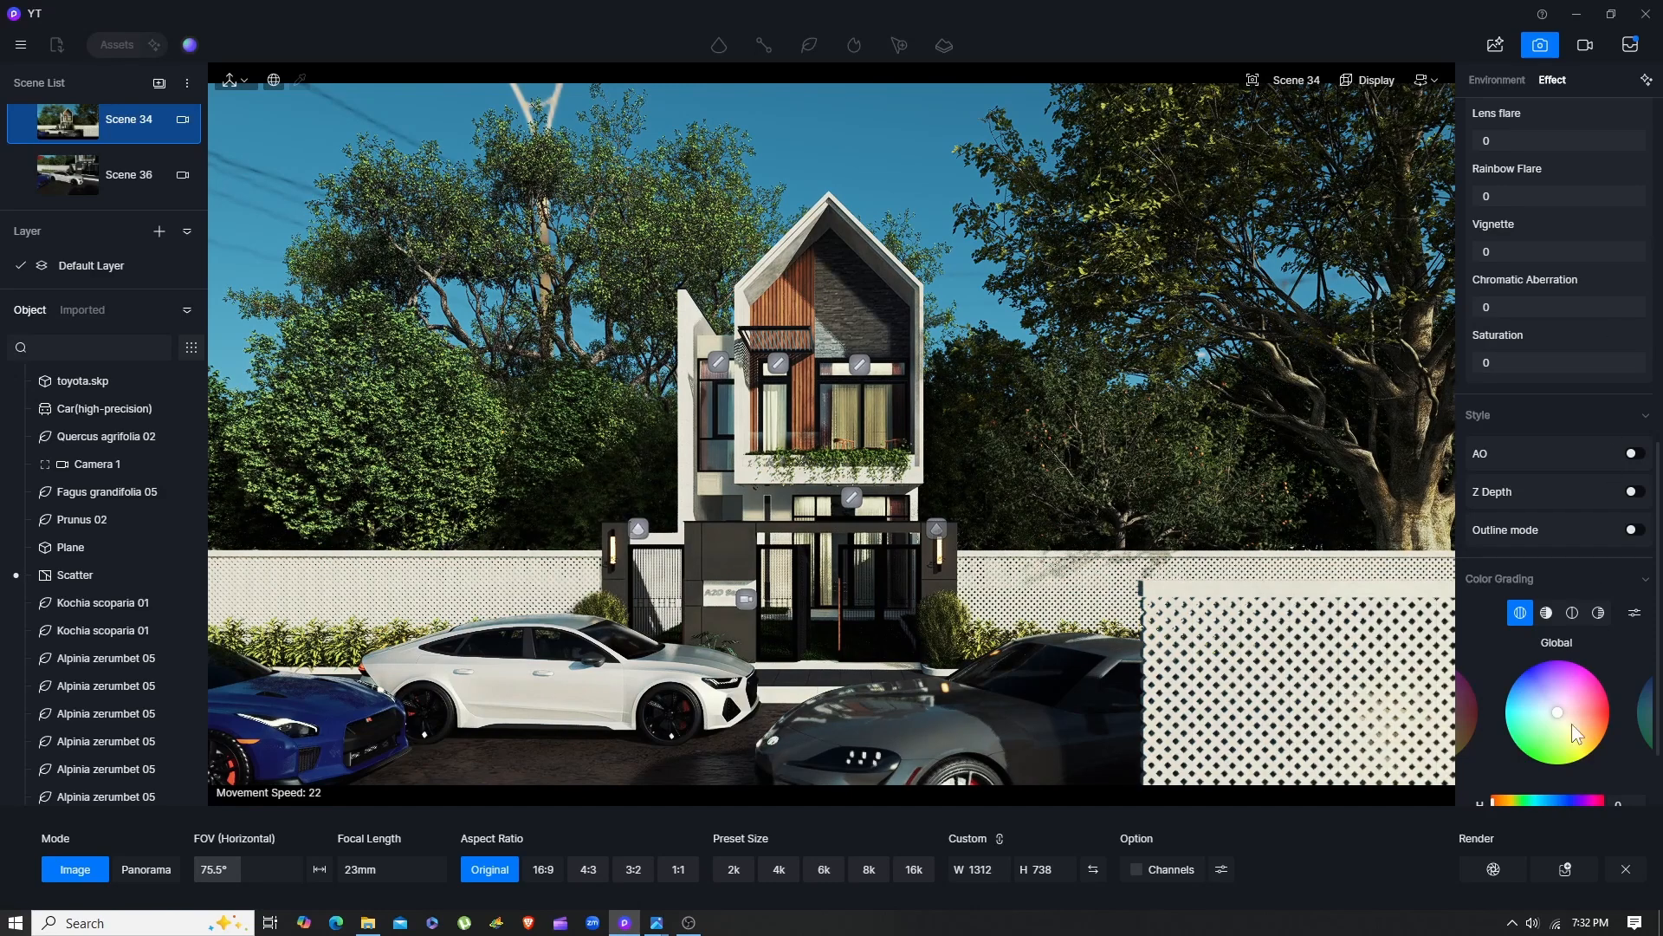
# Leave the image rendering mode and examine the house's front facade with the parked cars from closer viewpoints
pyautogui.click(1634, 871)
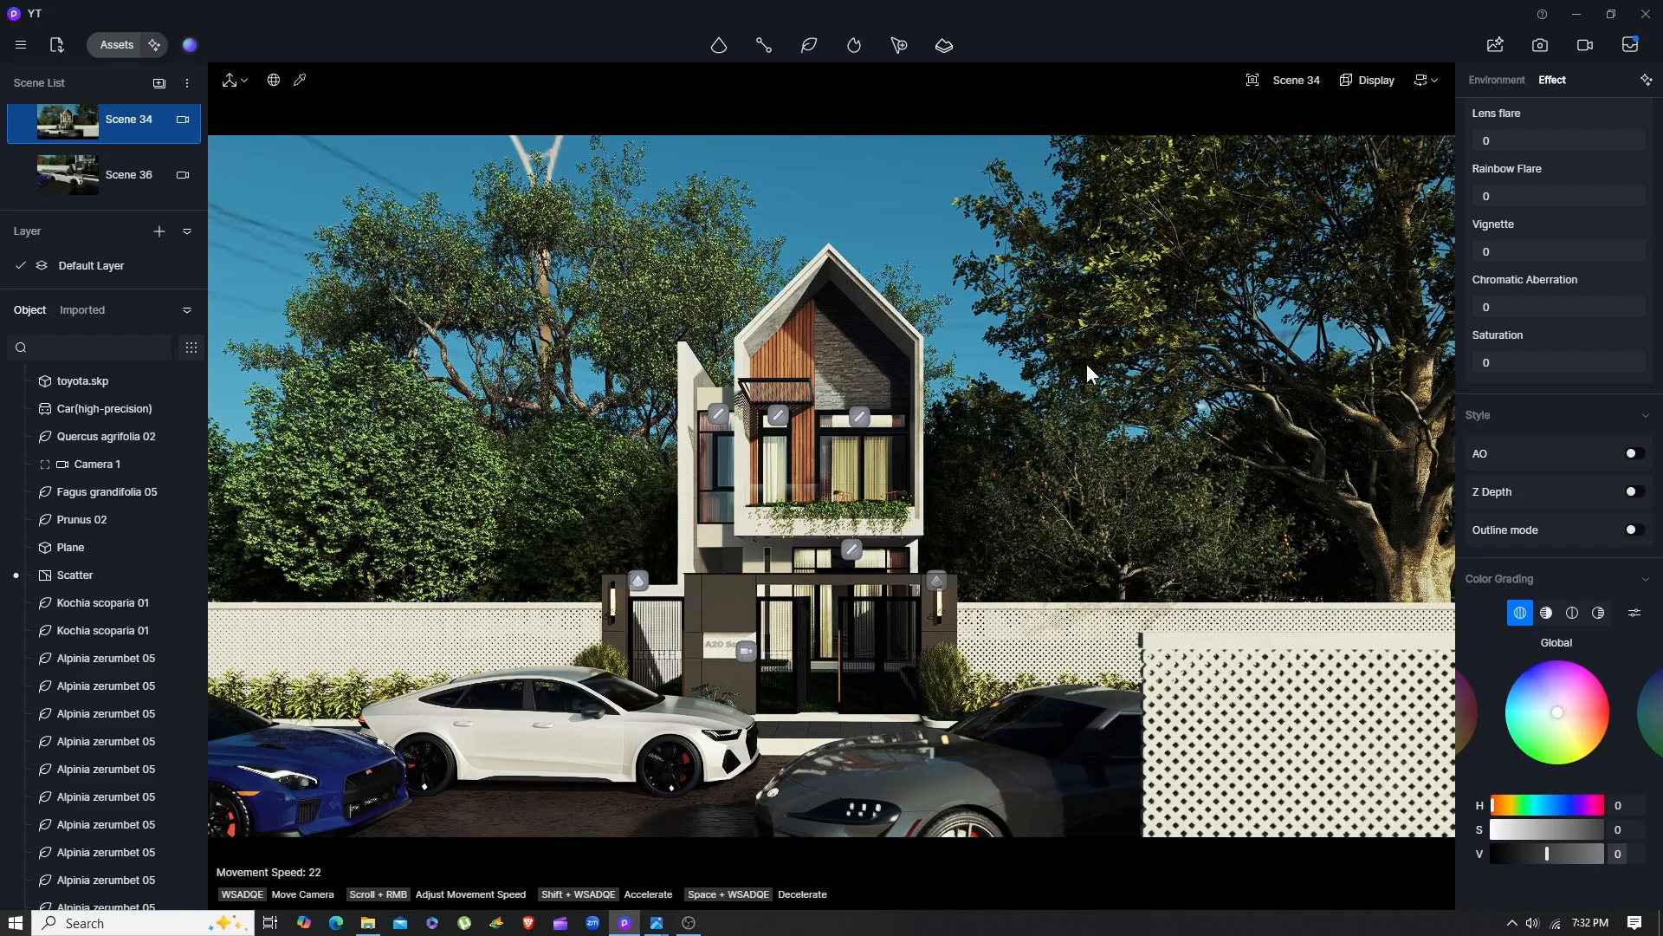
pyautogui.moveTo(1086, 362); pyautogui.dragTo(1102, 408, button='right')
pyautogui.moveTo(938, 314); pyautogui.dragTo(992, 232, button='right')
pyautogui.press('a')
pyautogui.press('d')
pyautogui.press('w')
pyautogui.press('d')
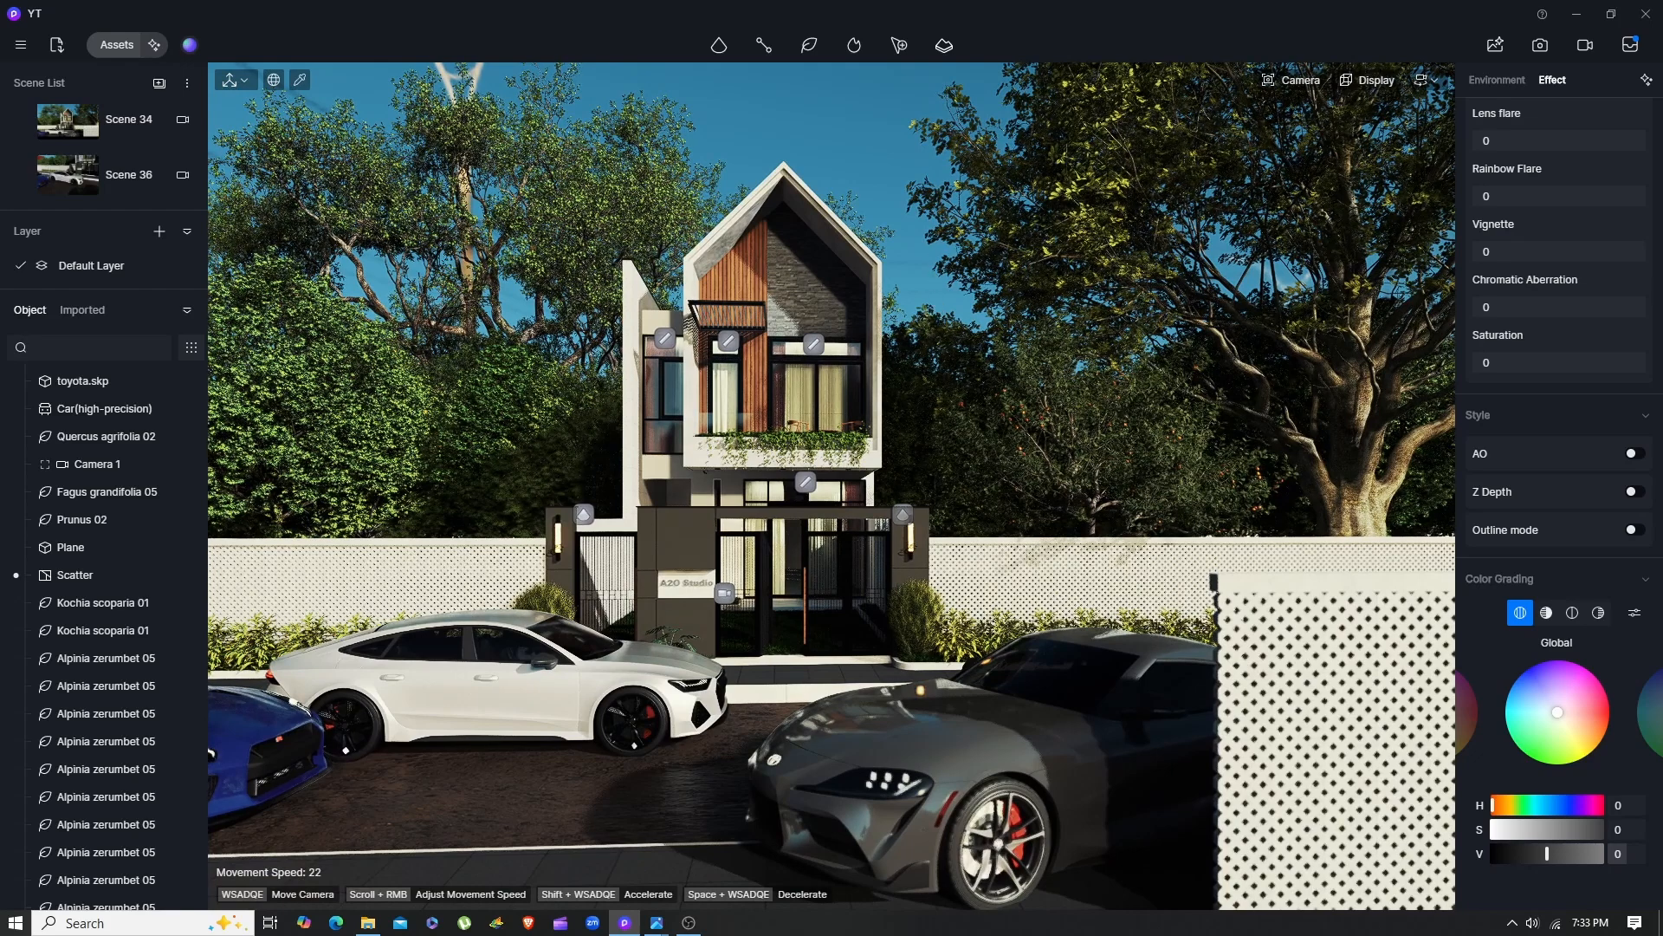
pyautogui.moveTo(931, 296); pyautogui.dragTo(921, 296, button='right')
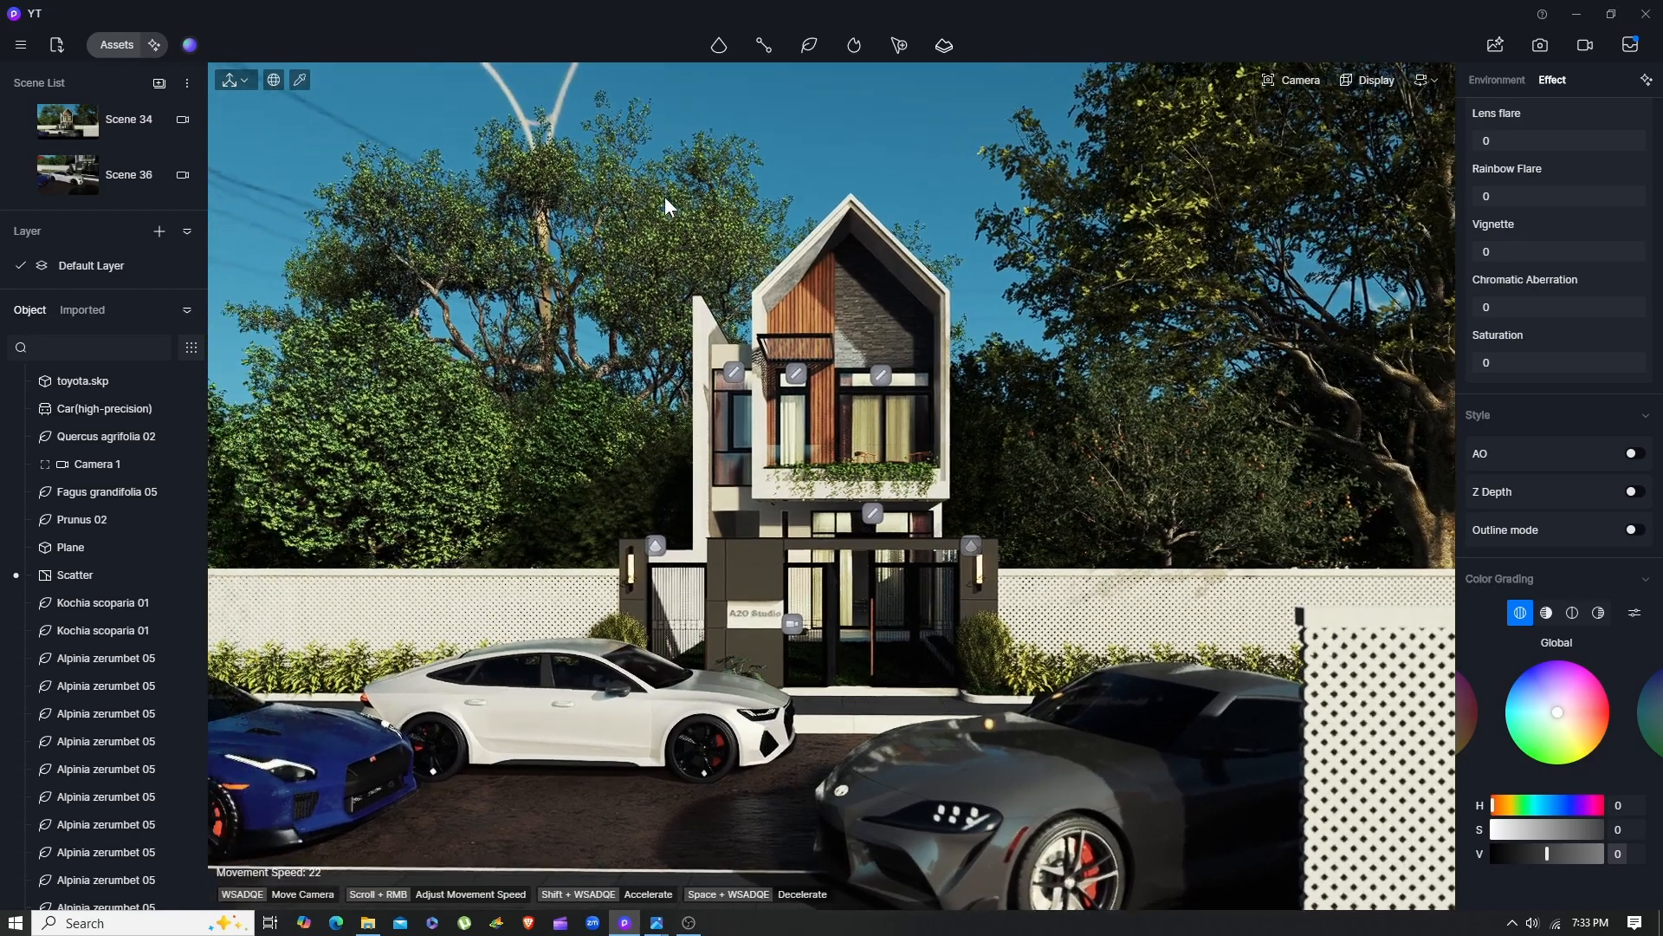
pyautogui.moveTo(682, 367); pyautogui.dragTo(676, 356, button='right')
pyautogui.scroll(3, 677, 367)
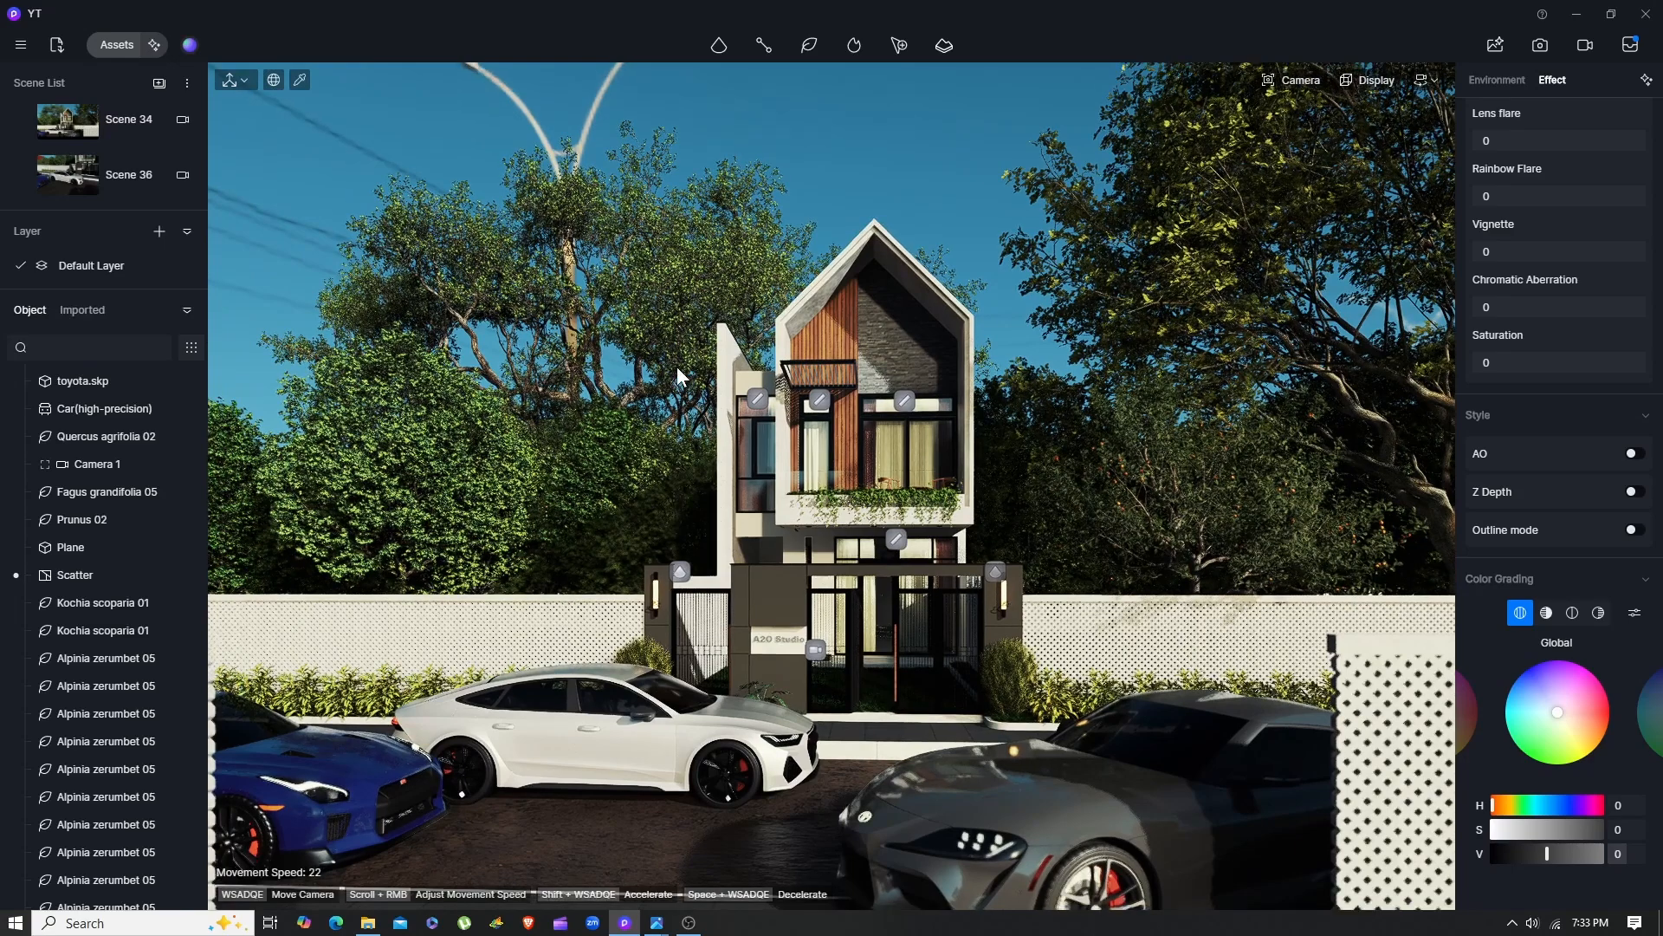
pyautogui.scroll(1, 678, 368)
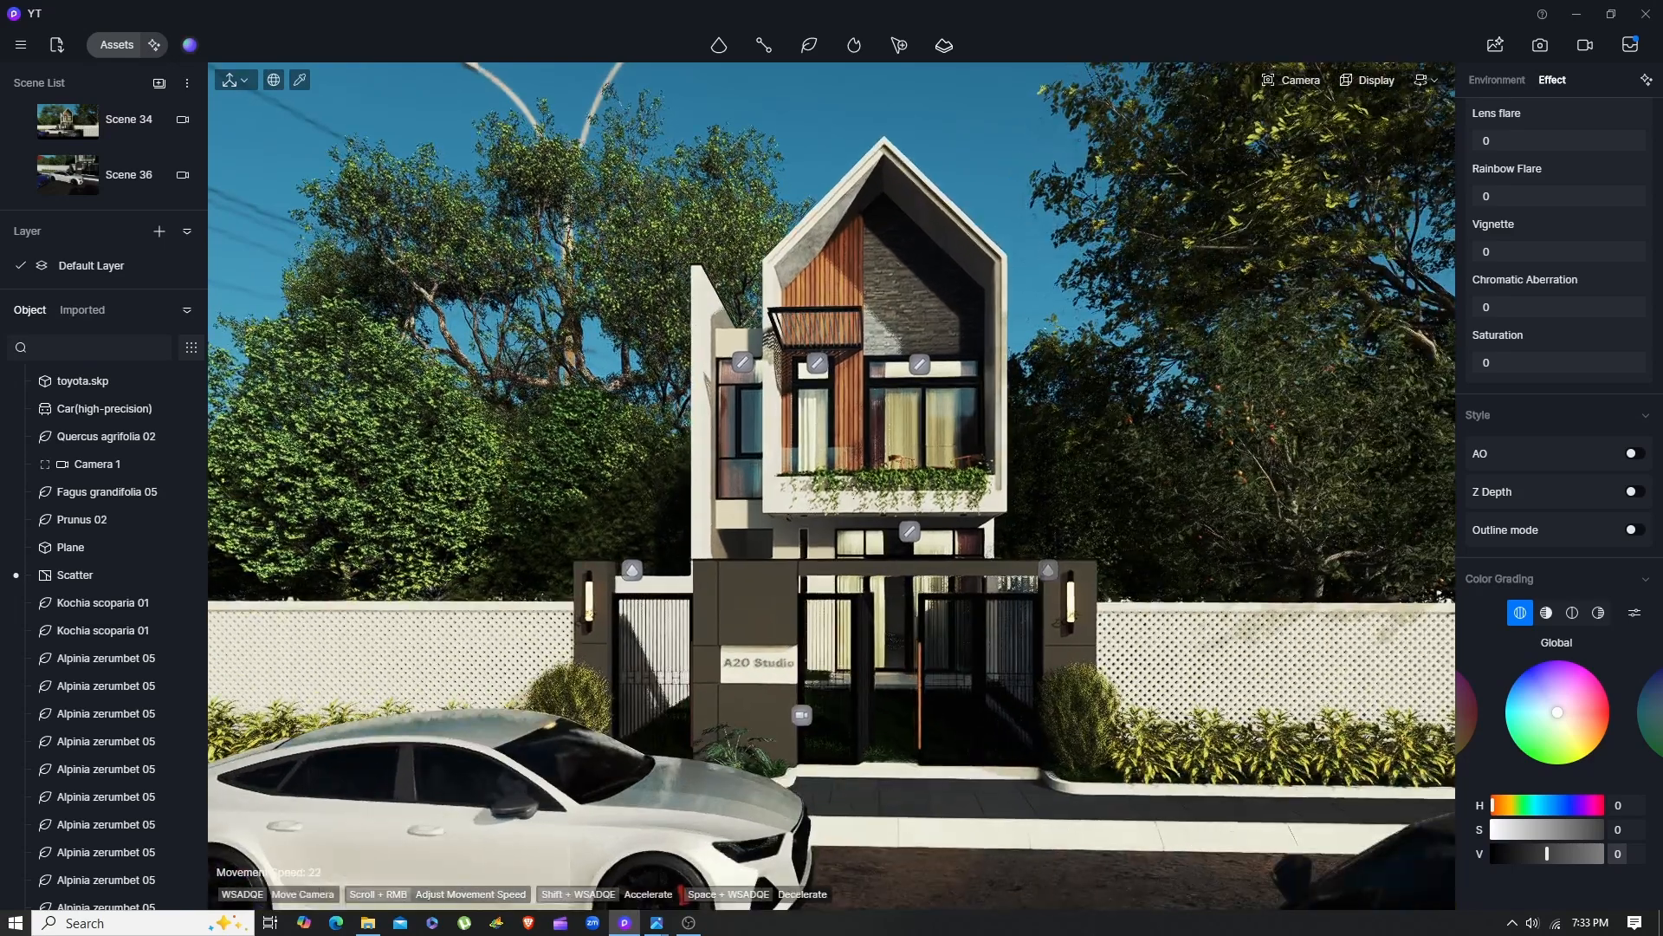
pyautogui.moveTo(677, 367); pyautogui.dragTo(734, 416, button='right')
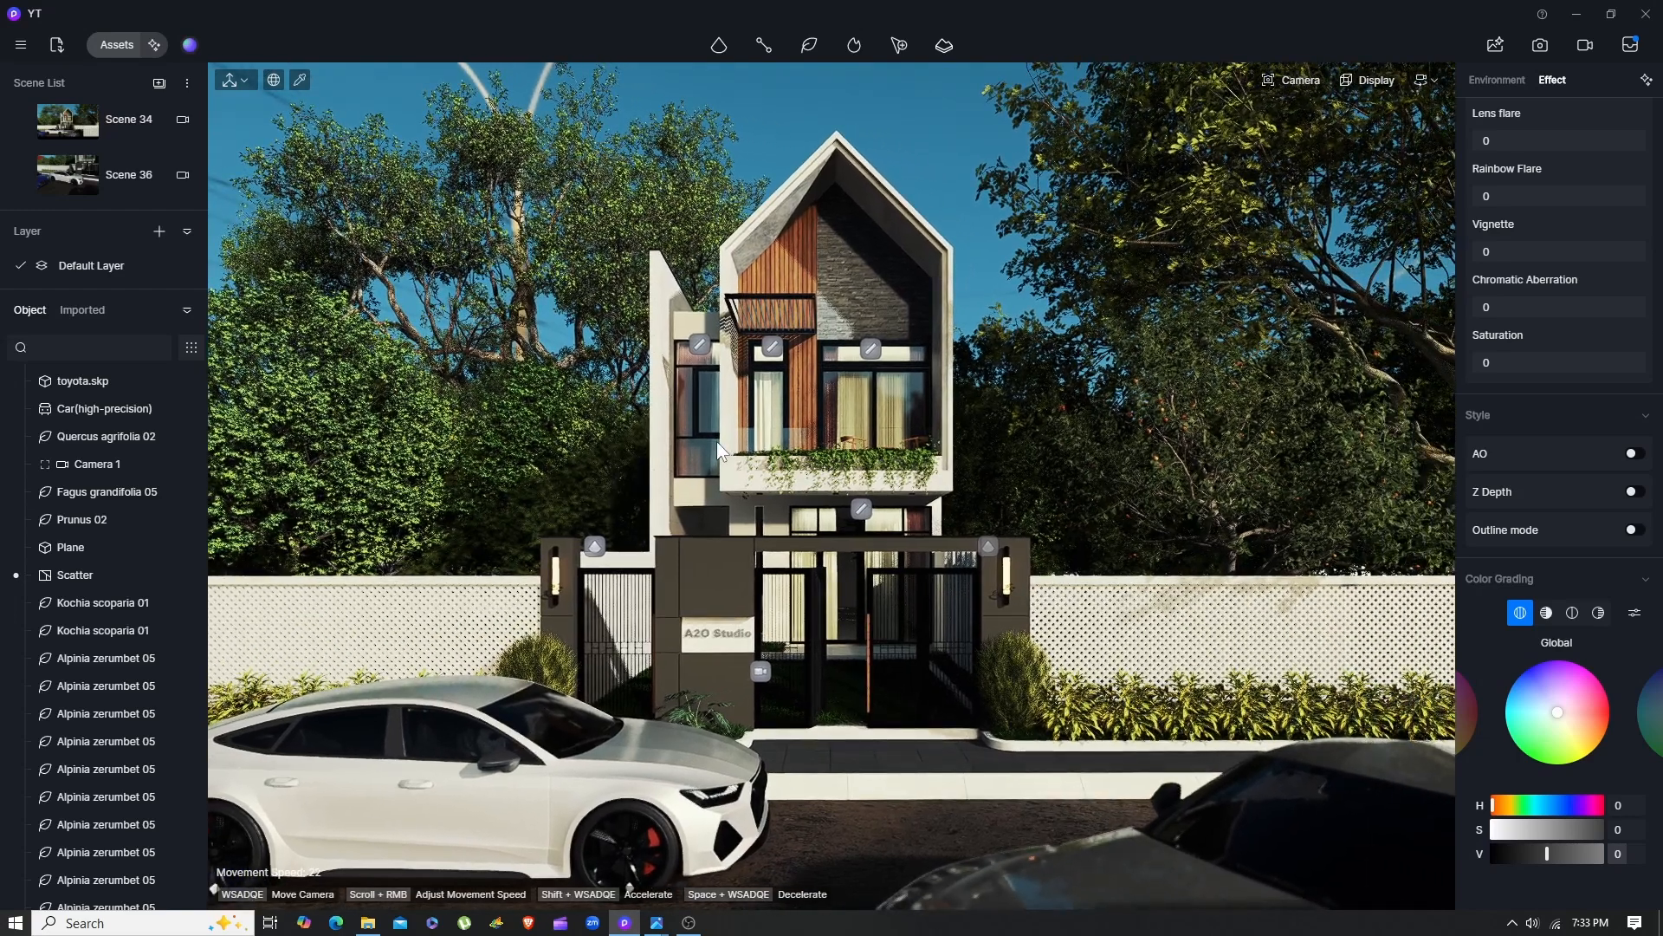
pyautogui.moveTo(889, 423); pyautogui.dragTo(837, 449, button='right')
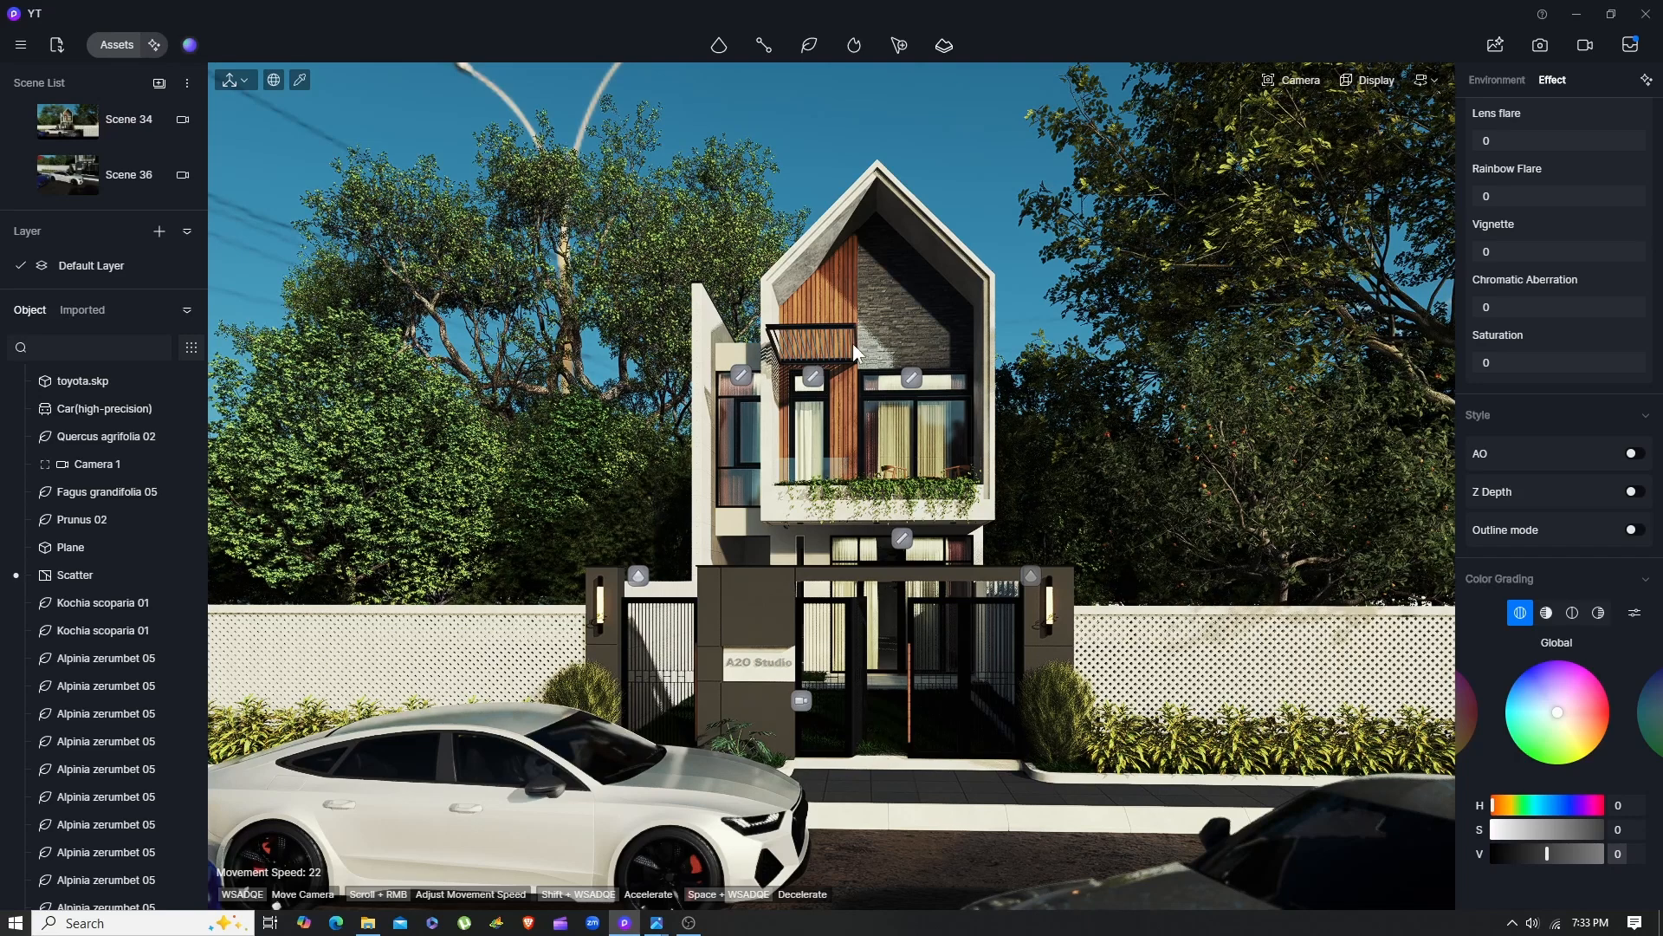
pyautogui.moveTo(865, 353)
pyautogui.mouseDown(button='right')
pyautogui.moveTo(936, 294)
pyautogui.moveTo(866, 353)
pyautogui.mouseUp(button='right')
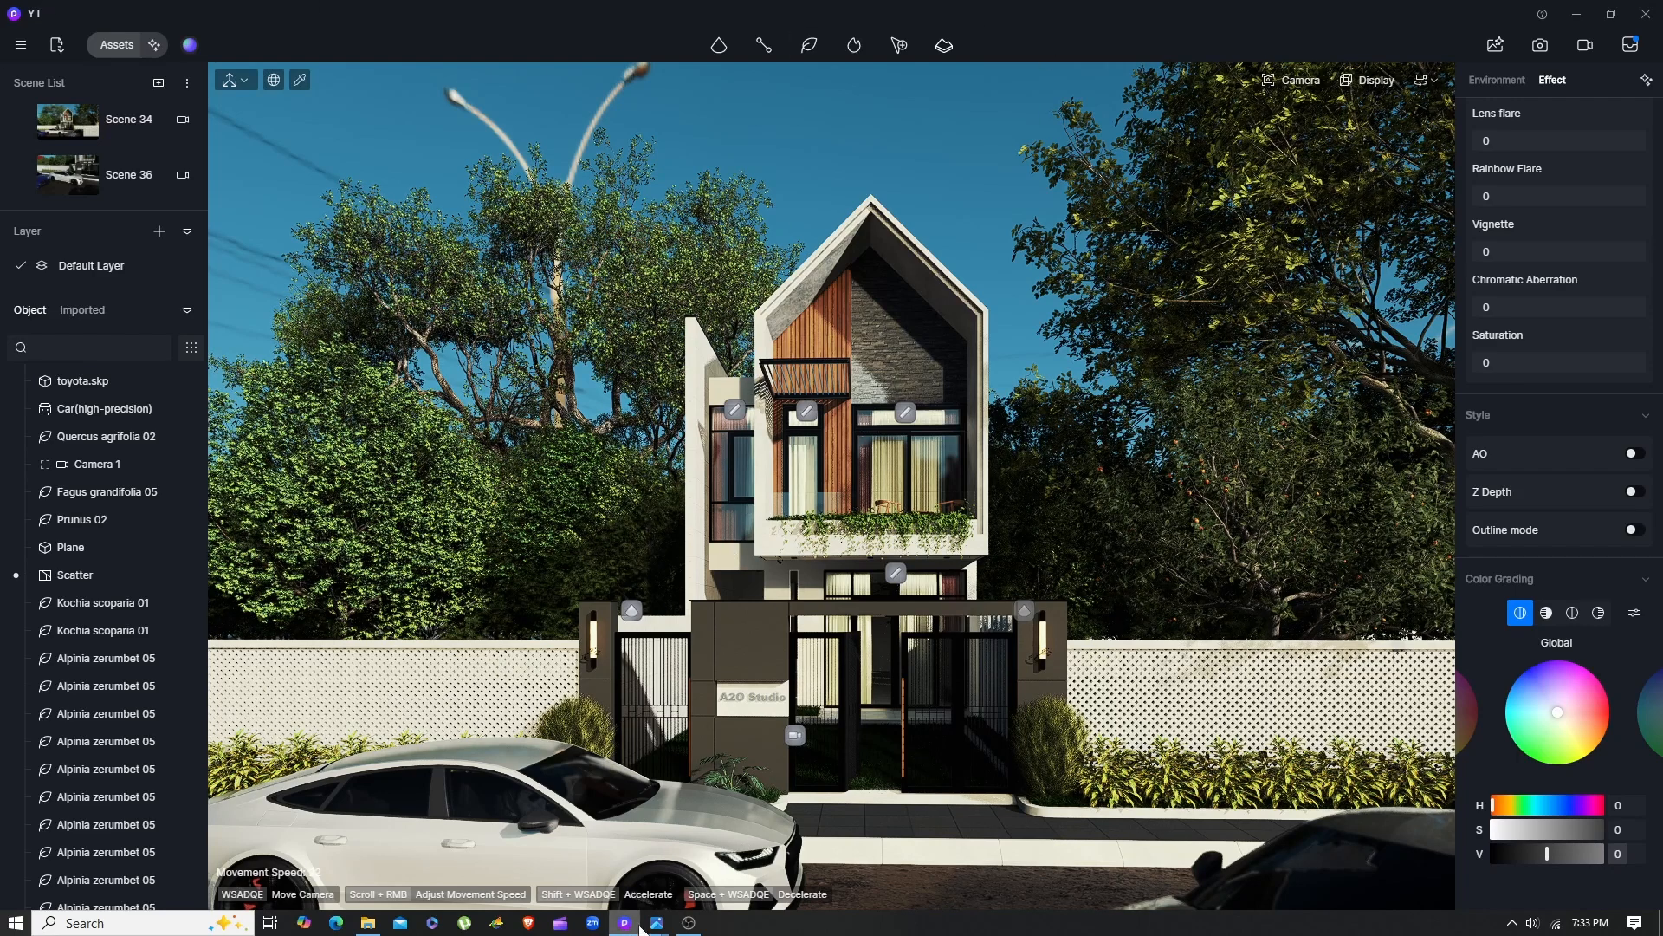
# Switch to the image viewer and review the finished night renders from Scene 41 back to Scene 38
pyautogui.moveTo(657, 923)
pyautogui.click(618, 873)
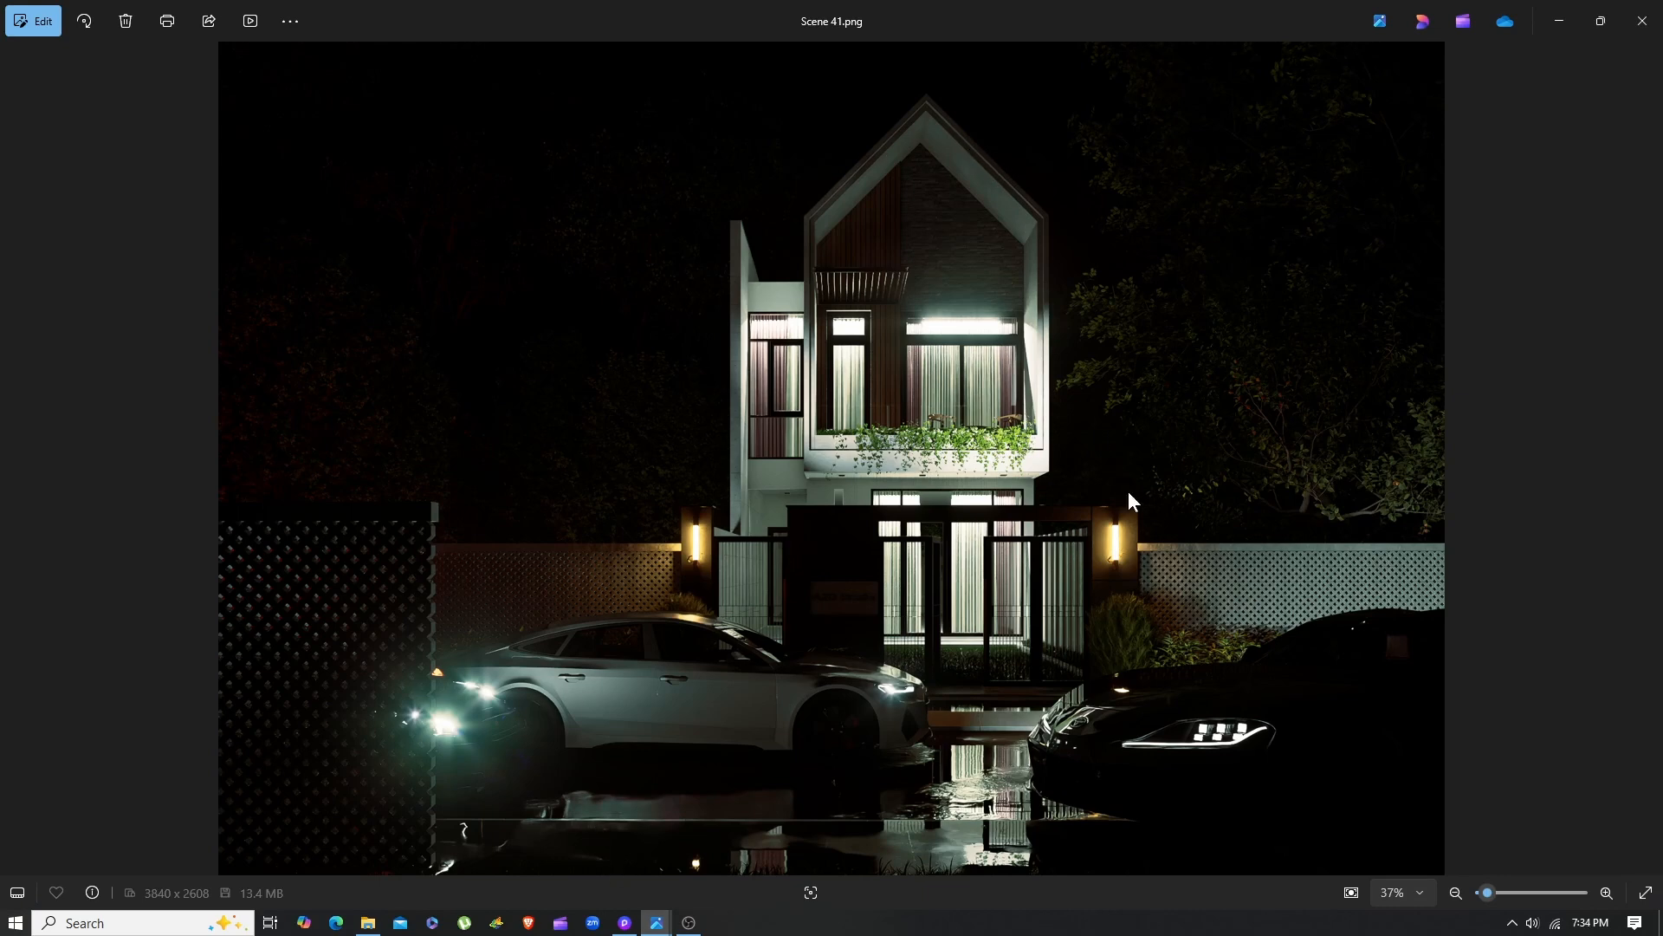
pyautogui.press('Left')
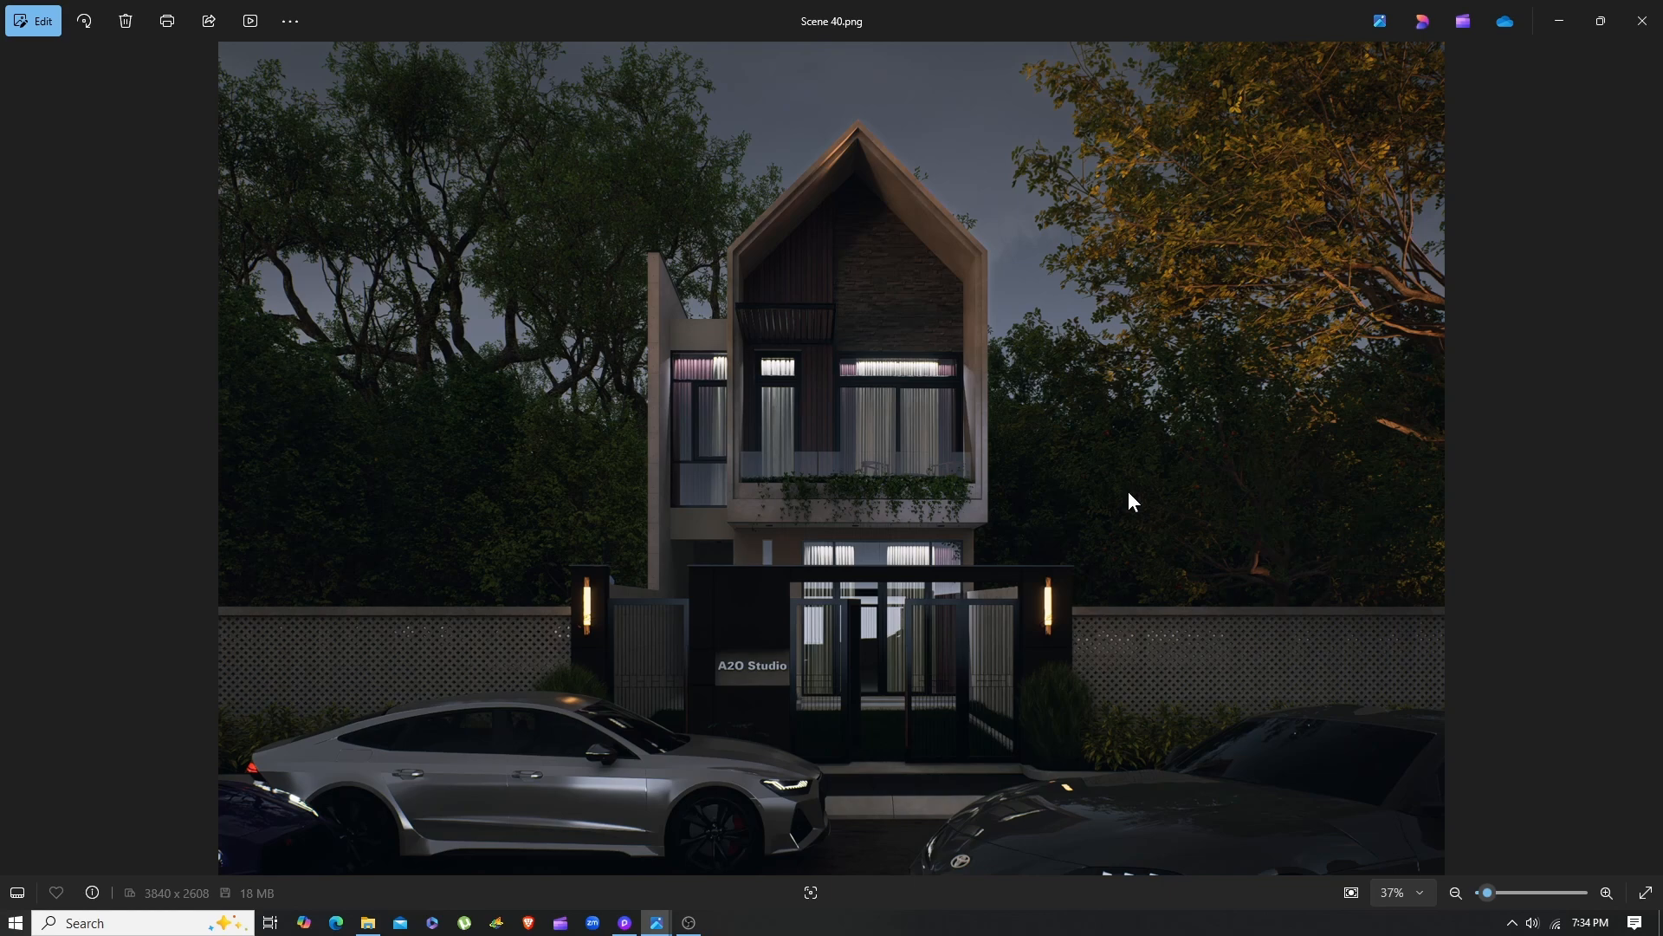
pyautogui.press('Left')
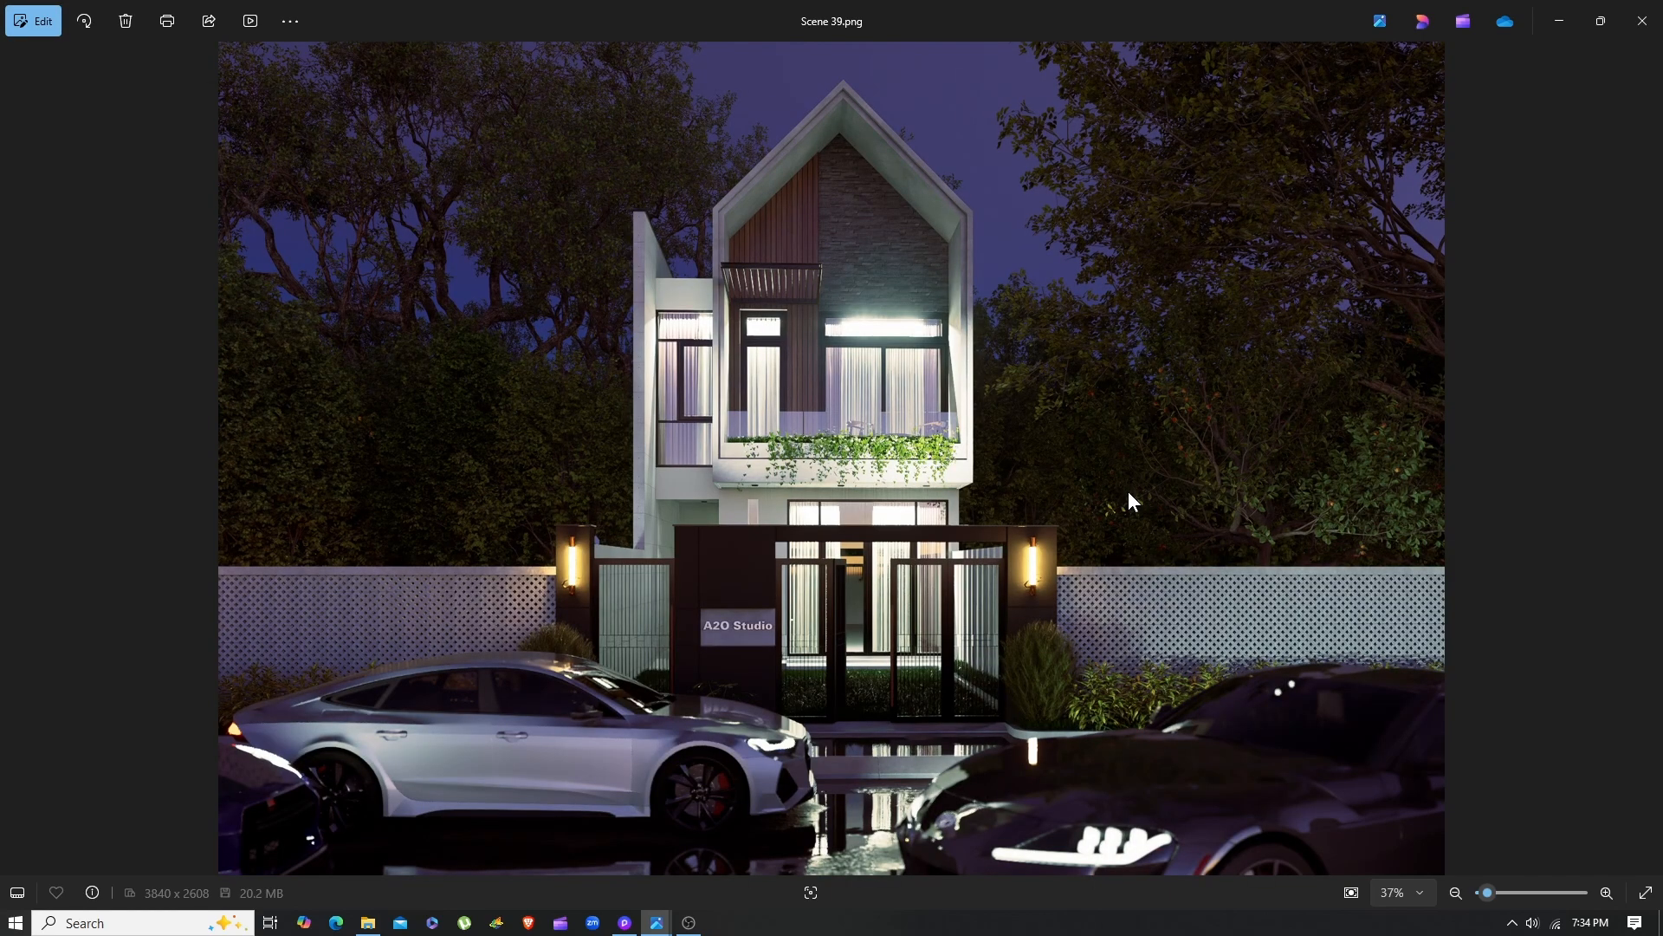
pyautogui.press('Left')
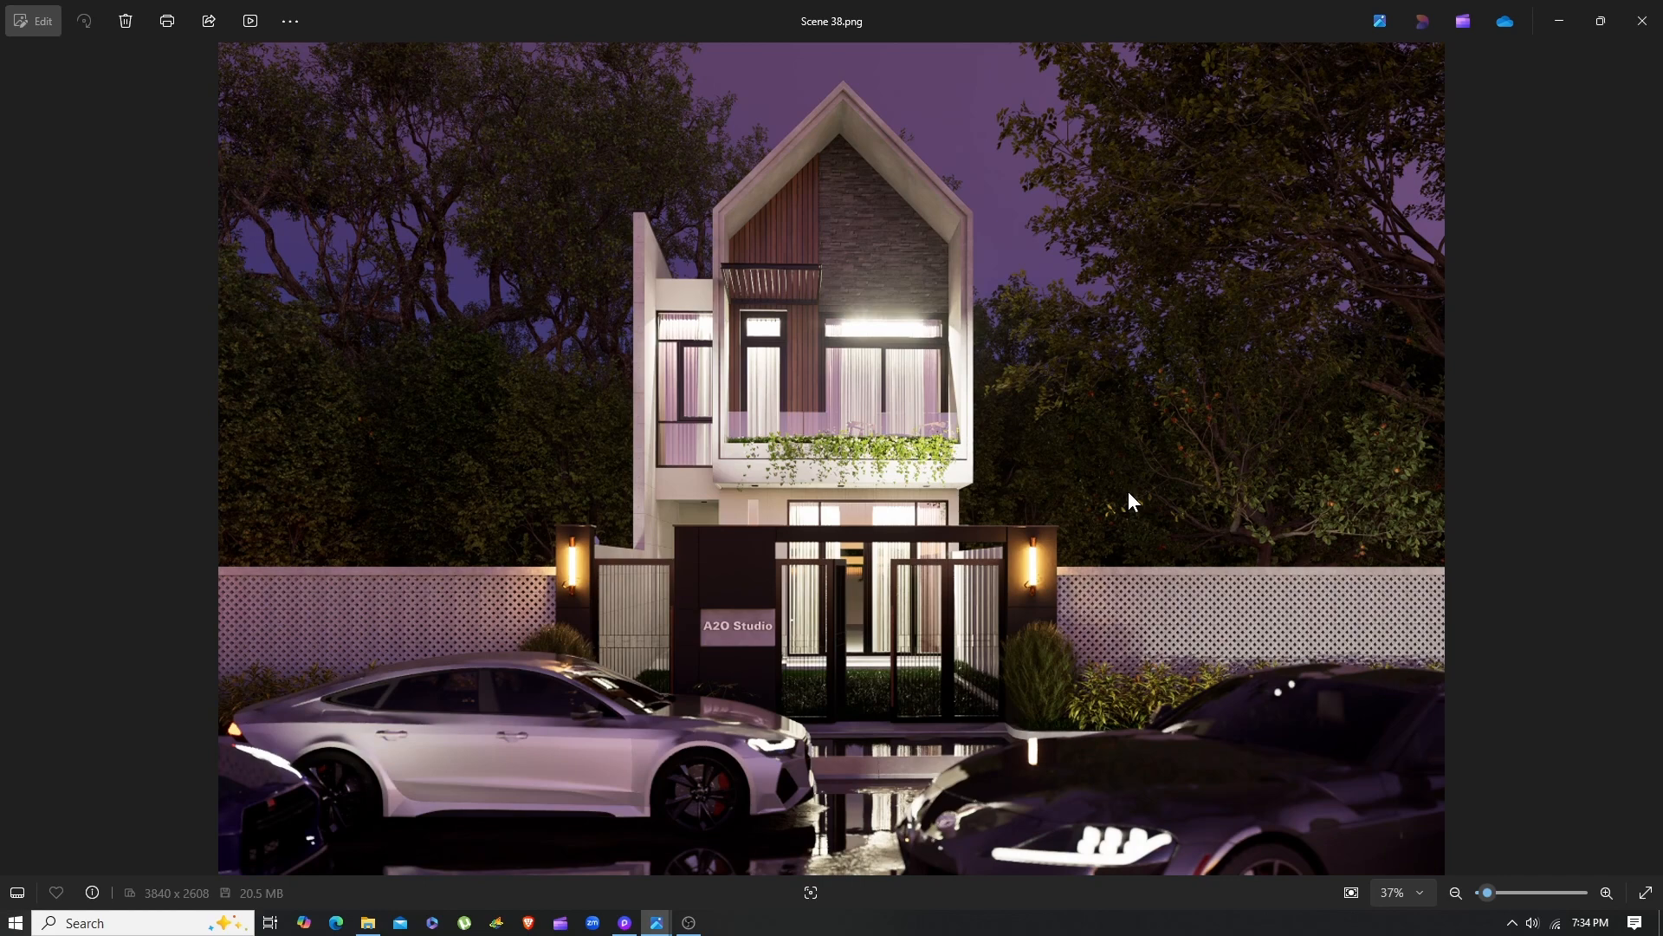
pyautogui.press('Right')
pyautogui.press('Right')
pyautogui.press('Right')
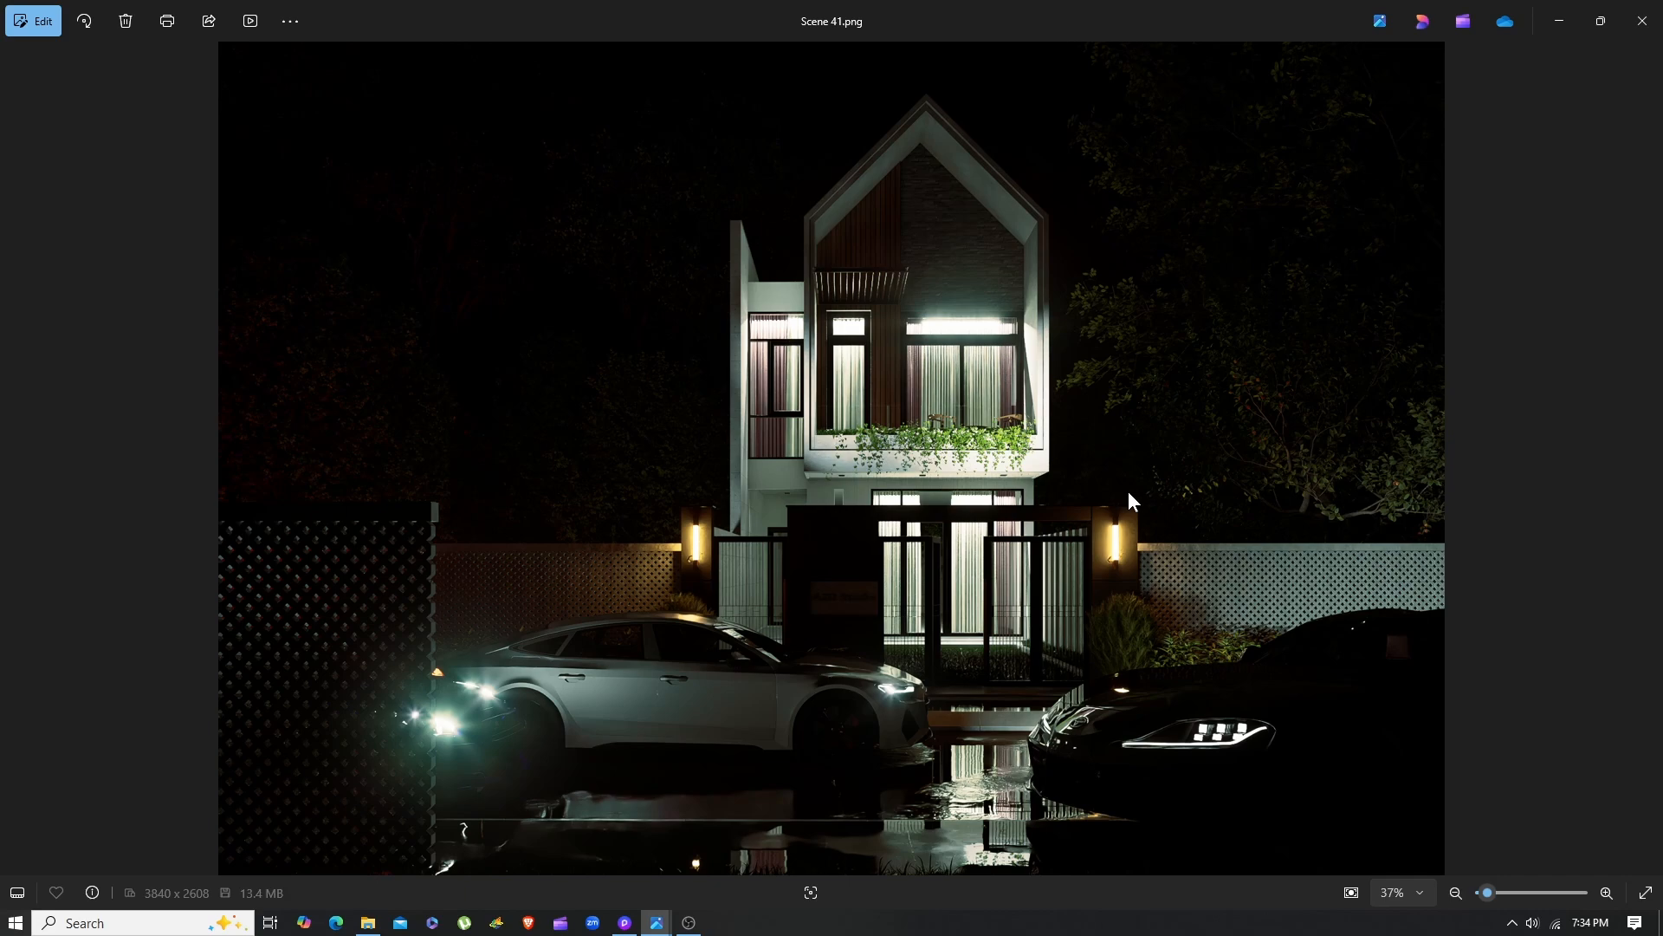
# Compare the Scene 41 render with its upscaled version, Scene 41_upscale01
pyautogui.press('Right')
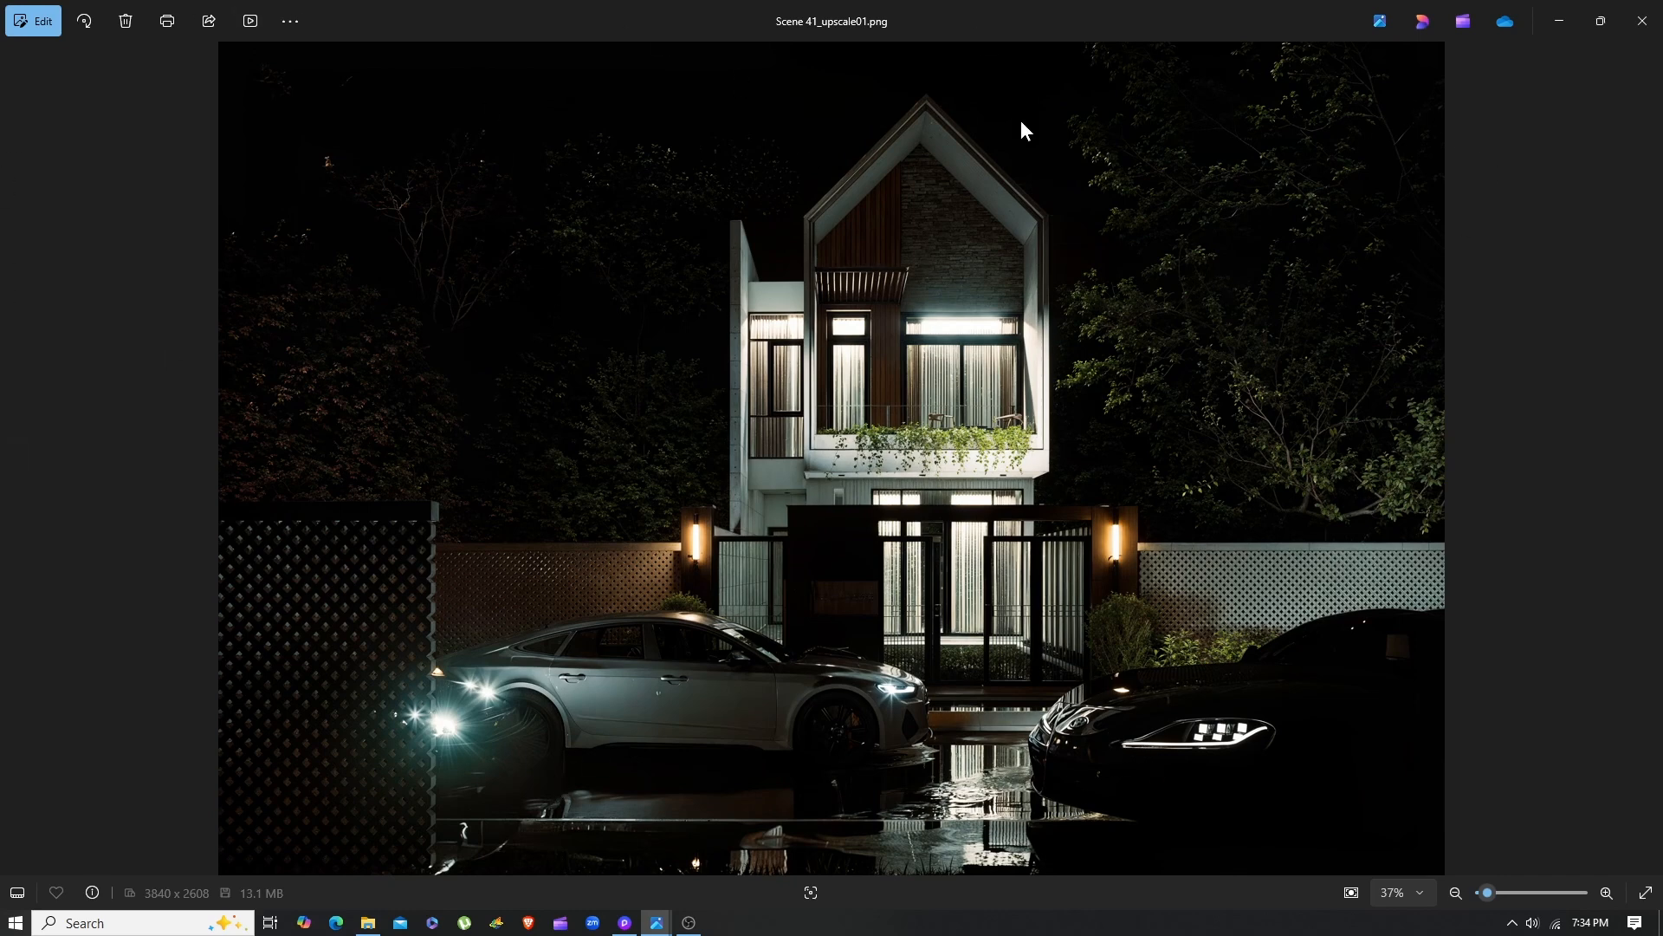
pyautogui.press('Left')
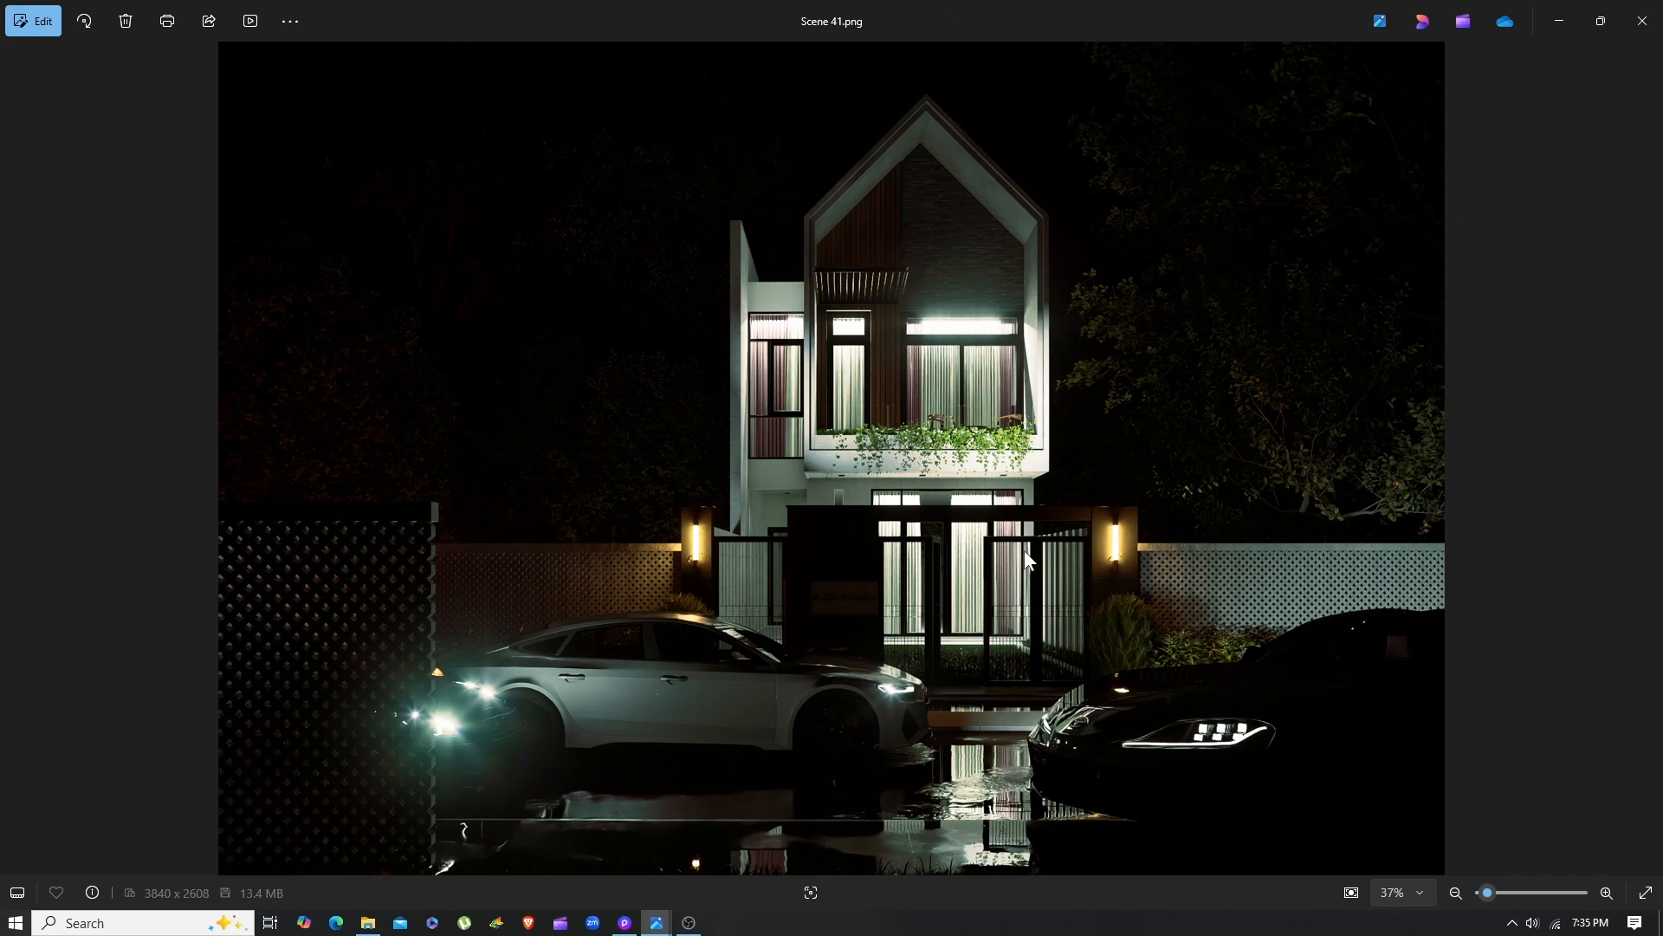
pyautogui.press('Right')
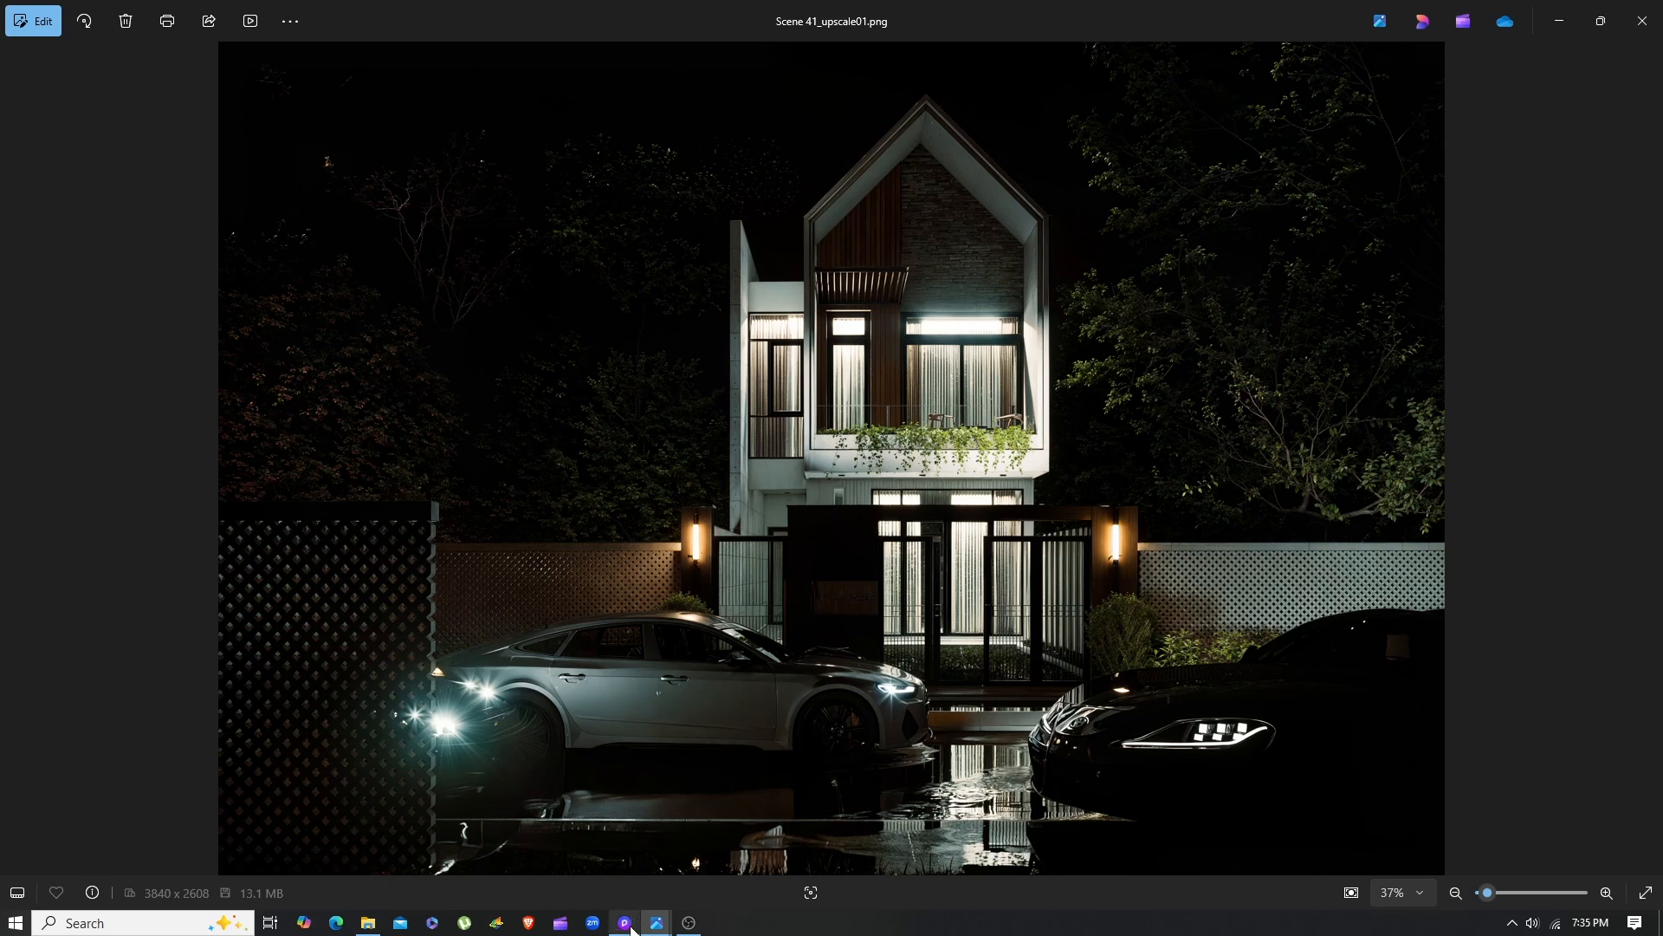
# Switch back to D5 Render and hide both brass wall lamps on the front gate pillars
pyautogui.moveTo(632, 928)
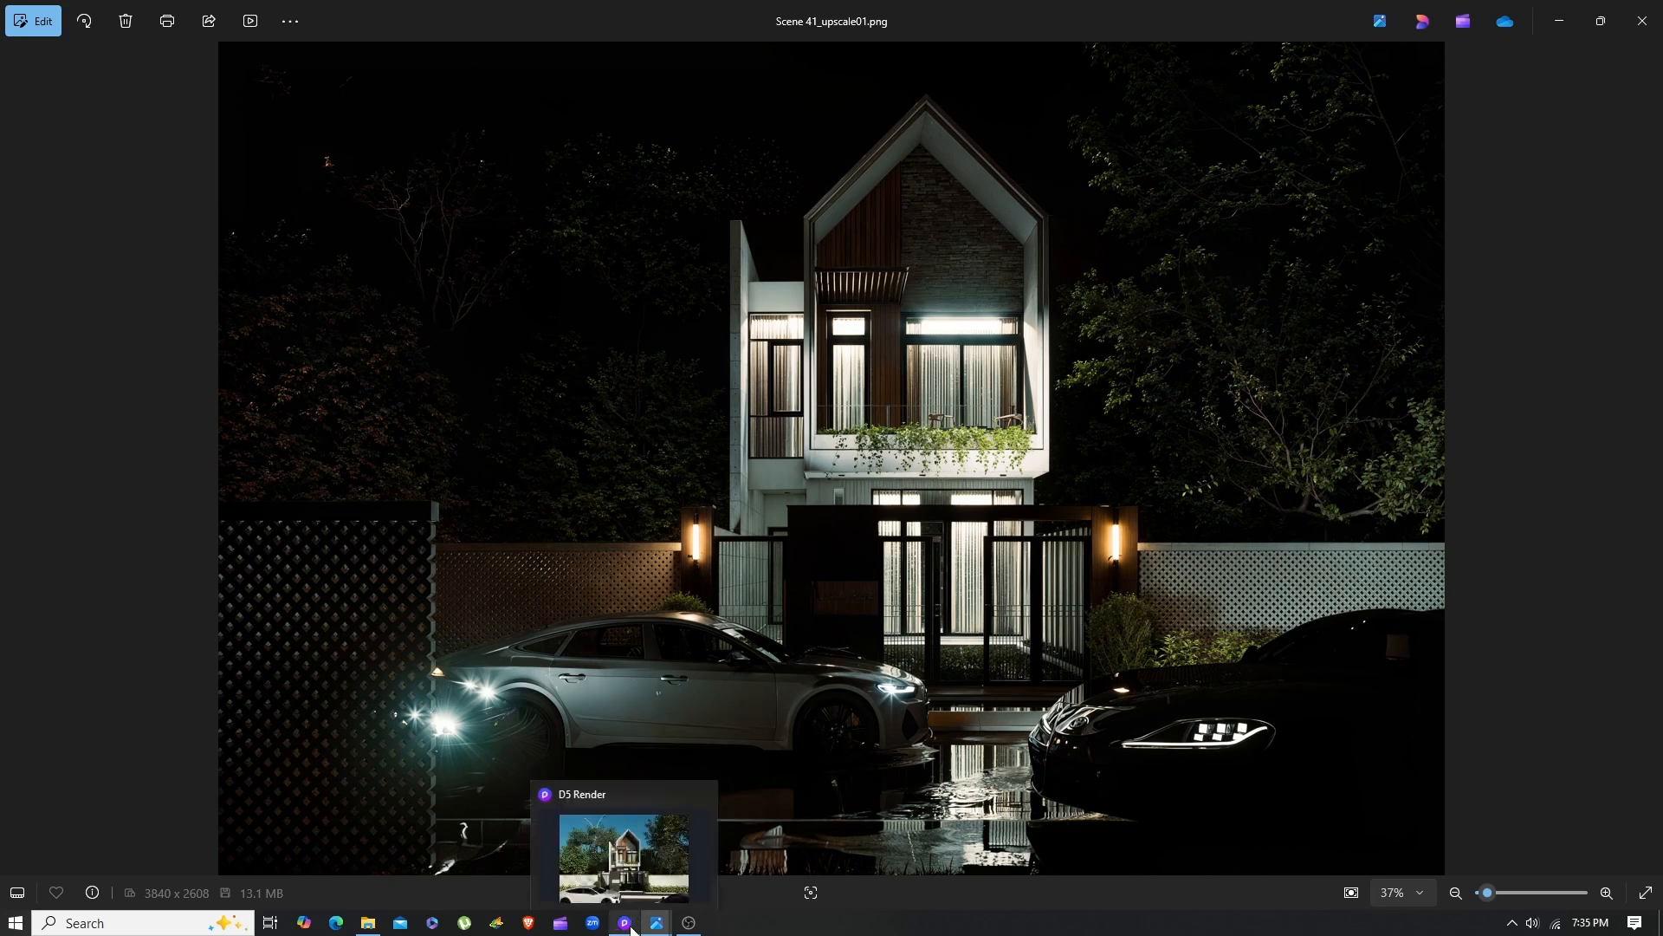
pyautogui.click(631, 929)
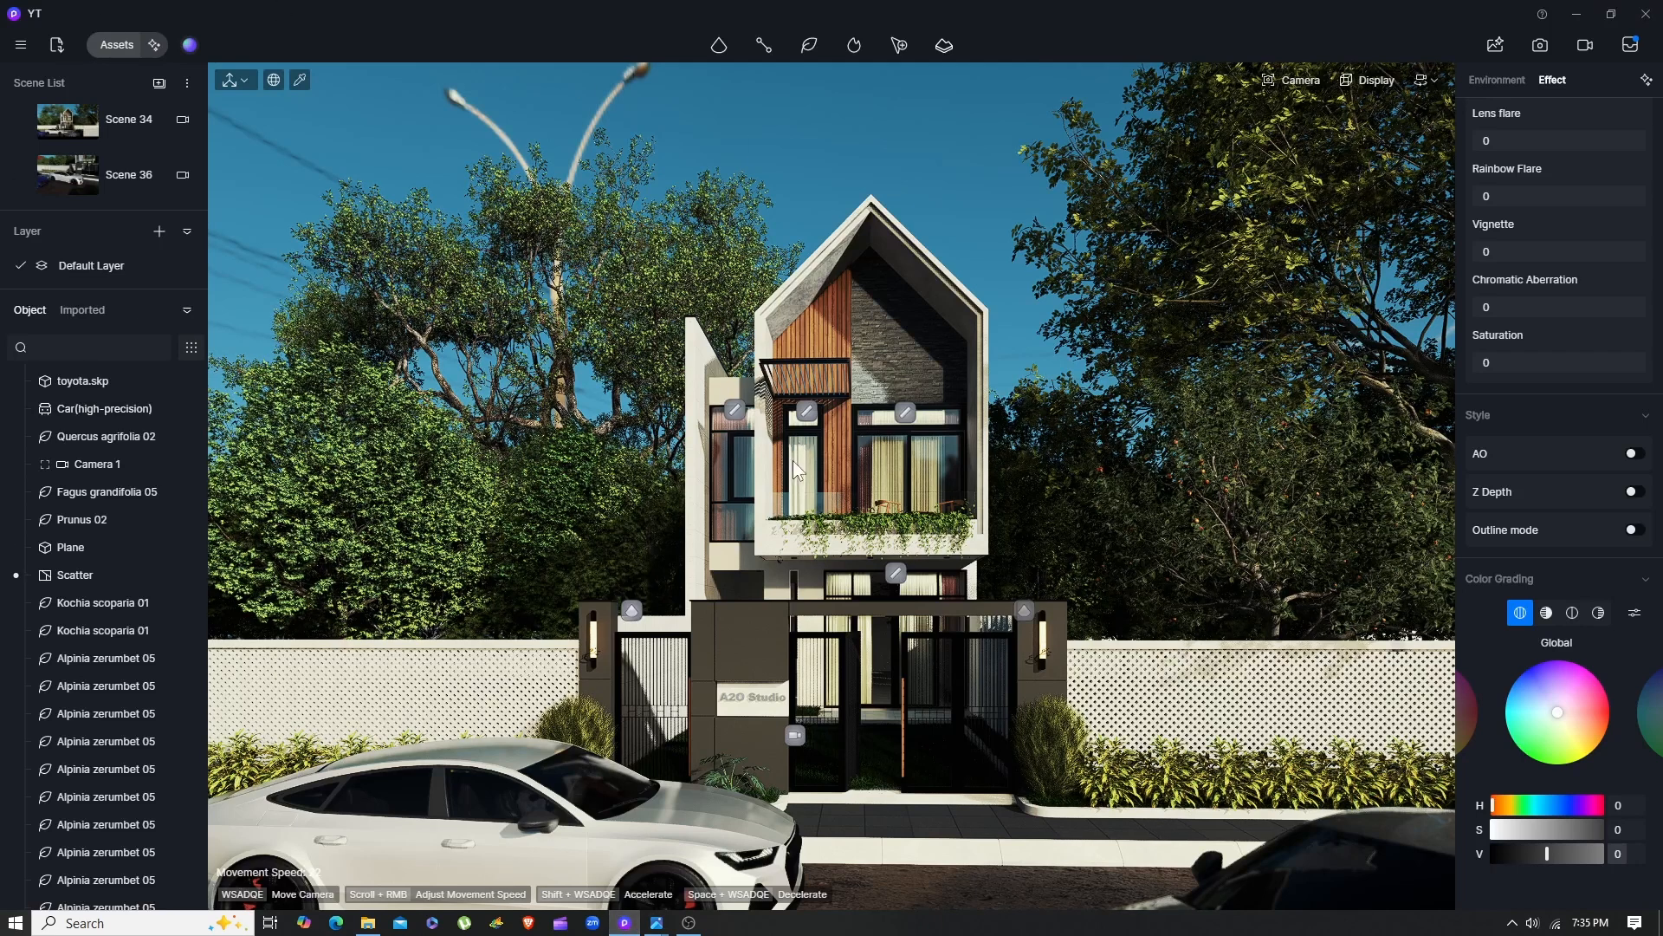
pyautogui.click(596, 641)
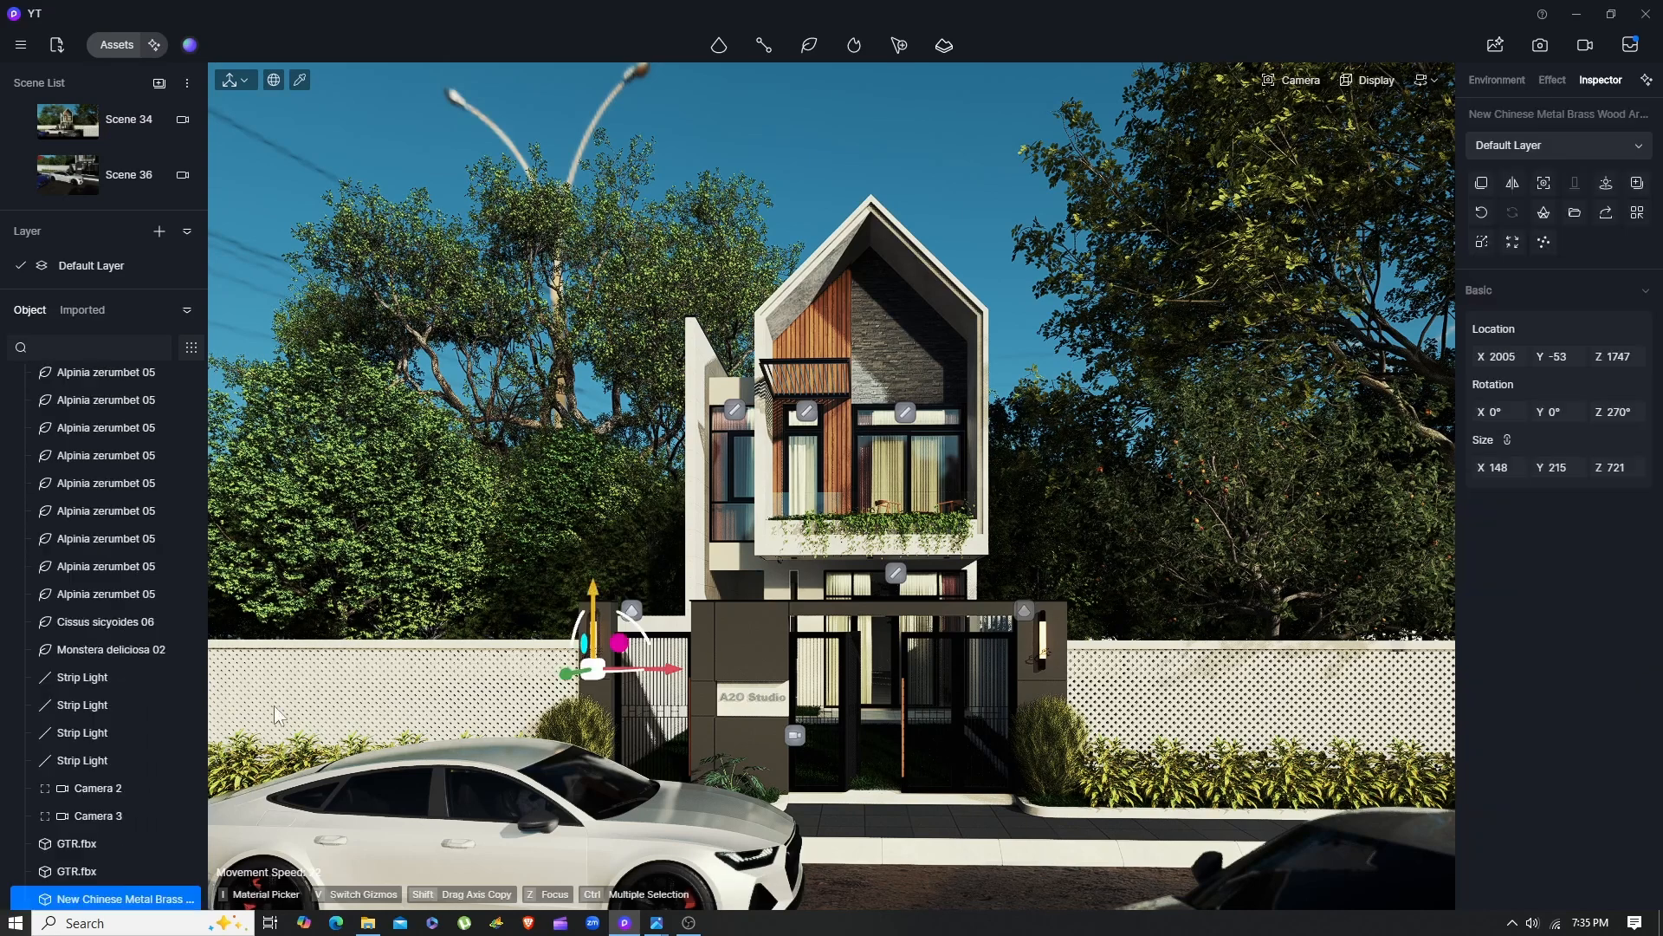
pyautogui.click(190, 898)
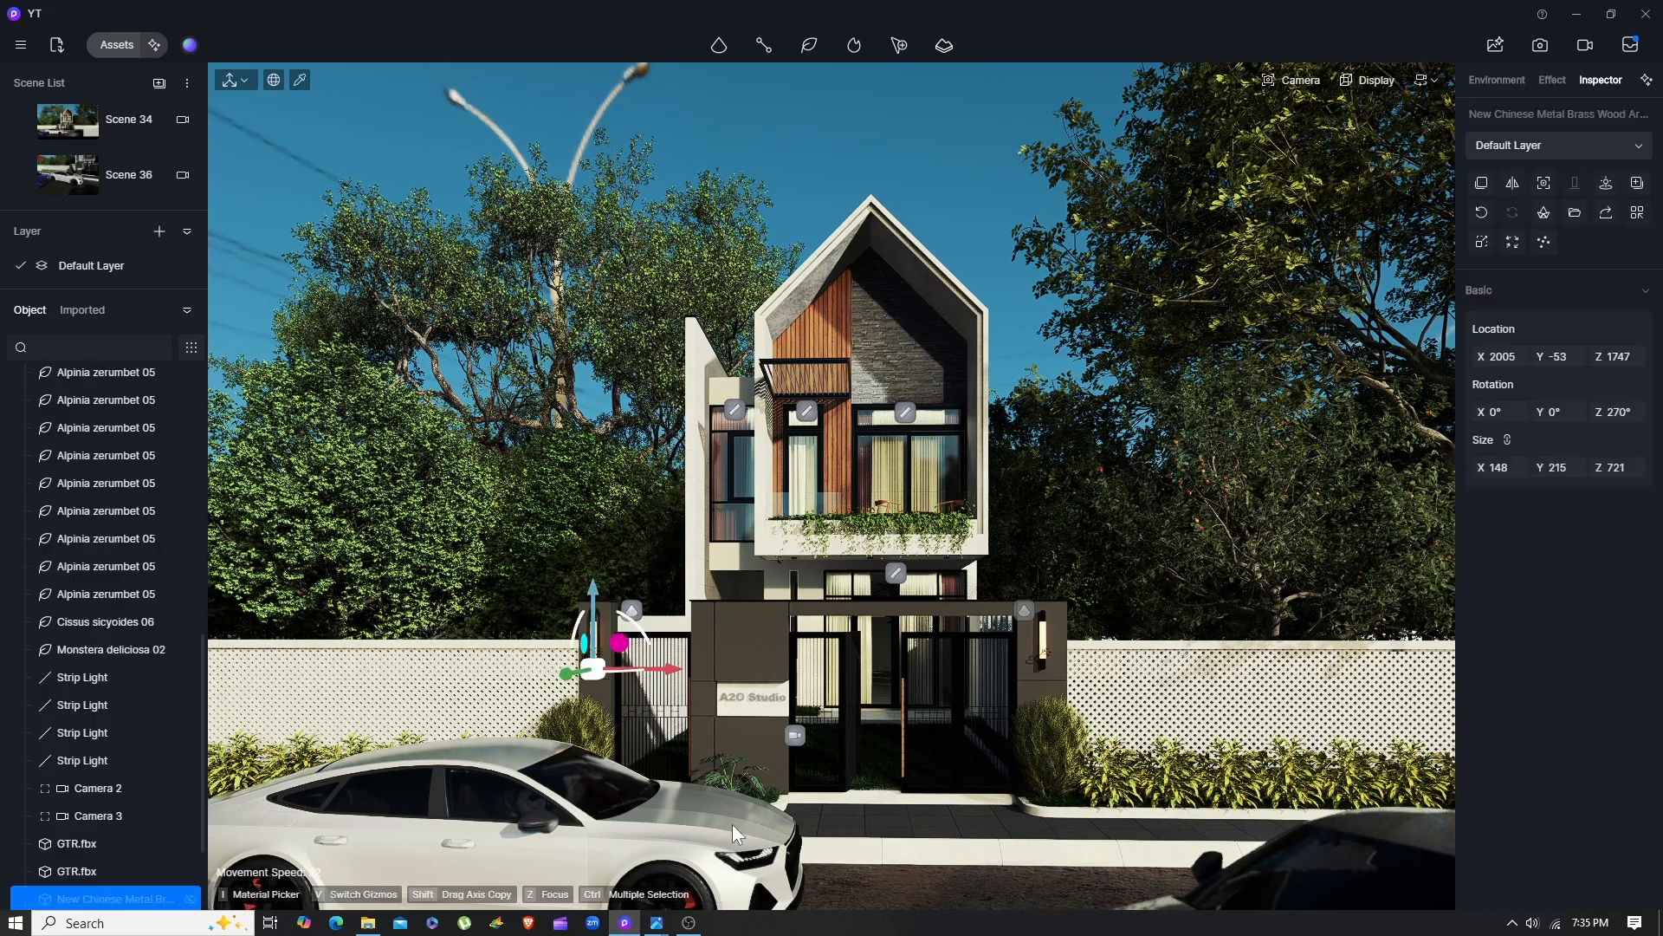
pyautogui.click(1045, 641)
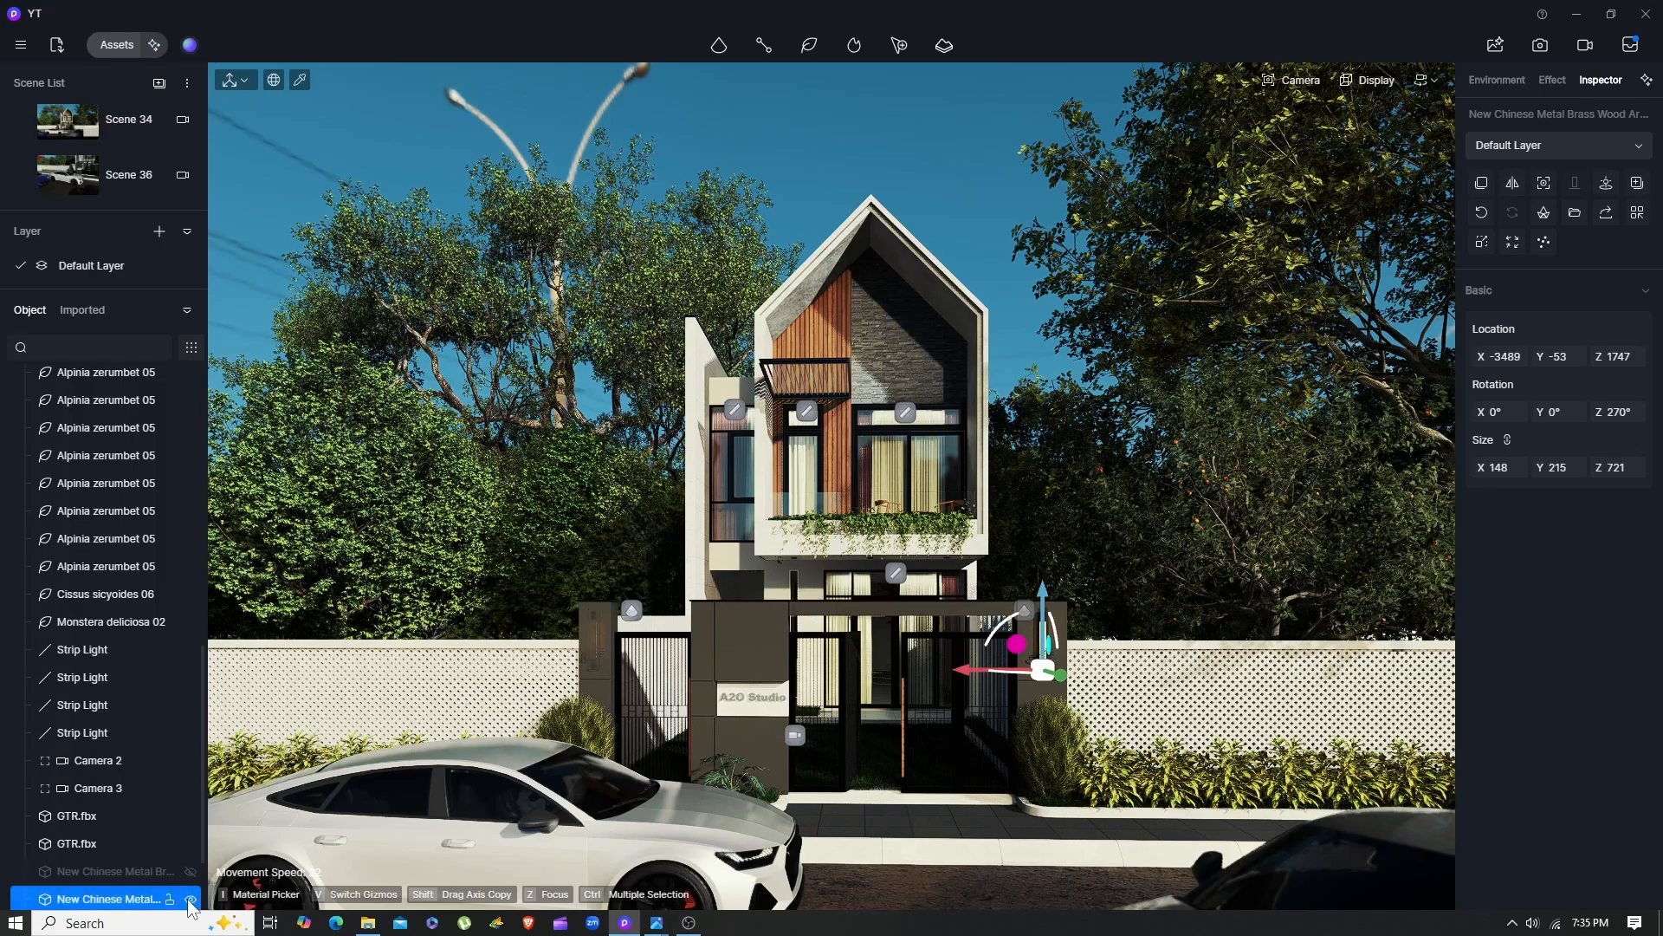
pyautogui.click(190, 899)
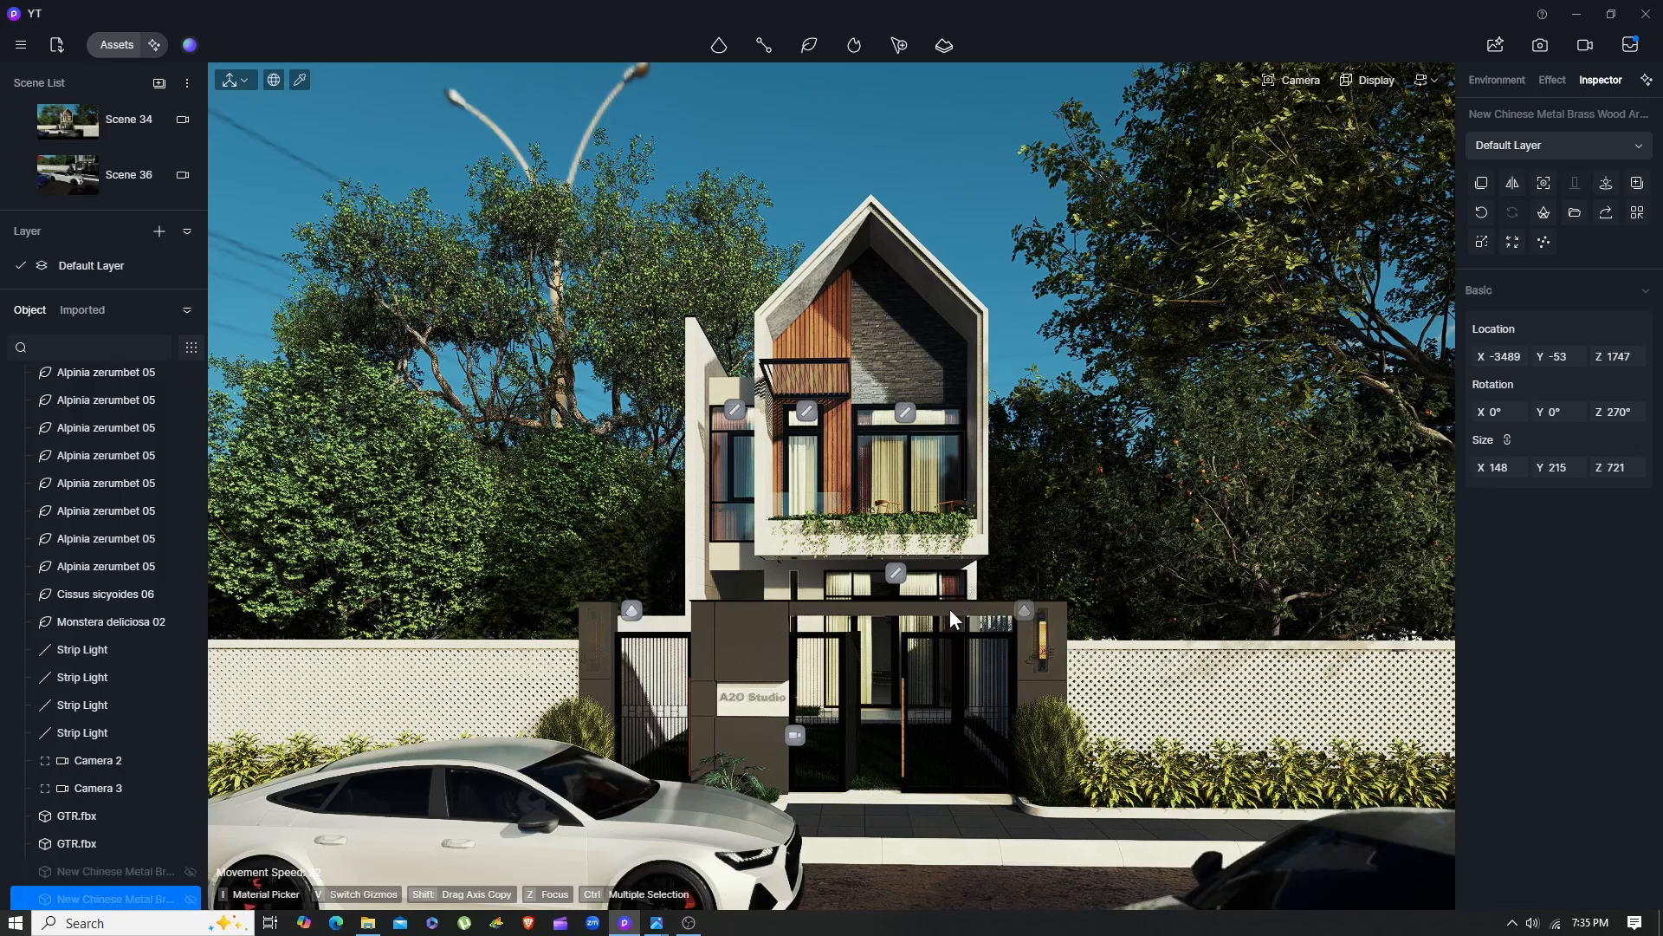
# Hide both horizontal spotlights 11 groups in the yard on either side of the house
pyautogui.press('w')
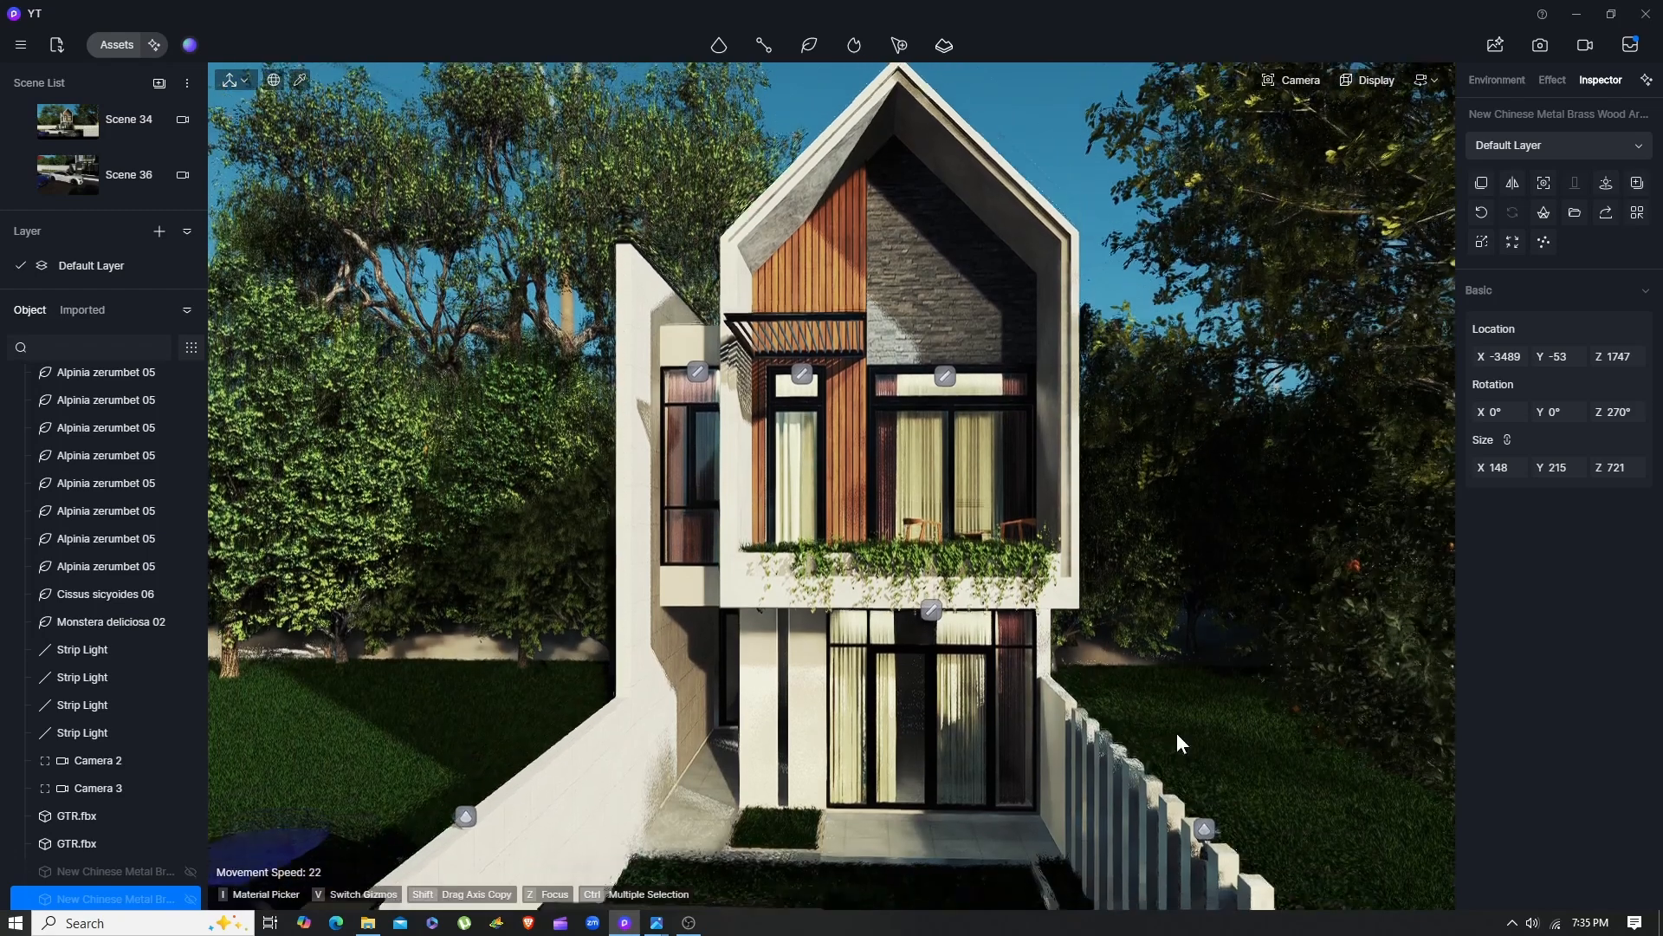
pyautogui.click(1198, 867)
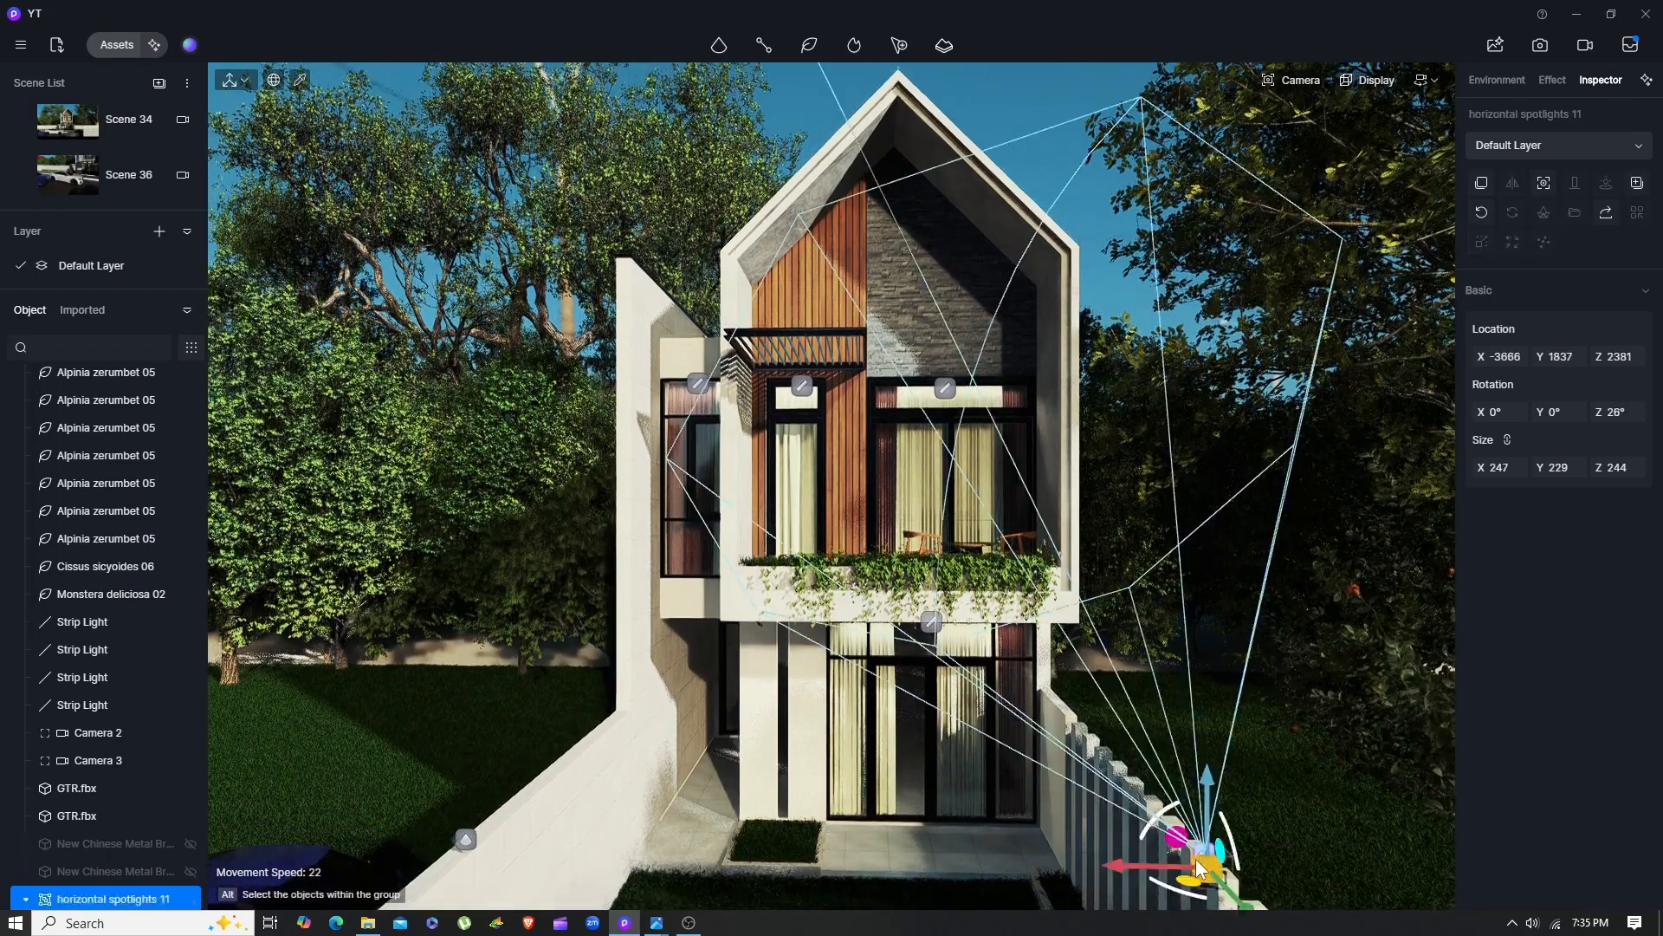
pyautogui.click(190, 898)
pyautogui.click(466, 840)
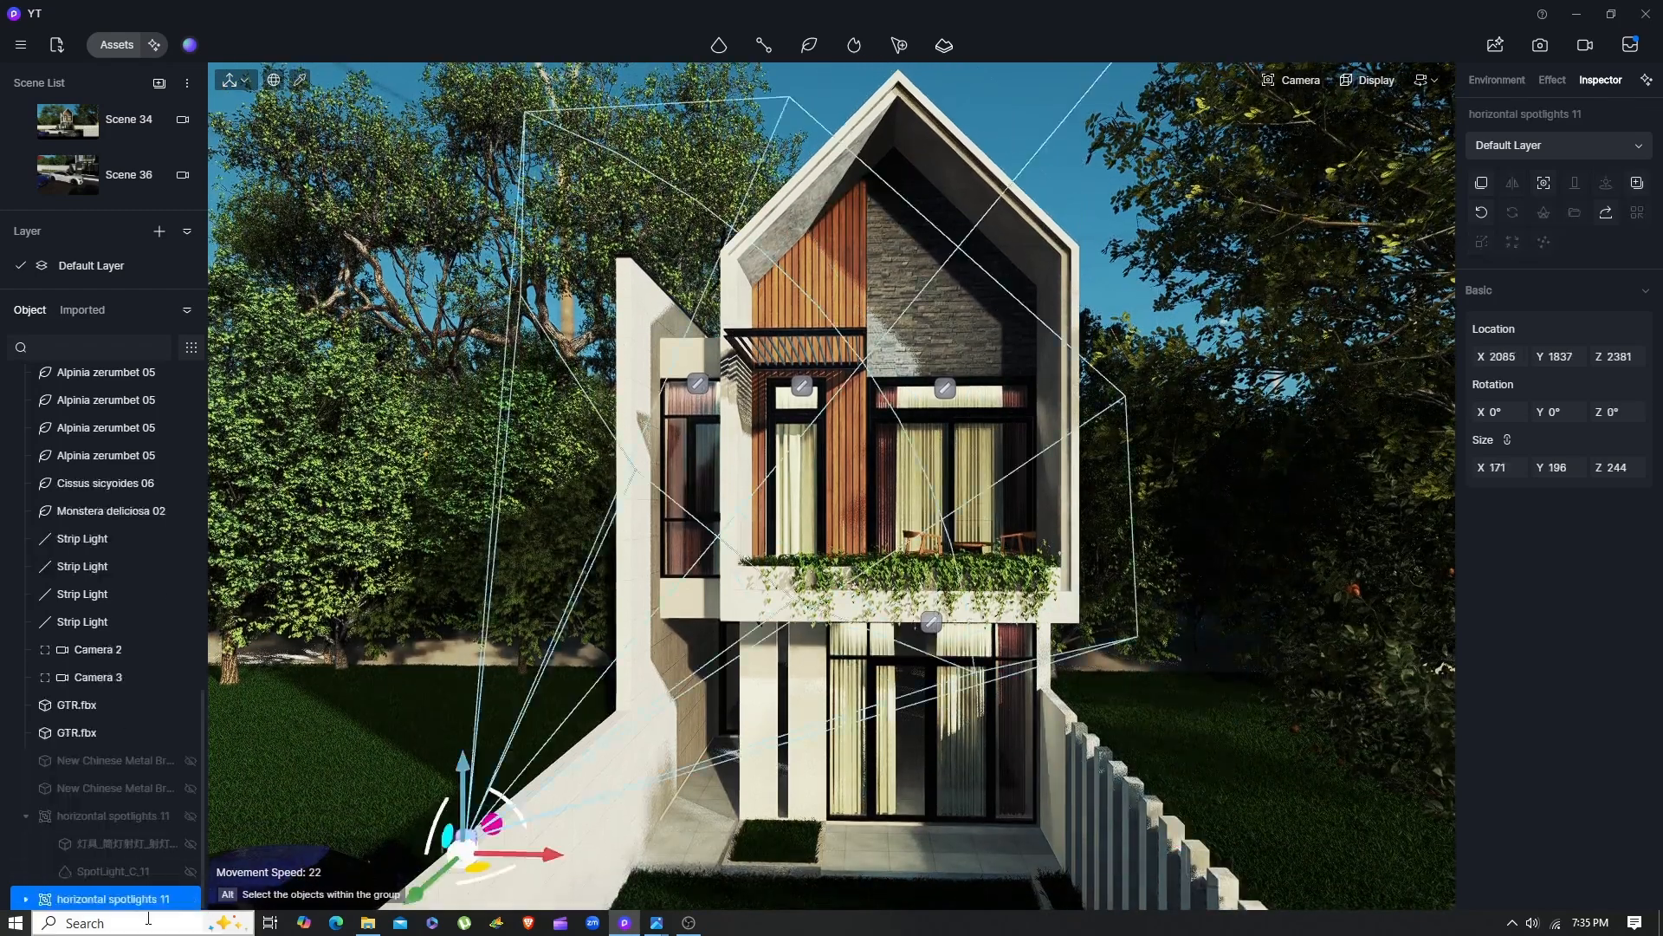
pyautogui.click(191, 899)
# Hide all four strip lights above the house's ground-floor and upper-floor windows
pyautogui.moveTo(754, 689); pyautogui.dragTo(768, 674, button='right')
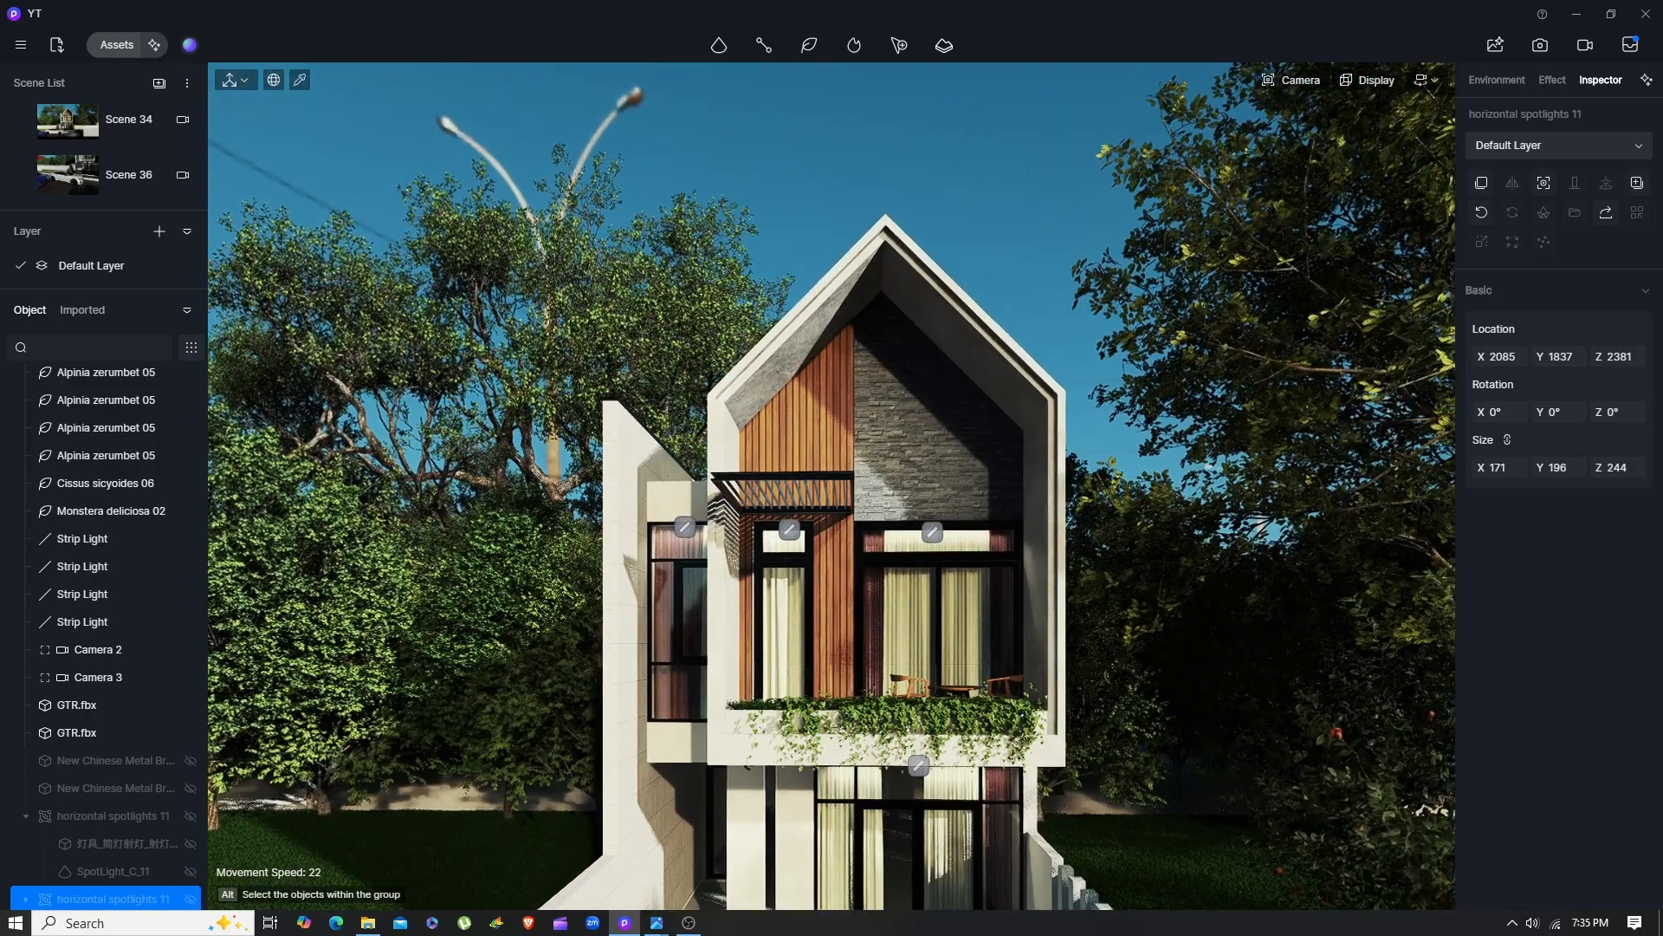
pyautogui.press('q')
pyautogui.press('e')
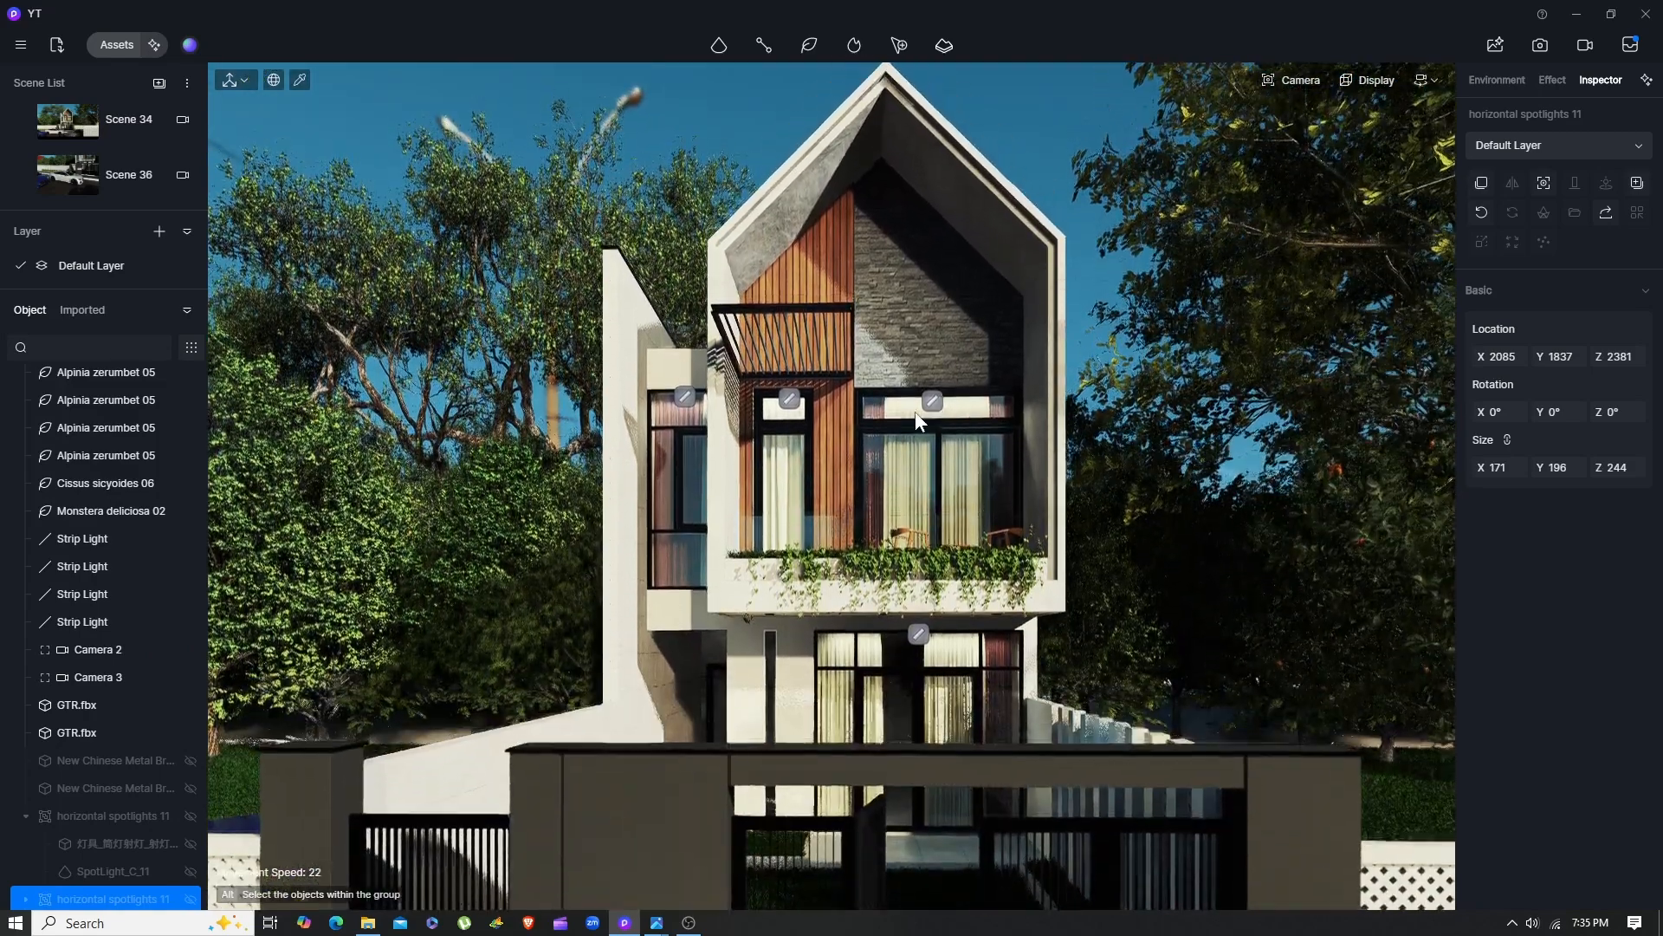
pyautogui.click(932, 401)
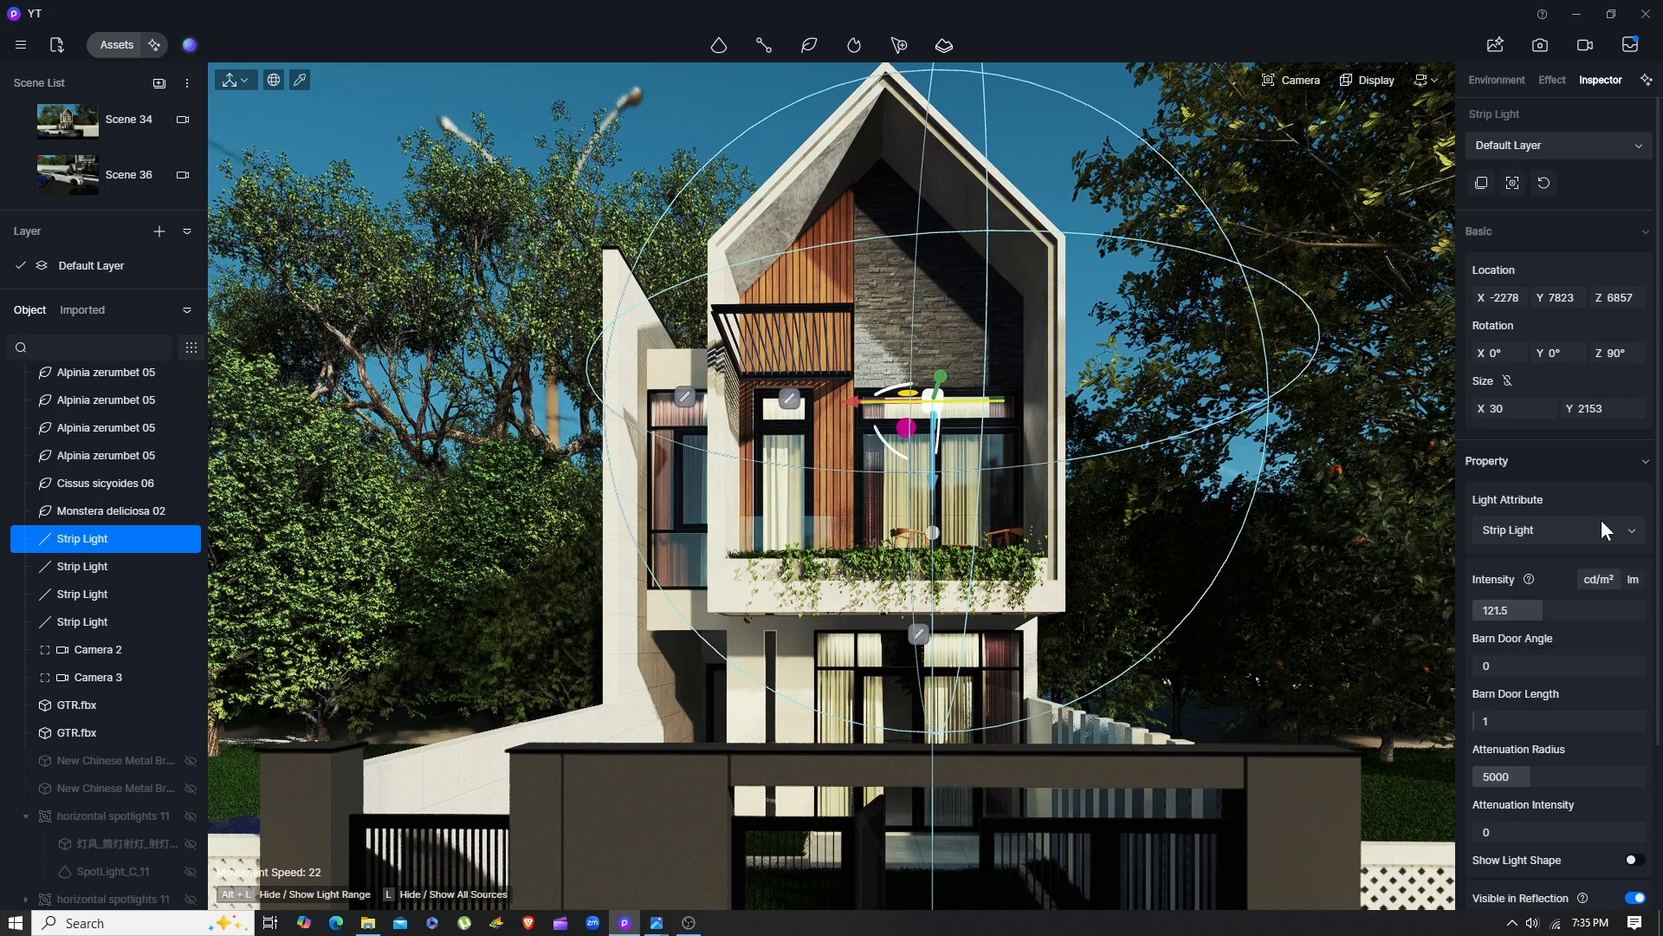
pyautogui.click(190, 539)
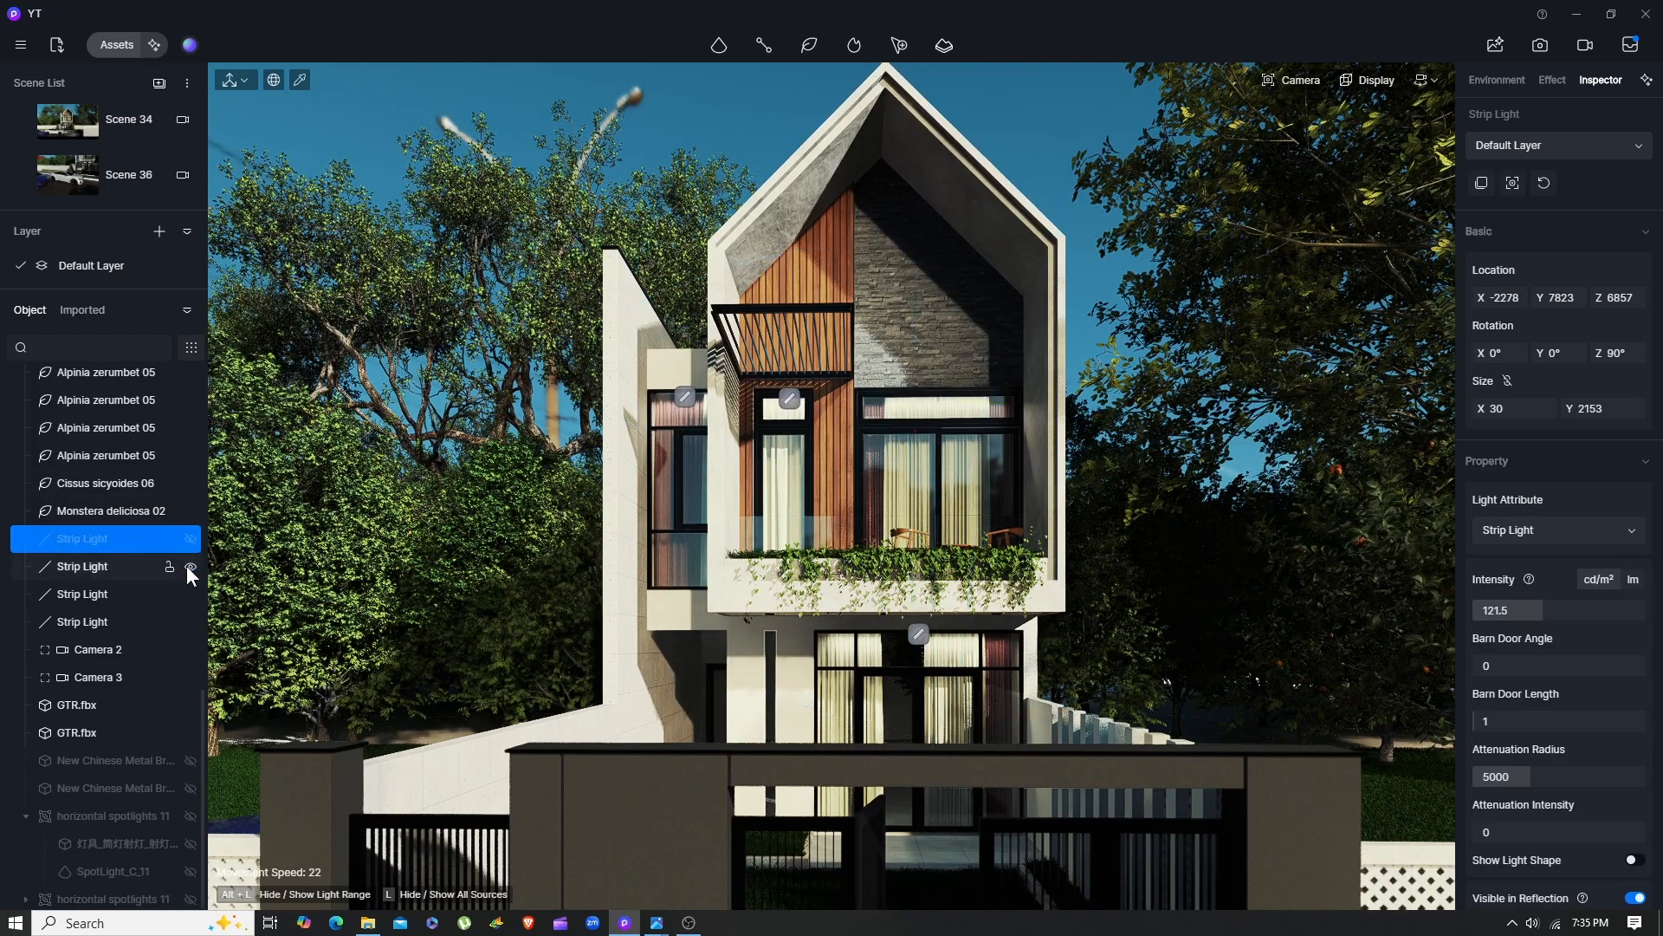
pyautogui.click(187, 566)
pyautogui.click(190, 595)
pyautogui.click(190, 622)
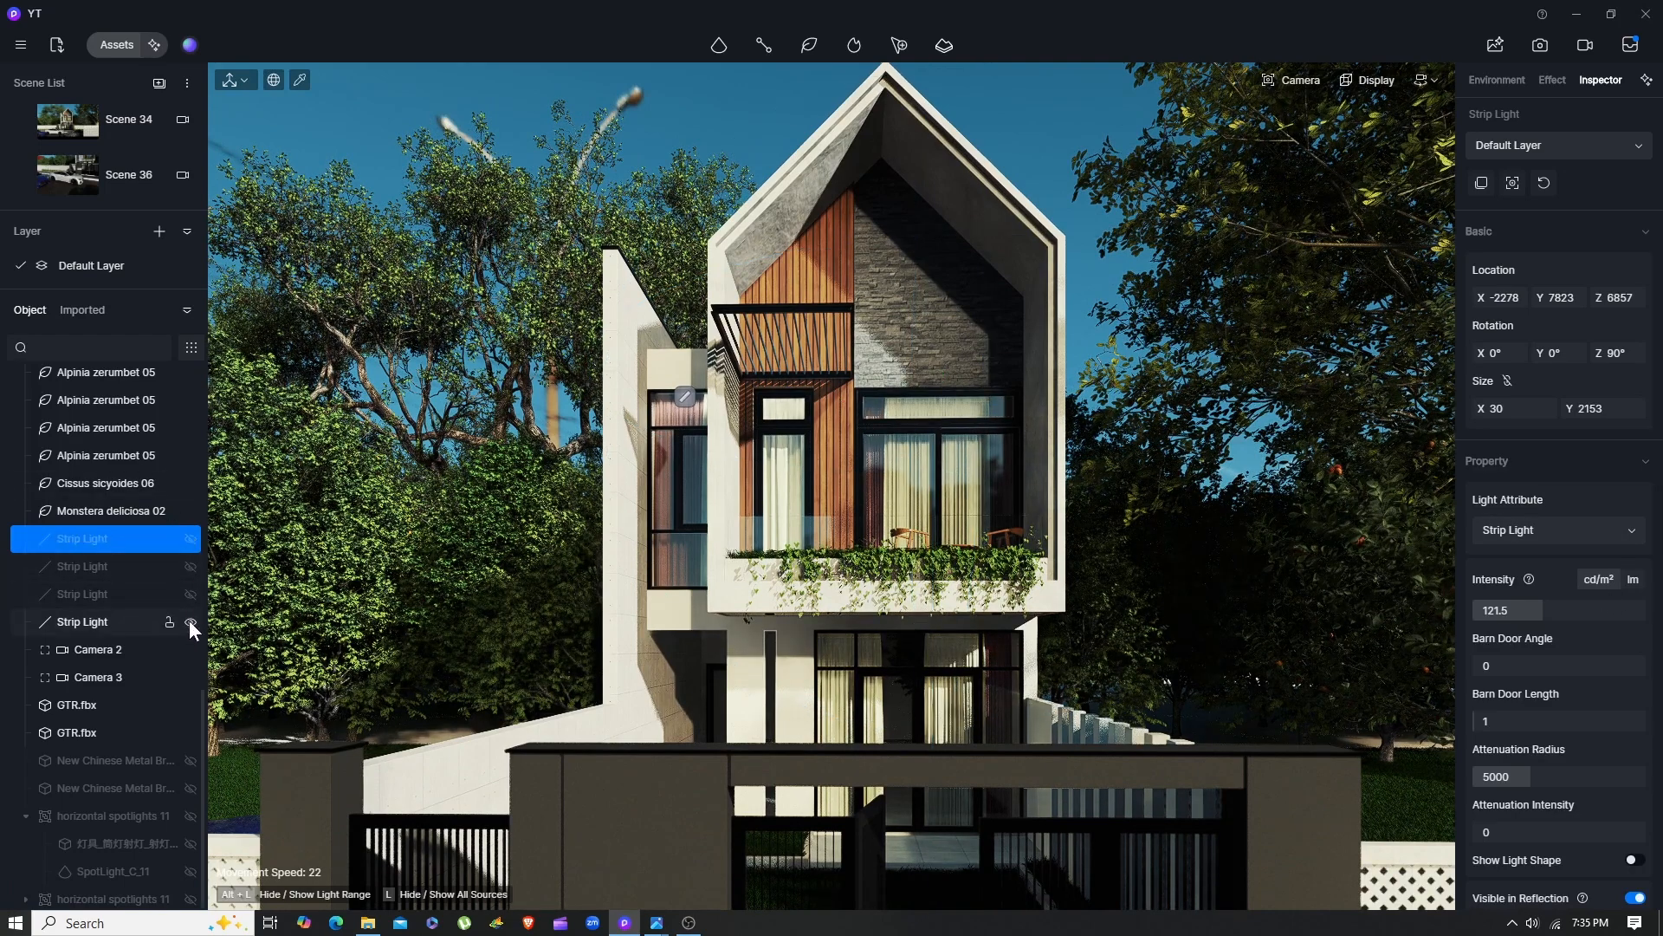
# Reframe the house with the parked cars and turn off the Sun in the environment settings
pyautogui.scroll(-10, 840, 483)
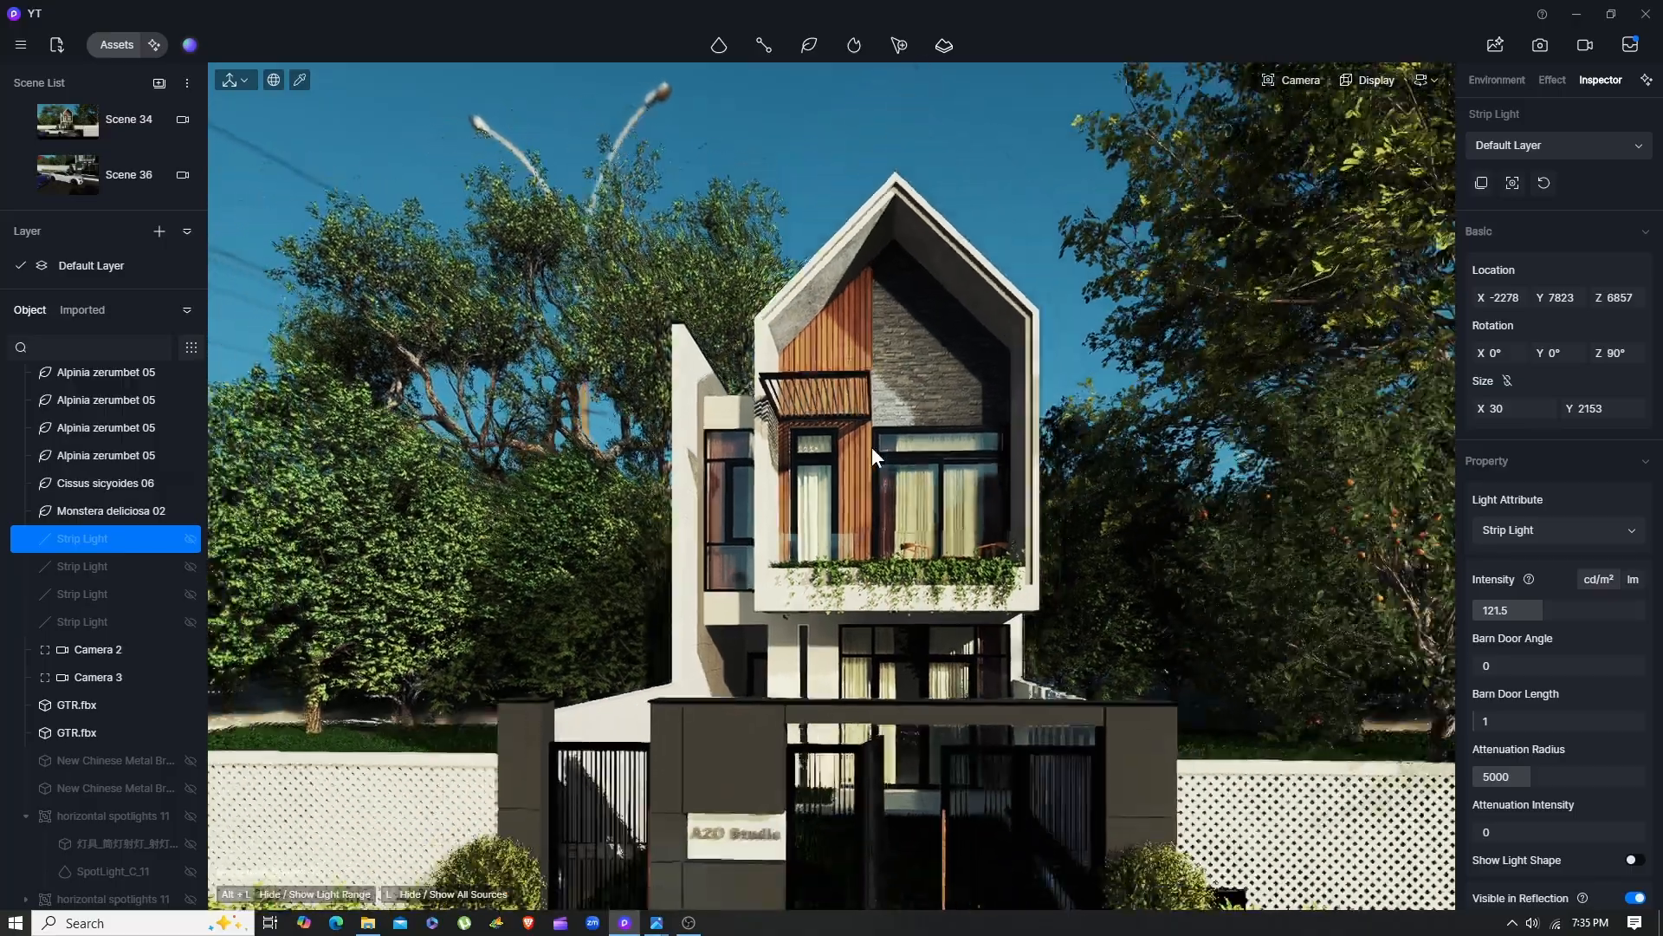
pyautogui.scroll(10, 840, 483)
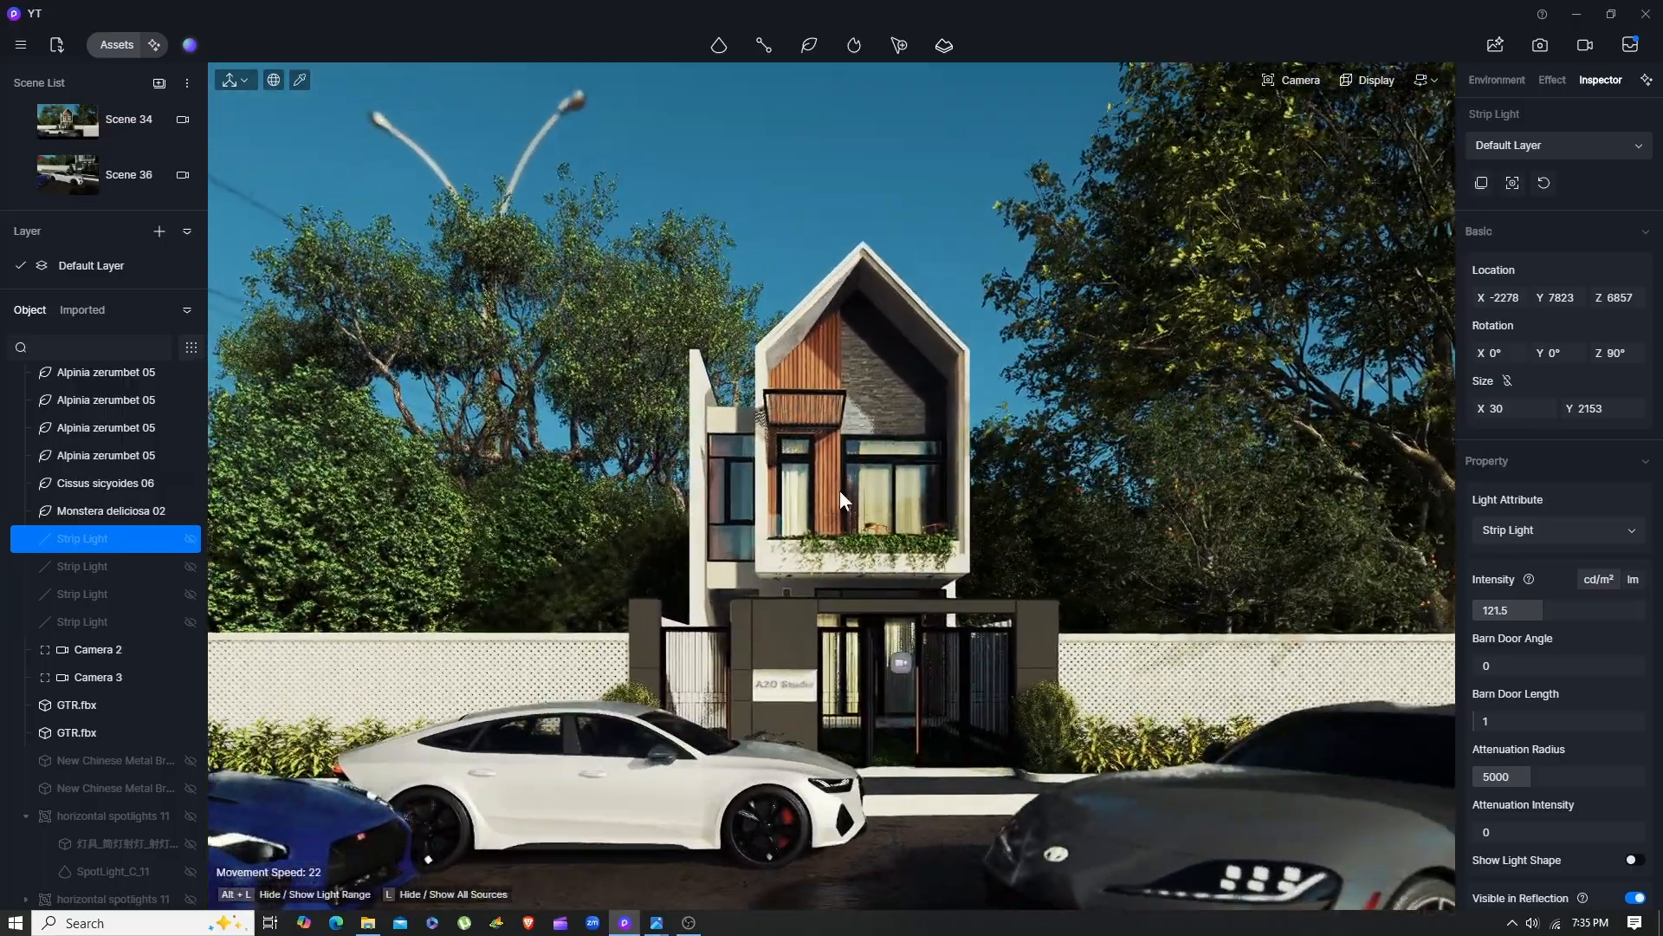
pyautogui.moveTo(840, 491)
pyautogui.mouseDown(button='middle')
pyautogui.moveTo(837, 554)
pyautogui.moveTo(823, 468)
pyautogui.mouseUp(button='middle')
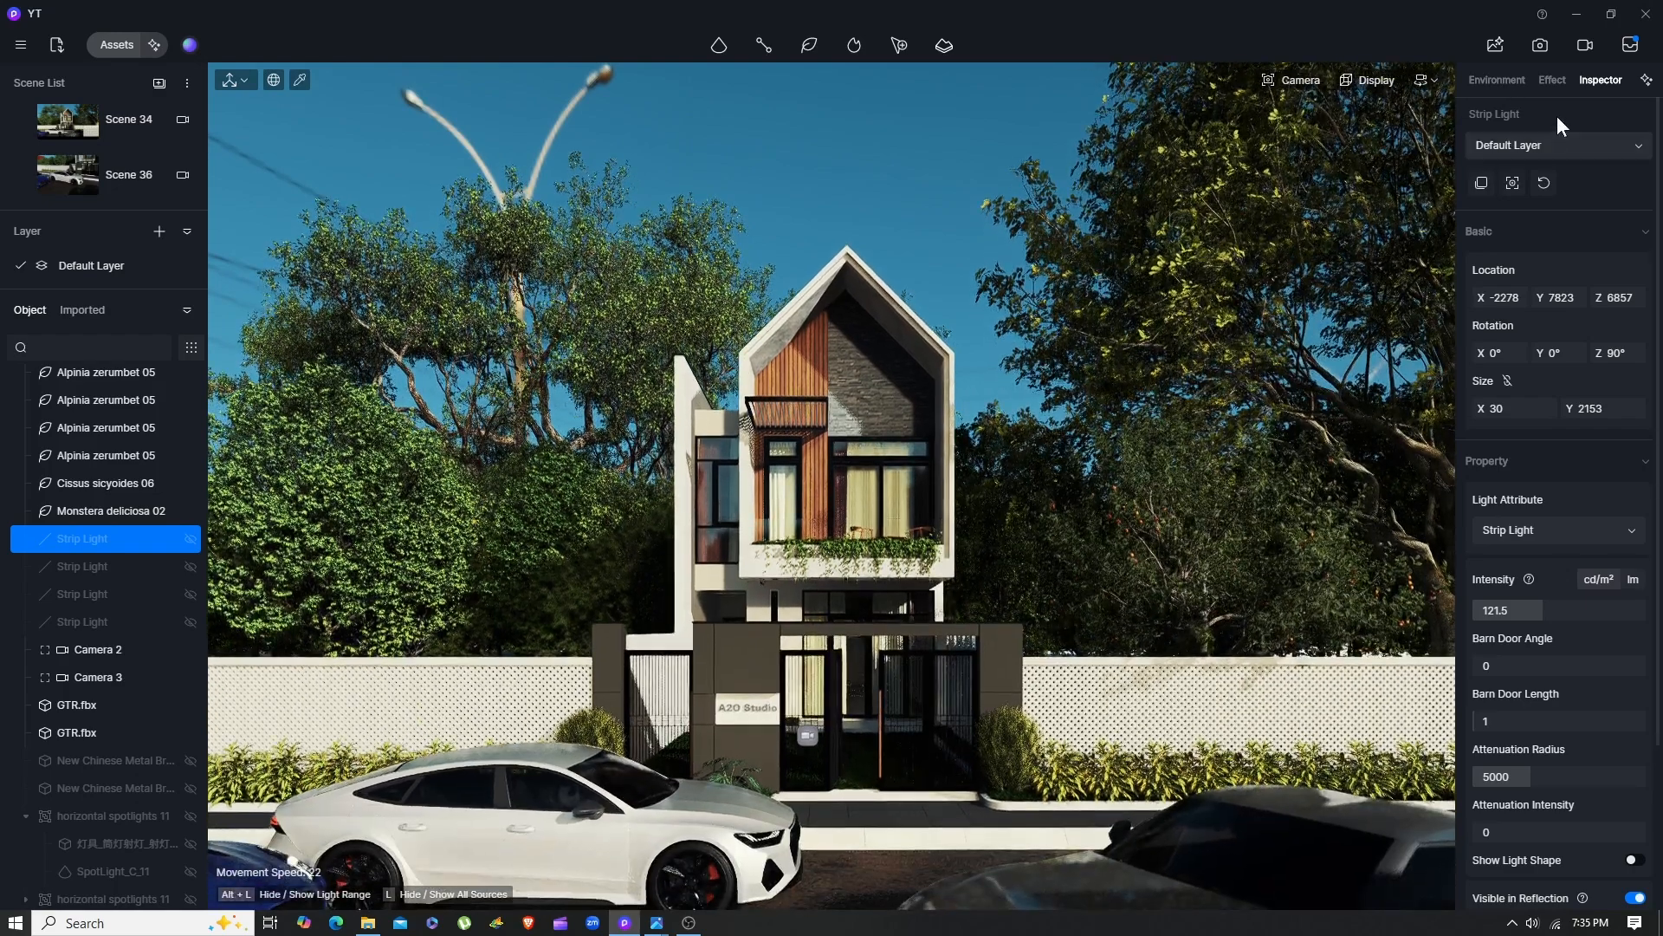
pyautogui.click(1509, 81)
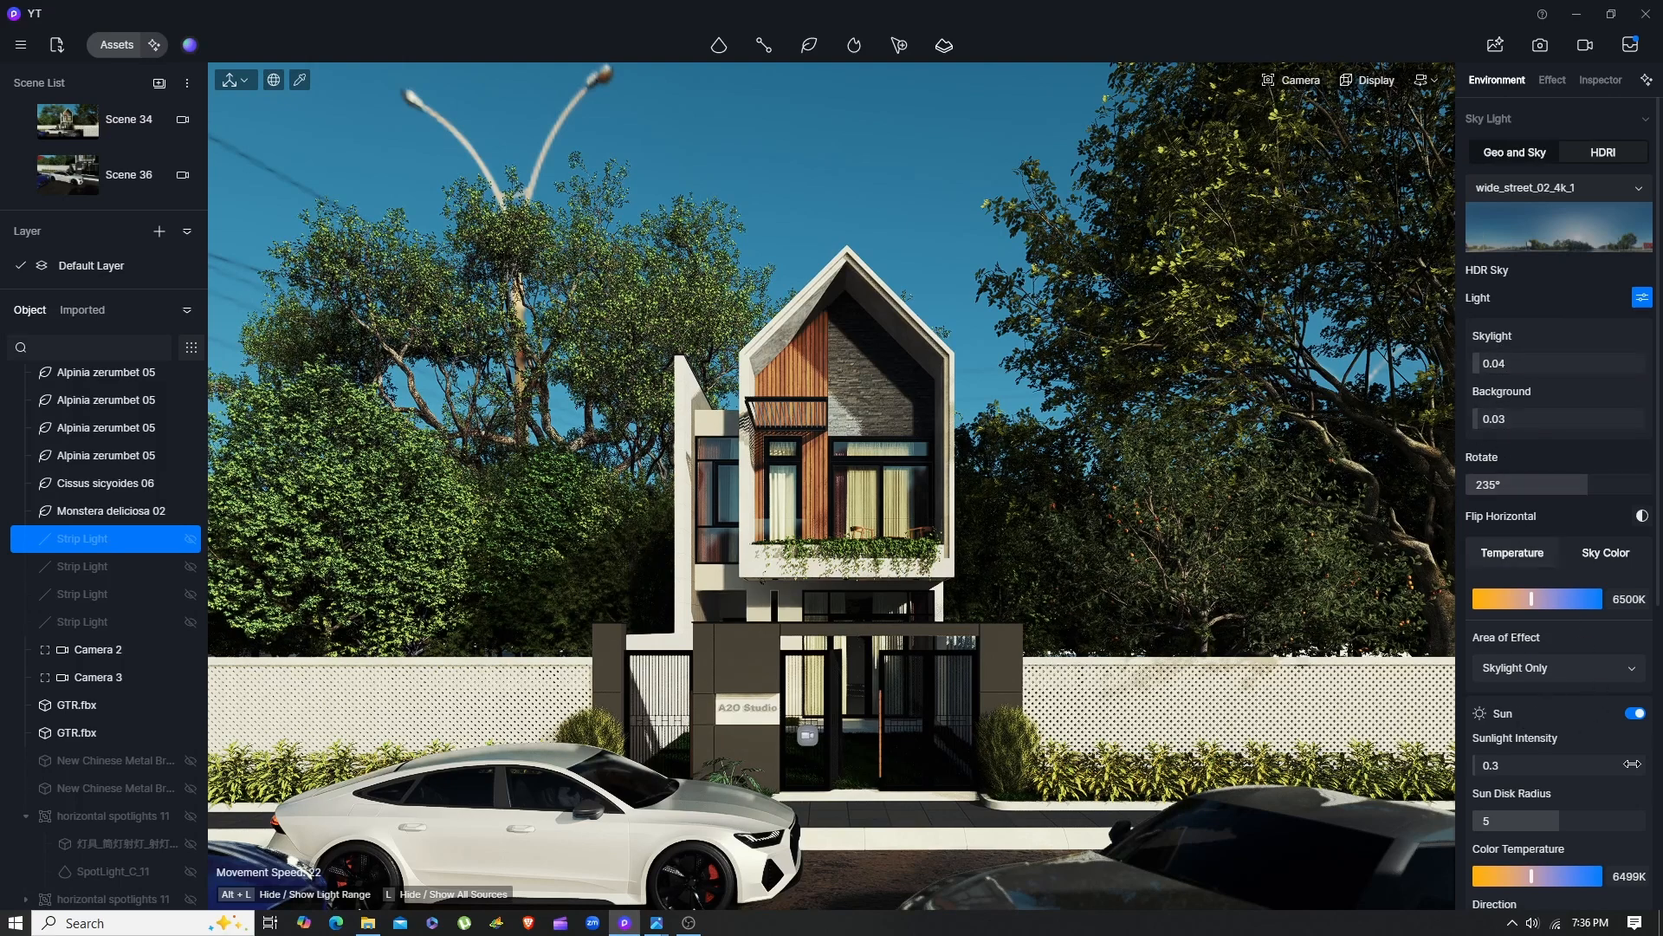
pyautogui.click(1635, 714)
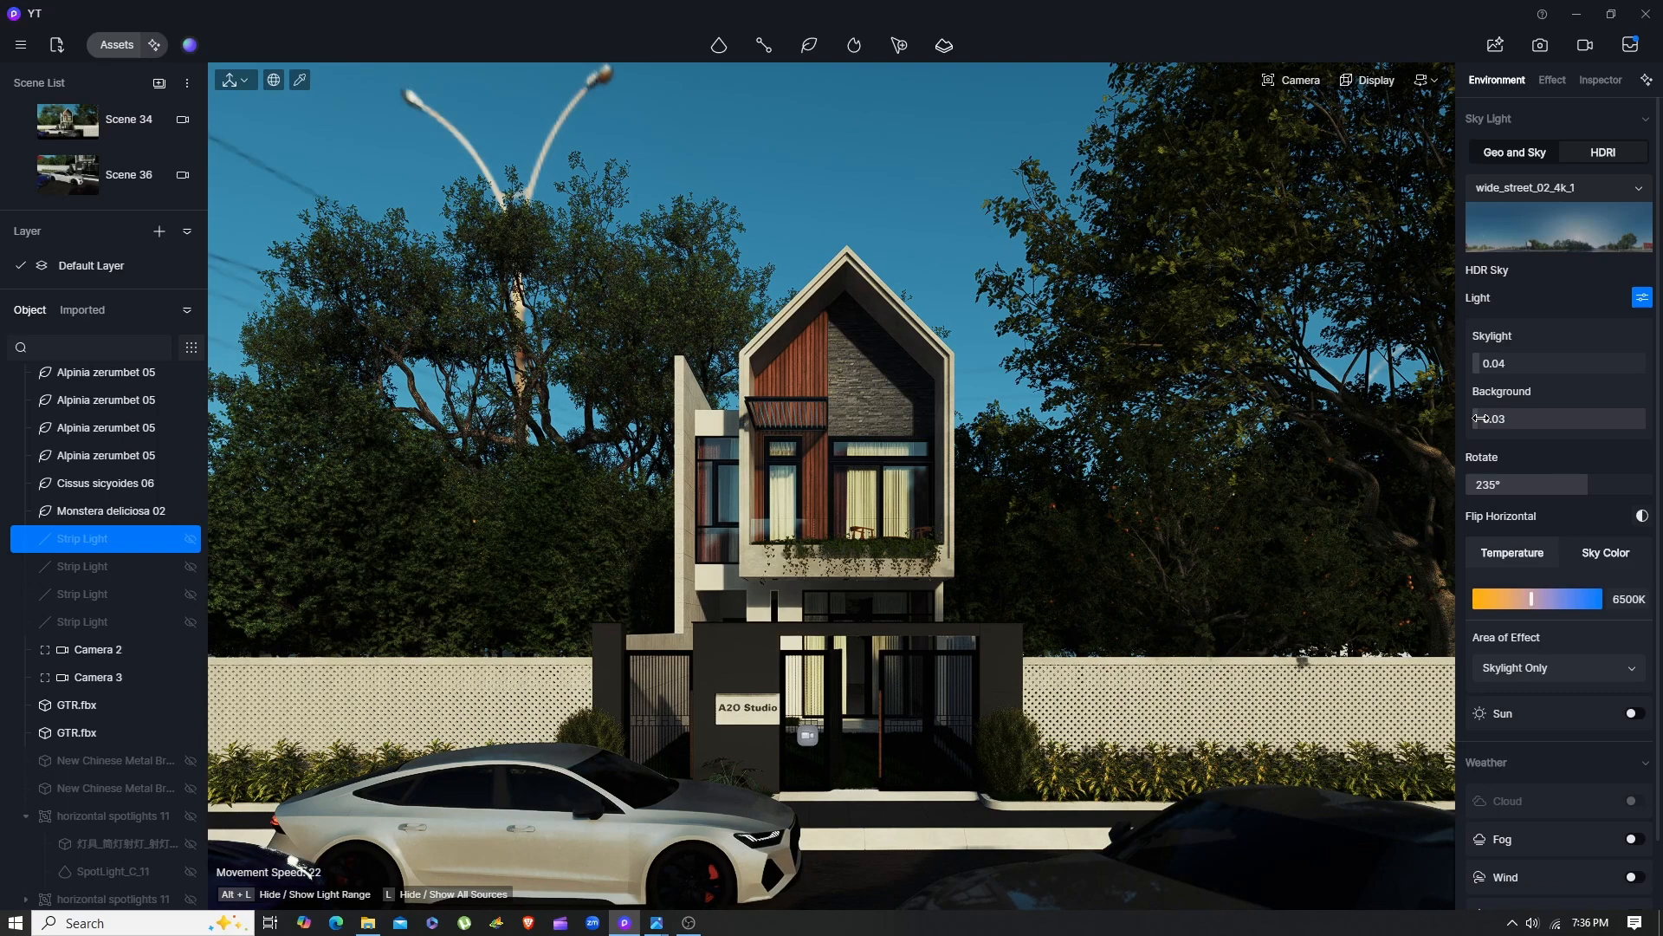
# Set both the background and the skylight of the HDRI sky to 0
pyautogui.moveTo(1467, 408); pyautogui.dragTo(1422, 399)
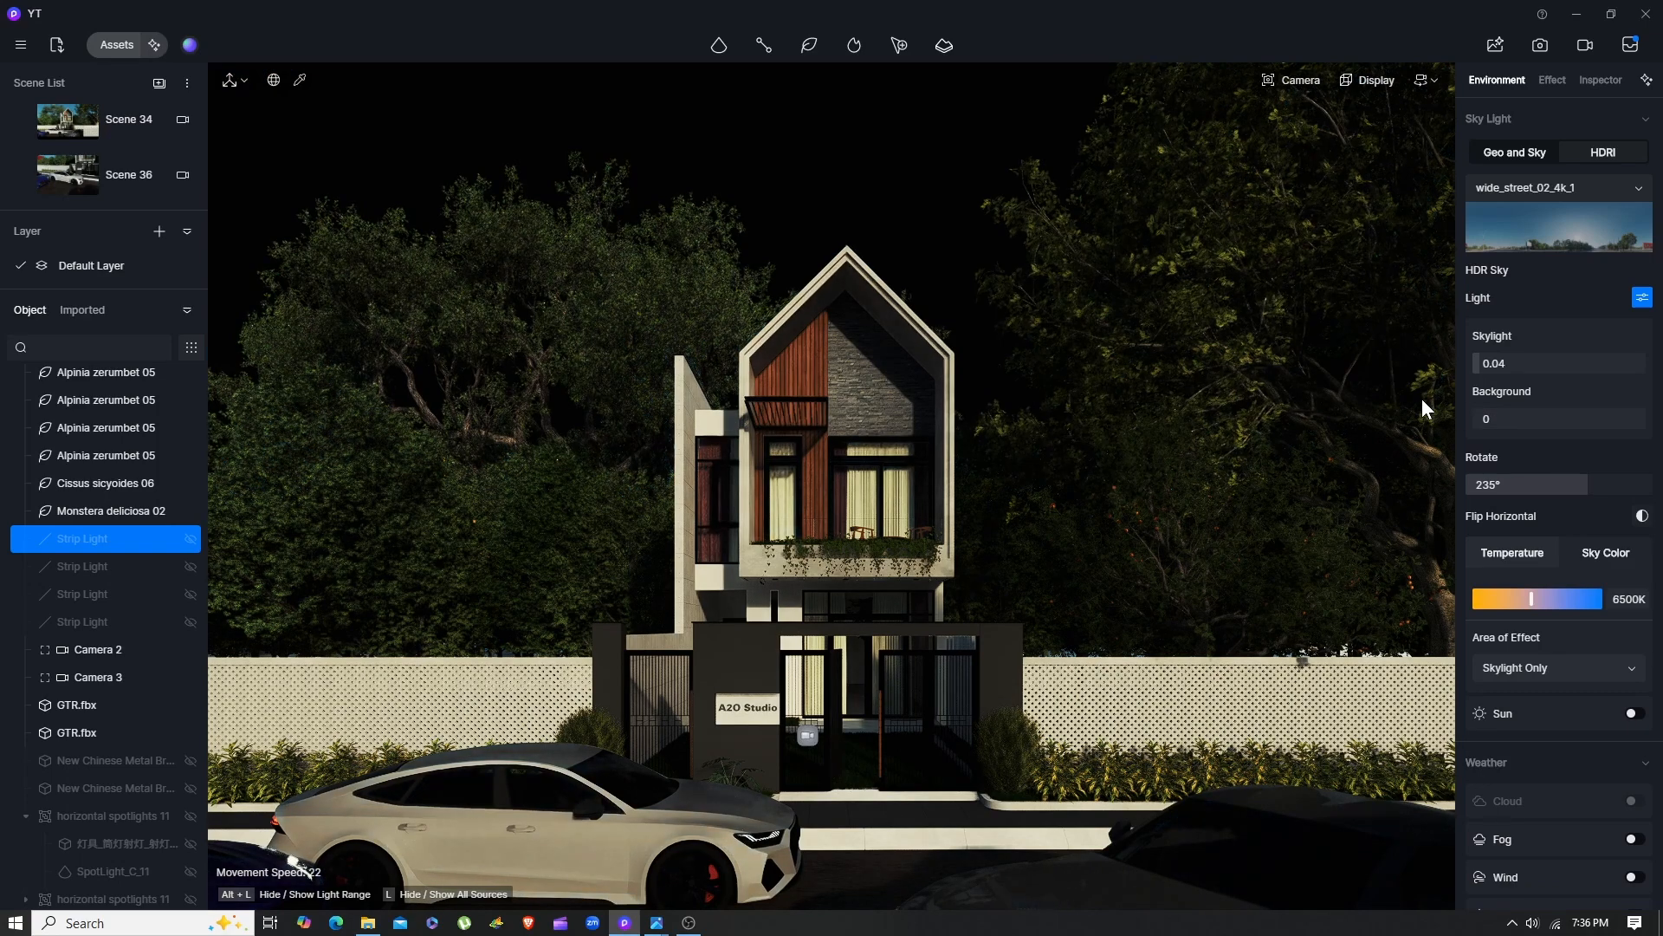
pyautogui.moveTo(548, 346); pyautogui.dragTo(745, 360, button='right')
pyautogui.moveTo(1282, 416); pyautogui.dragTo(1077, 440, button='right')
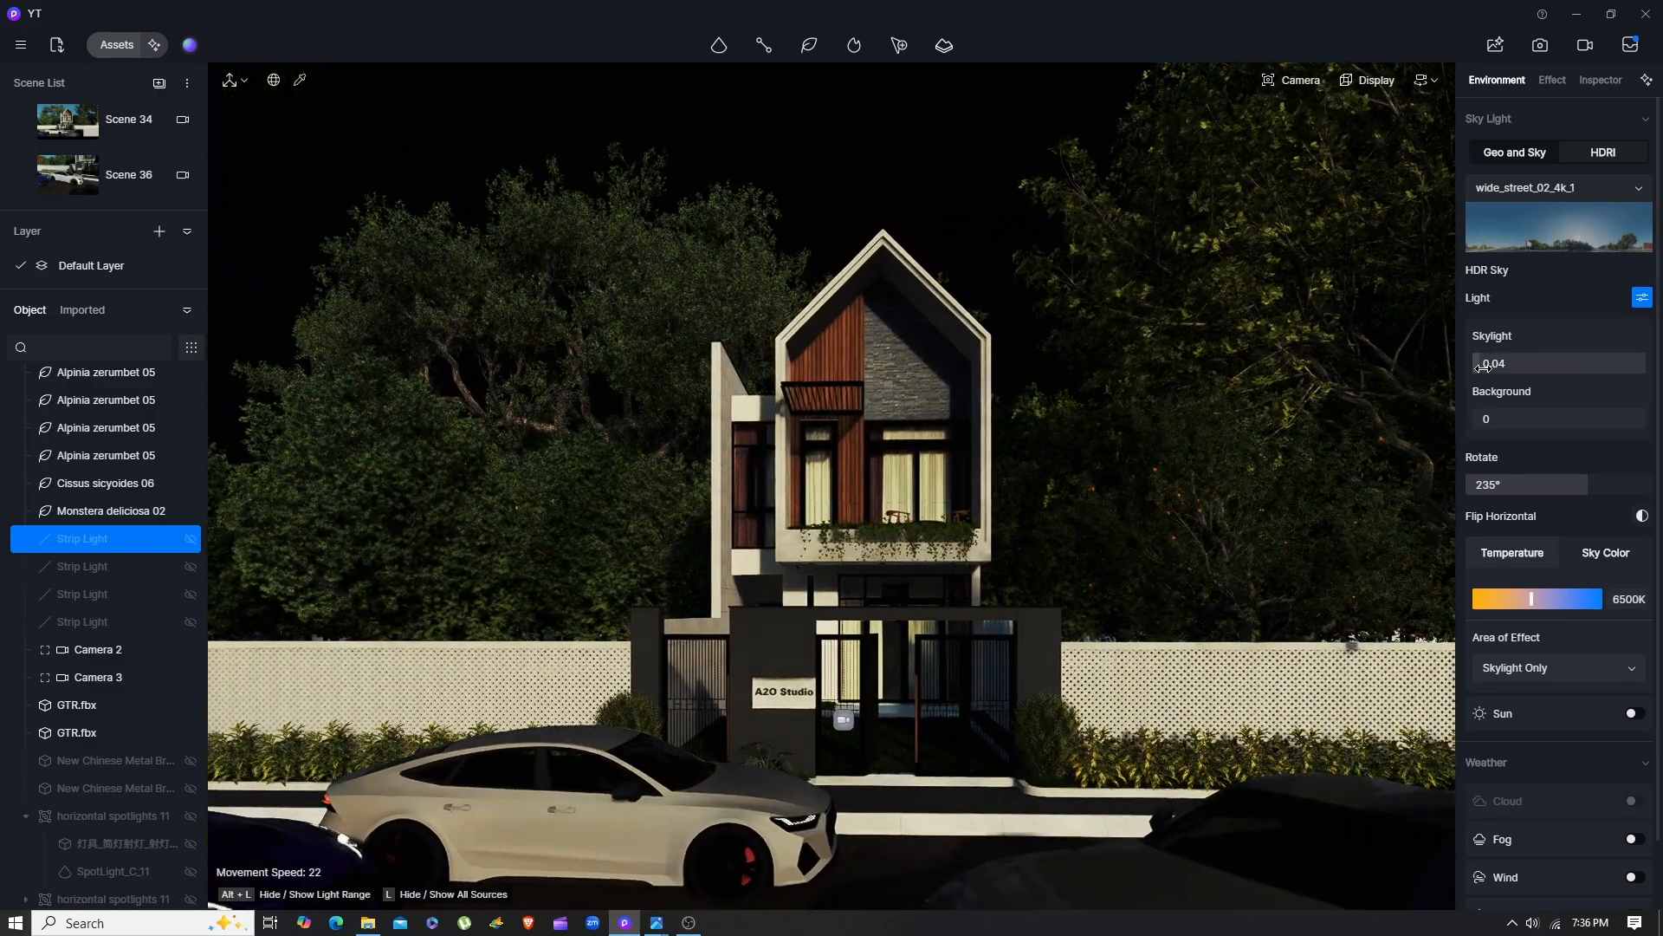
pyautogui.moveTo(1444, 363); pyautogui.dragTo(1422, 362)
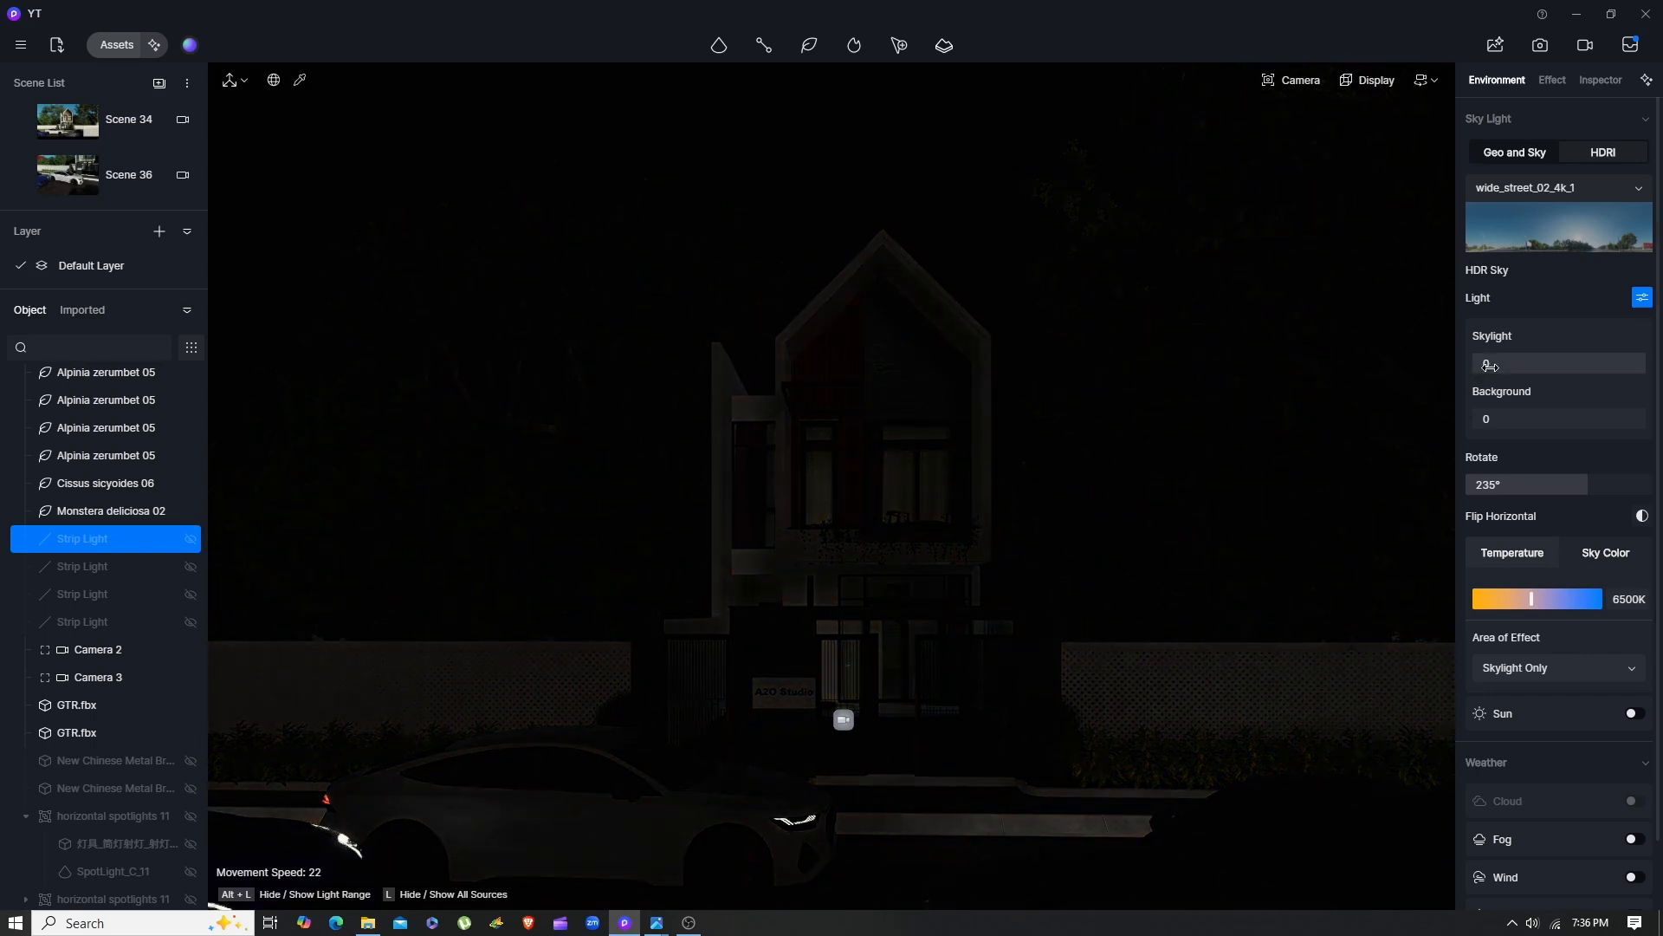
pyautogui.moveTo(1489, 366); pyautogui.dragTo(1496, 364)
pyautogui.moveTo(927, 584); pyautogui.dragTo(979, 619, button='right')
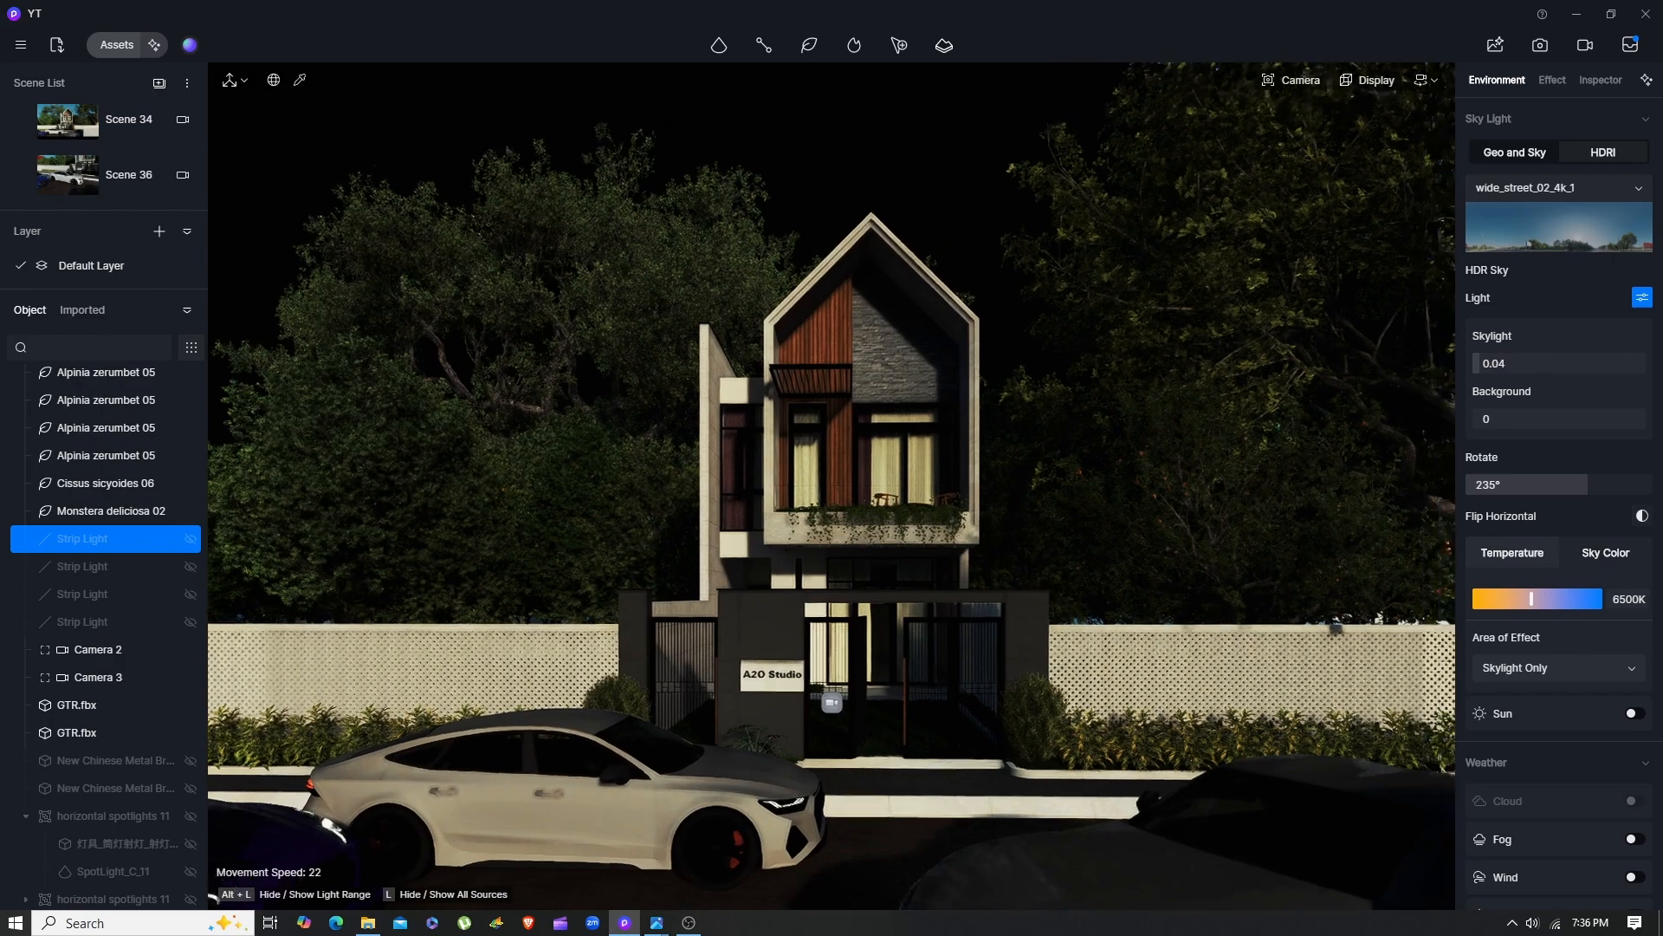
pyautogui.moveTo(970, 552)
pyautogui.mouseDown(button='right')
pyautogui.moveTo(1005, 530)
pyautogui.moveTo(992, 533)
pyautogui.mouseUp(button='right')
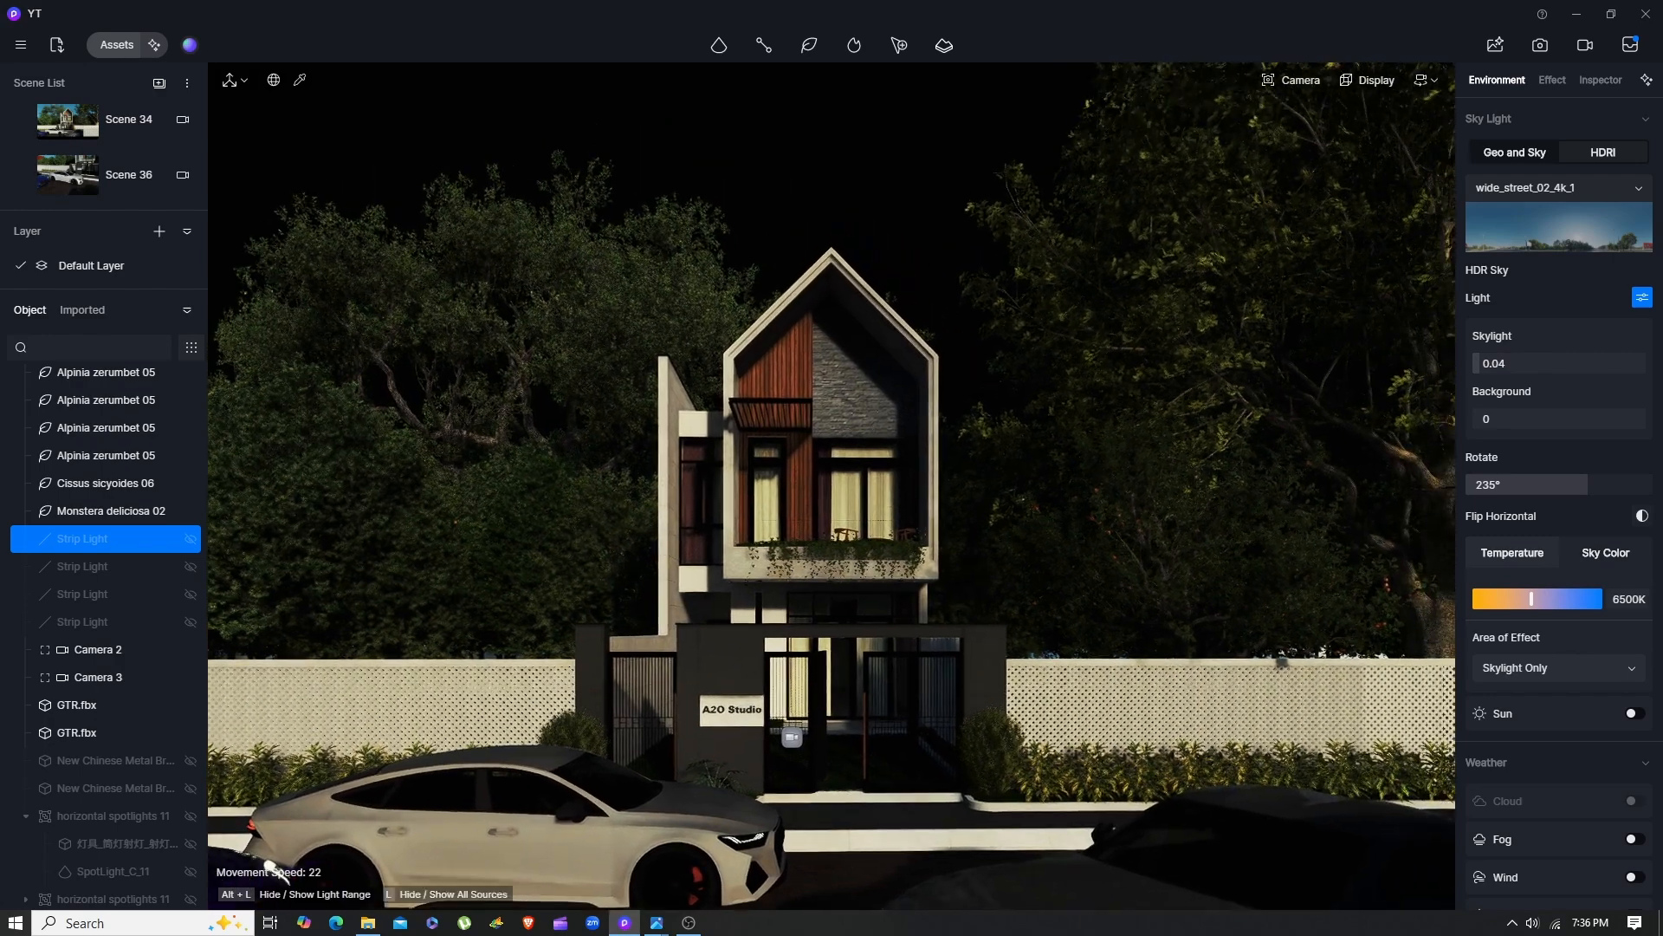
pyautogui.moveTo(1458, 354); pyautogui.dragTo(1426, 351)
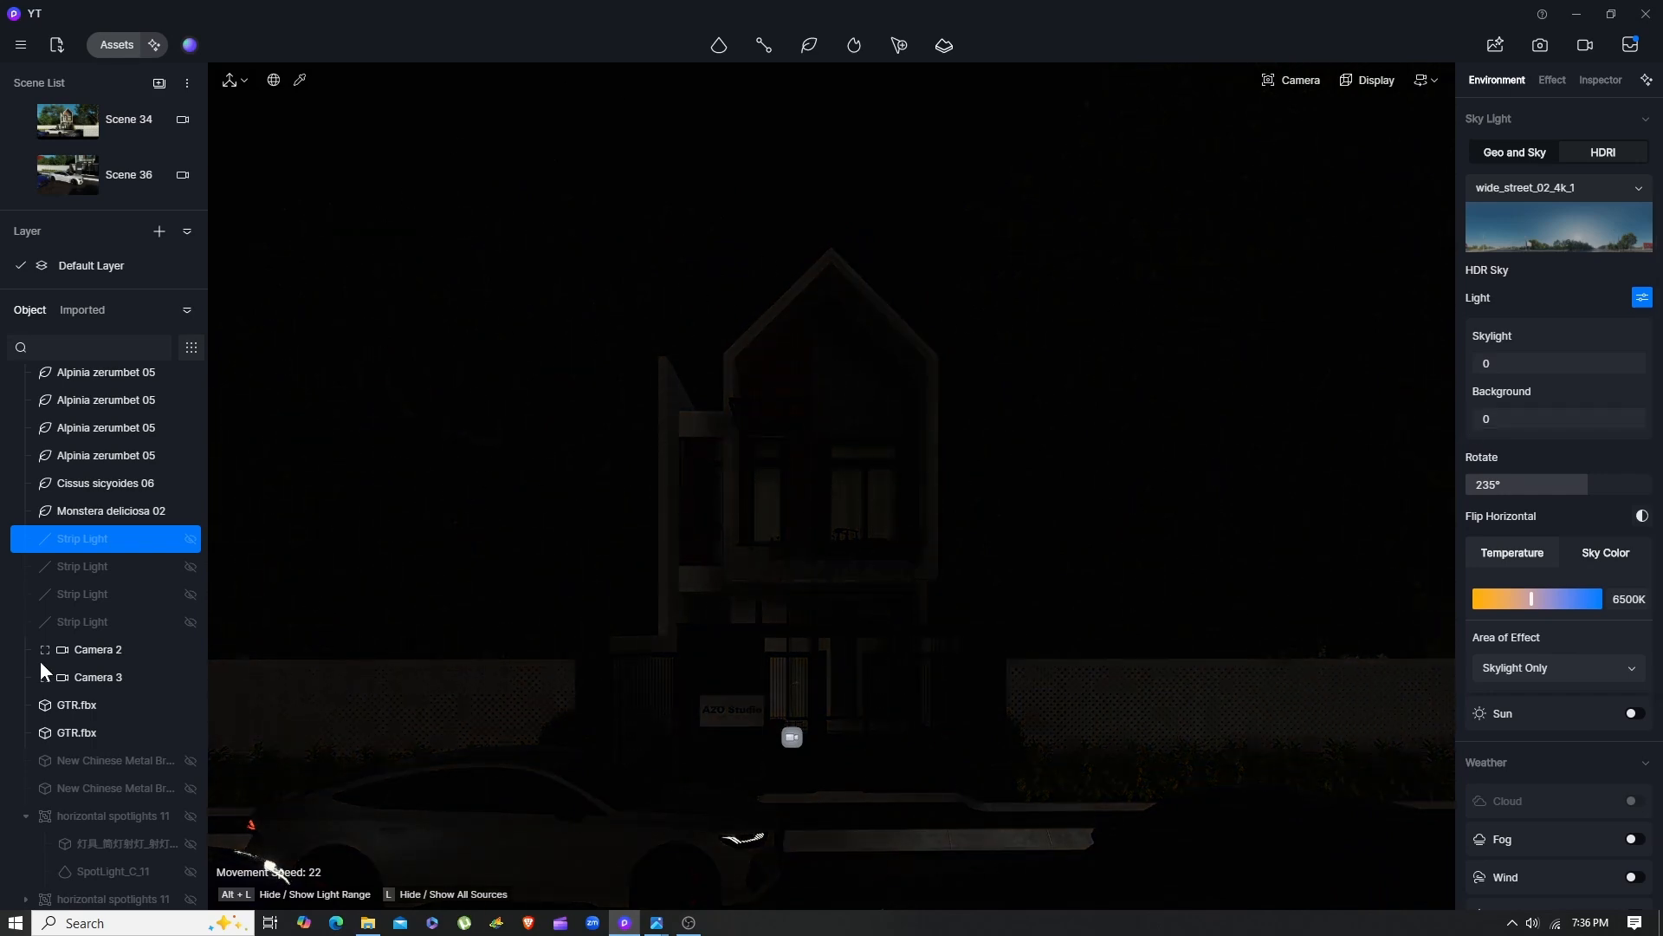
# Make all four strip lights above the ground-floor and upper-floor windows visible again and clear the selection
pyautogui.click(191, 539)
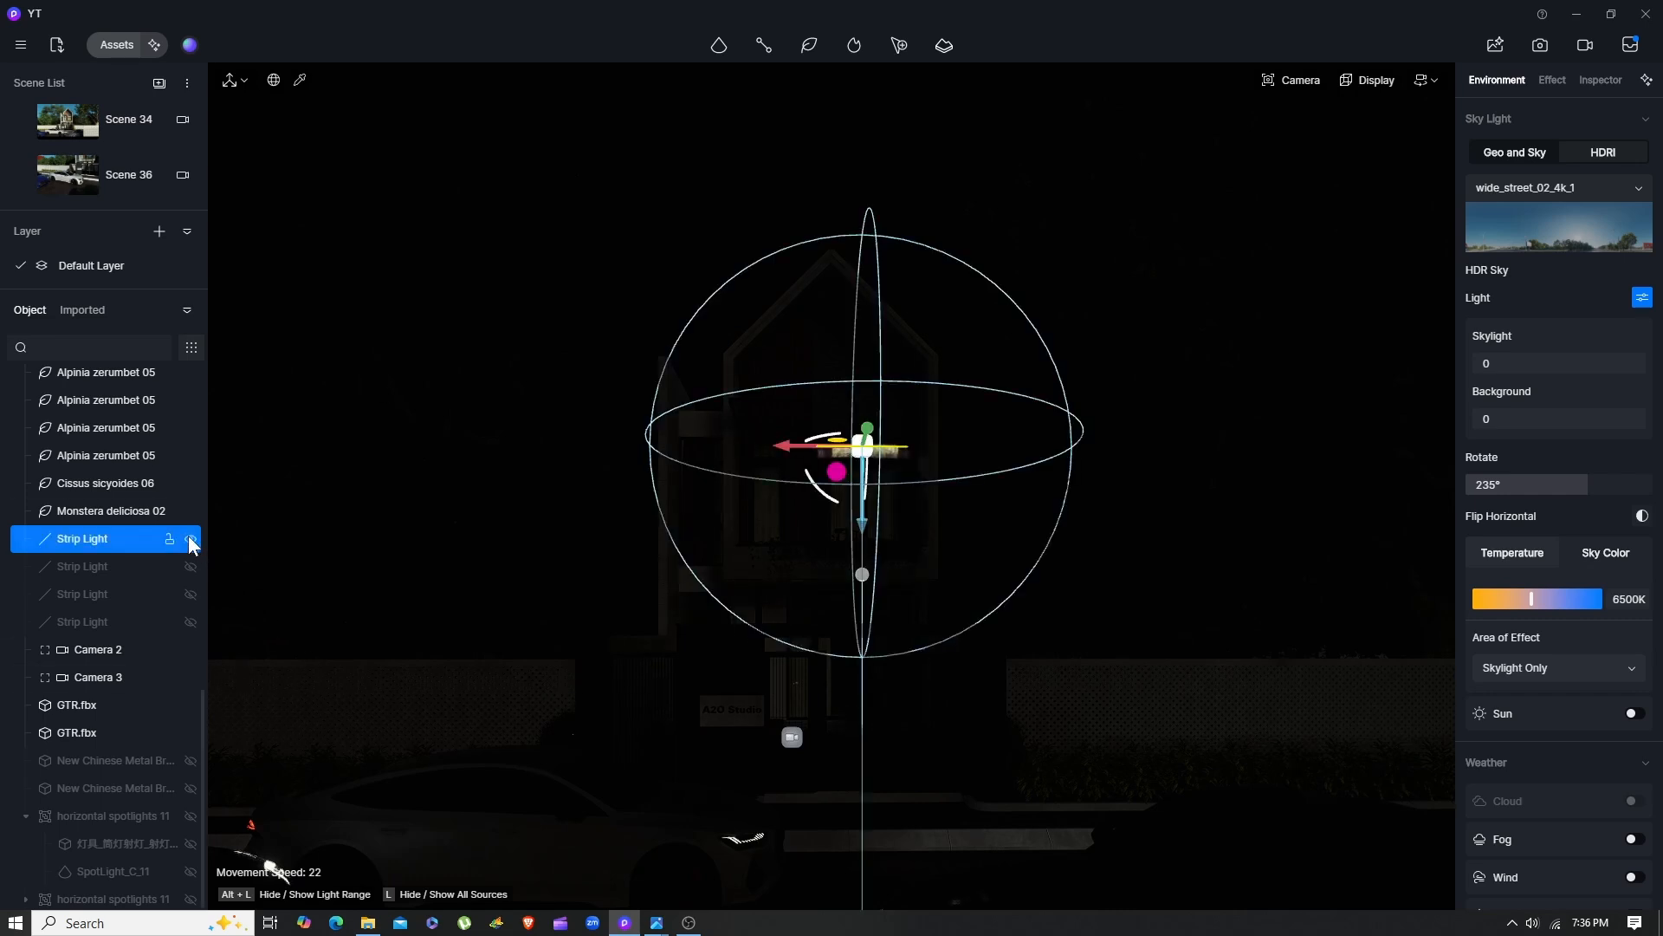
pyautogui.click(190, 596)
pyautogui.click(190, 617)
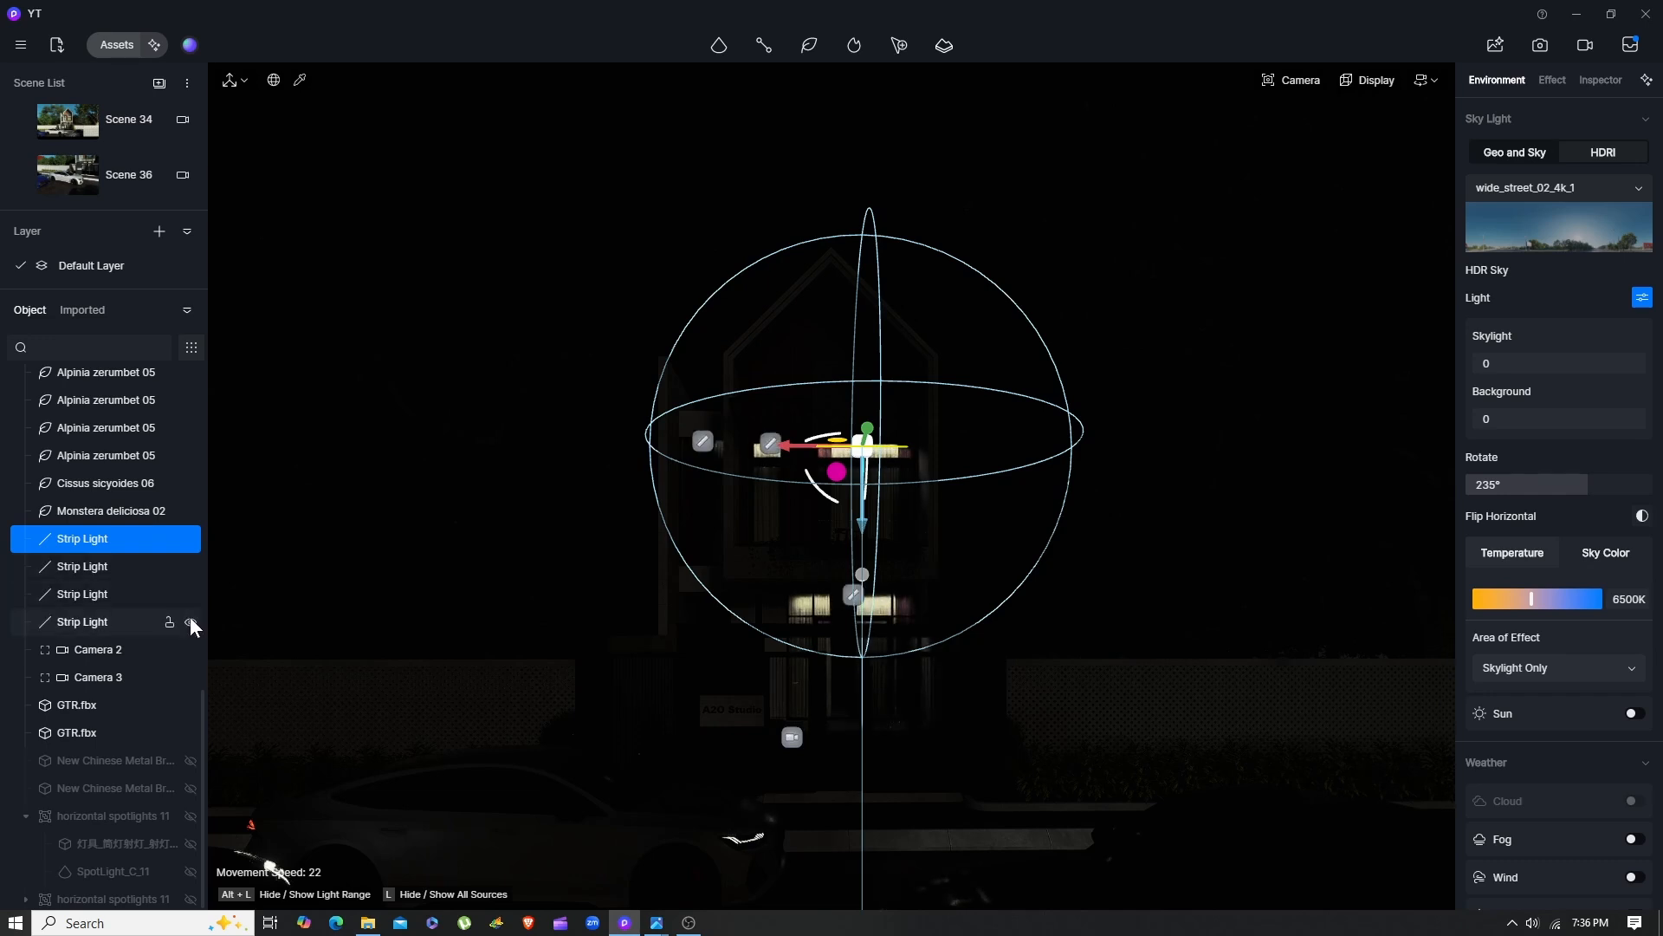
pyautogui.click(740, 582)
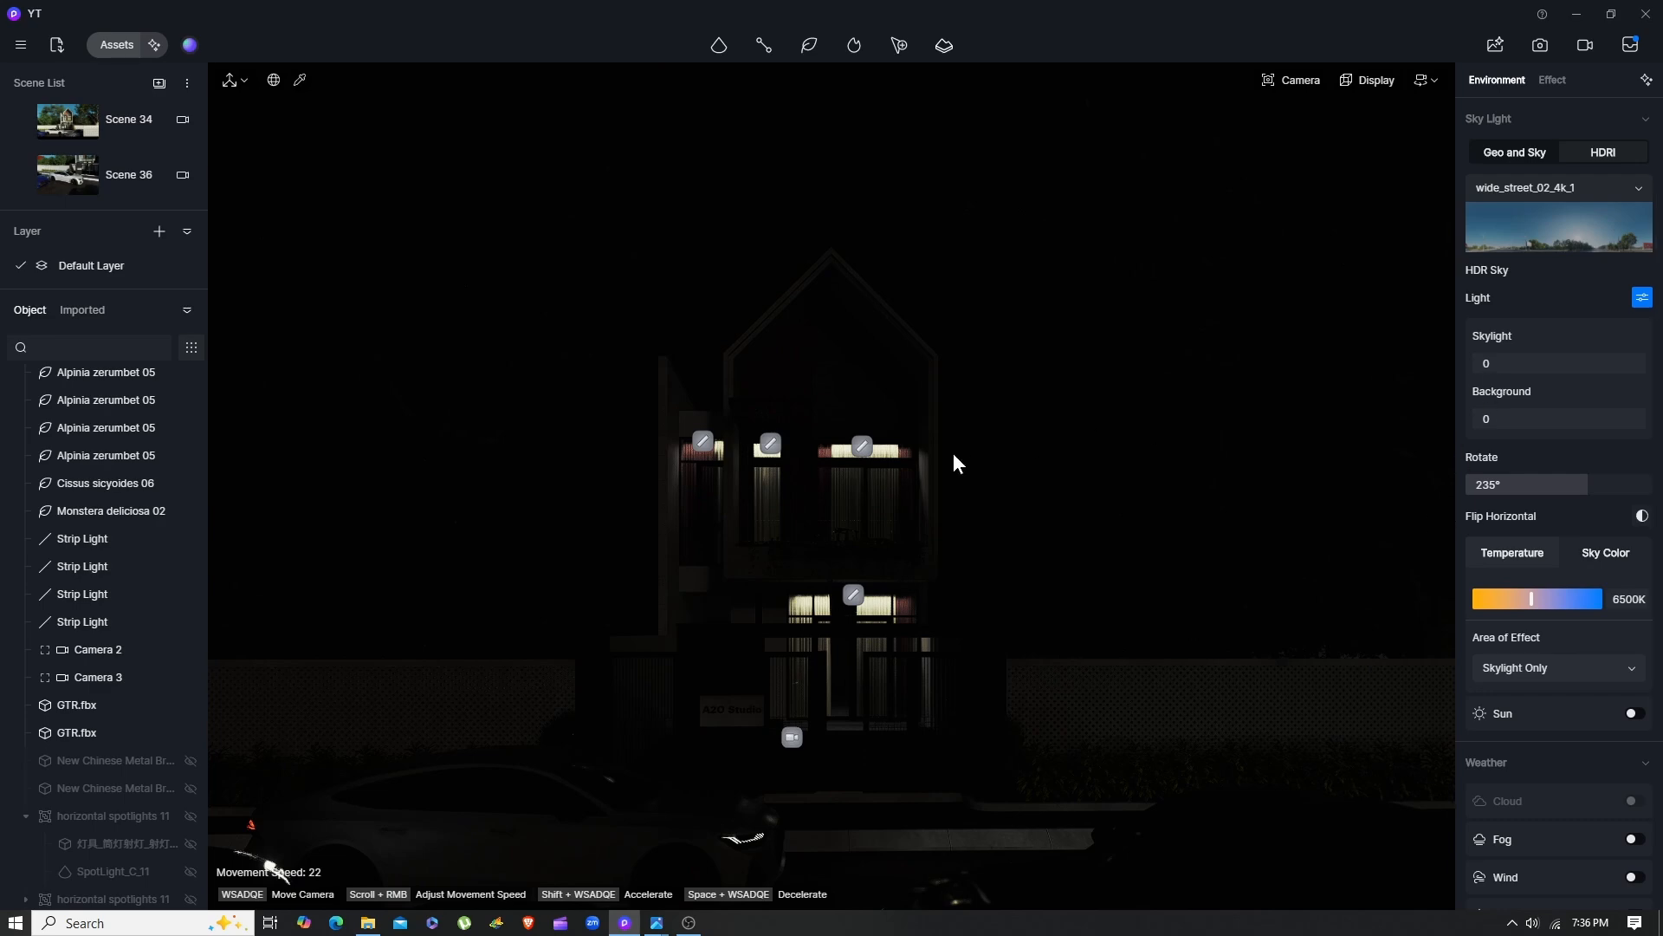
# Open the asset library and show the Wall lamp category of the indoor lamps
pyautogui.click(122, 48)
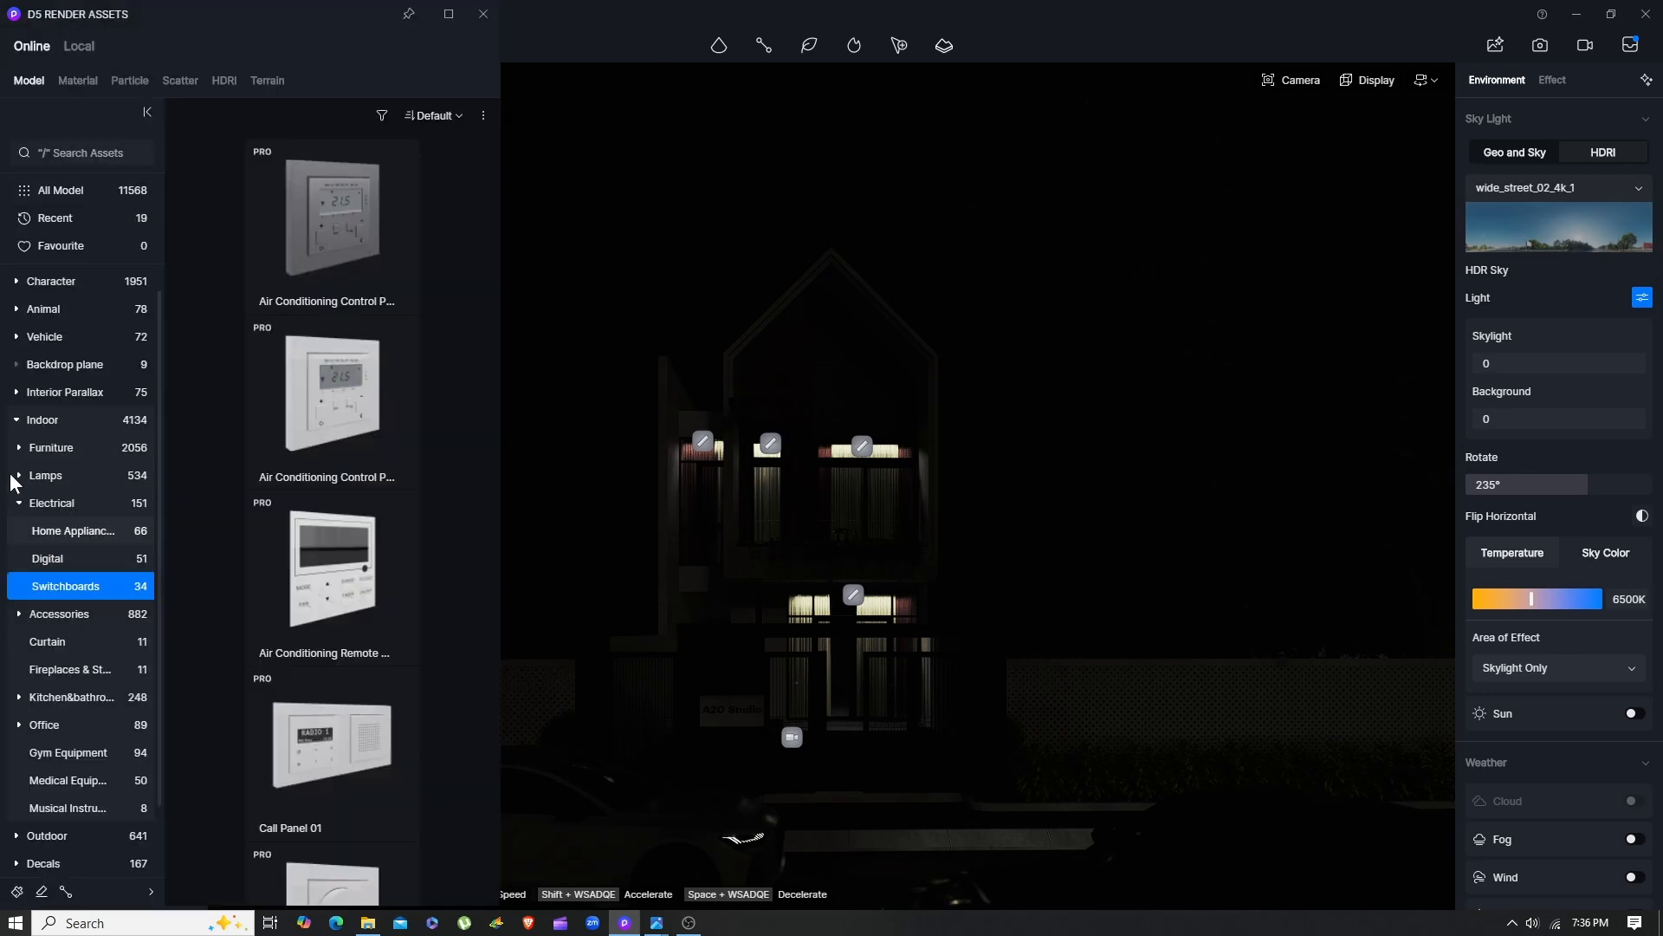
pyautogui.scroll(1, 35, 433)
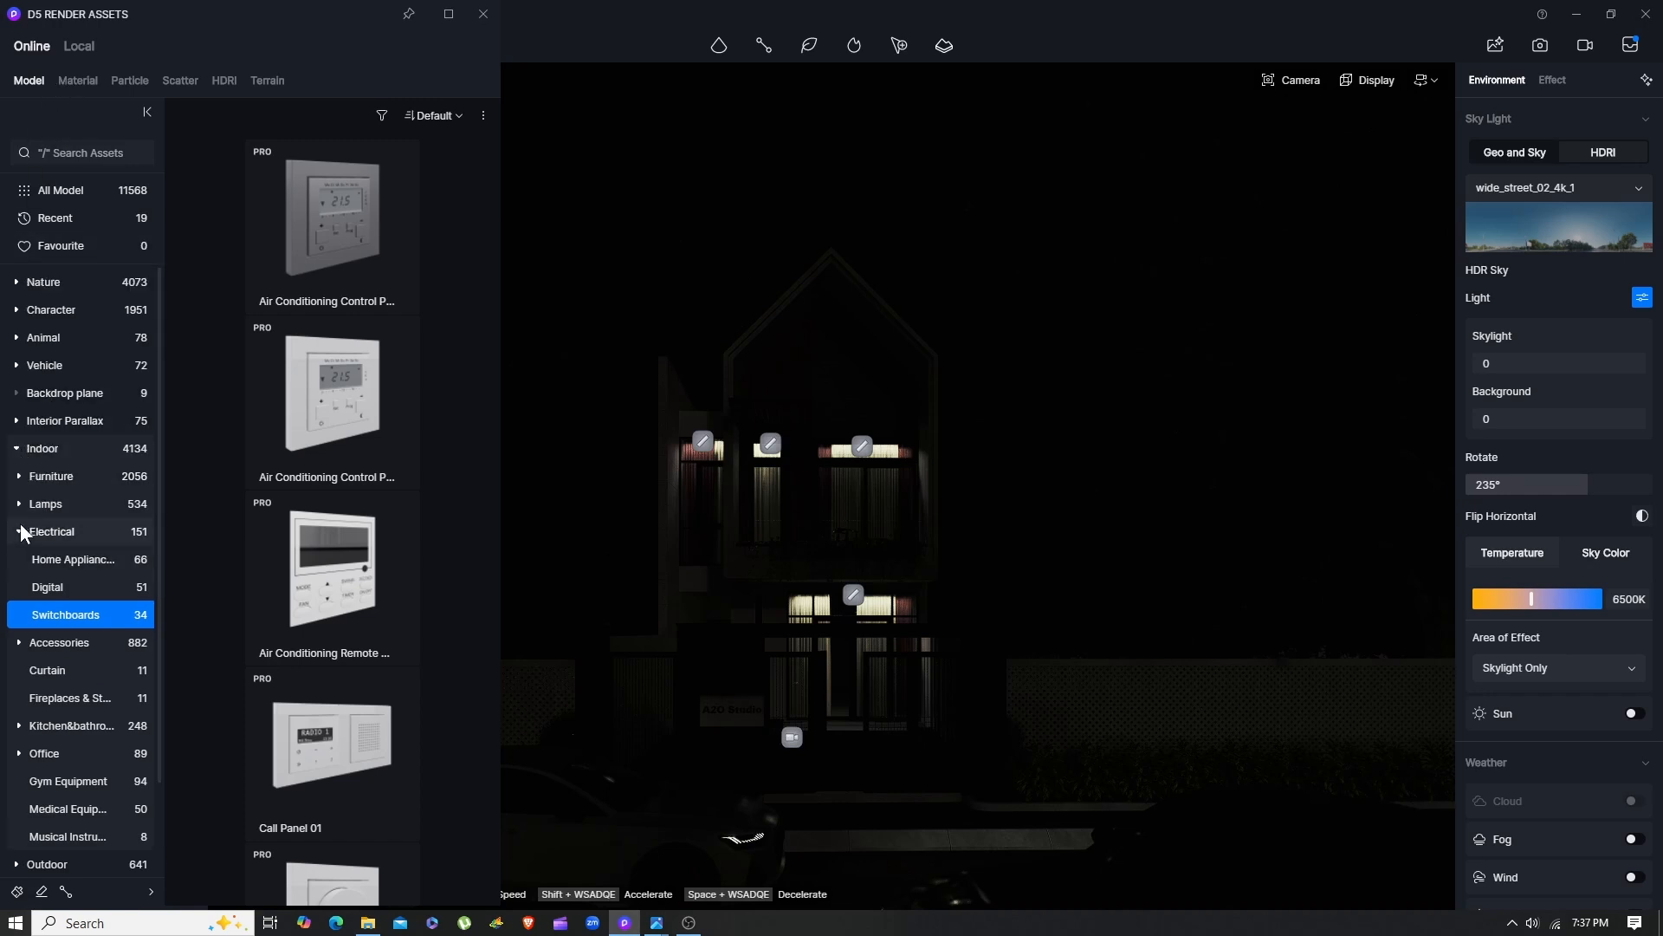
pyautogui.click(14, 448)
pyautogui.click(14, 449)
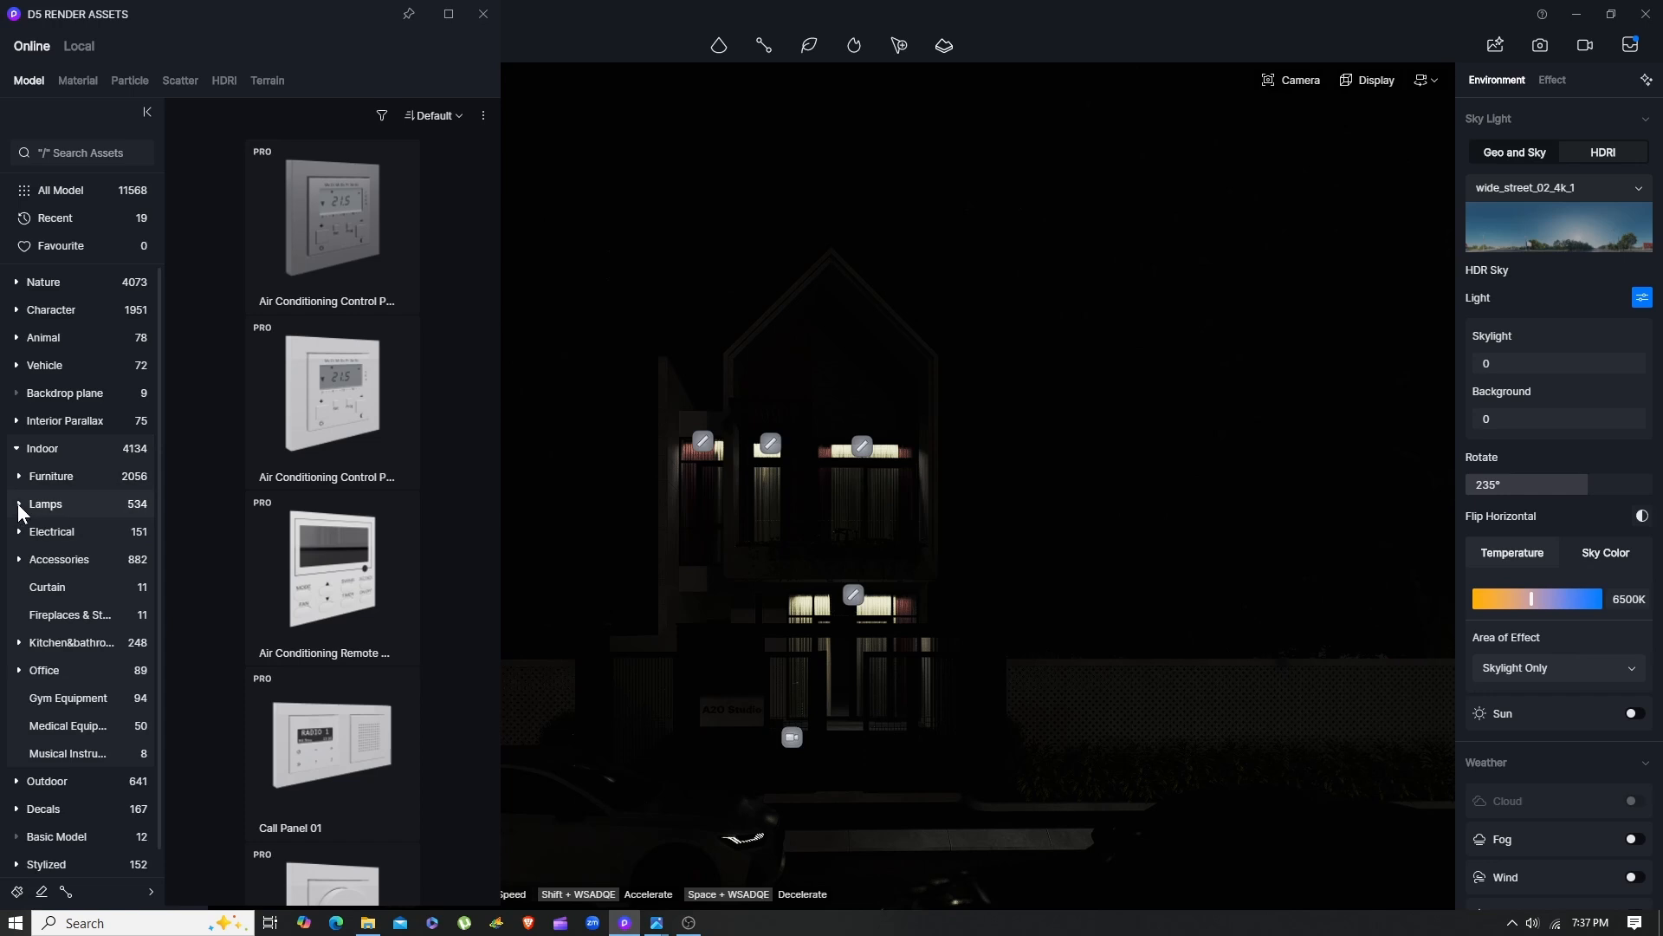
pyautogui.click(20, 506)
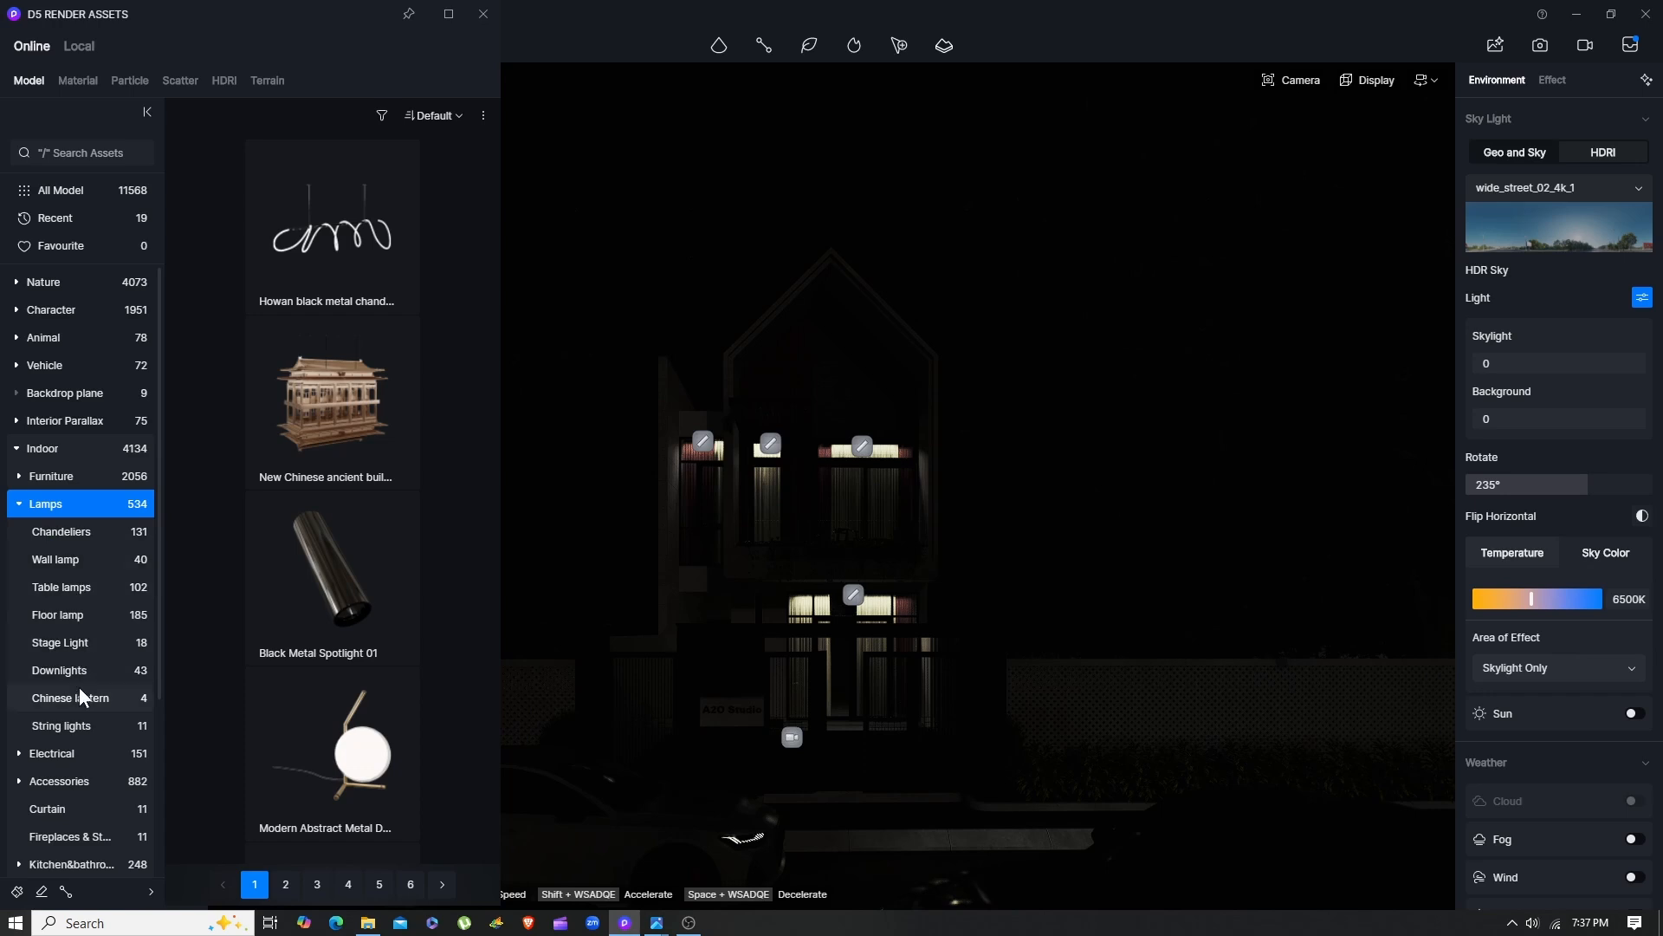
pyautogui.click(84, 561)
# Find the New Chinese Metal Brass Wood Art Mirror Front Lamp, close the library and show both brass lamps on the gate pillars
pyautogui.scroll(-3, 429, 498)
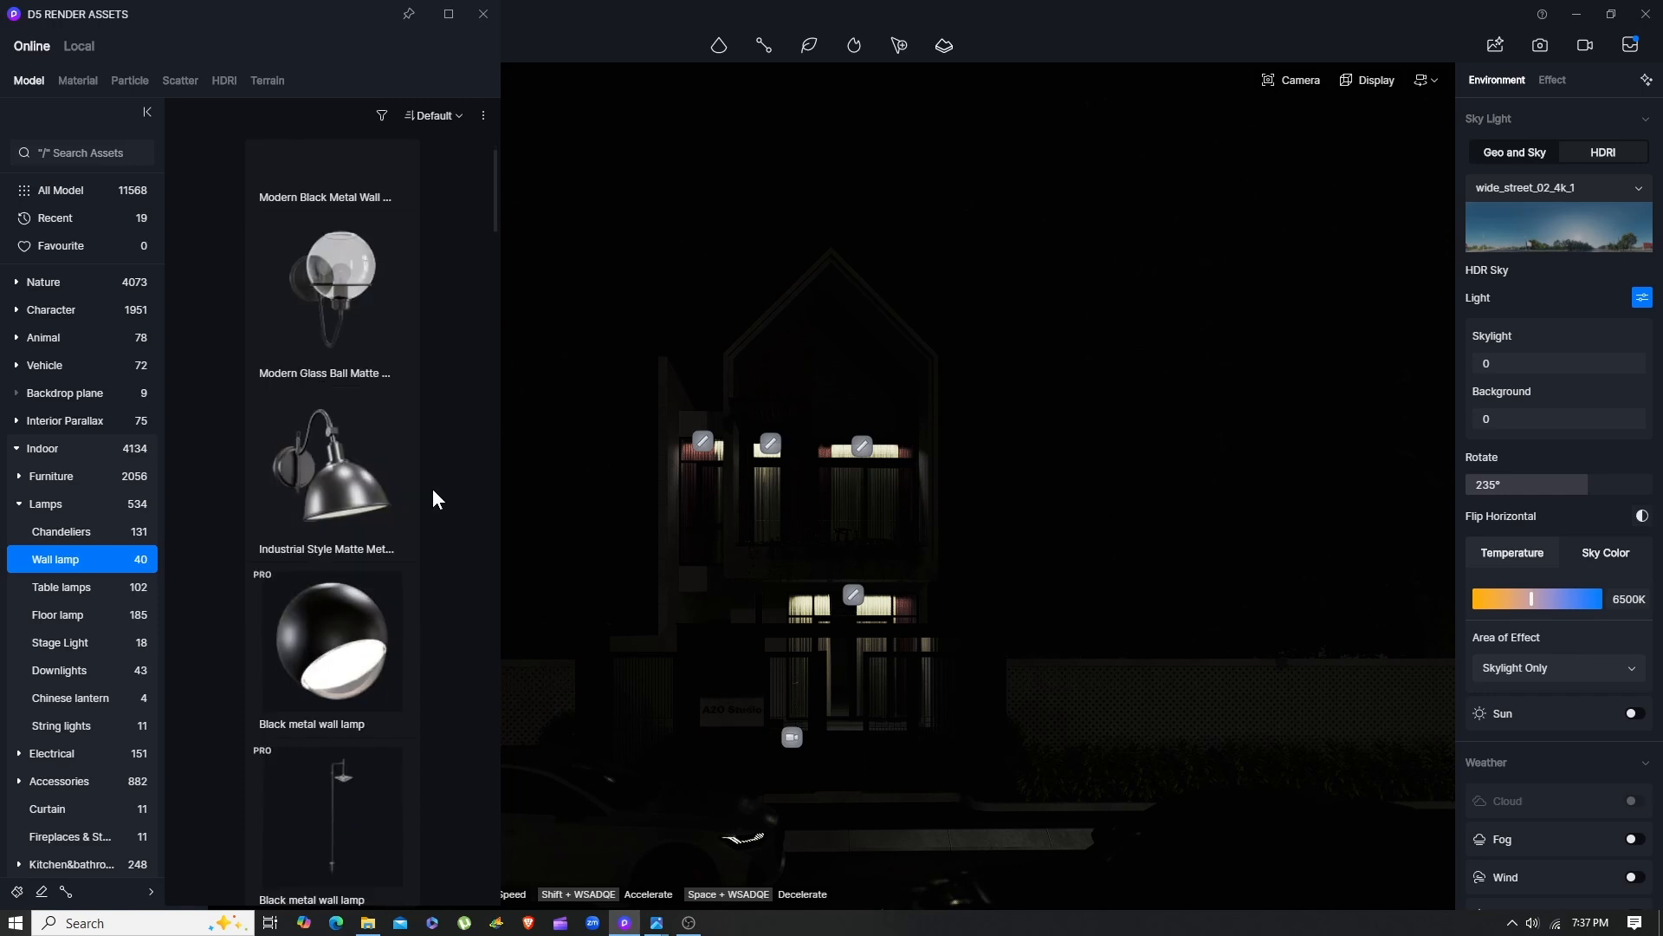
pyautogui.scroll(-12, 416, 501)
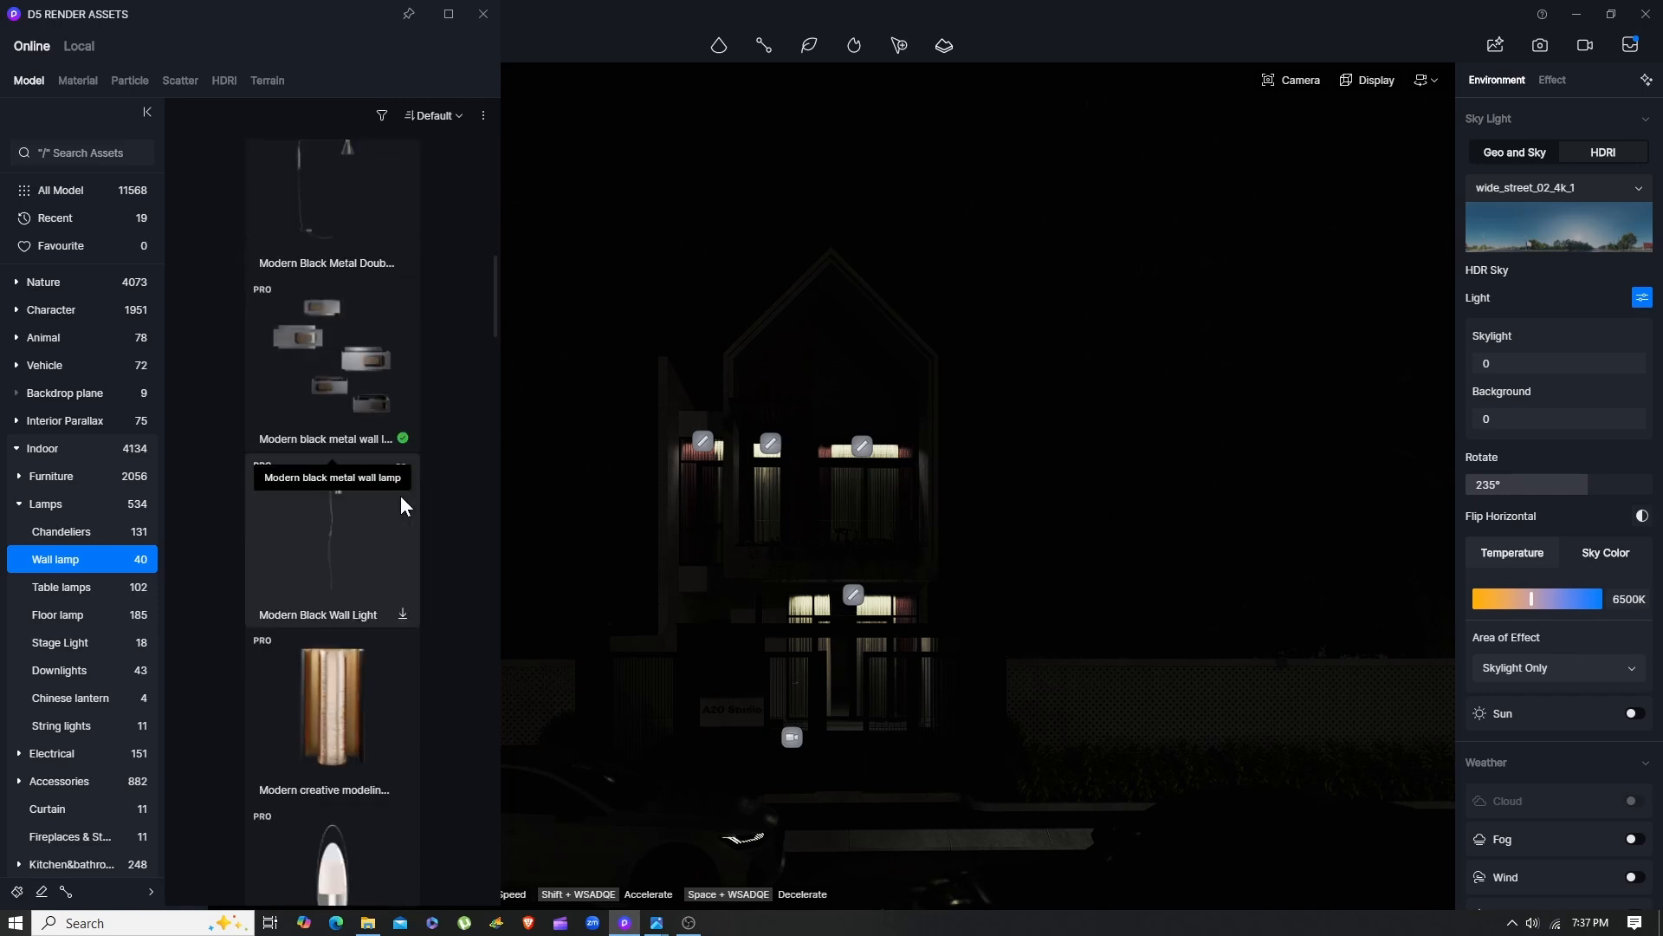
pyautogui.scroll(-4, 401, 506)
pyautogui.scroll(2, 338, 416)
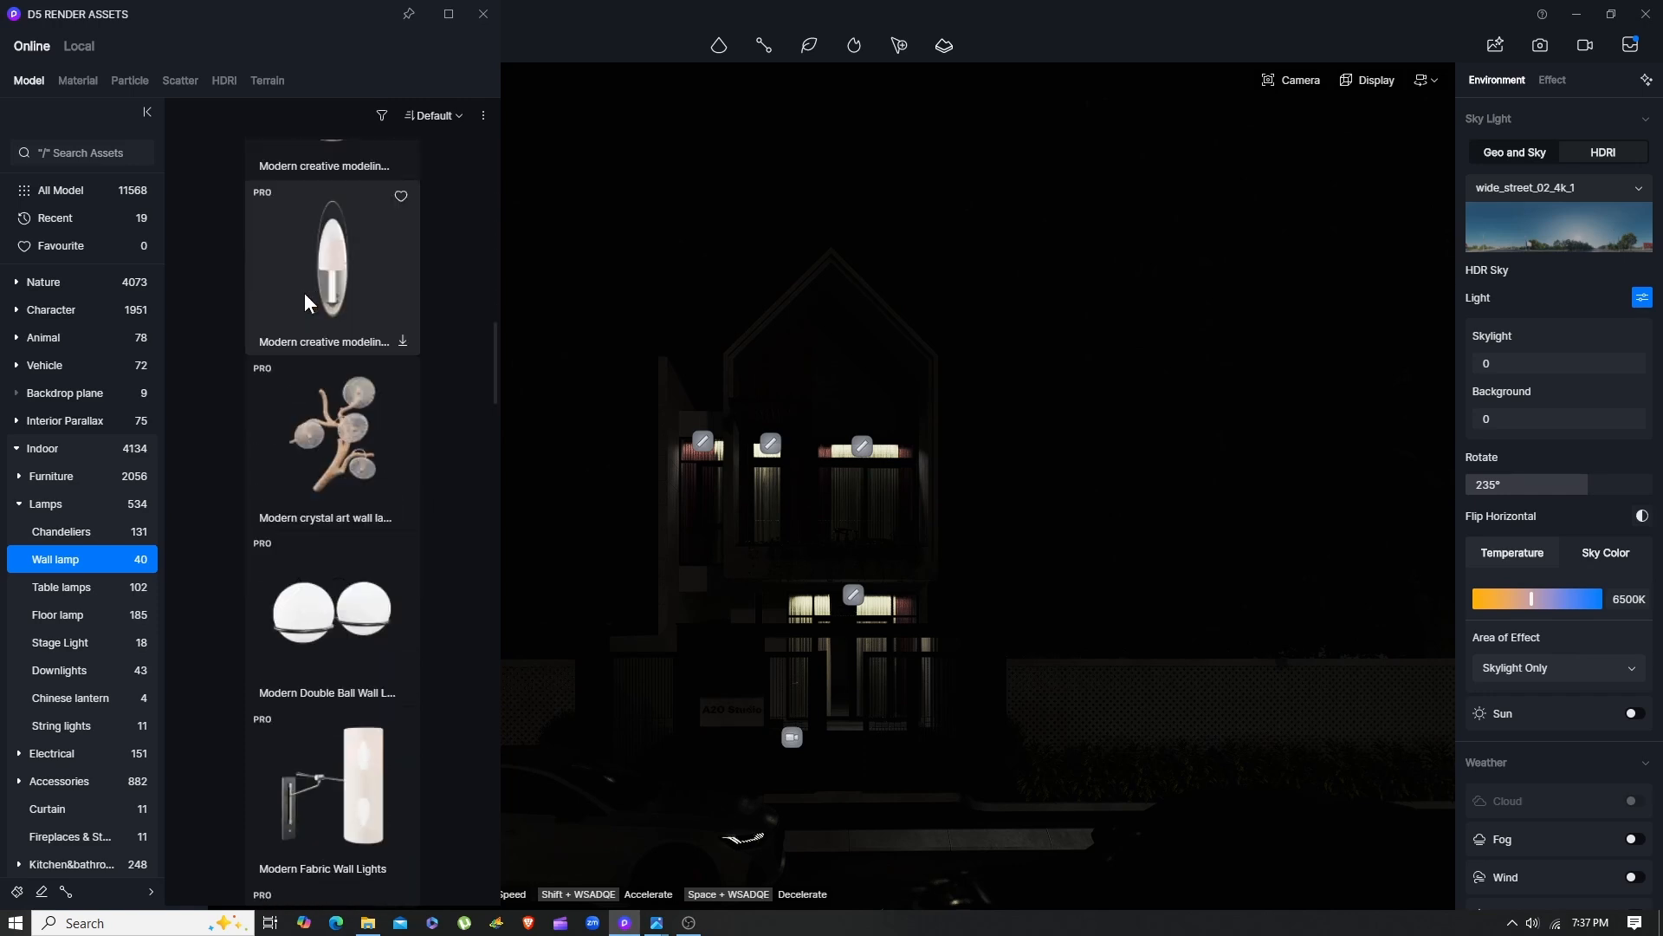
pyautogui.scroll(-6, 312, 433)
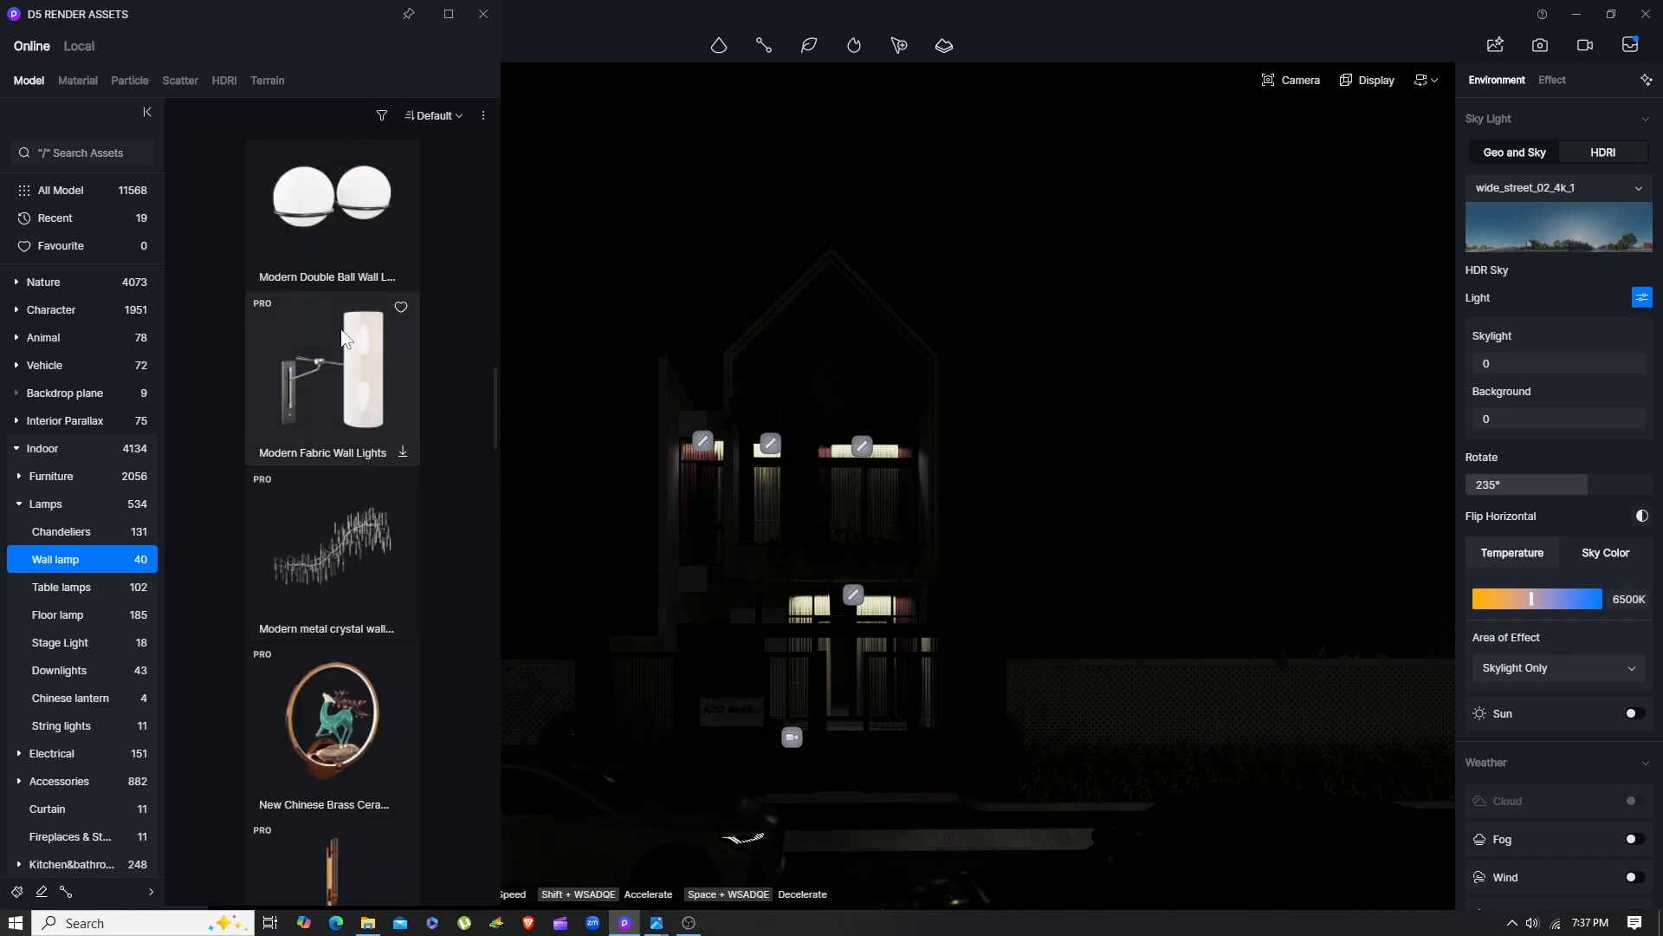
pyautogui.scroll(-6, 344, 726)
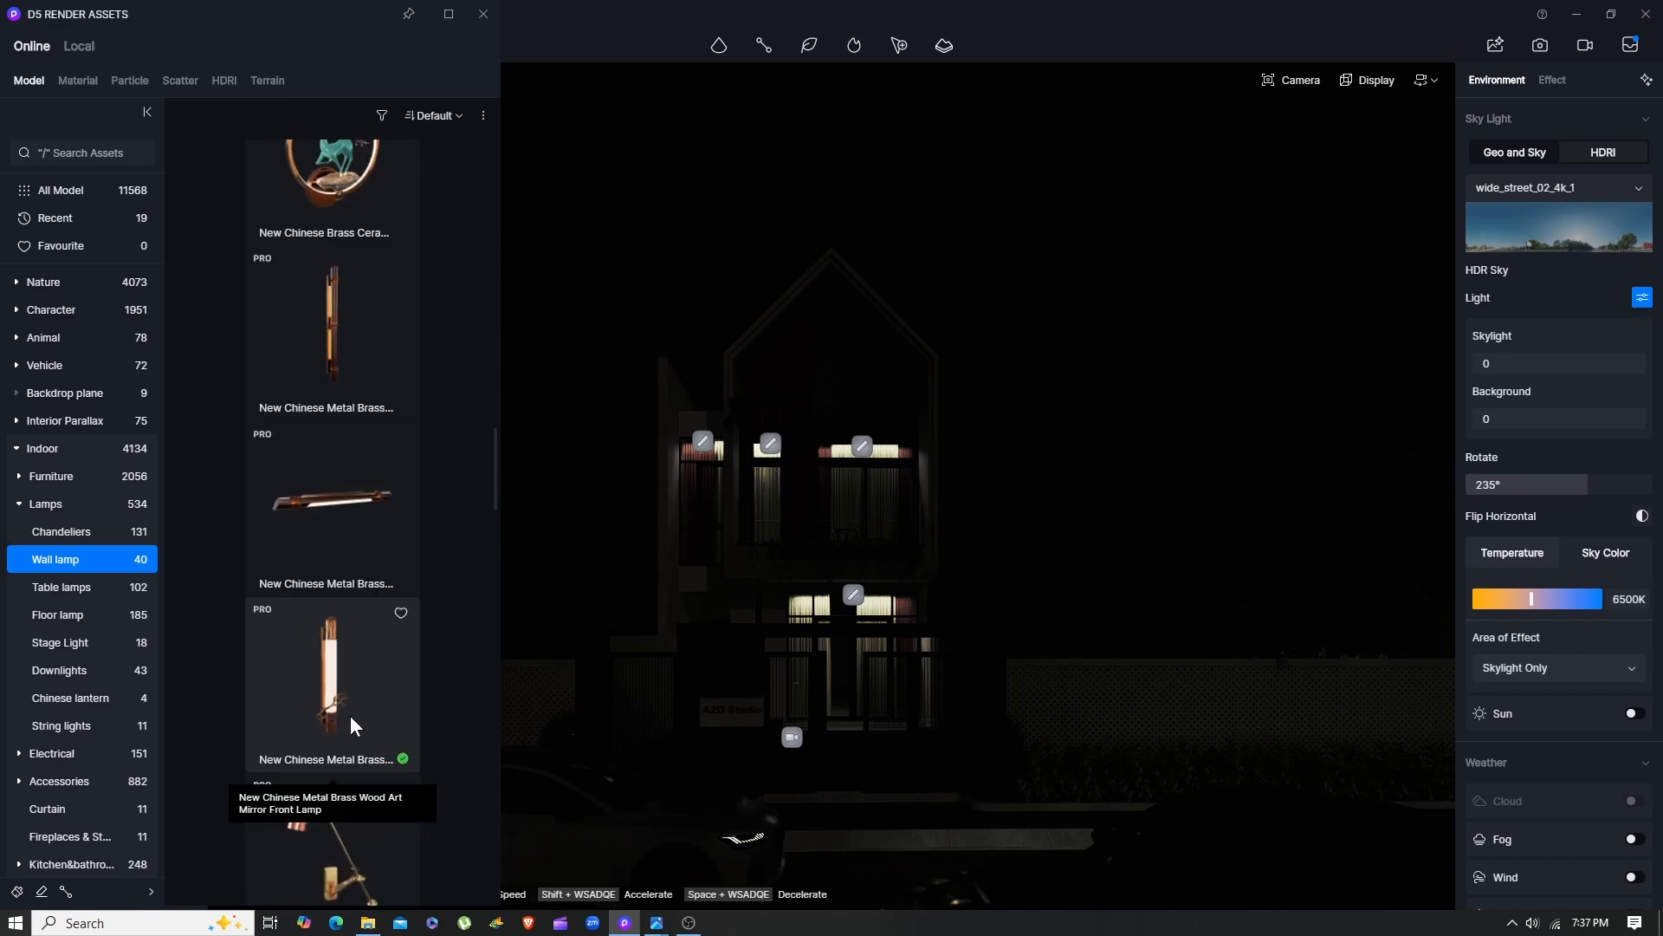
pyautogui.click(339, 693)
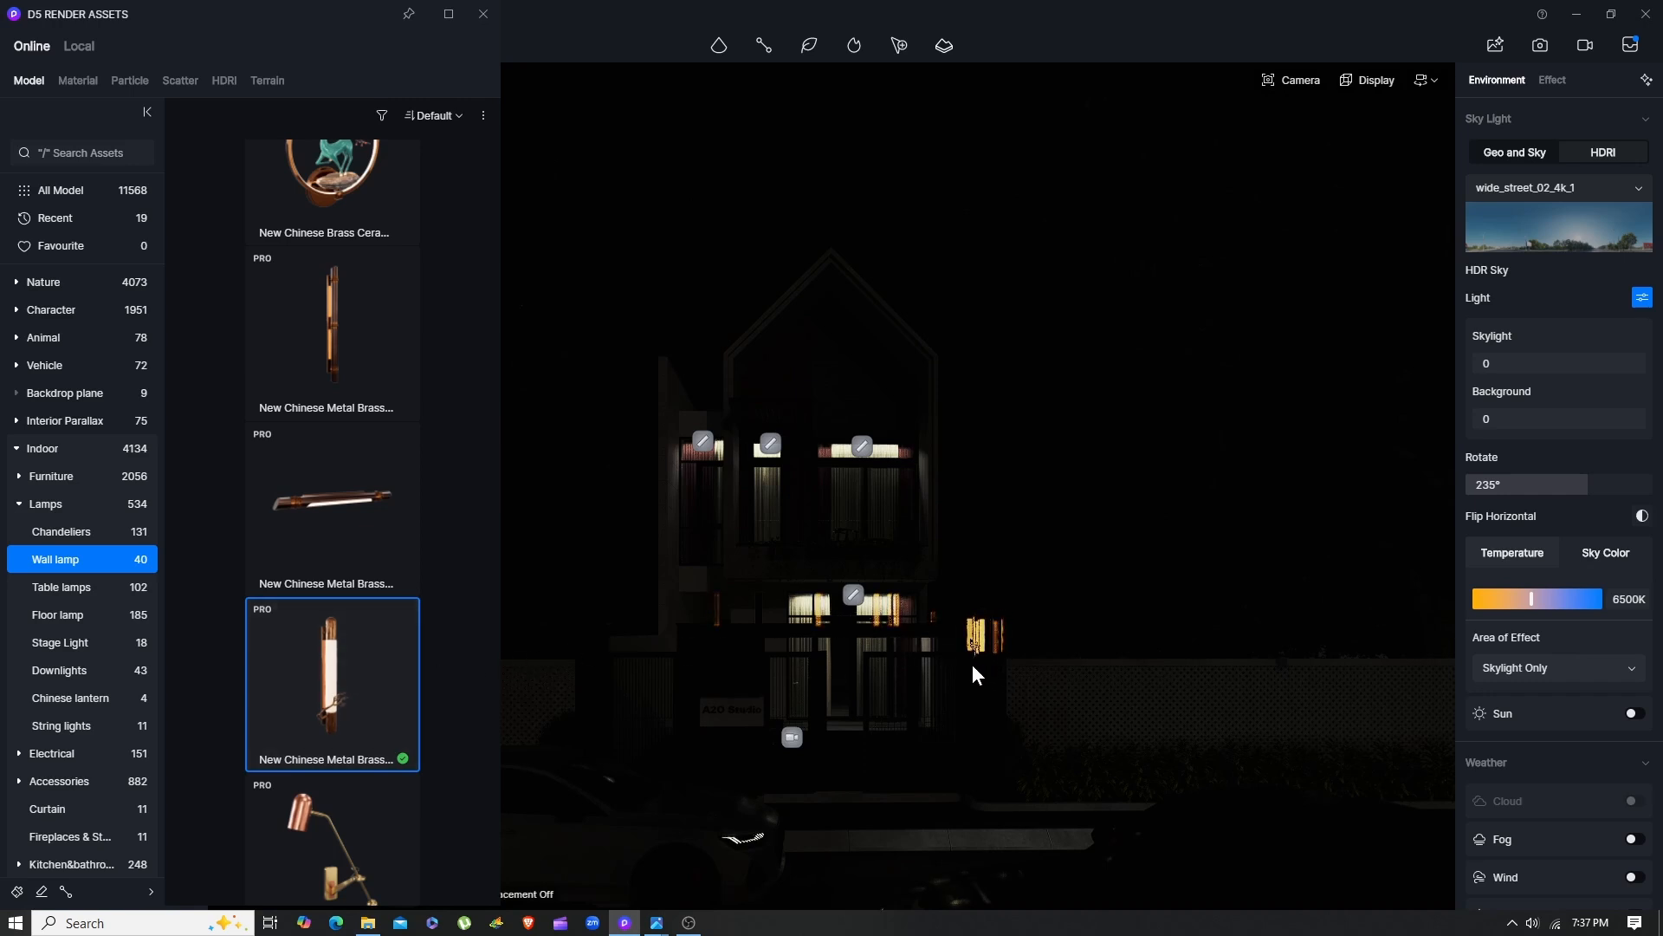
pyautogui.click(483, 13)
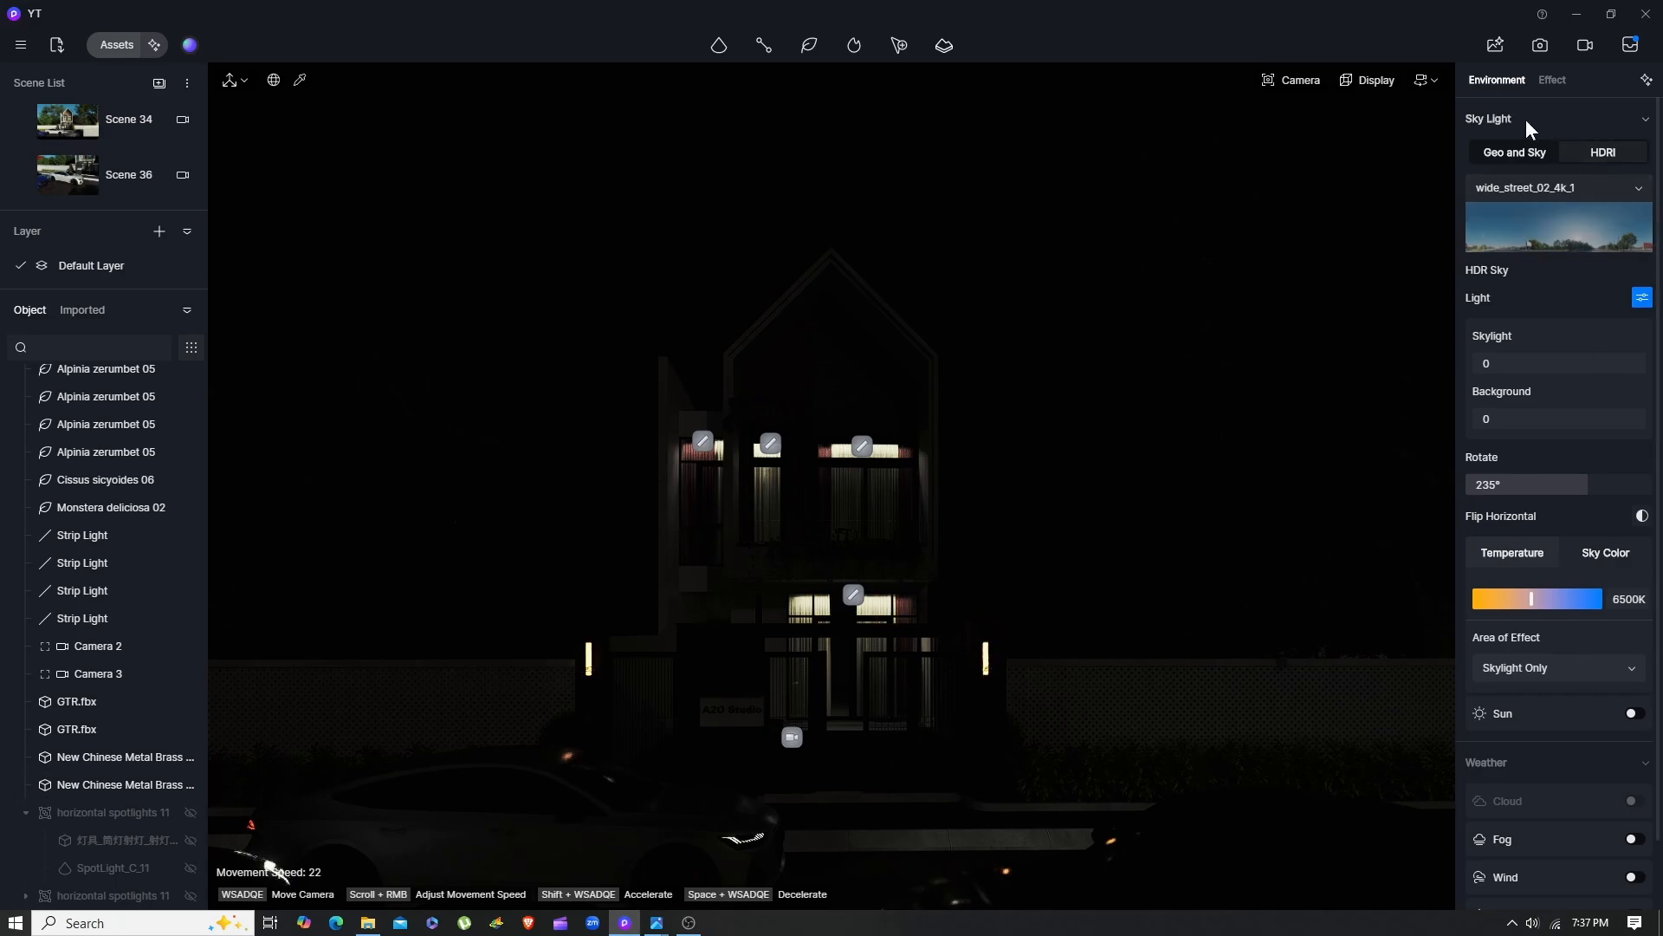
# Switch the sky light to Geo and Sky and set the time of day to 07:22 PM
pyautogui.click(1512, 151)
pyautogui.moveTo(1581, 188); pyautogui.dragTo(1633, 233)
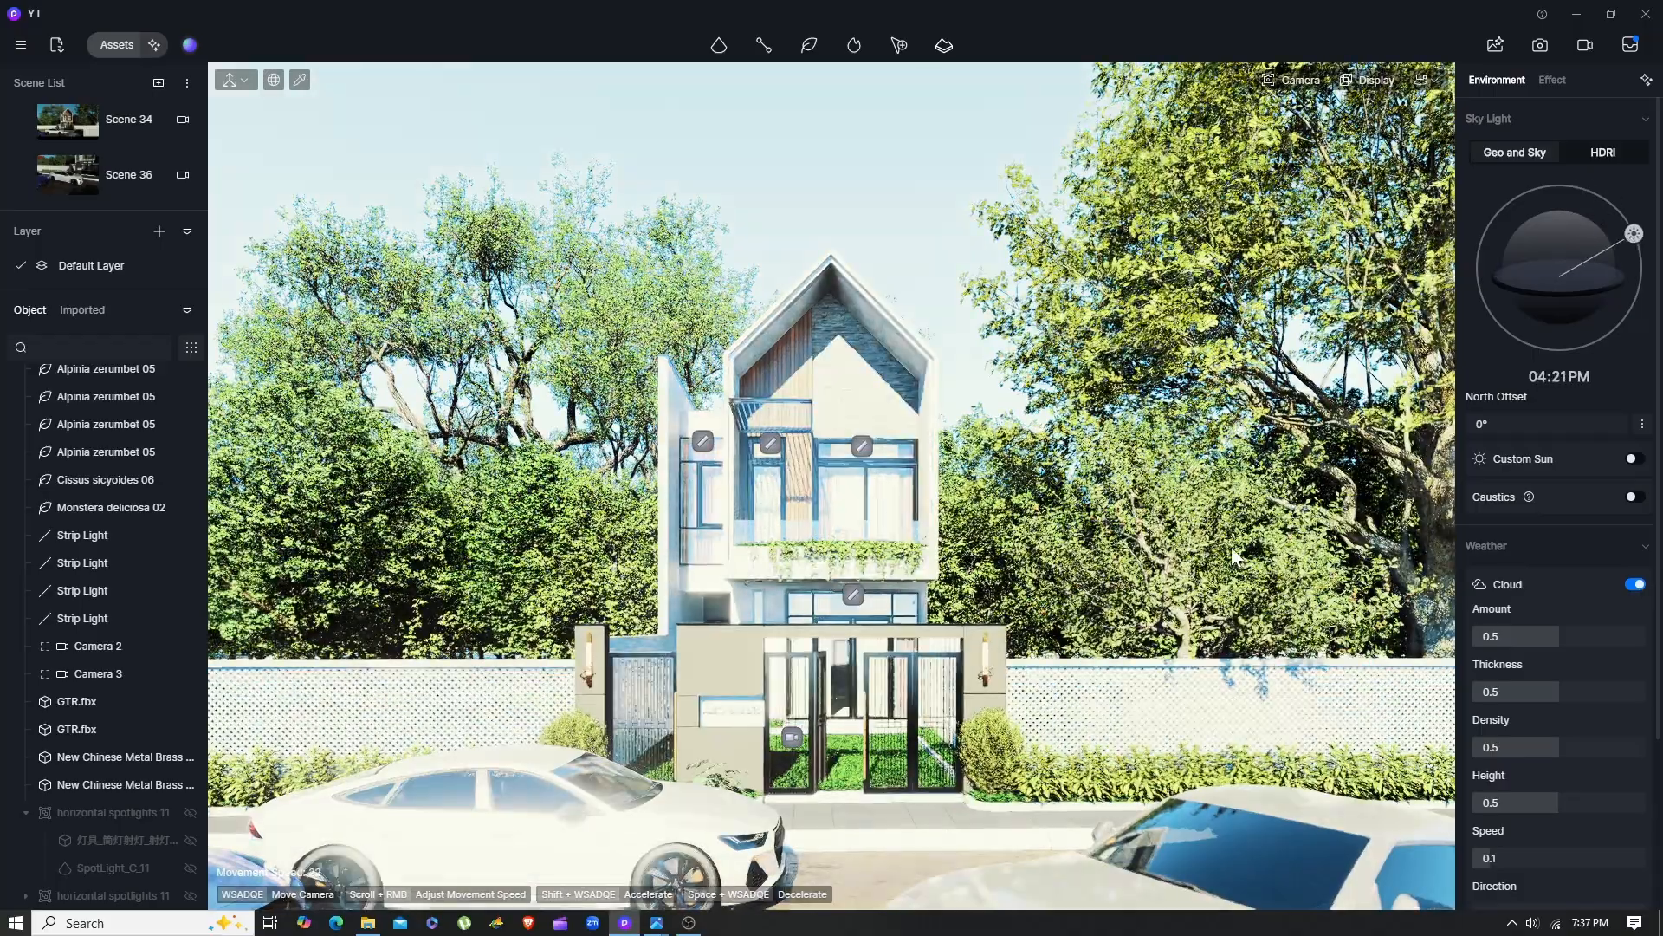
pyautogui.scroll(5, 1126, 641)
pyautogui.moveTo(1290, 568); pyautogui.dragTo(1092, 559, button='middle')
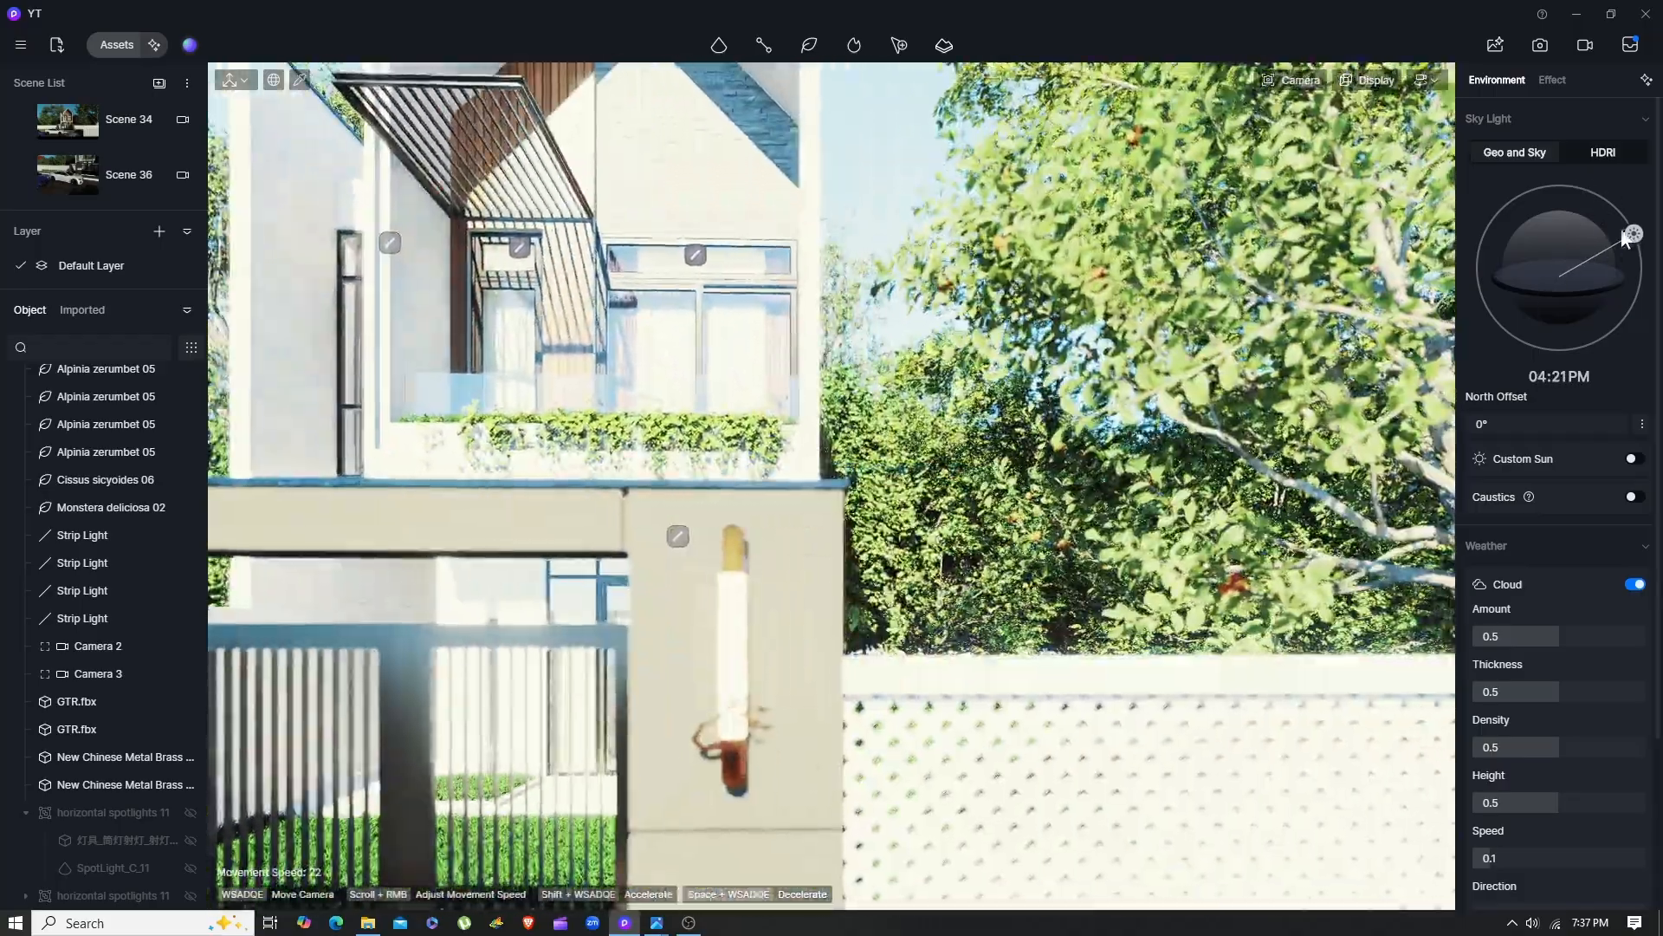
pyautogui.moveTo(1626, 231); pyautogui.dragTo(1625, 317)
pyautogui.scroll(-5, 861, 700)
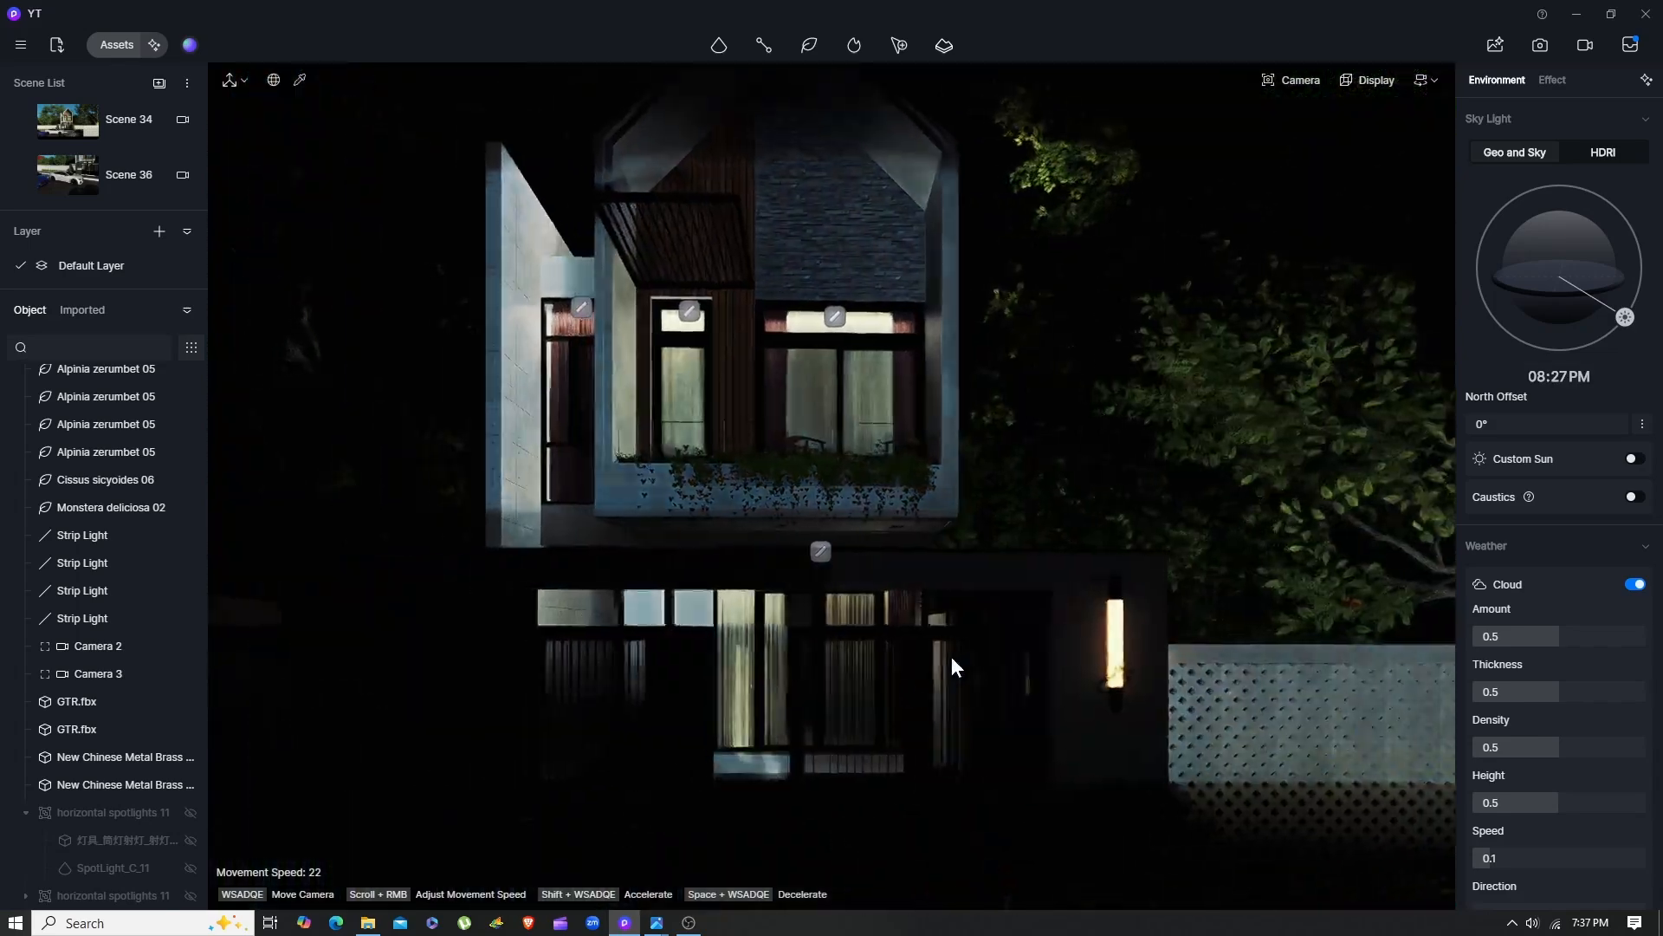
pyautogui.moveTo(1626, 331); pyautogui.dragTo(1648, 305)
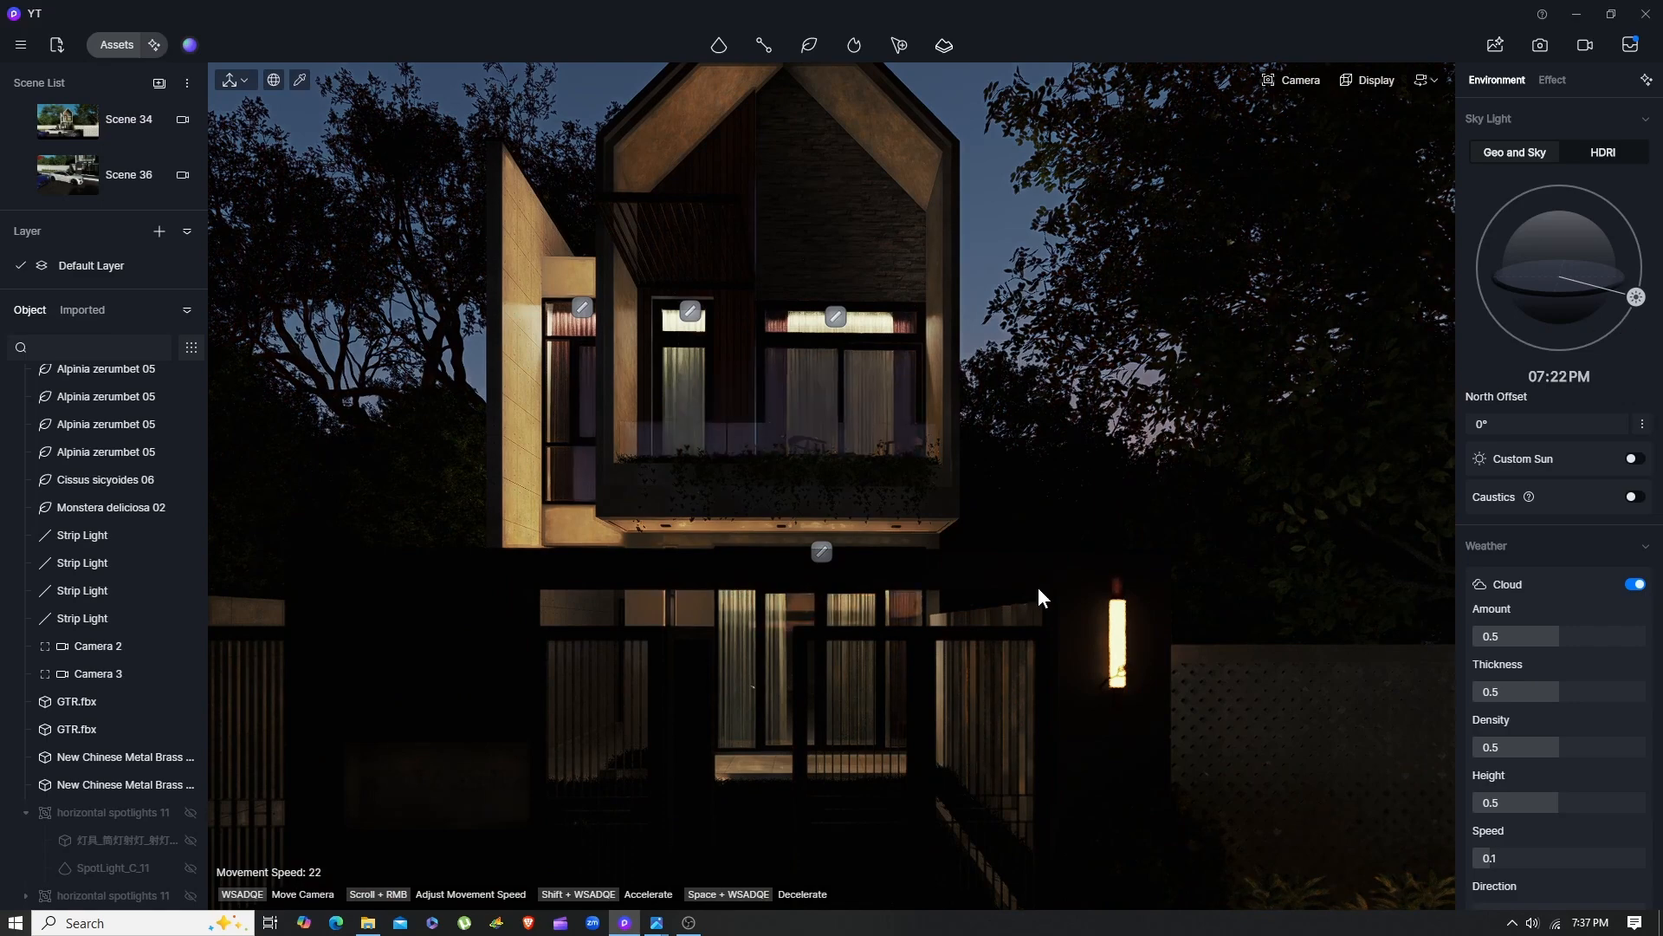
# Pick the glowing material of the brass wall lamp on the gate pillar and raise its emissive intensity
pyautogui.scroll(-5, 901, 684)
pyautogui.press('w')
pyautogui.press('a')
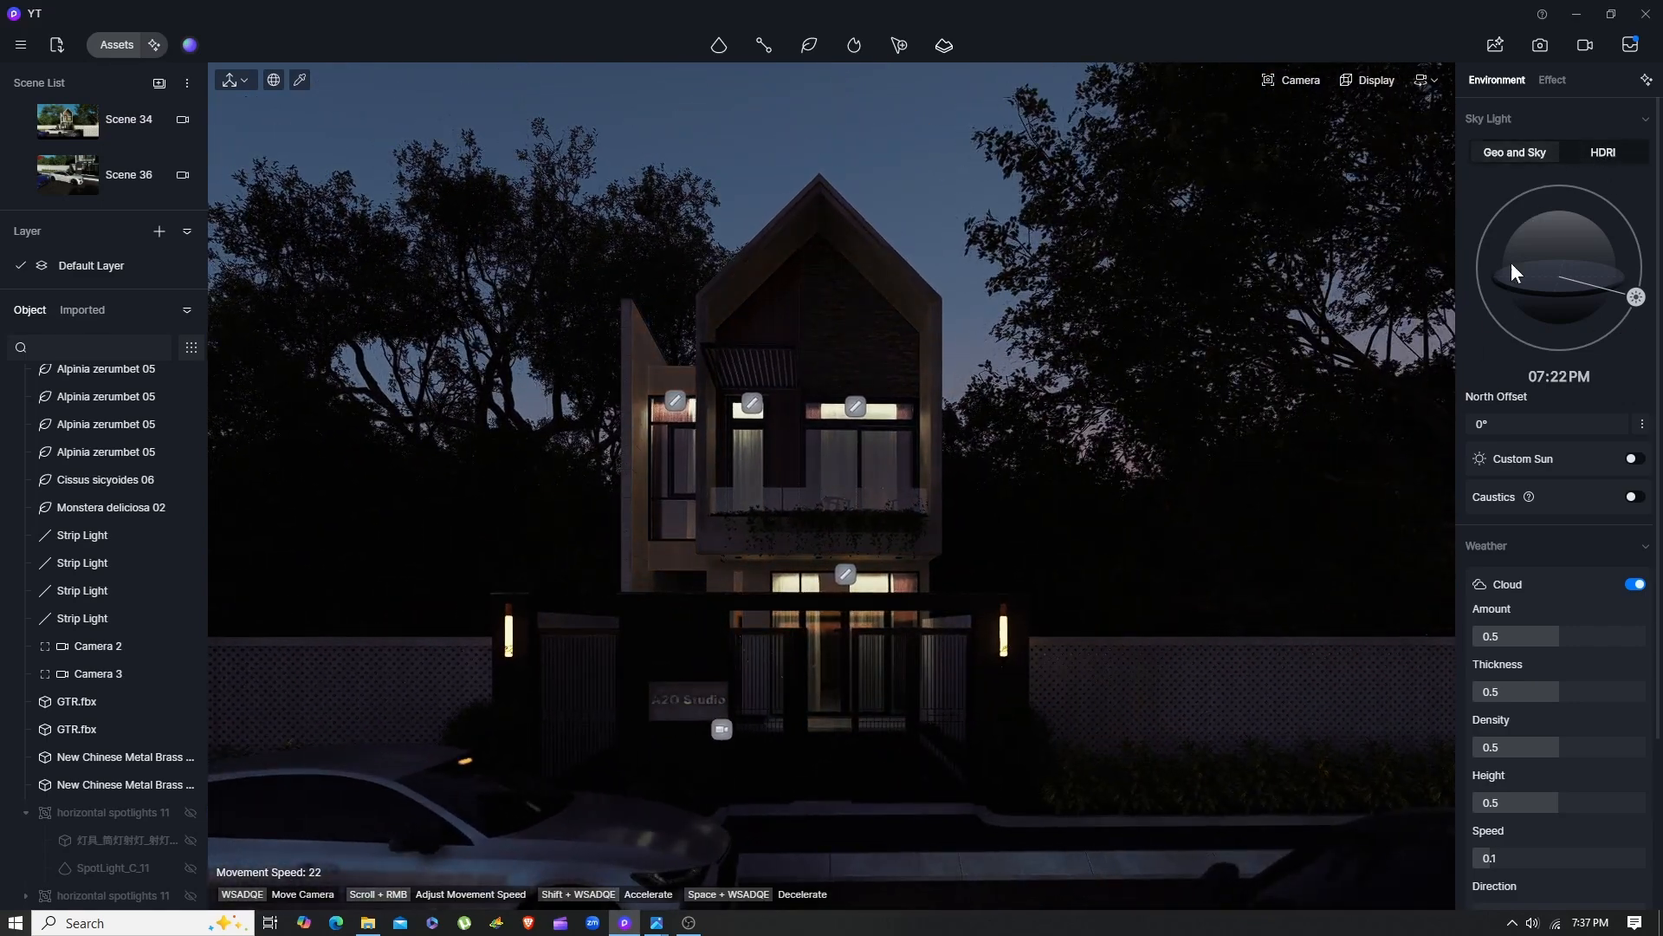
pyautogui.press('a')
pyautogui.press('d')
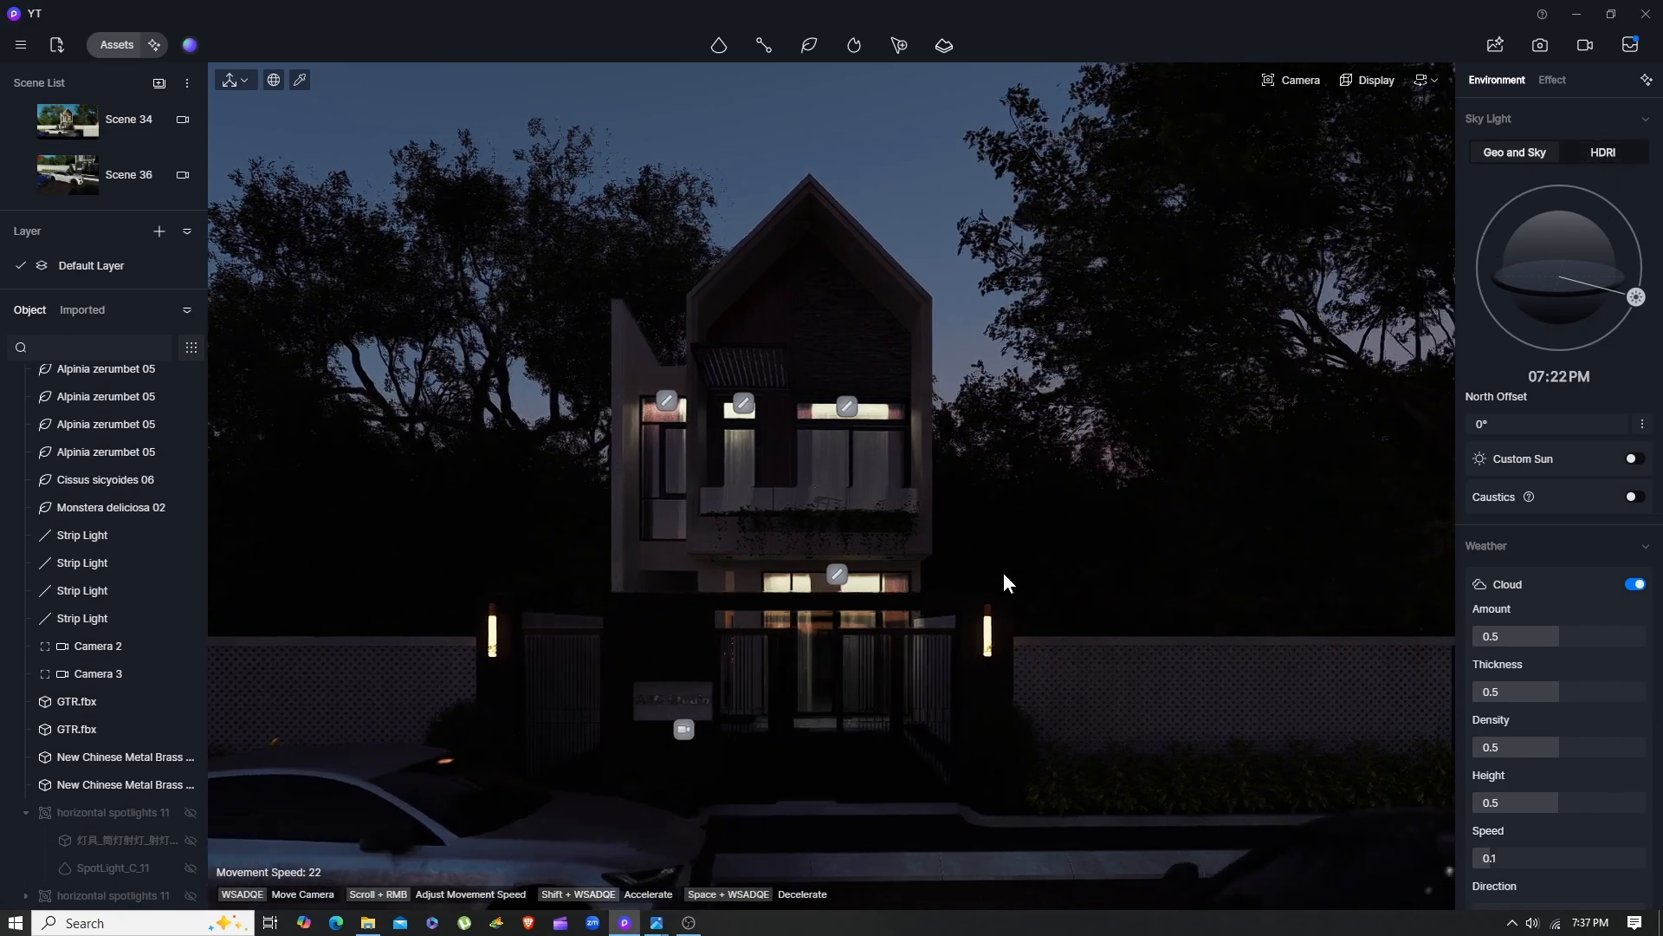
pyautogui.press('a')
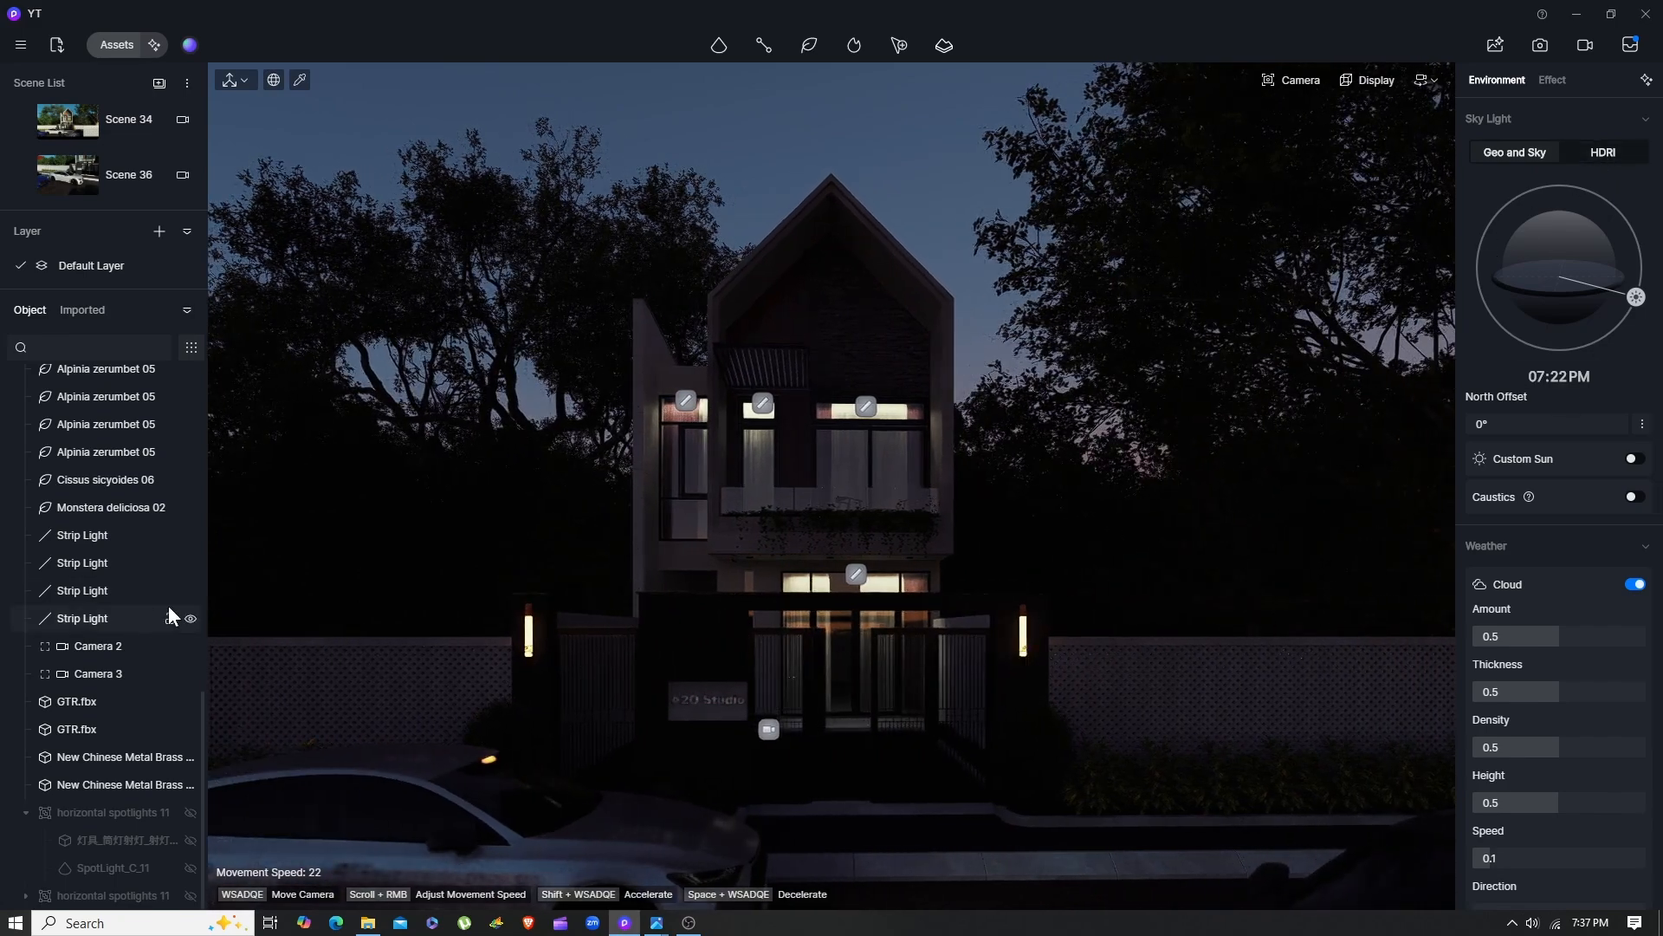
pyautogui.press('i')
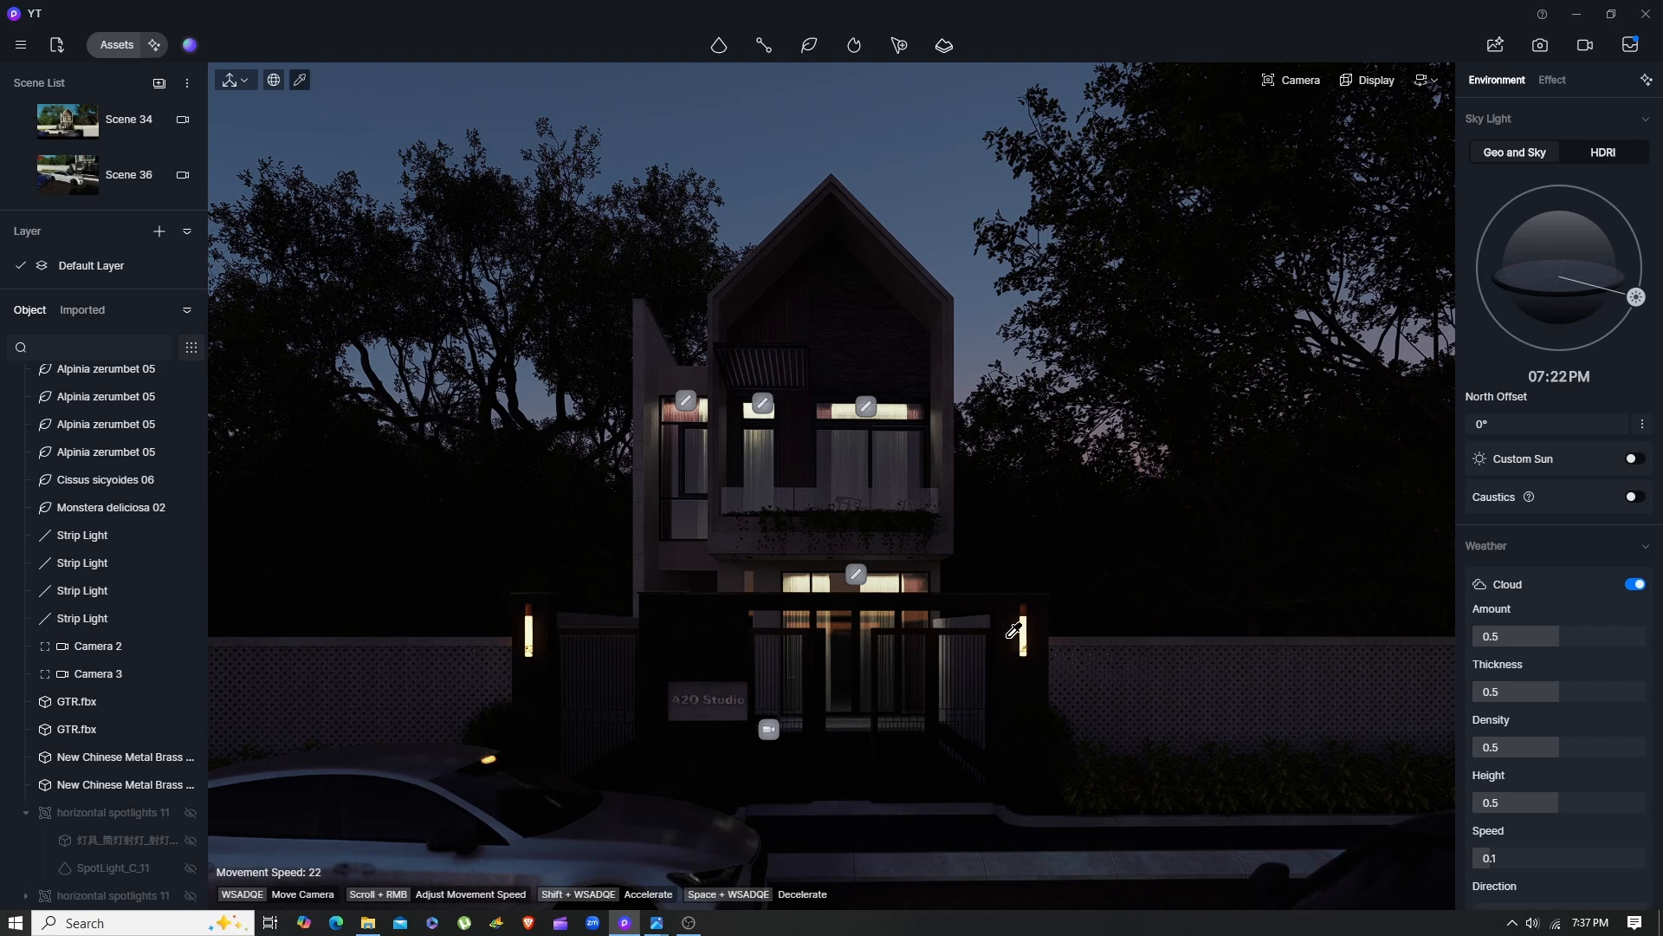
pyautogui.click(1031, 620)
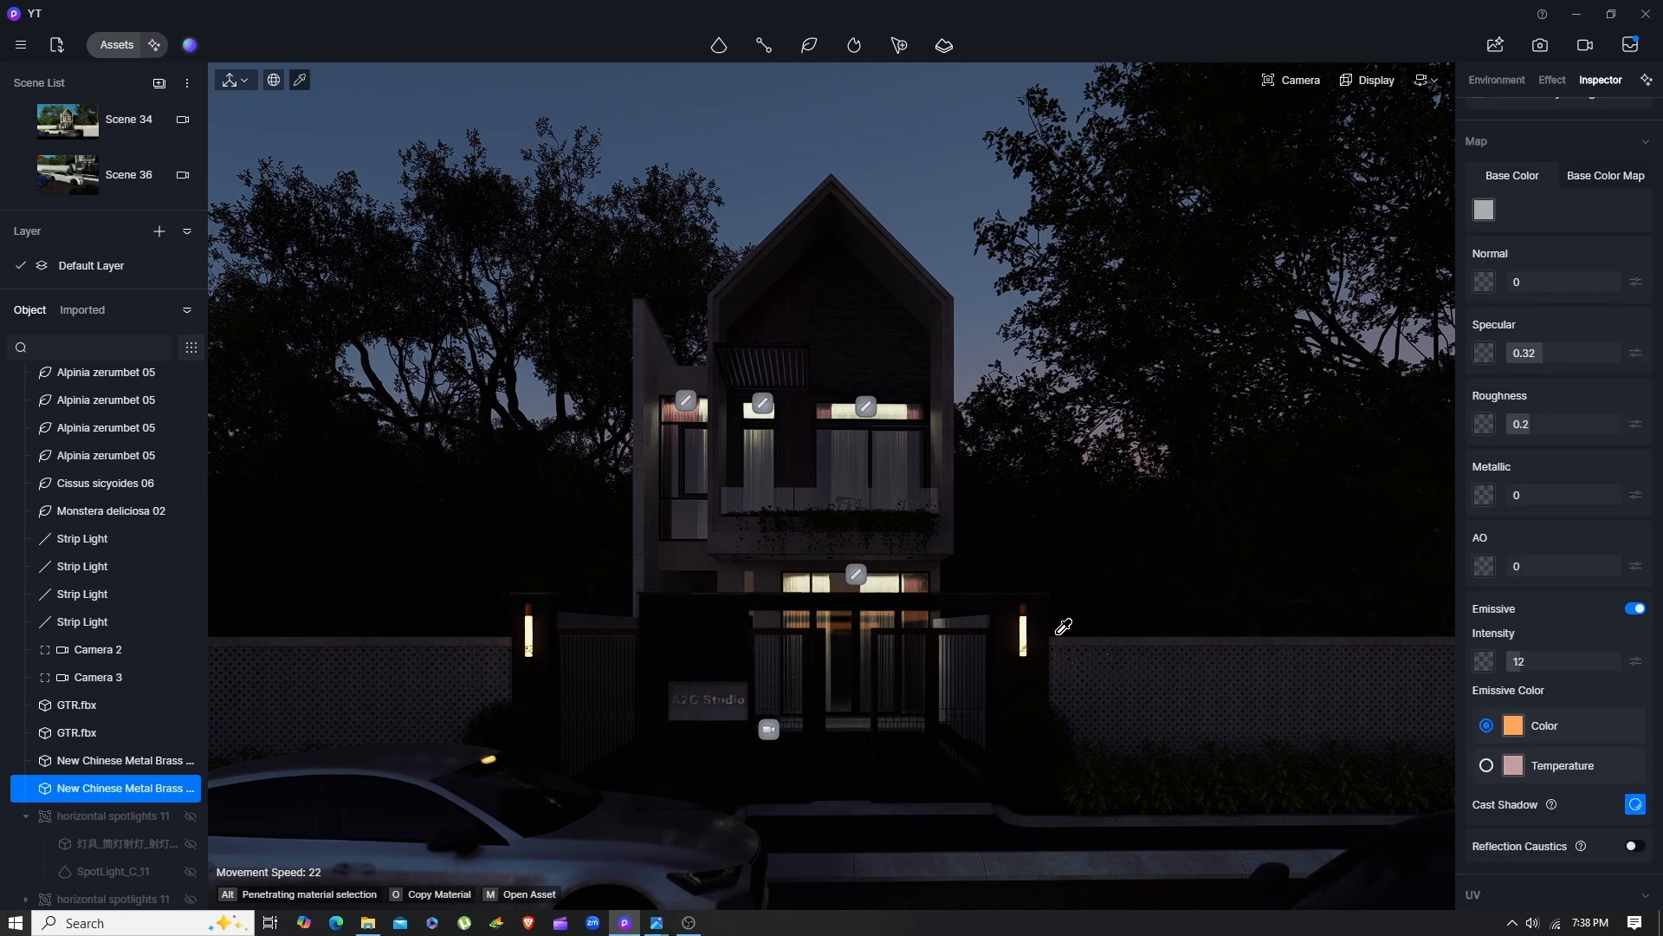
pyautogui.moveTo(1520, 661)
pyautogui.mouseDown()
pyautogui.moveTo(1617, 662)
pyautogui.moveTo(1544, 659)
pyautogui.mouseUp()
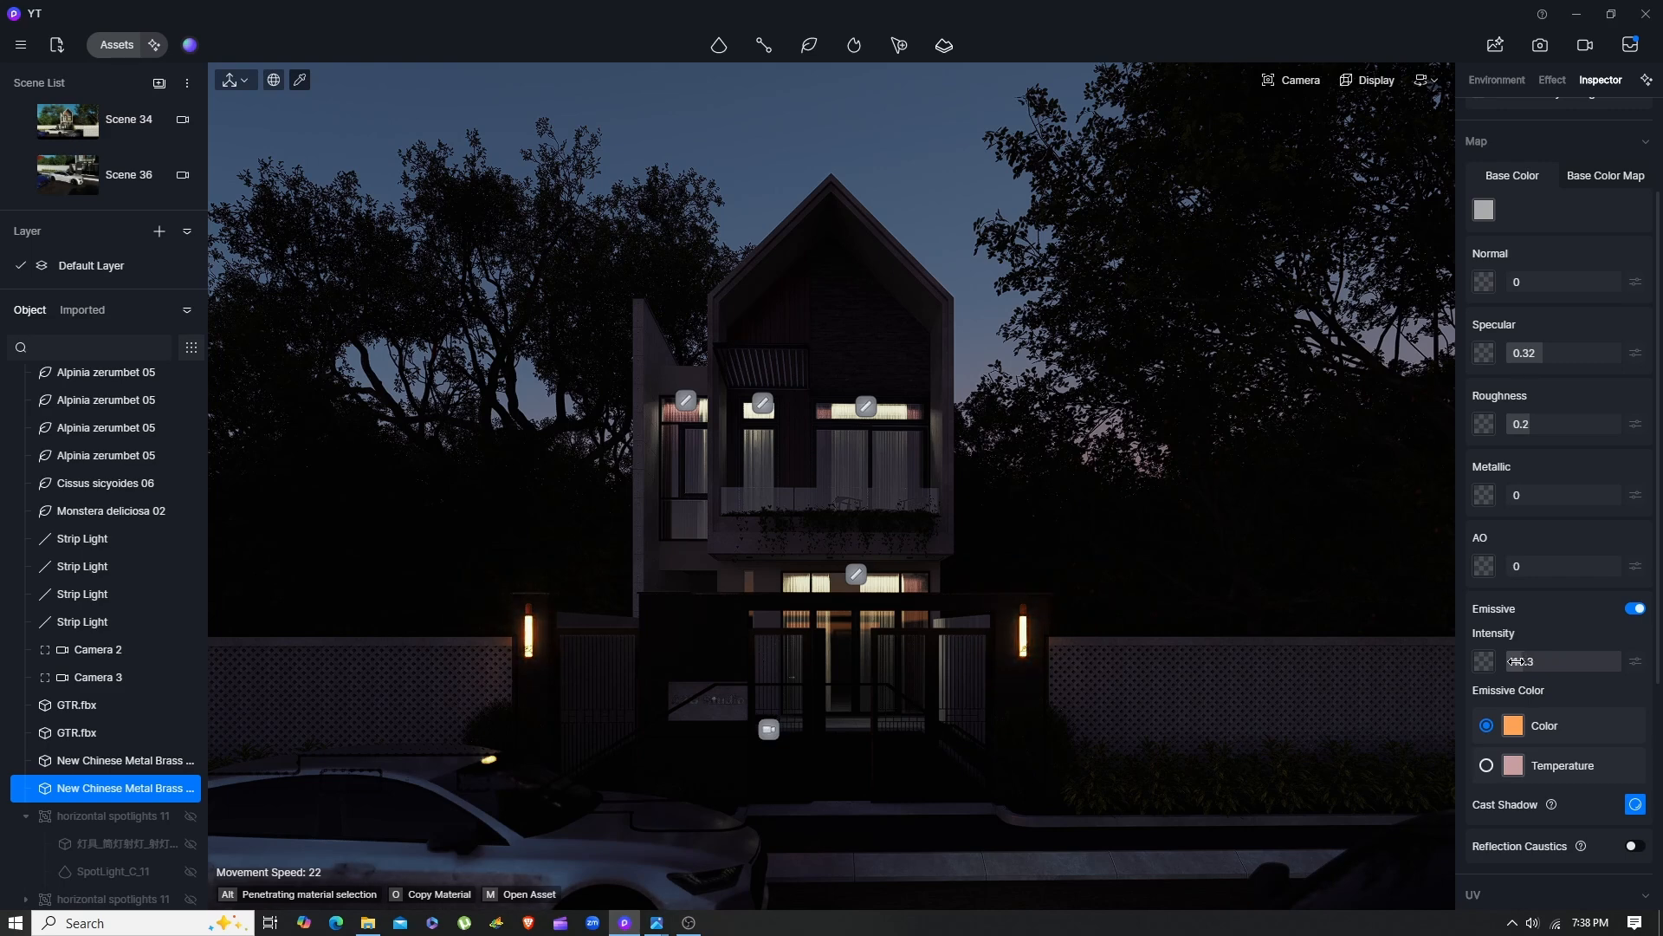
pyautogui.press('i')
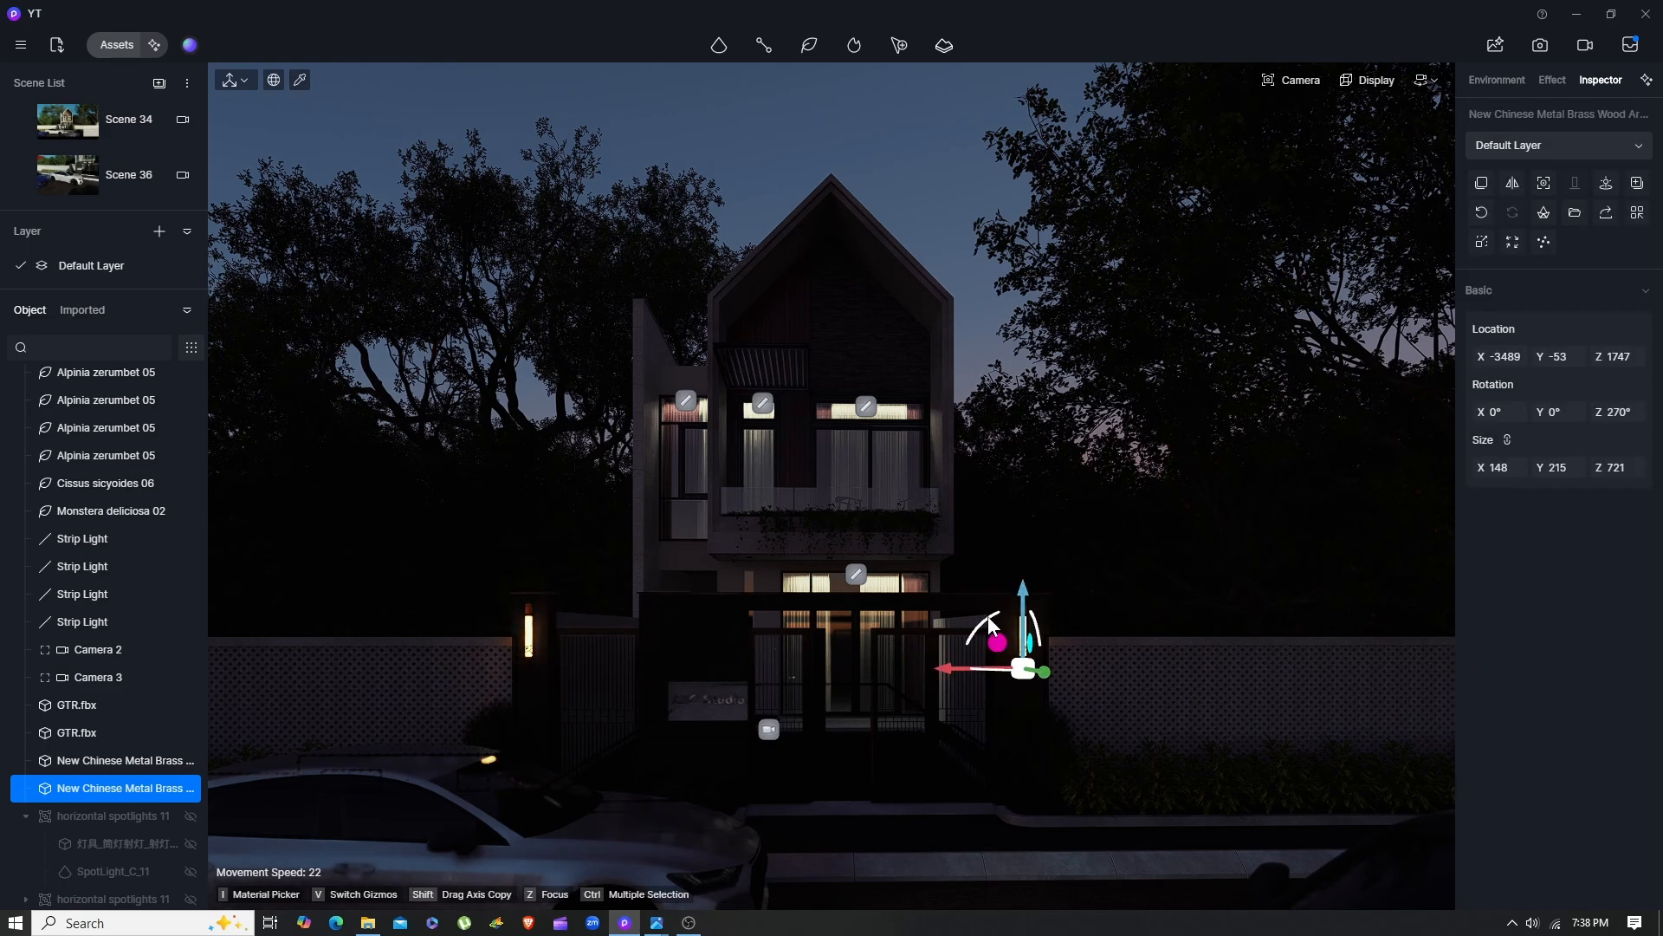
pyautogui.click(780, 500)
# Inspect the strip lights above the upper-floor windows, including their intensity, attenuation and colour temperature settings
pyautogui.press('e')
pyautogui.press('w')
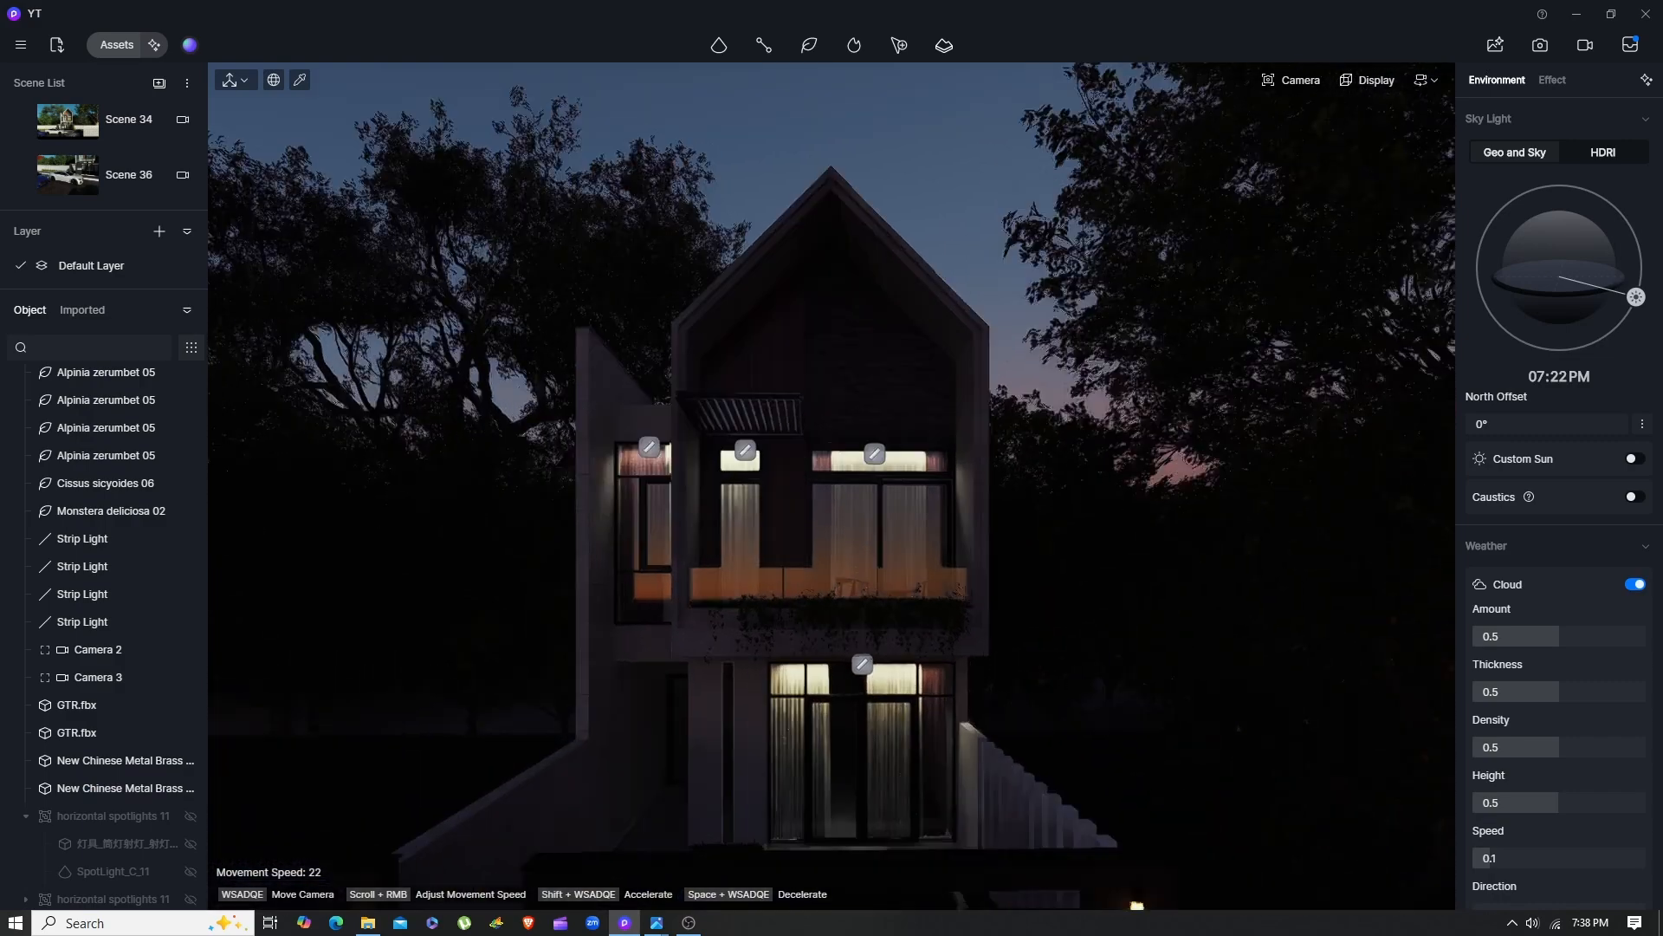
pyautogui.press('w')
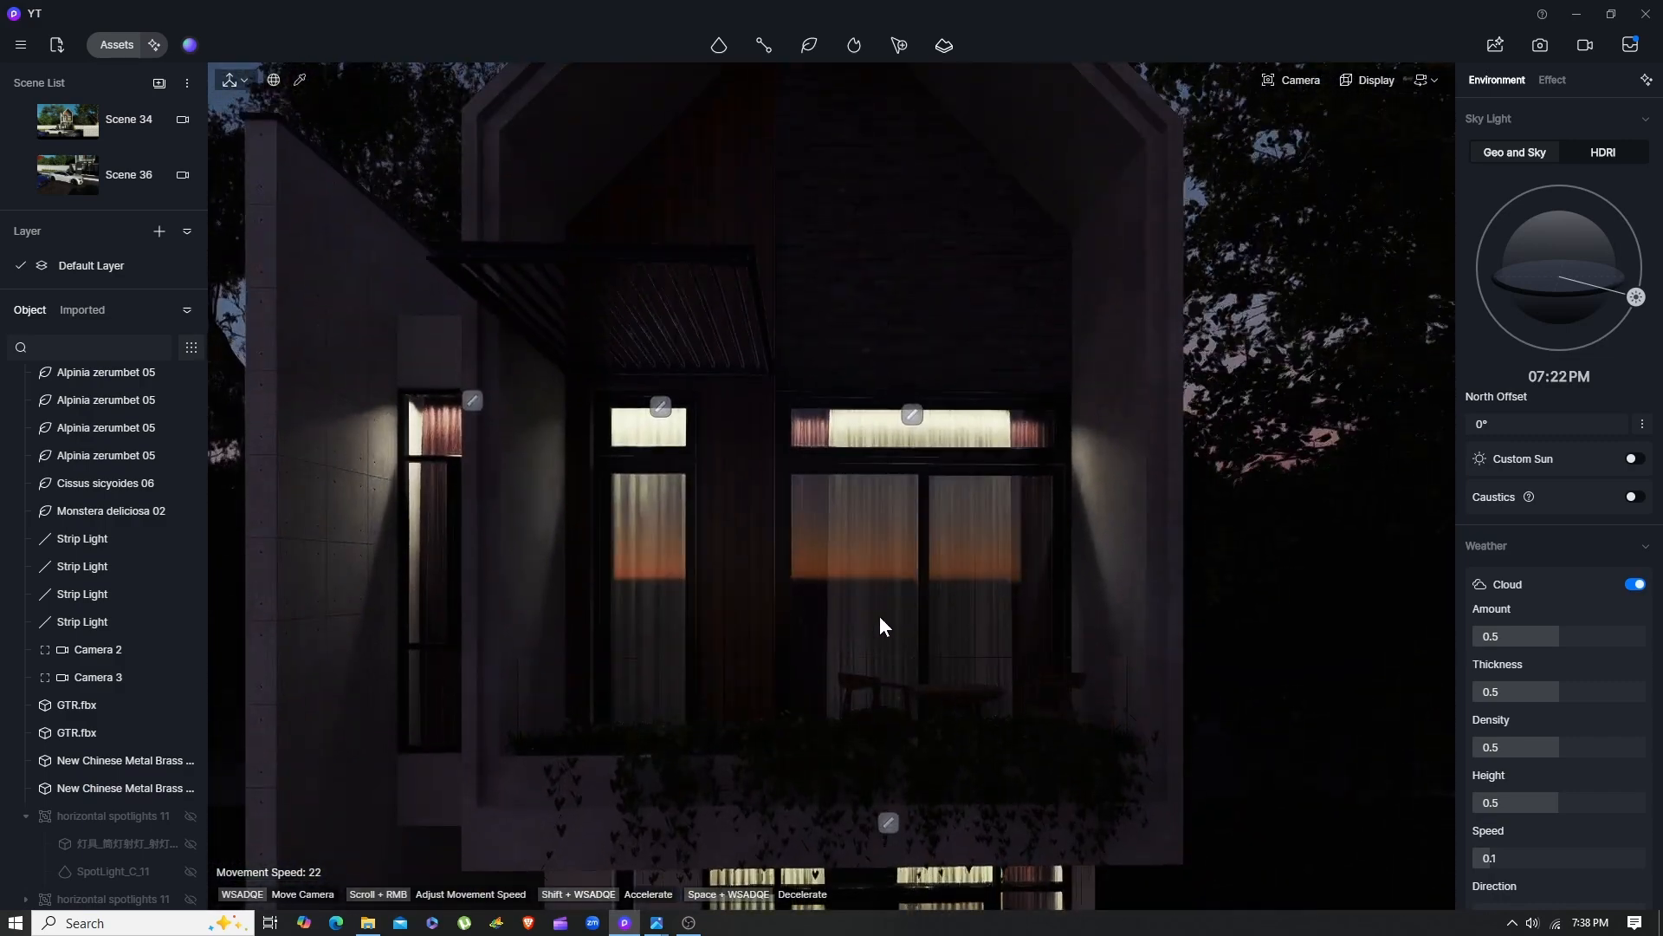
pyautogui.press('e')
pyautogui.click(910, 476)
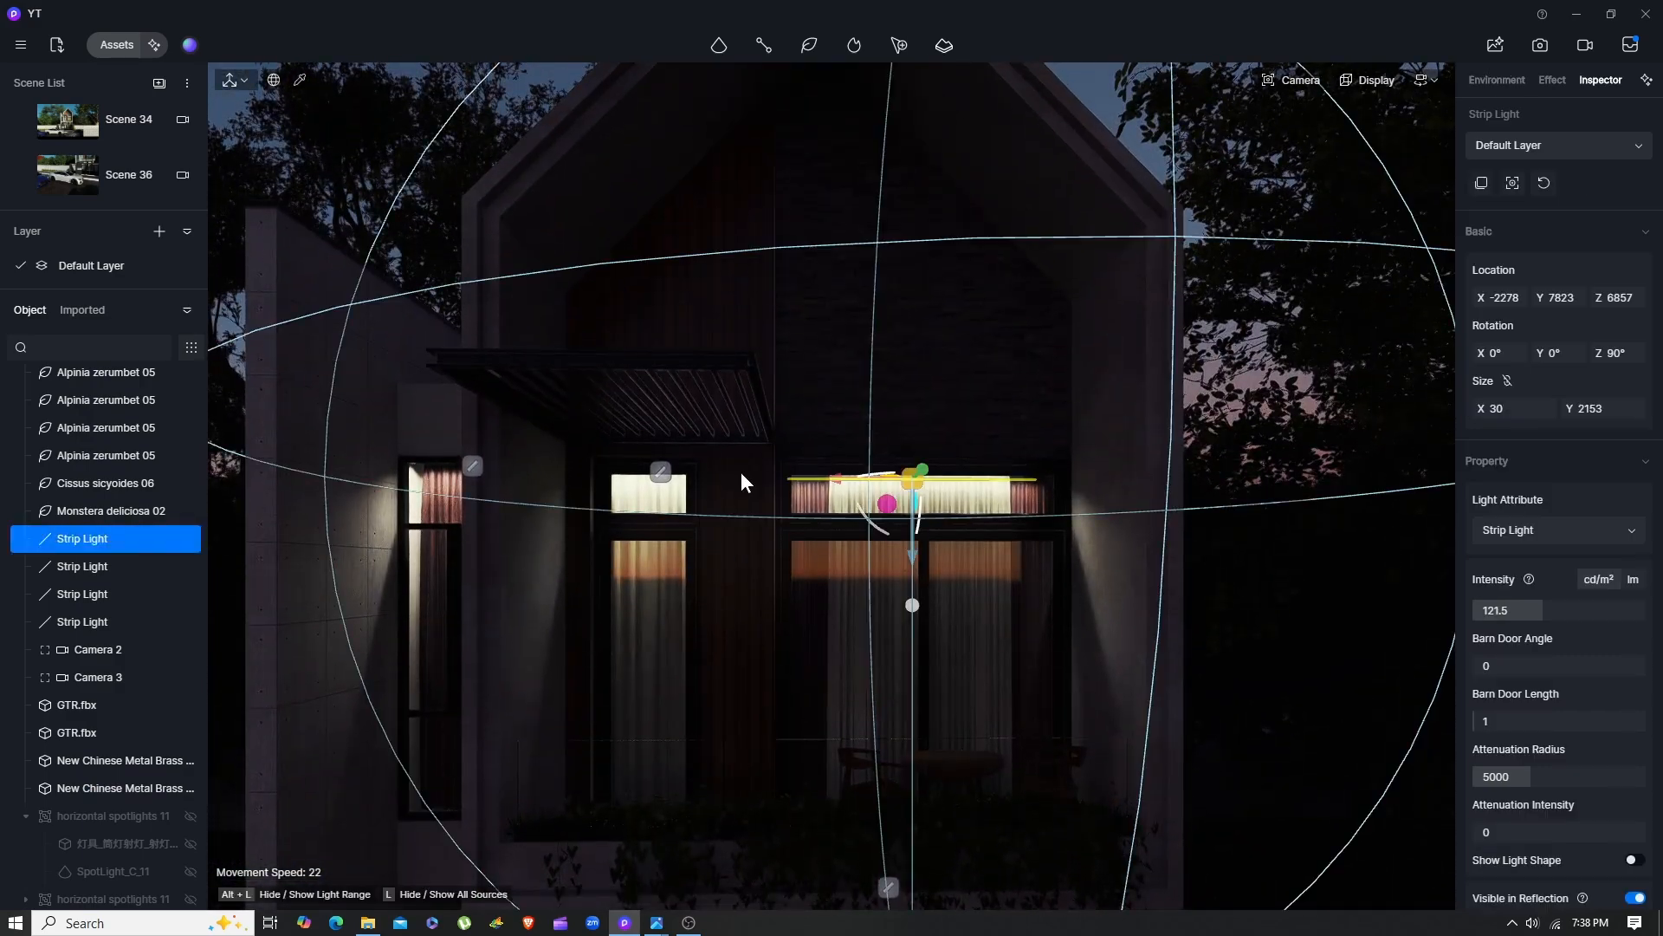
pyautogui.click(658, 471)
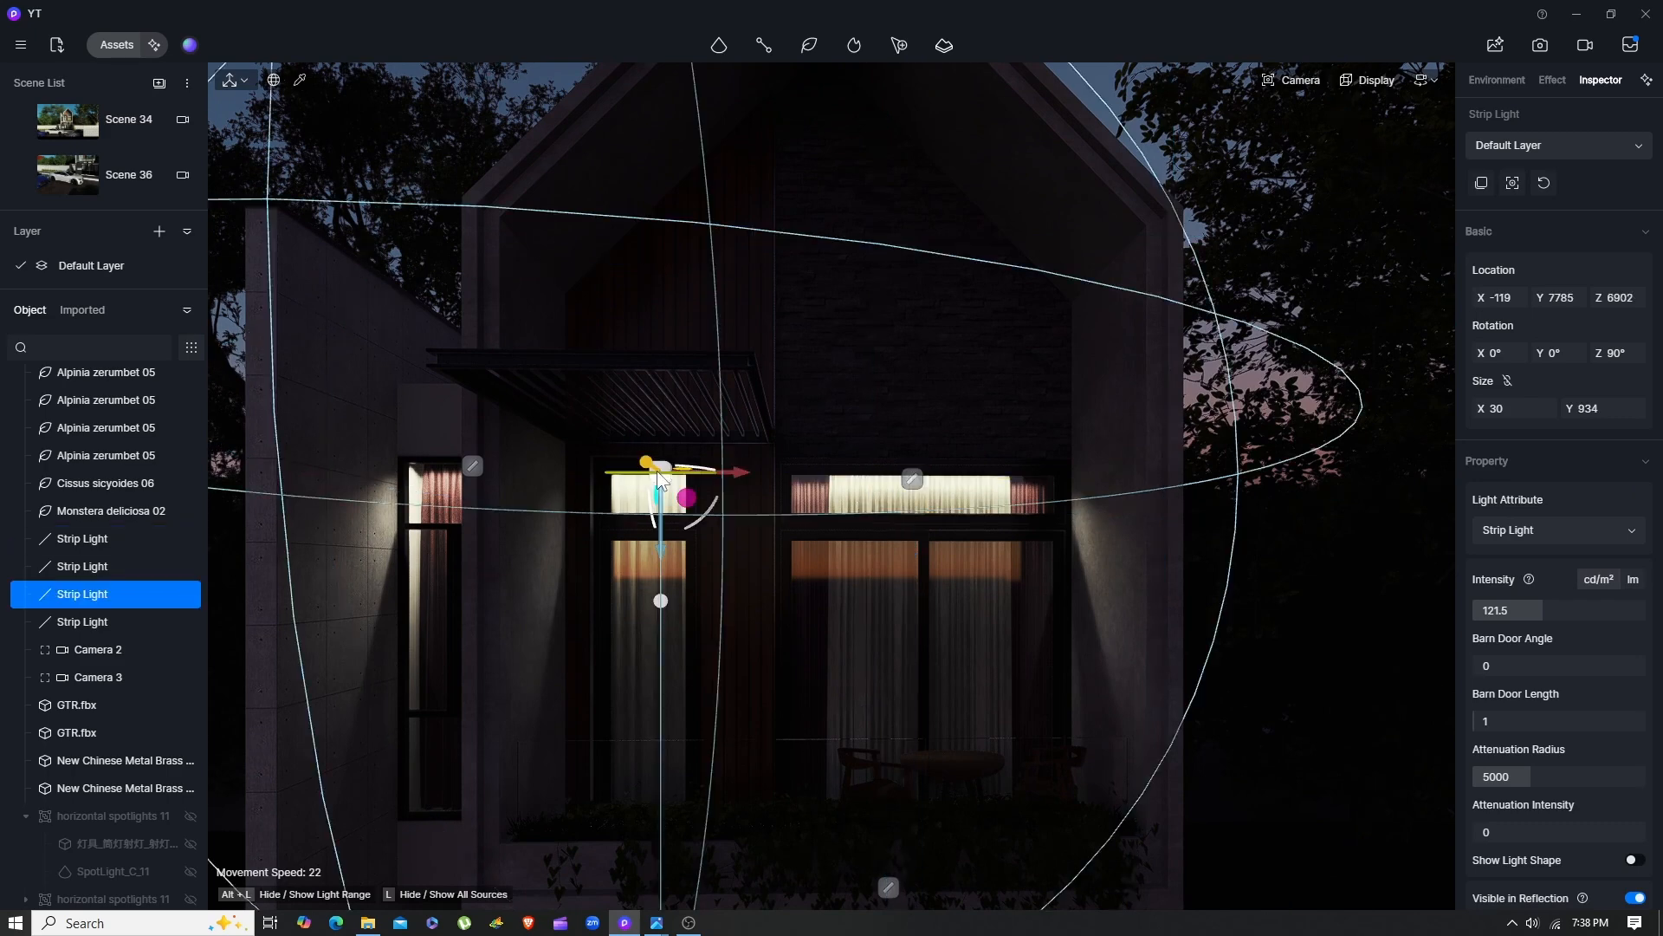
pyautogui.click(911, 480)
pyautogui.press('a')
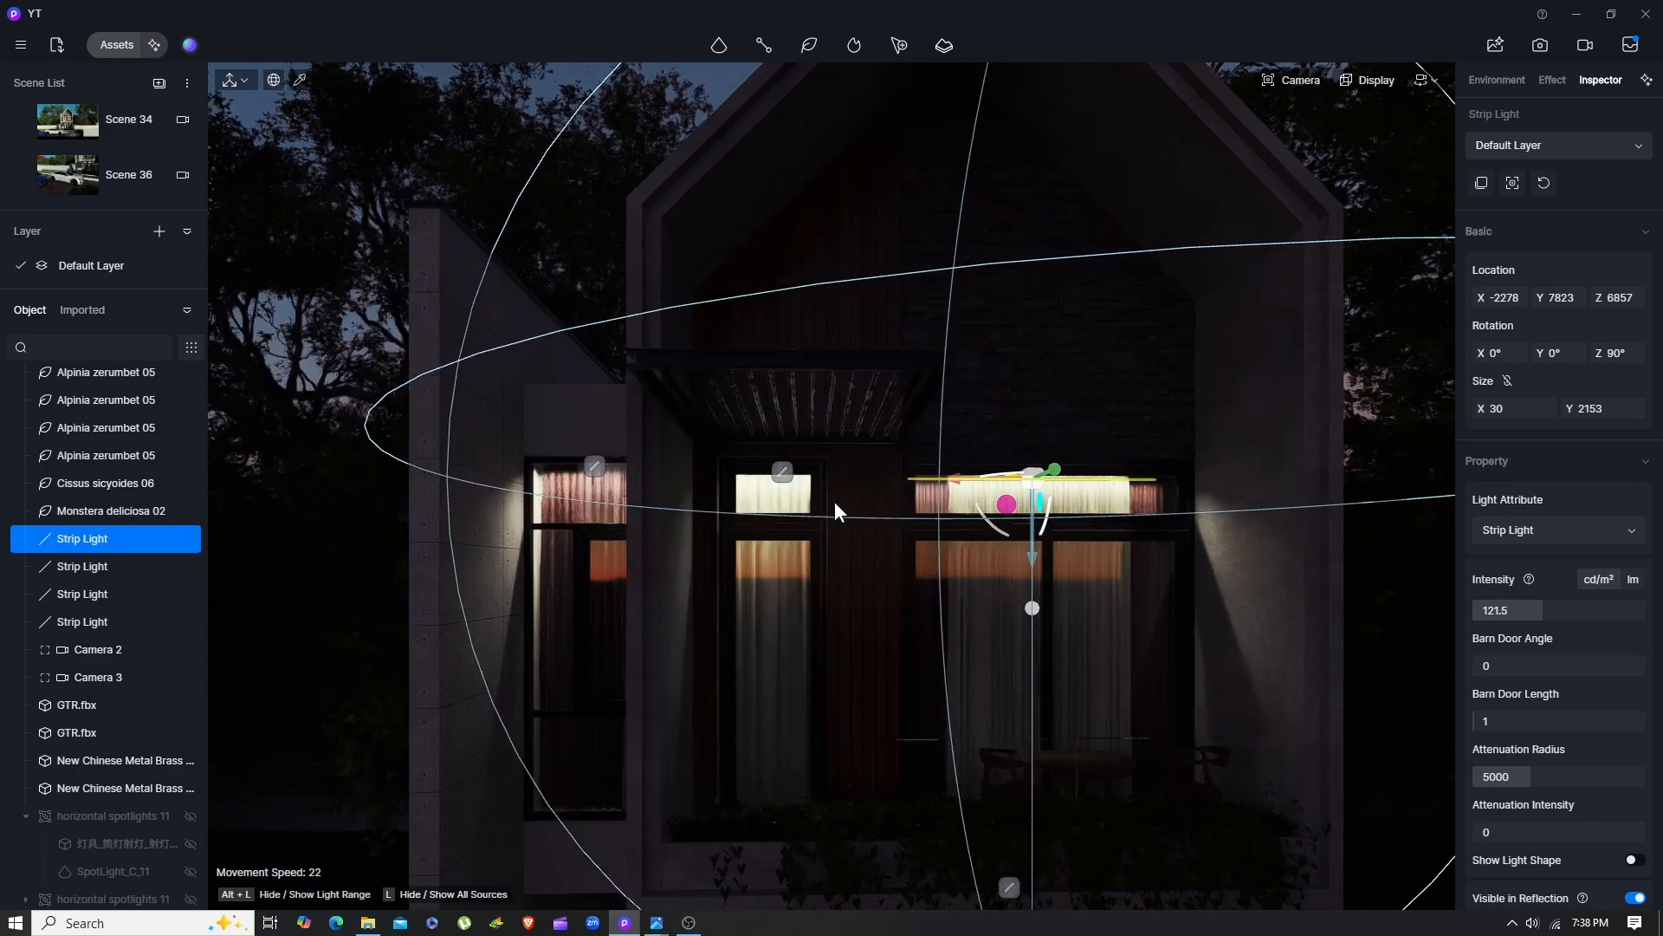
pyautogui.press('d')
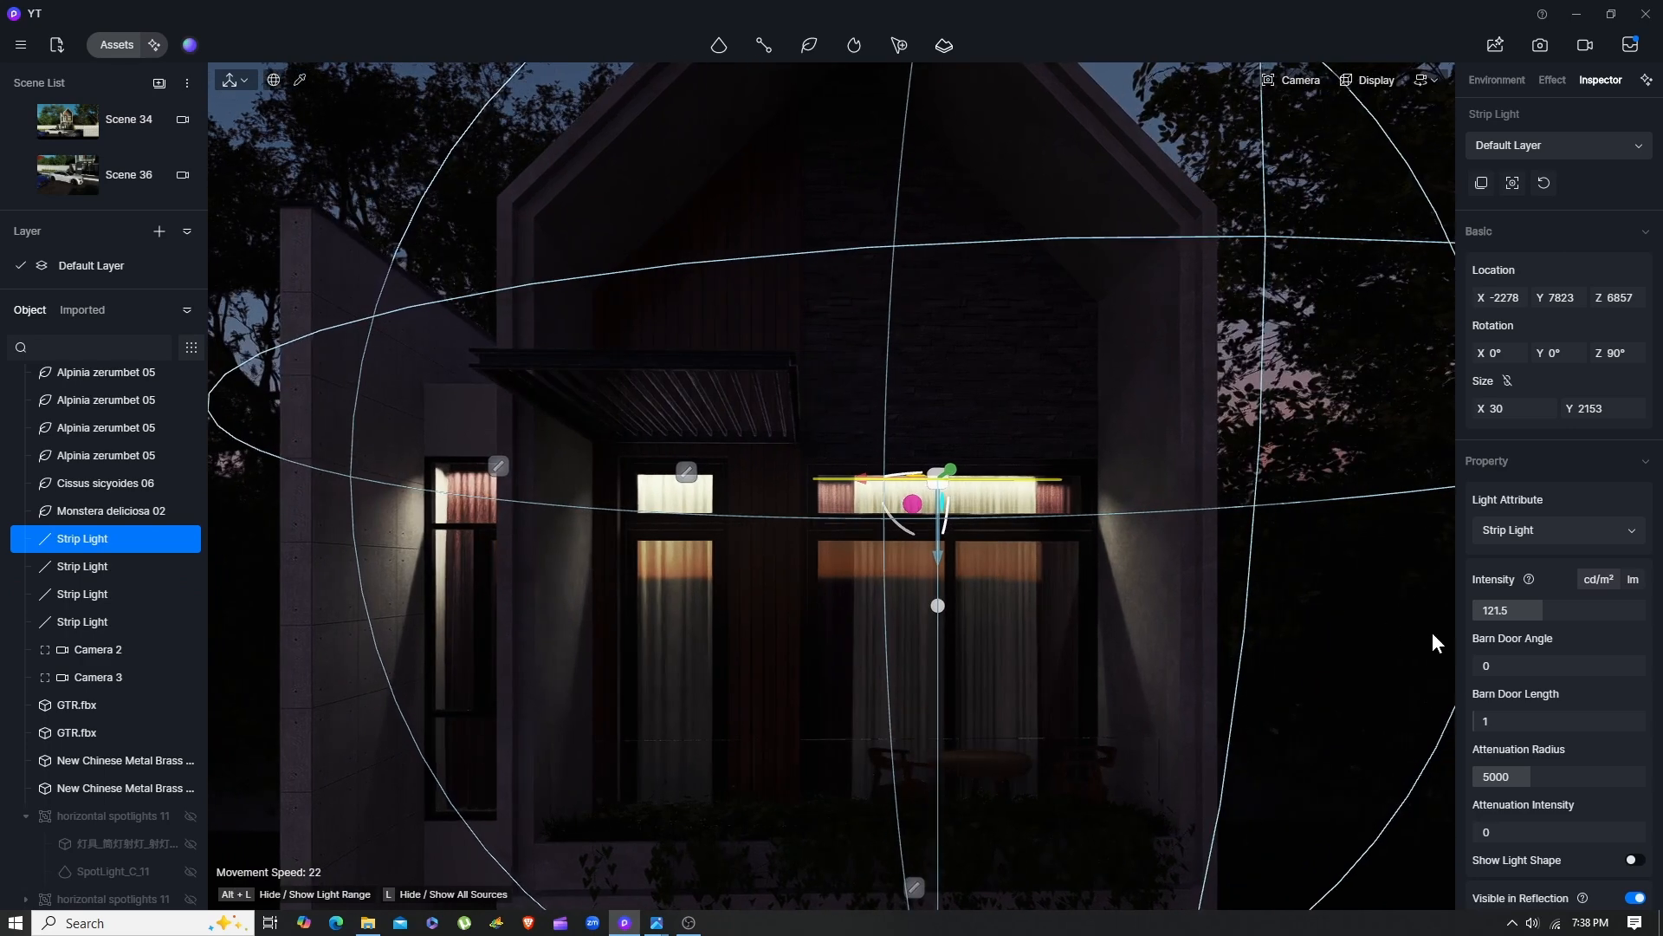
pyautogui.scroll(-3, 1632, 741)
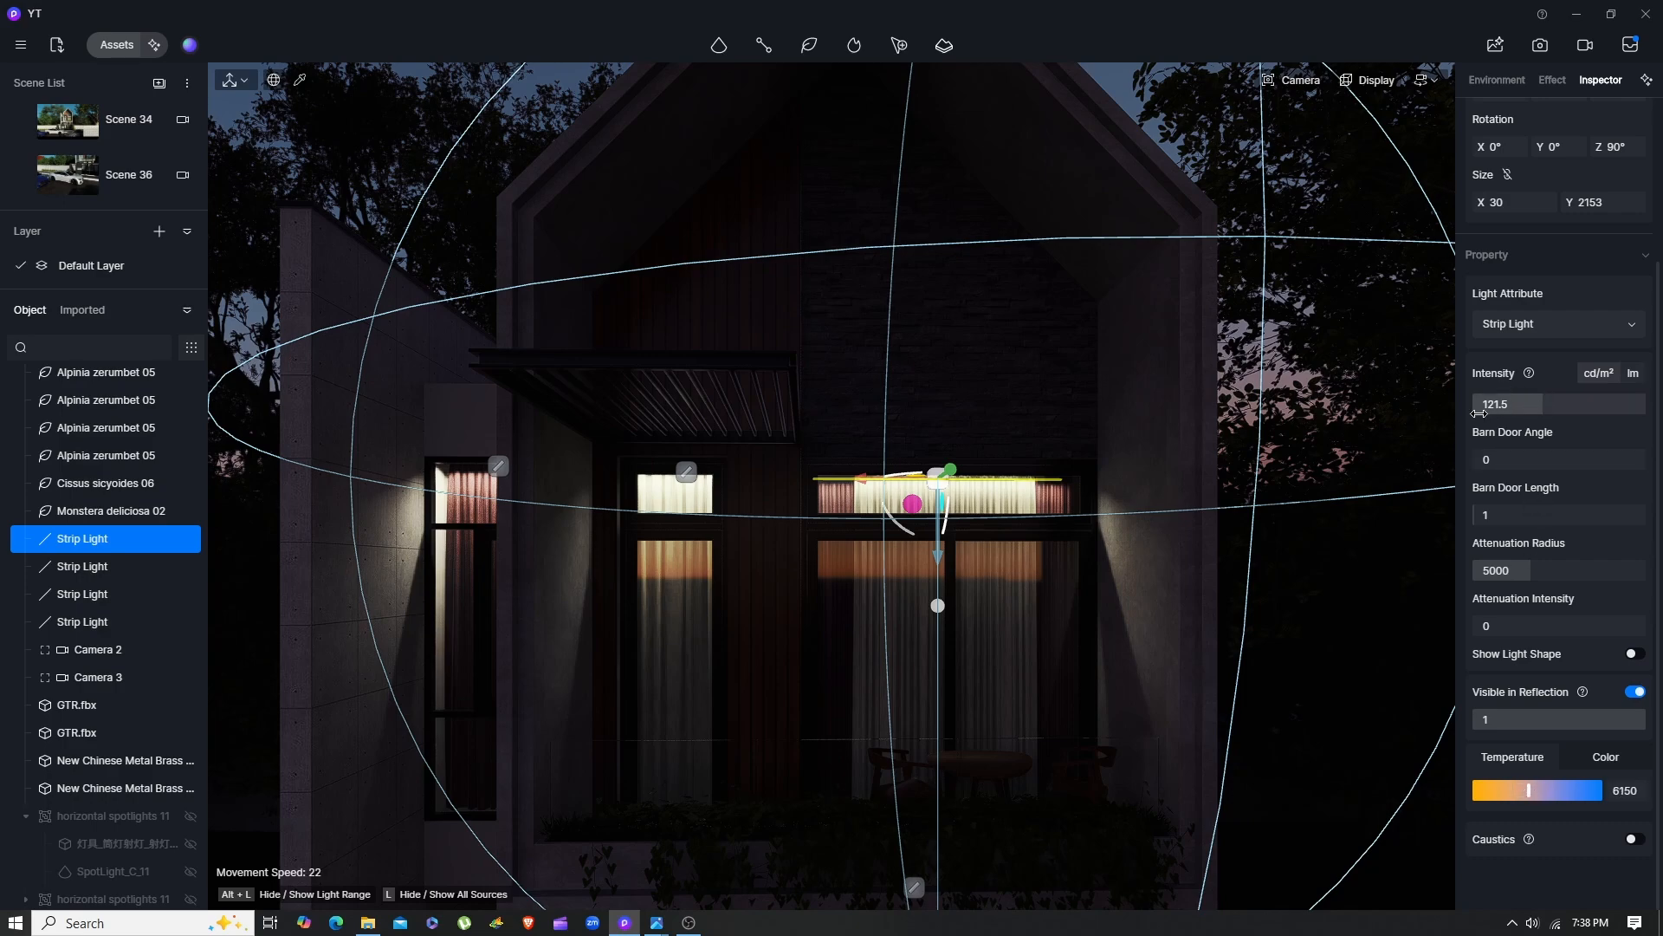
# Examine how the strip lights illuminate the curtains on the ground floor and behind the upper balcony
pyautogui.press('s')
pyautogui.press('a')
pyautogui.moveTo(807, 538); pyautogui.dragTo(828, 577, button='right')
pyautogui.press('q')
pyautogui.press('w')
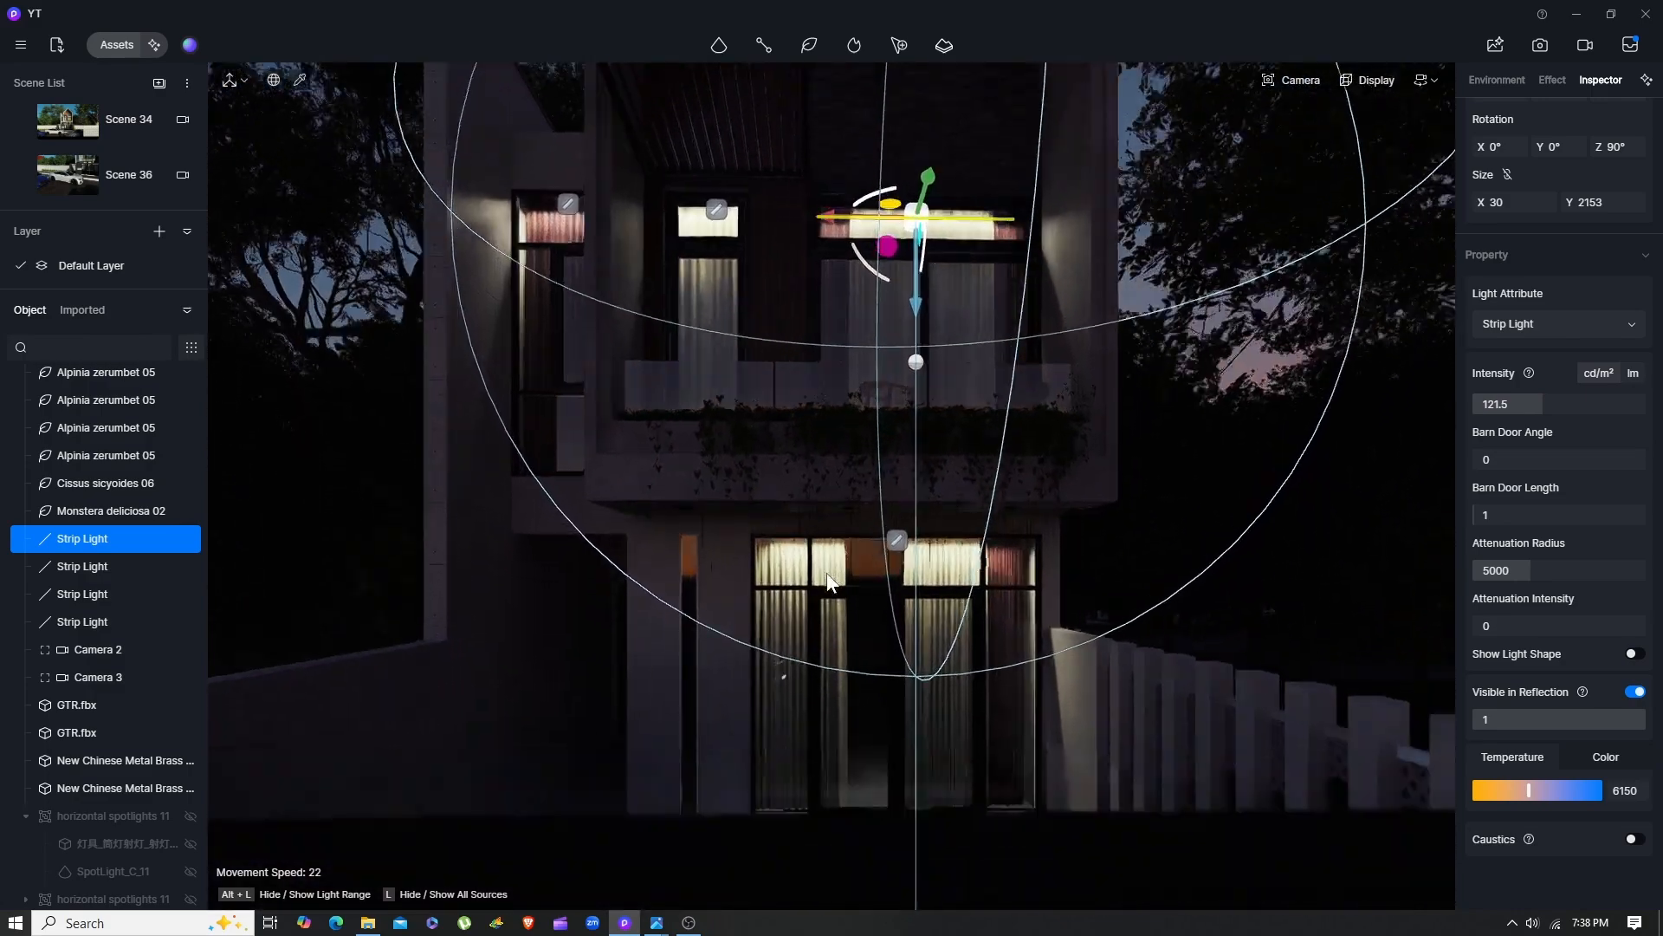
pyautogui.scroll(2, 828, 577)
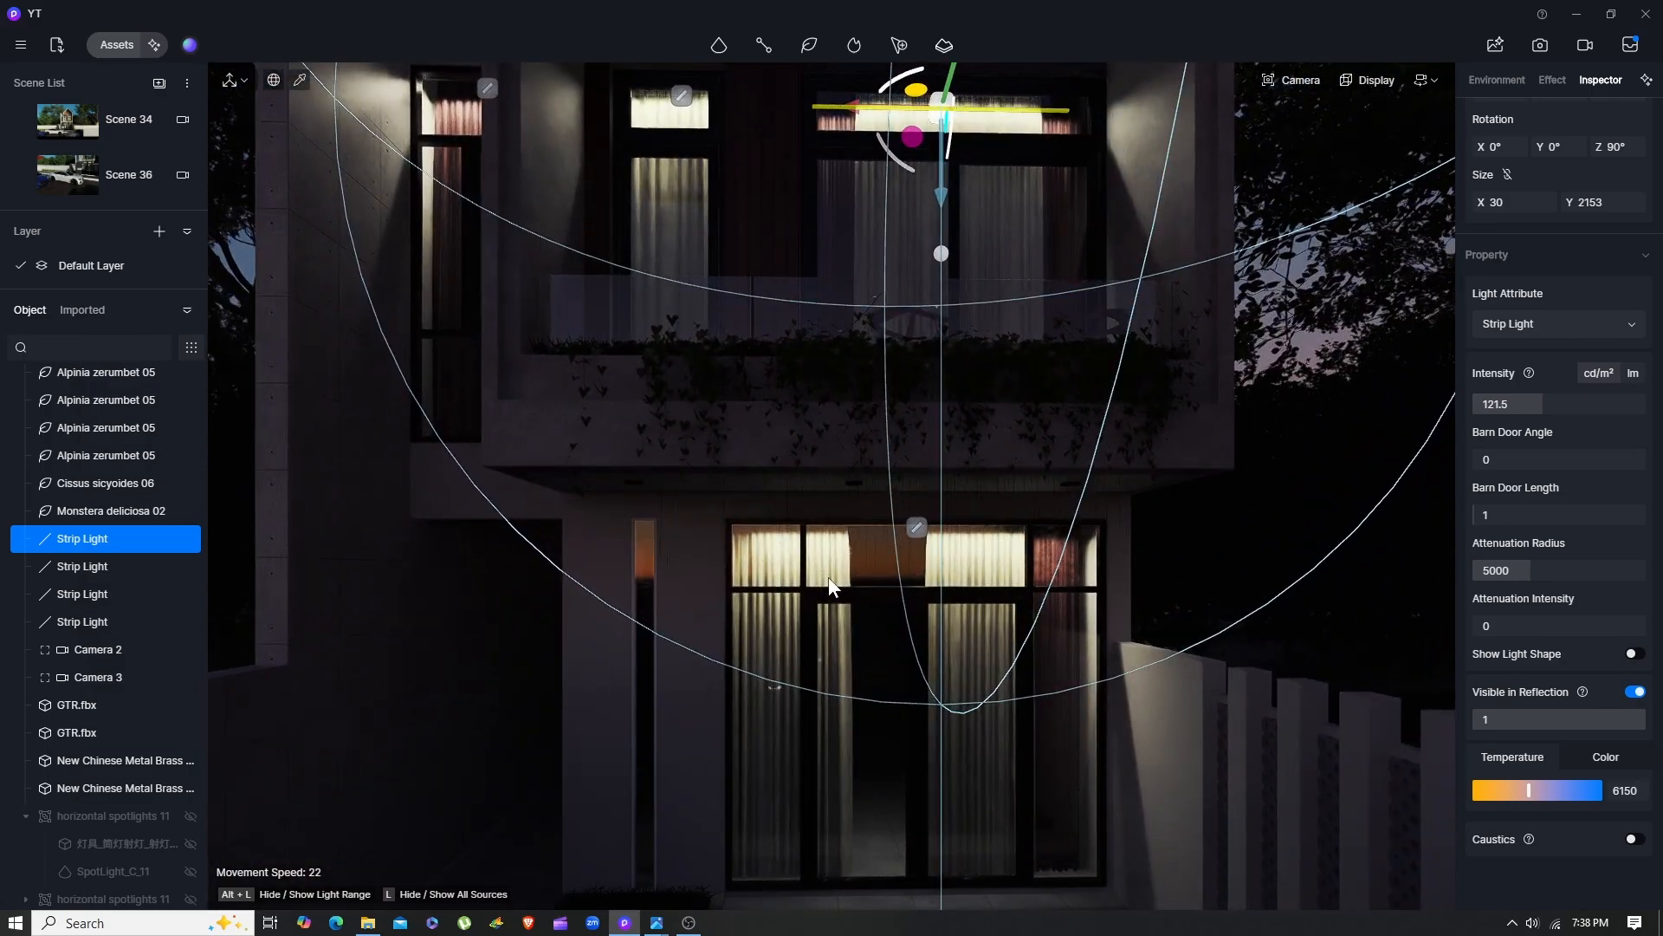
pyautogui.scroll(-1, 828, 577)
pyautogui.scroll(2, 874, 288)
pyautogui.press('e')
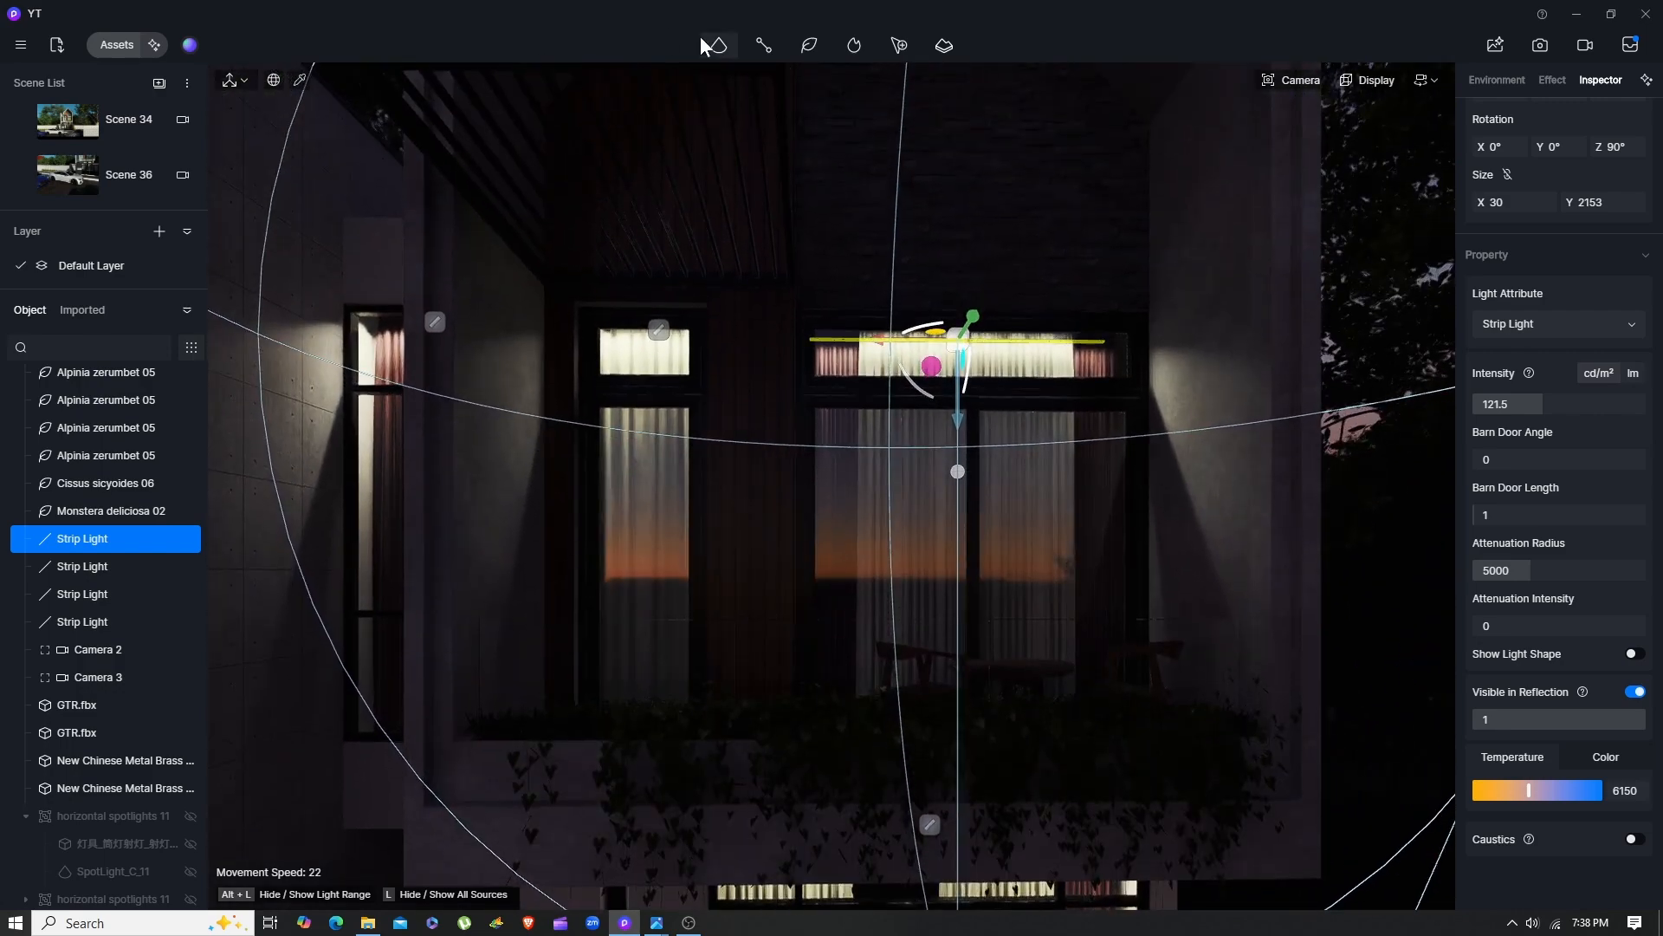
# Place a trial strip light in front of the large balcony window, shift it sideways and remove it
pyautogui.moveTo(706, 45)
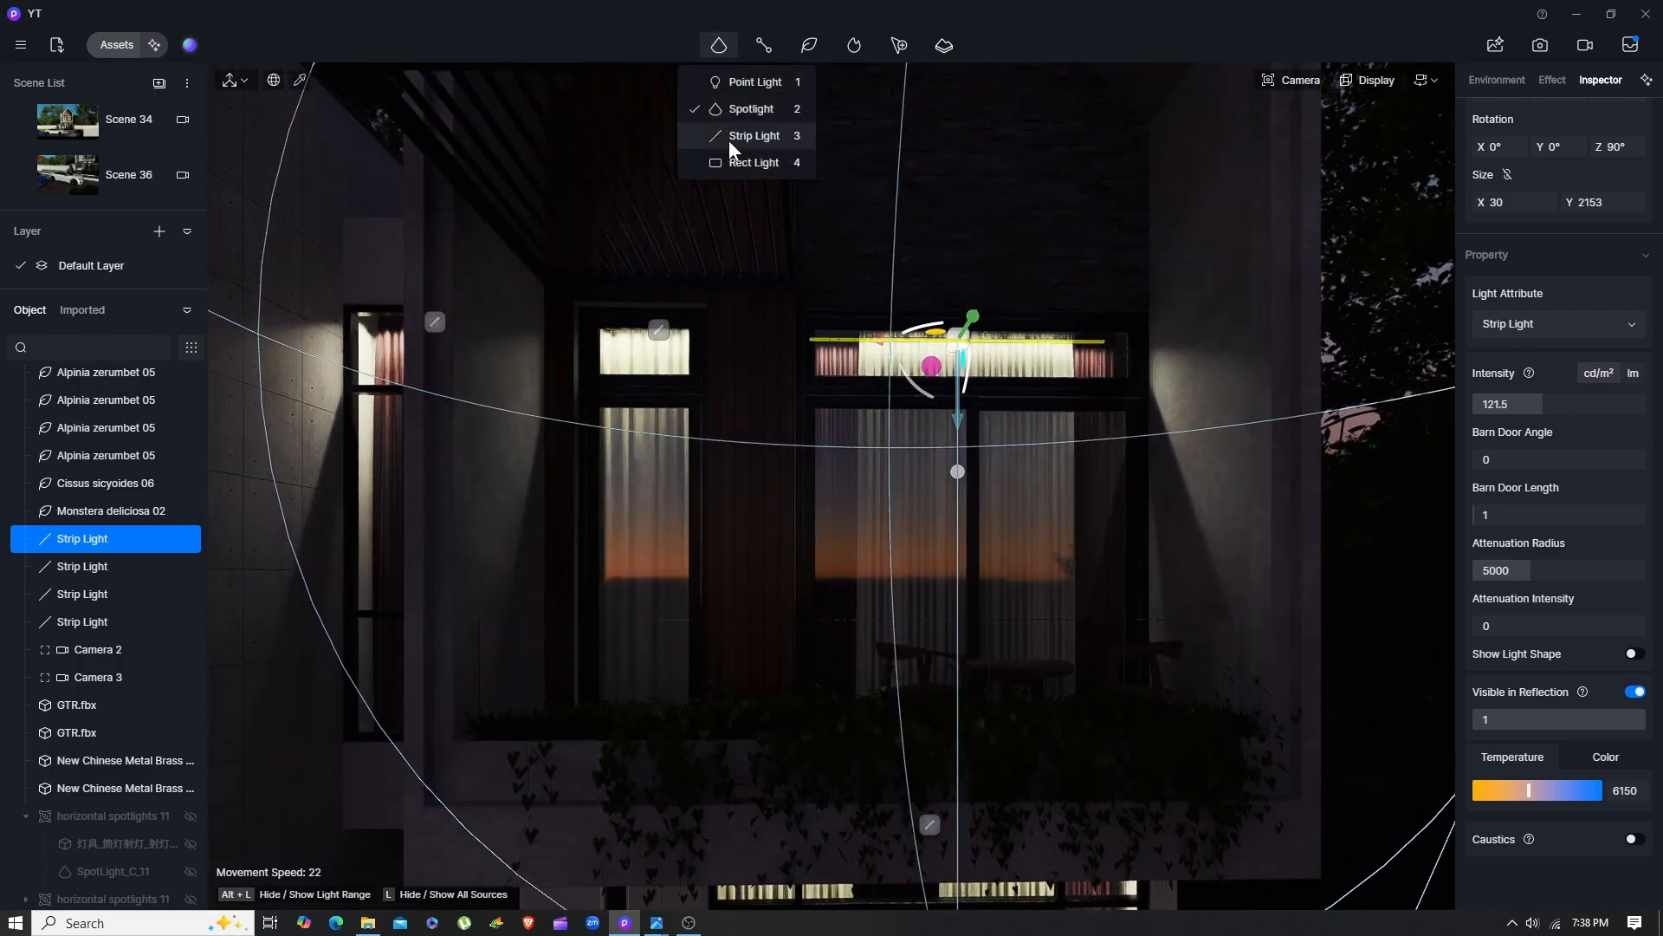
pyautogui.click(764, 139)
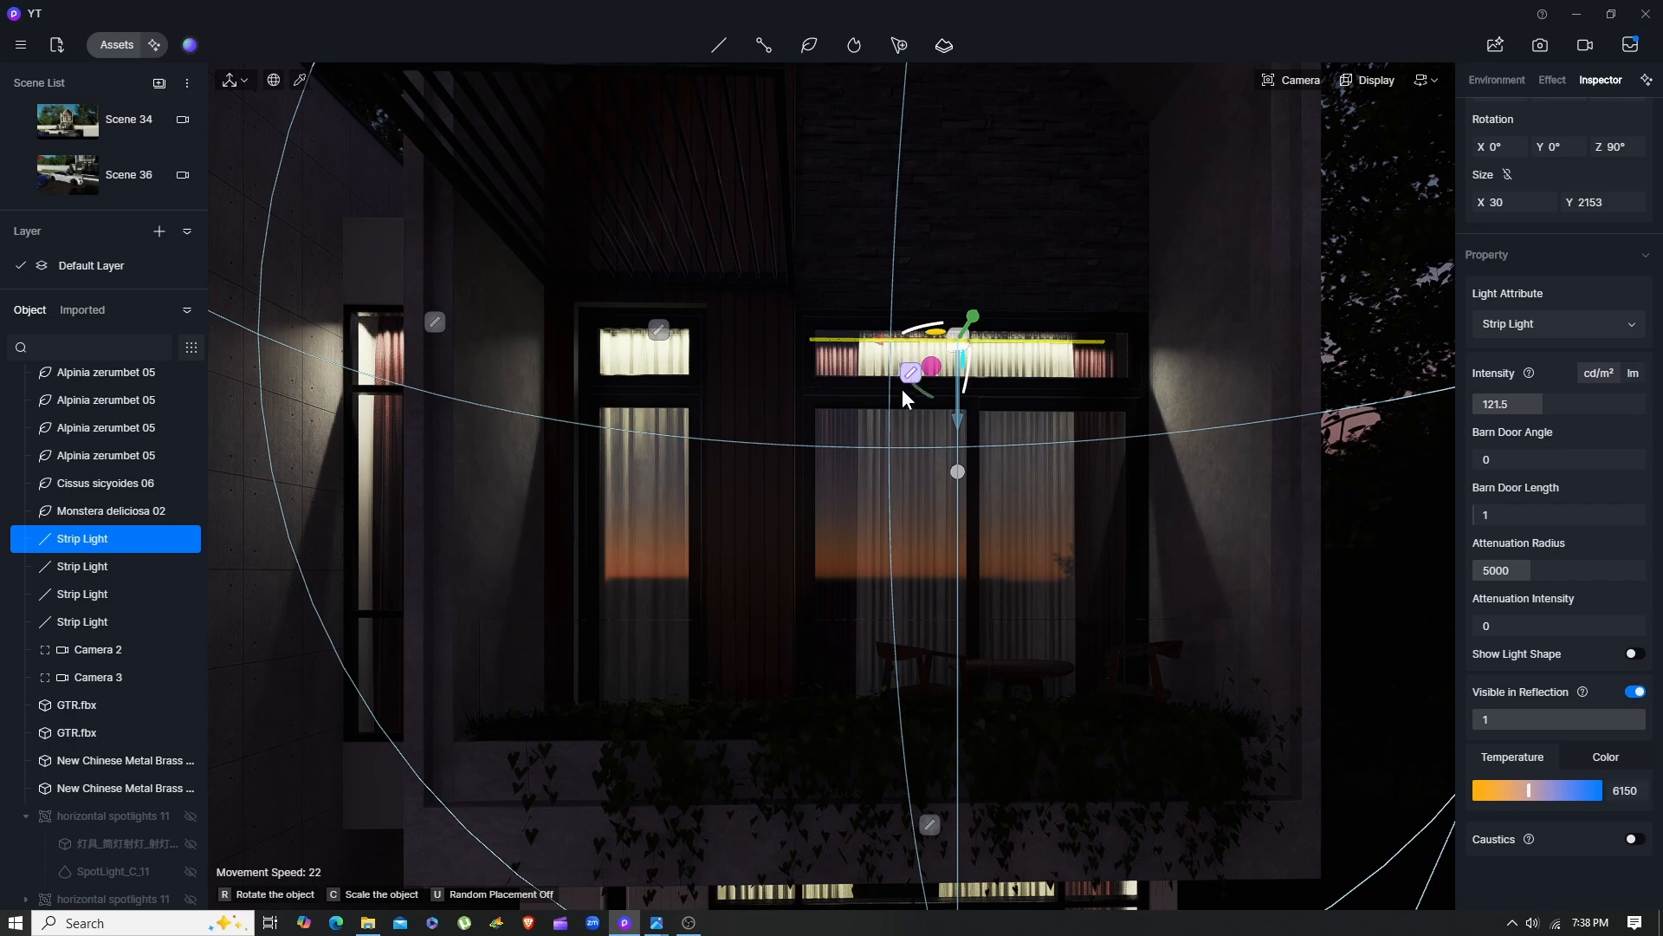
pyautogui.click(895, 426)
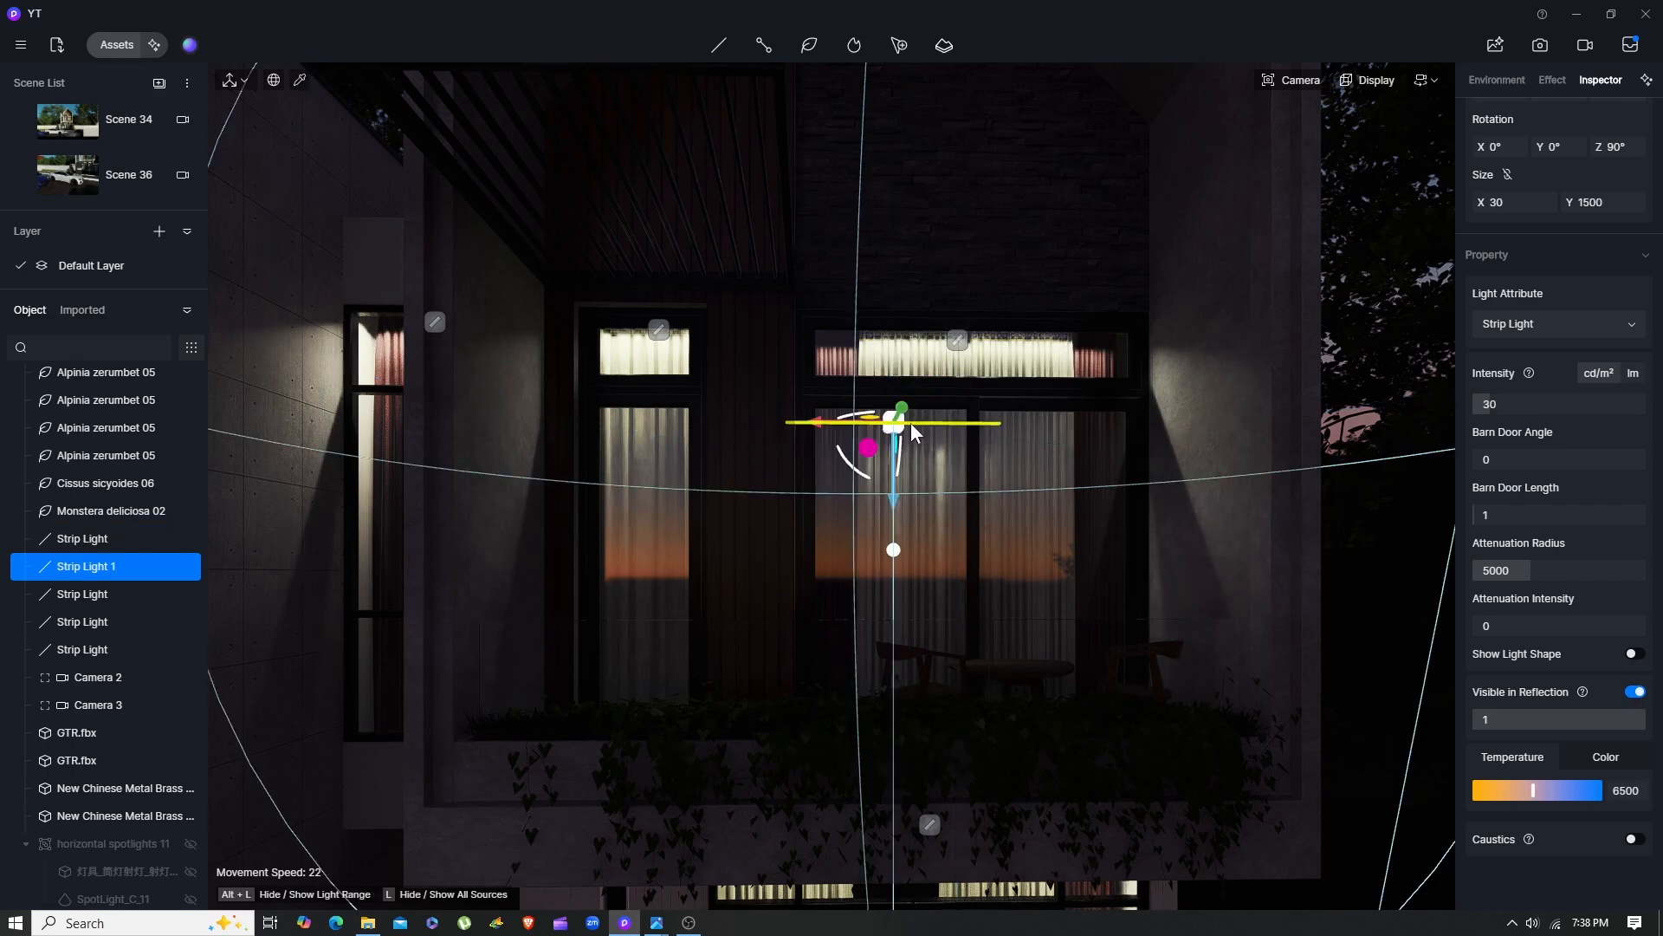
pyautogui.moveTo(817, 421); pyautogui.dragTo(901, 424)
pyautogui.press('Delete')
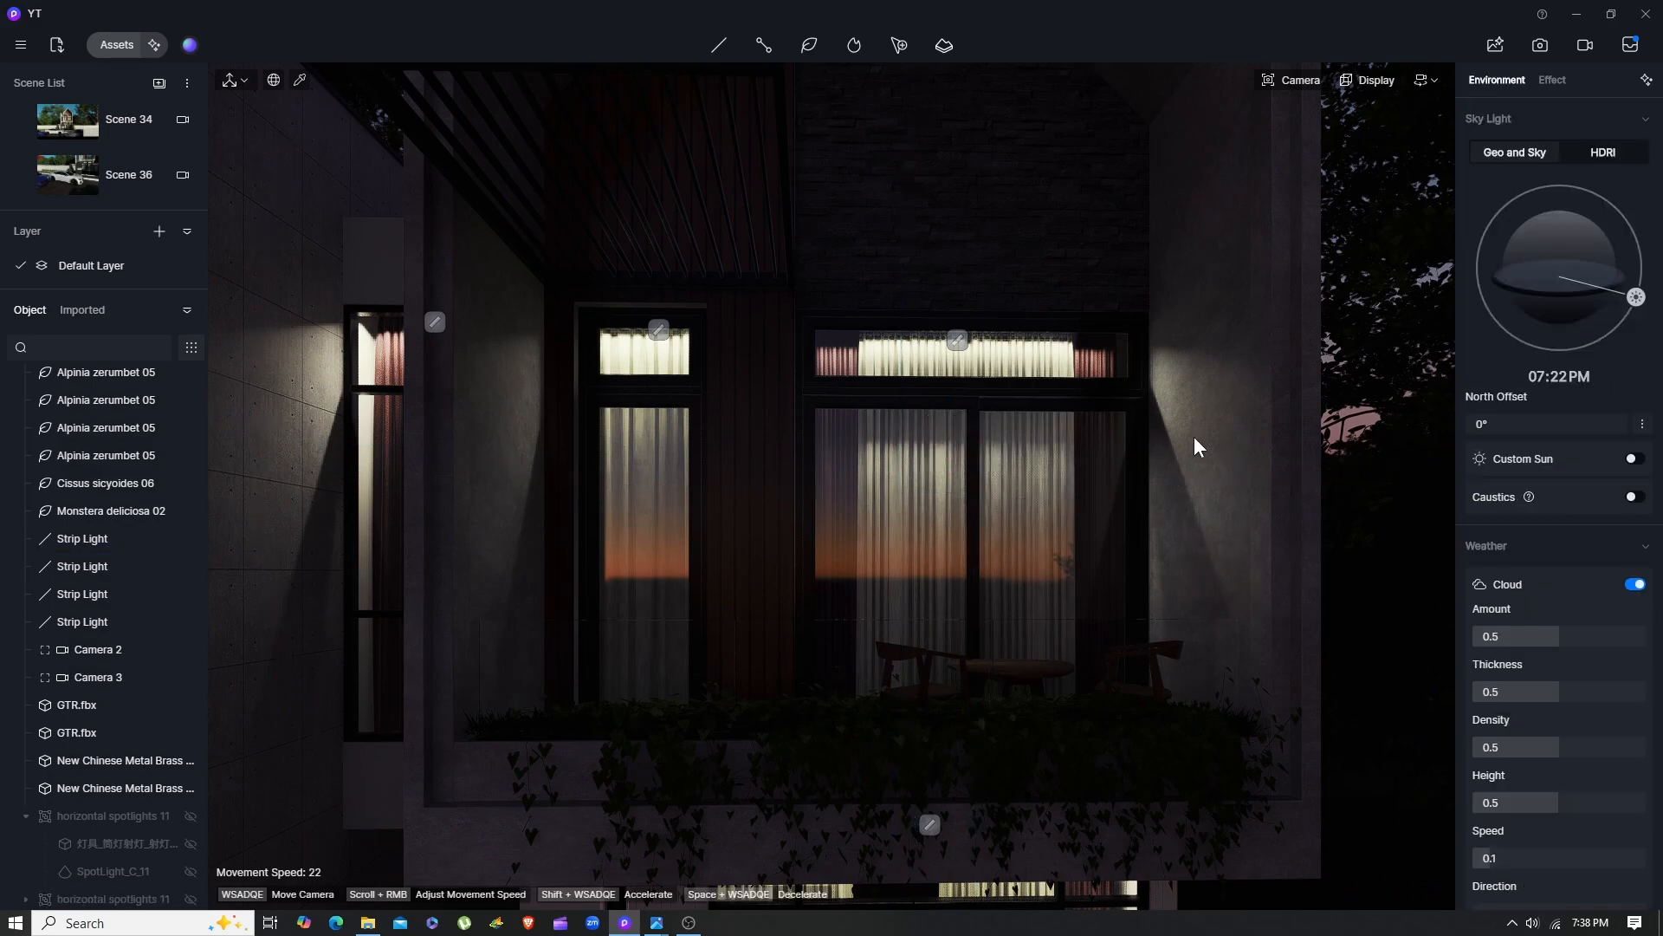
# Examine the lighting of the house front, from the gate pillars and side walls up to the gable
pyautogui.scroll(-5, 880, 382)
pyautogui.scroll(-5, 880, 382)
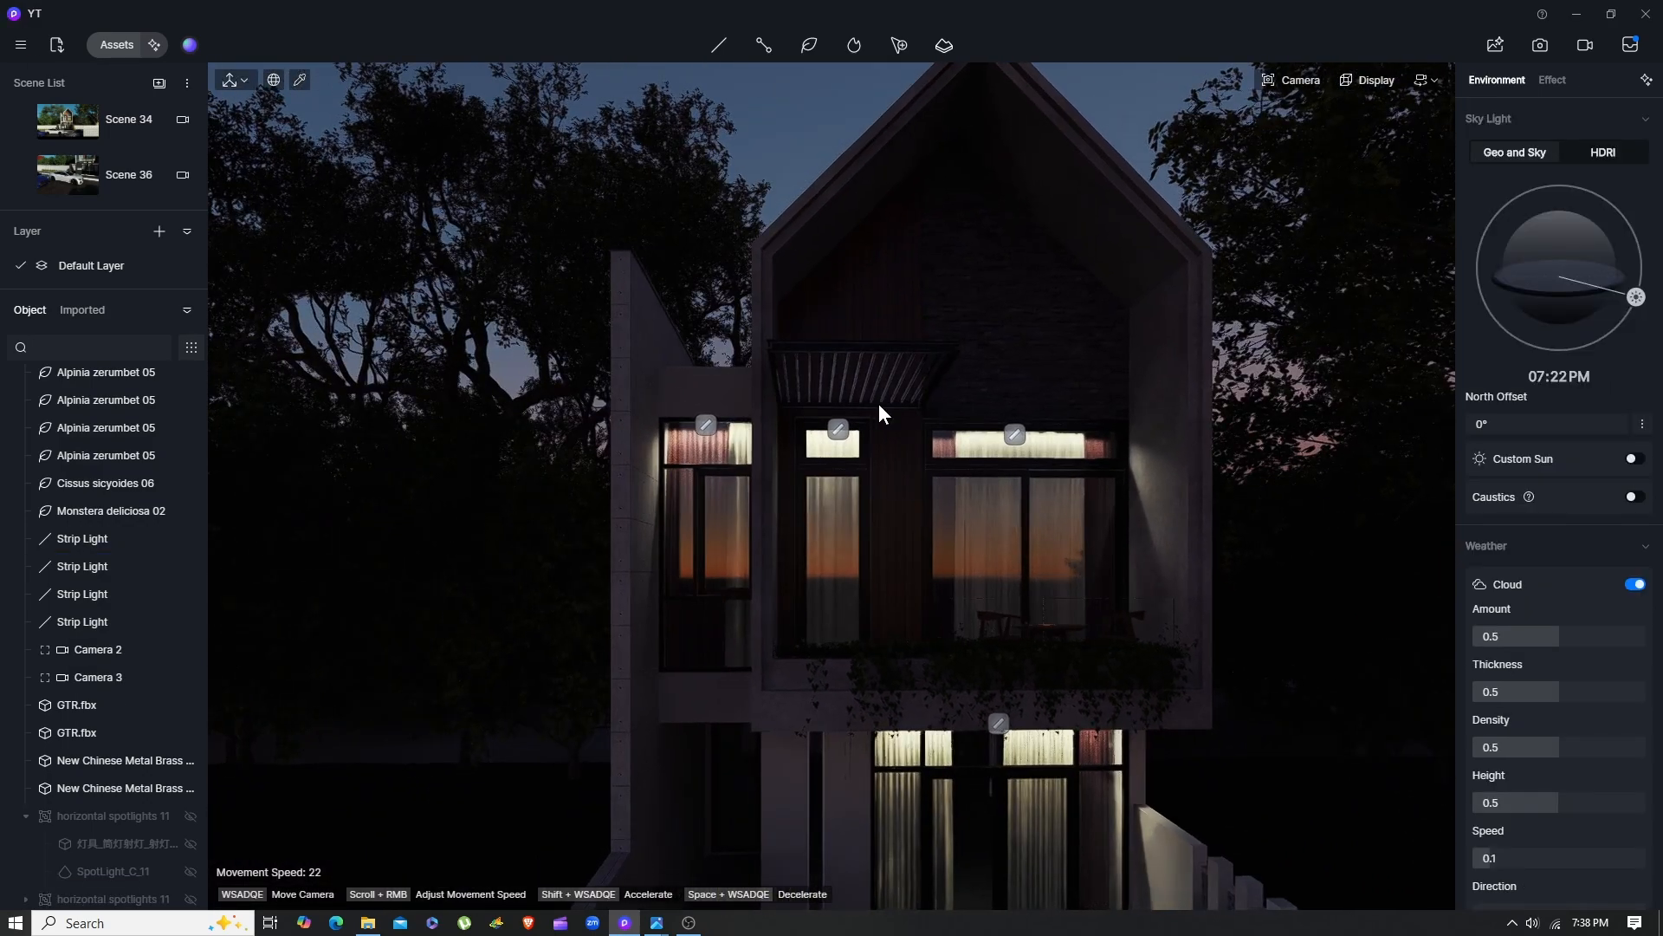
pyautogui.moveTo(904, 295); pyautogui.dragTo(945, 268, button='right')
pyautogui.press('s')
pyautogui.press('d')
pyautogui.press('d')
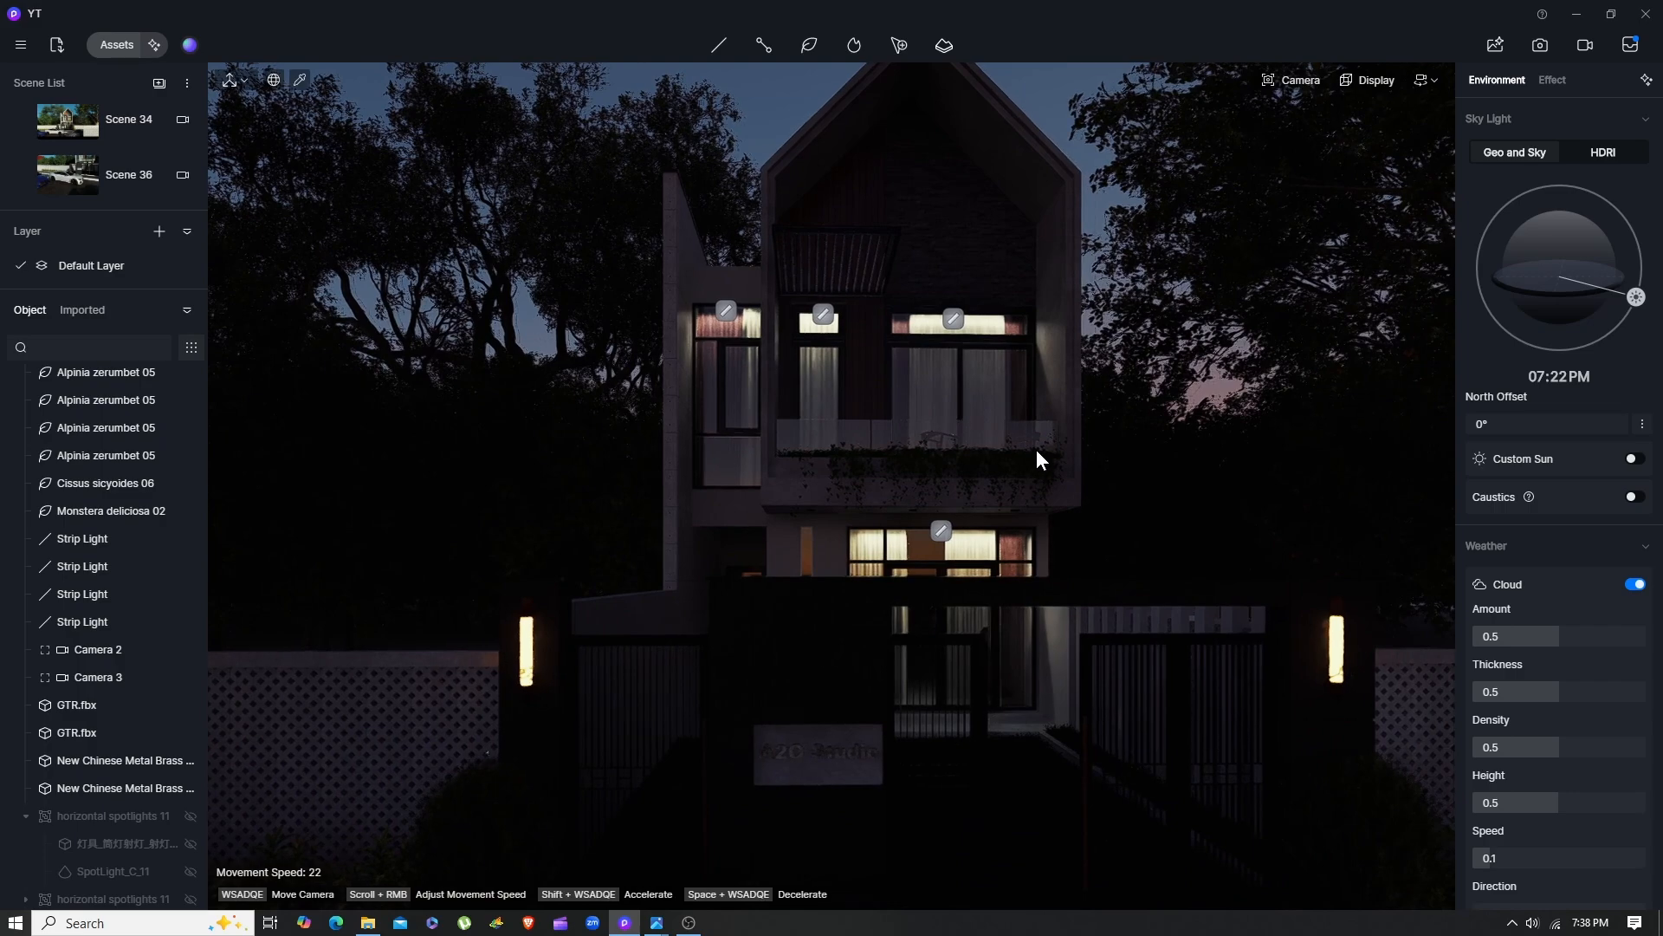
pyautogui.press('w')
pyautogui.moveTo(1036, 400); pyautogui.dragTo(1031, 459, button='right')
pyautogui.press('e')
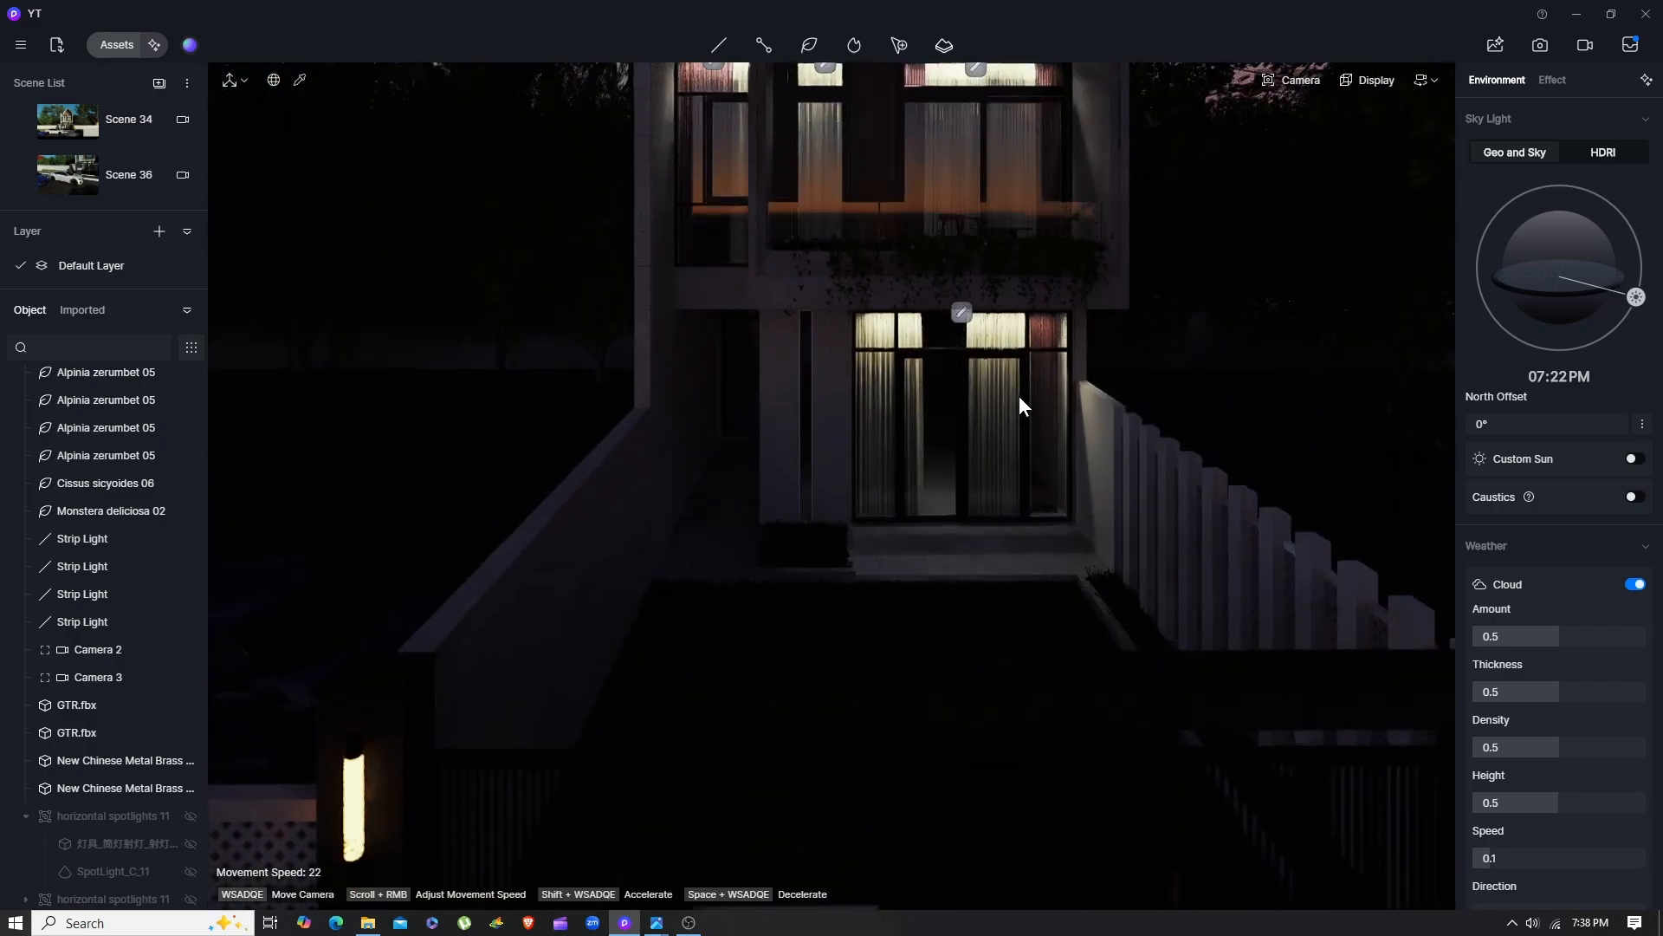
pyautogui.moveTo(1019, 395); pyautogui.dragTo(970, 339, button='right')
pyautogui.press('s')
pyautogui.press('s')
pyautogui.press('w')
pyautogui.press('s')
pyautogui.press('s')
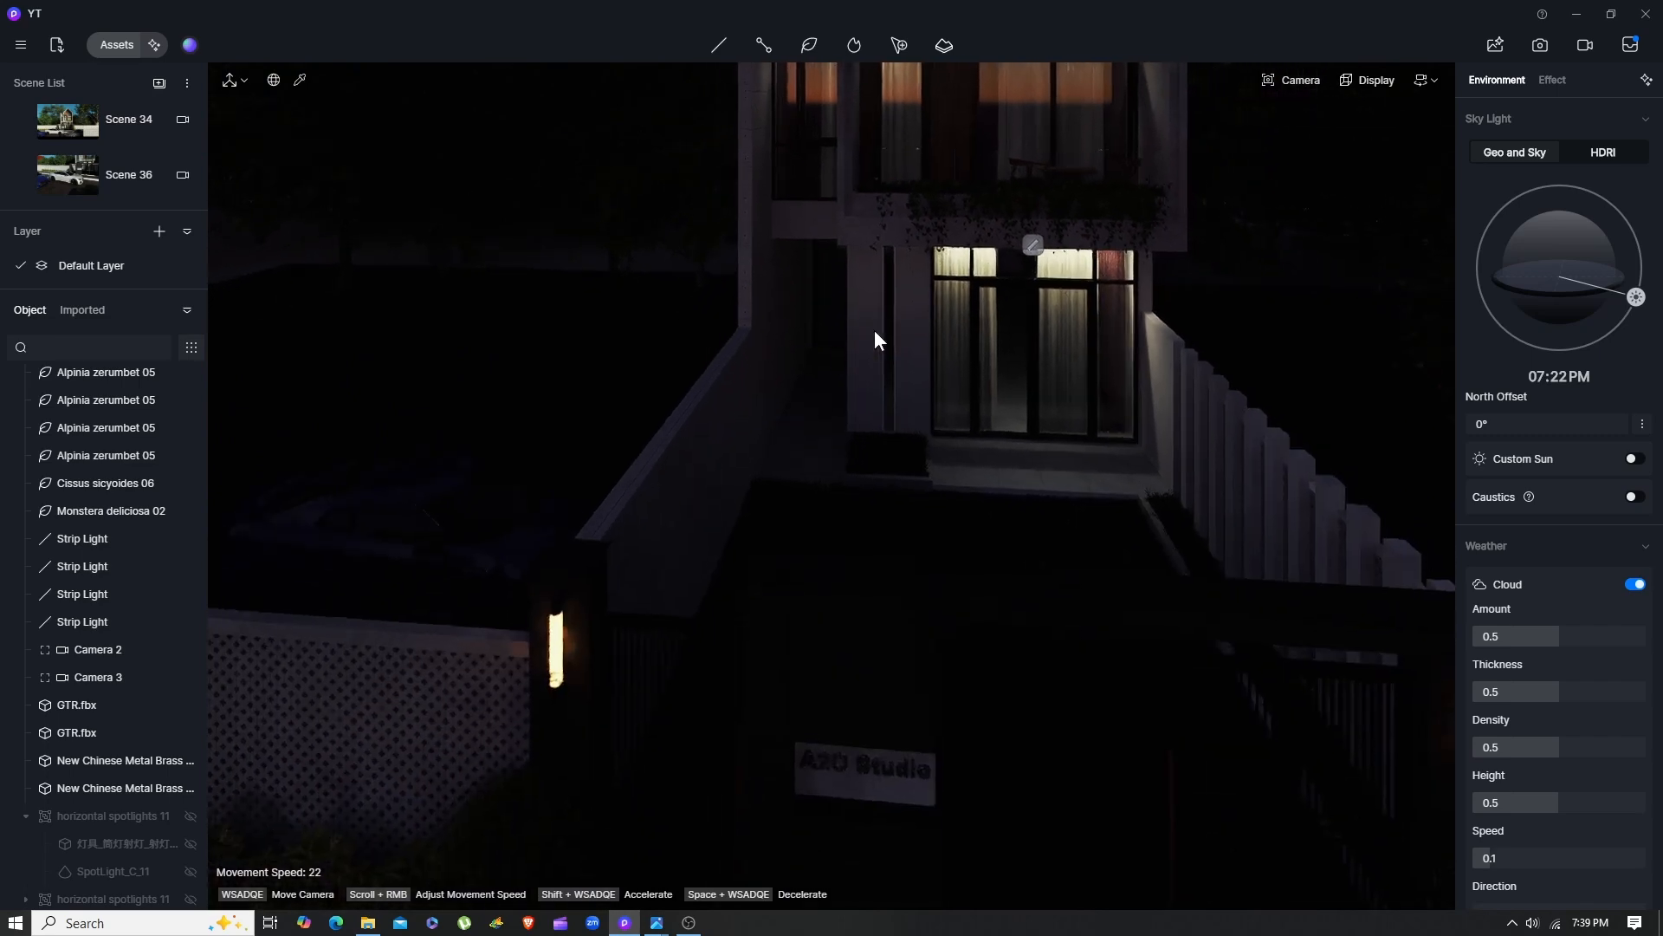
pyautogui.press('w')
pyautogui.moveTo(712, 379); pyautogui.dragTo(727, 323, button='right')
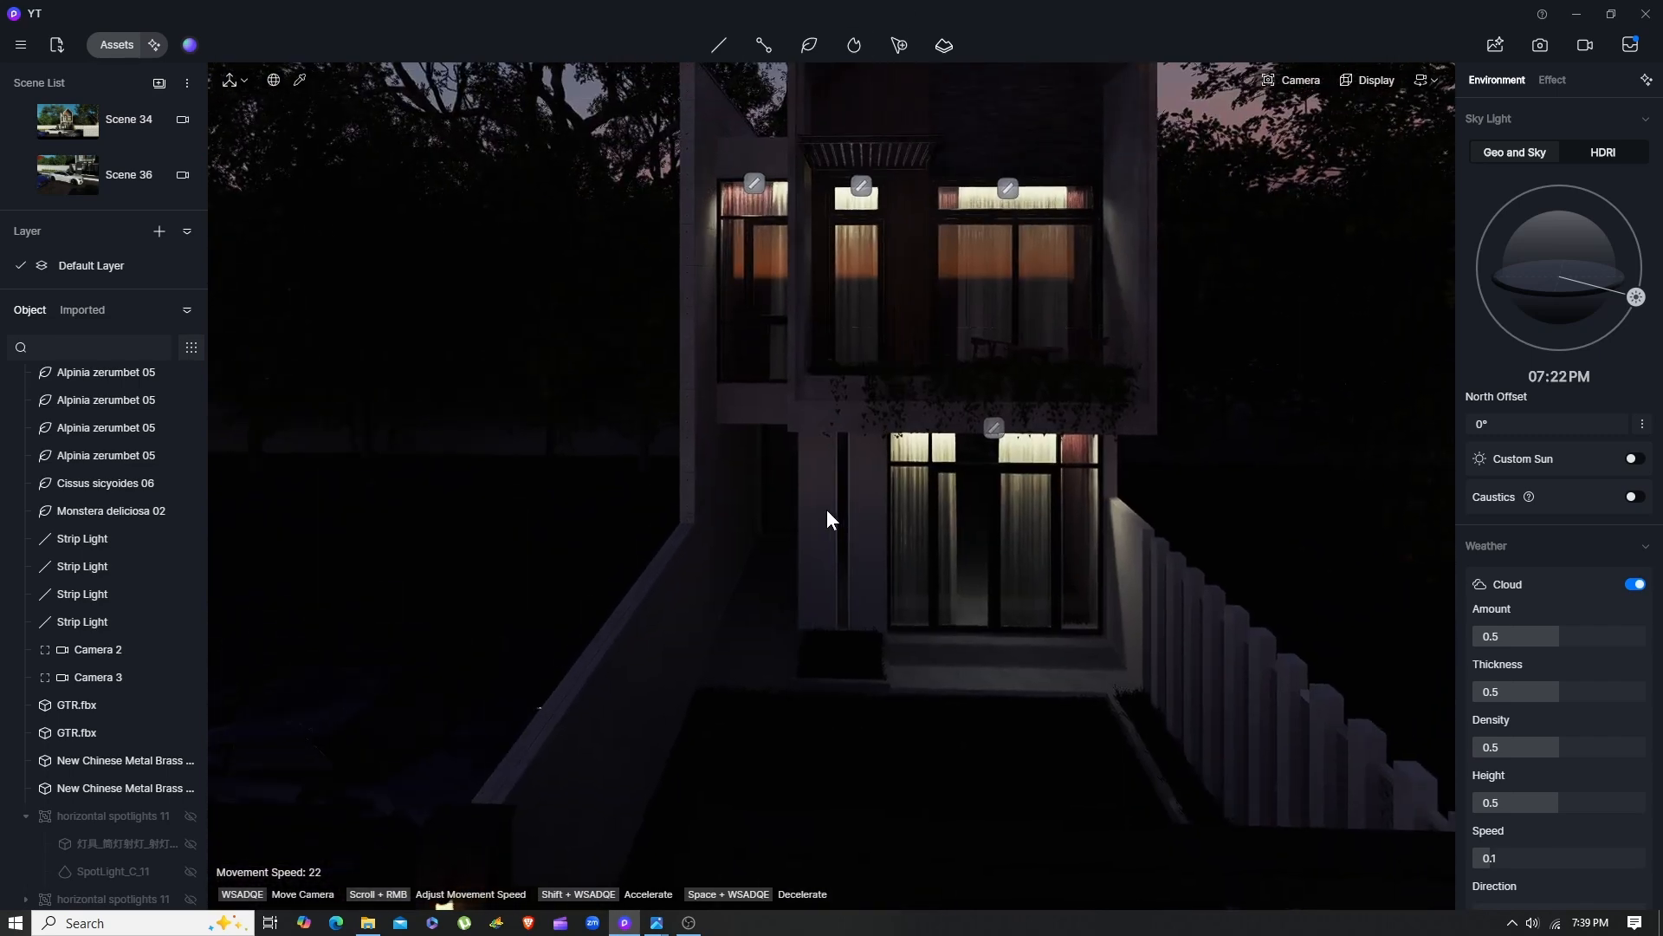
pyautogui.moveTo(828, 517)
pyautogui.mouseDown(button='right')
pyautogui.moveTo(837, 407)
pyautogui.moveTo(826, 502)
pyautogui.mouseUp(button='right')
pyautogui.moveTo(600, 433)
pyautogui.mouseDown(button='right')
pyautogui.moveTo(674, 388)
pyautogui.moveTo(598, 461)
pyautogui.mouseUp(button='right')
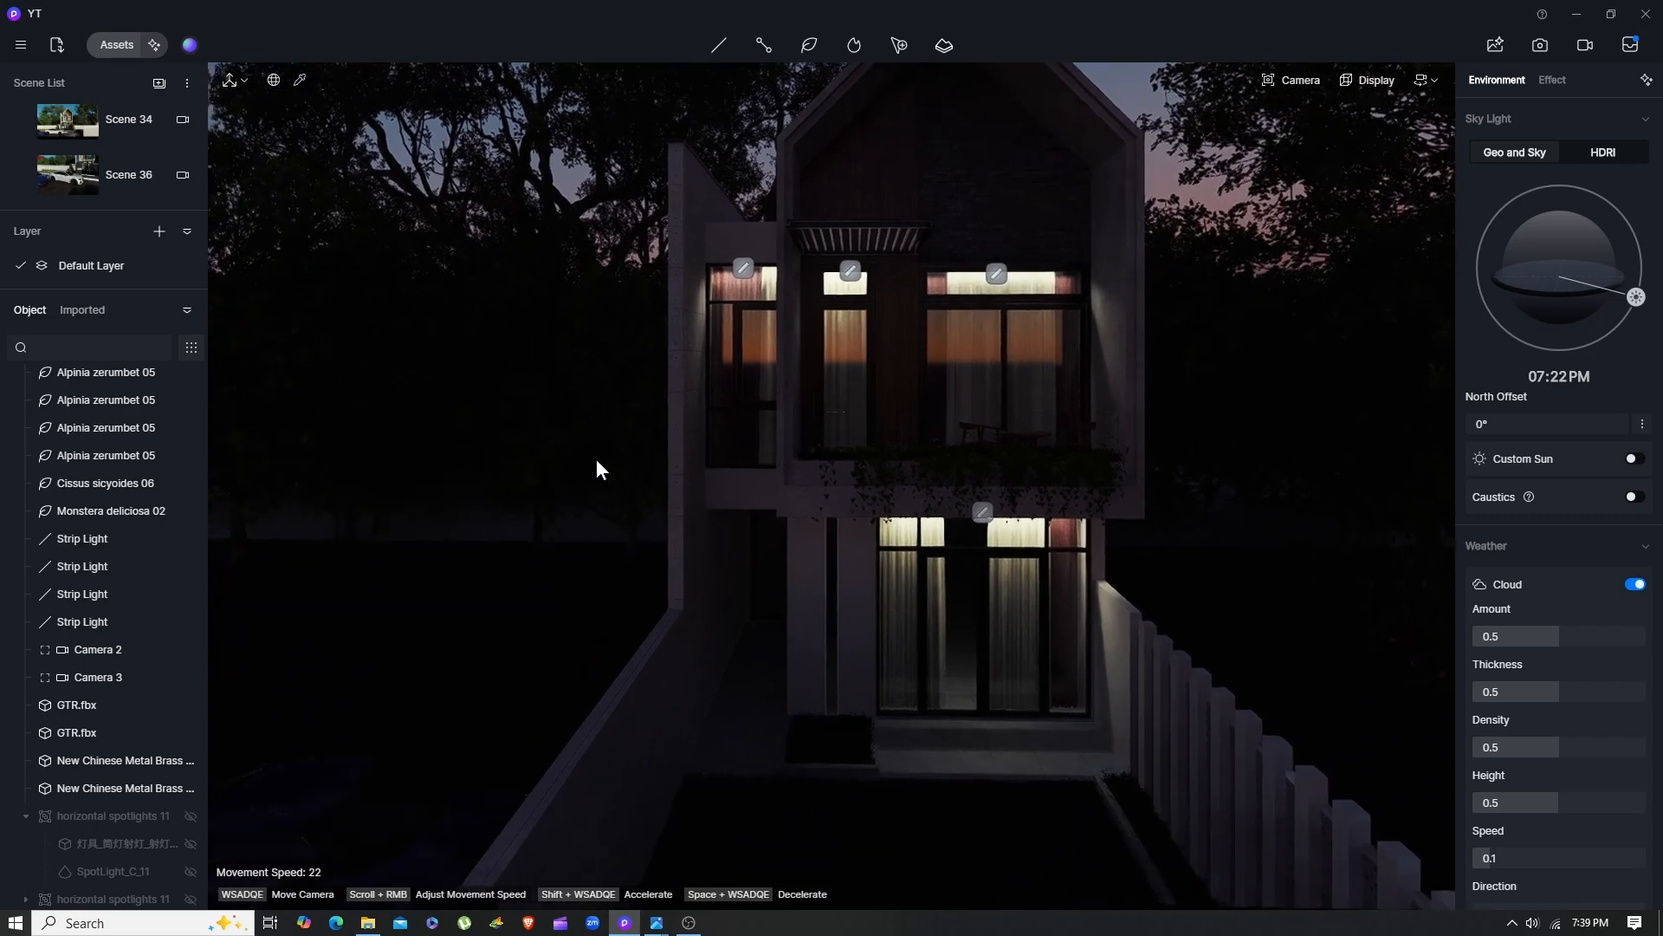
# Open the asset library and show the Downlights category of the indoor lamps
pyautogui.click(104, 46)
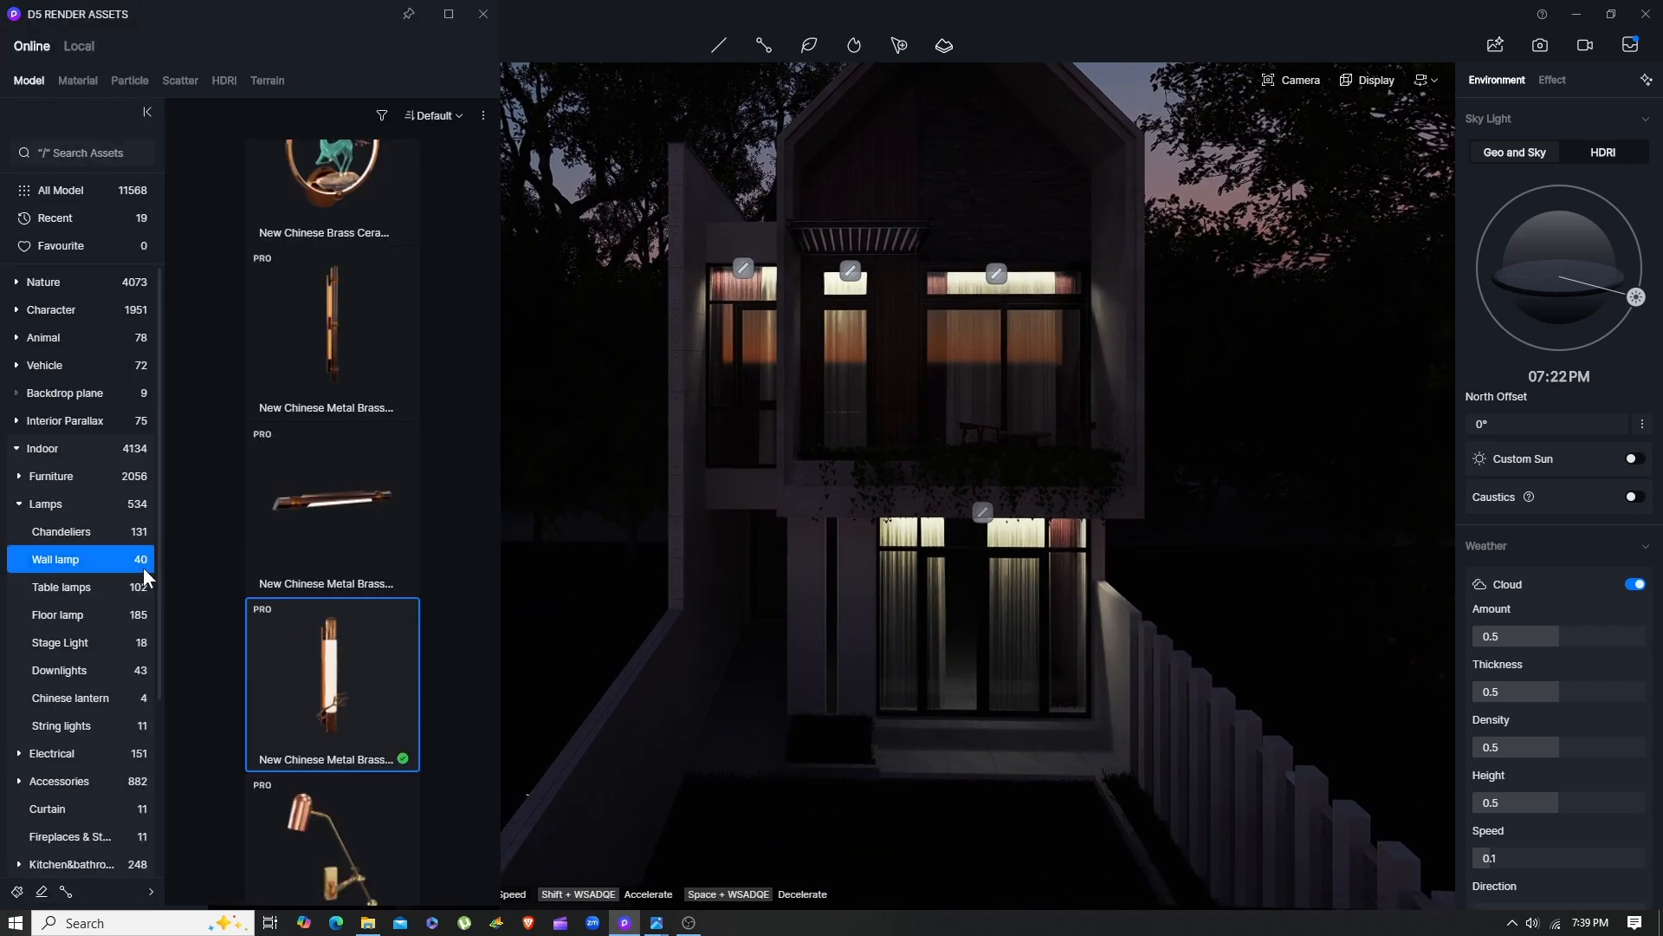
pyautogui.scroll(-10, 241, 530)
pyautogui.scroll(-1, 246, 532)
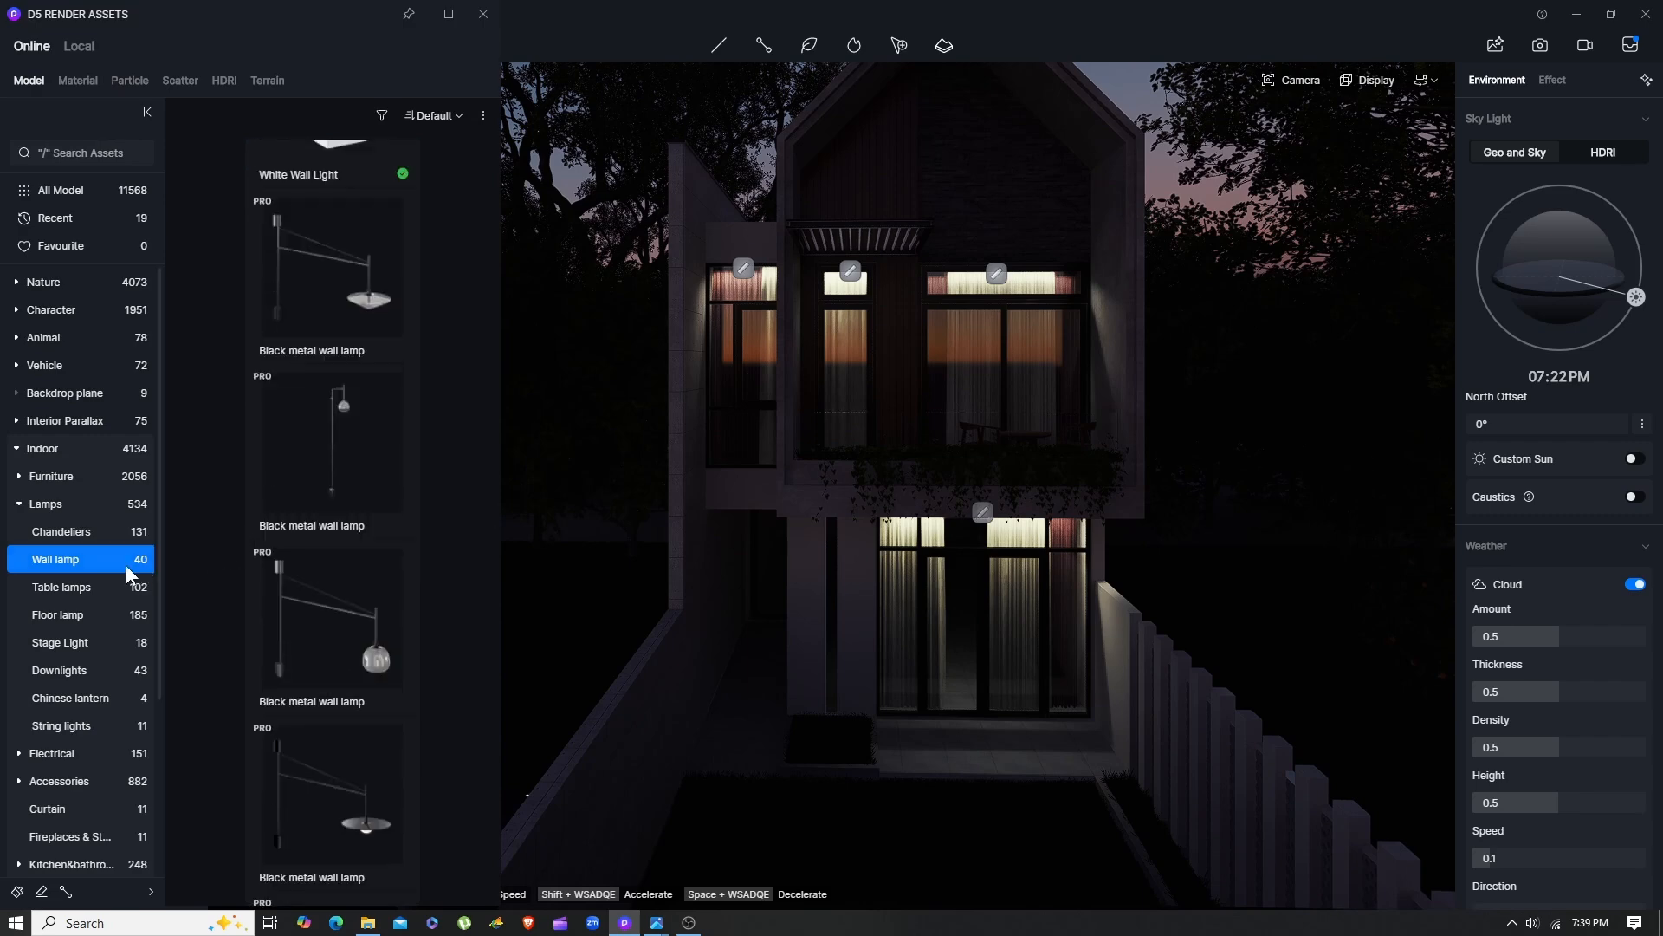
pyautogui.click(65, 639)
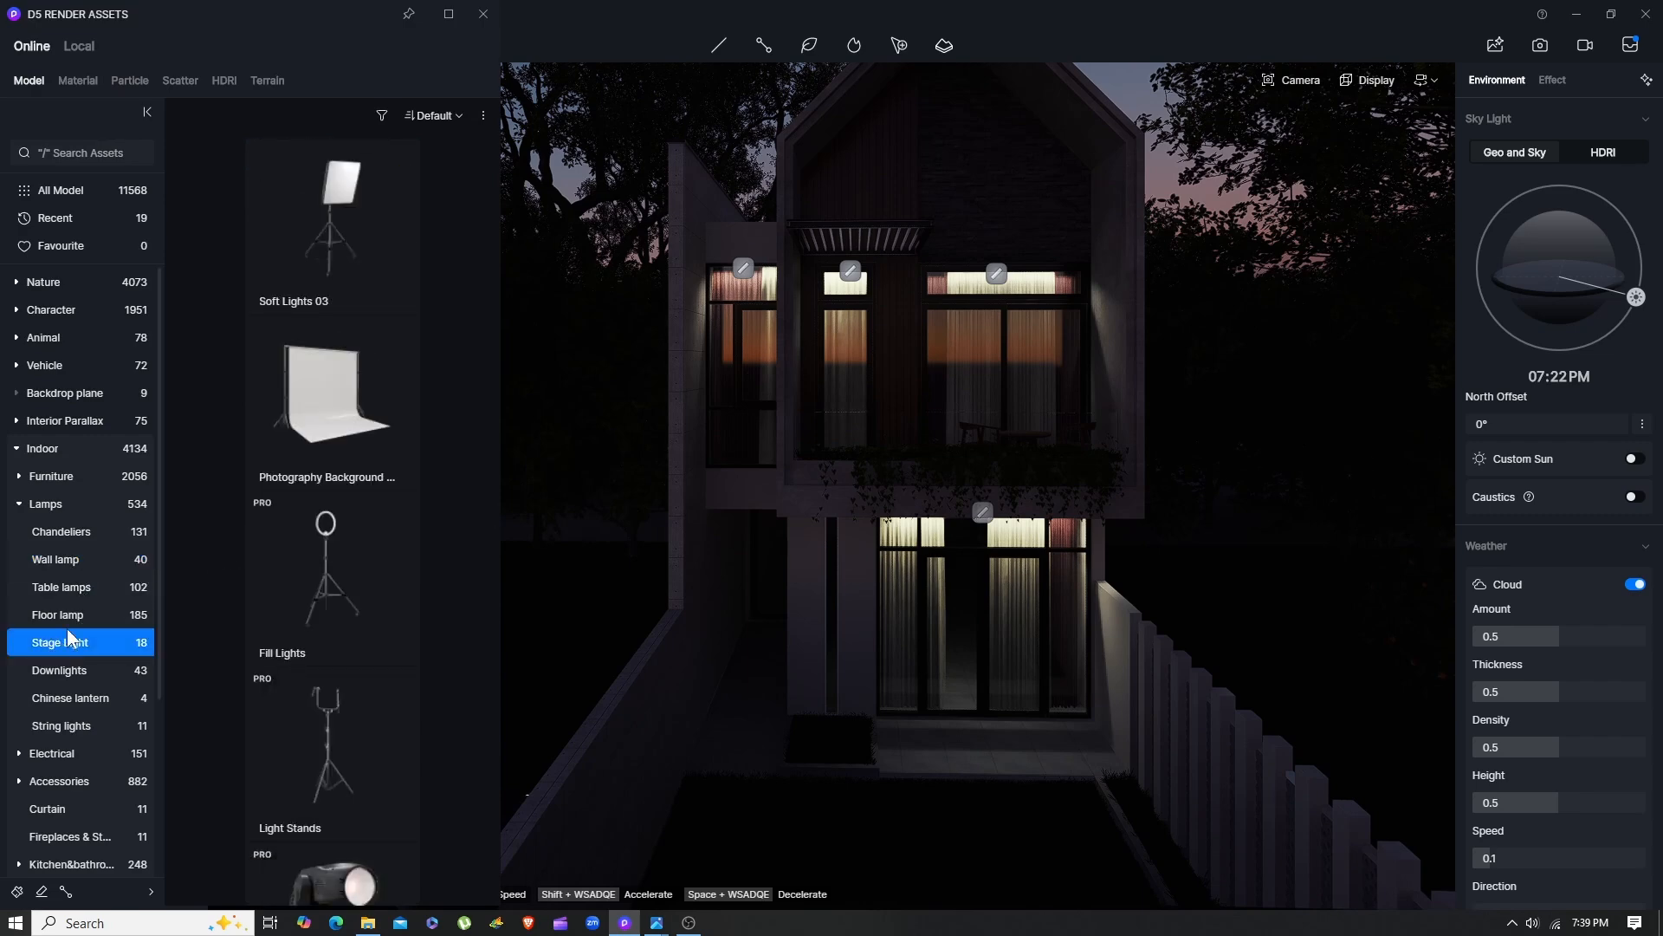
pyautogui.click(95, 669)
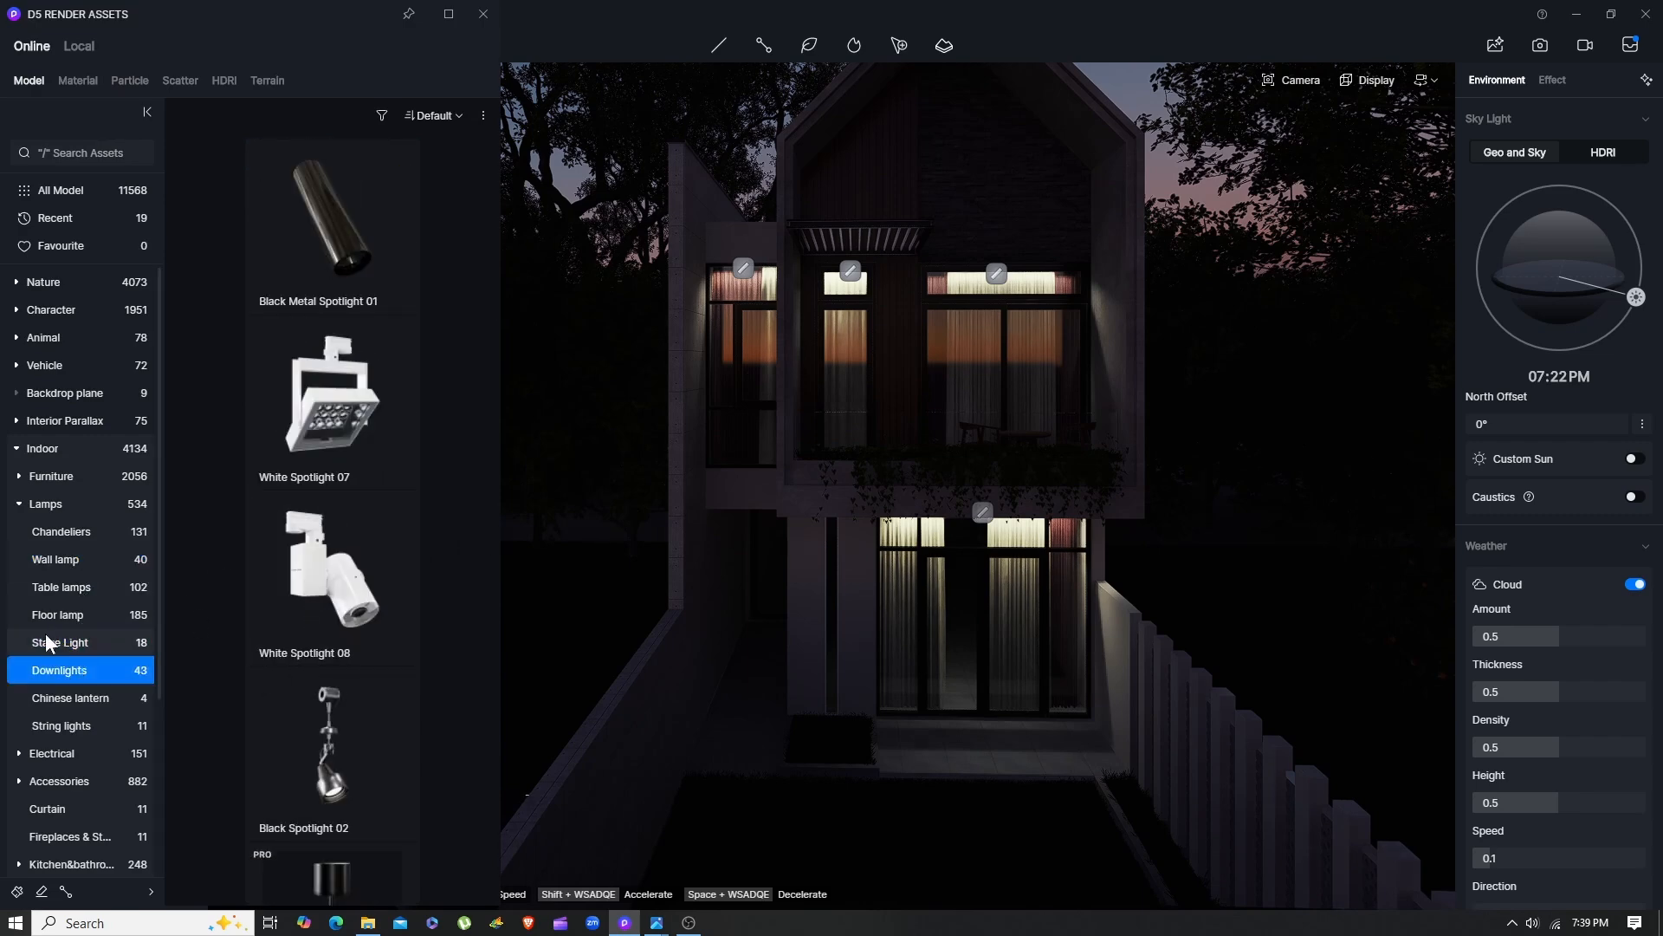
# Find the horizontal spotlights 11 model among the downlights and place one on top of the left boundary wall
pyautogui.scroll(-5, 286, 532)
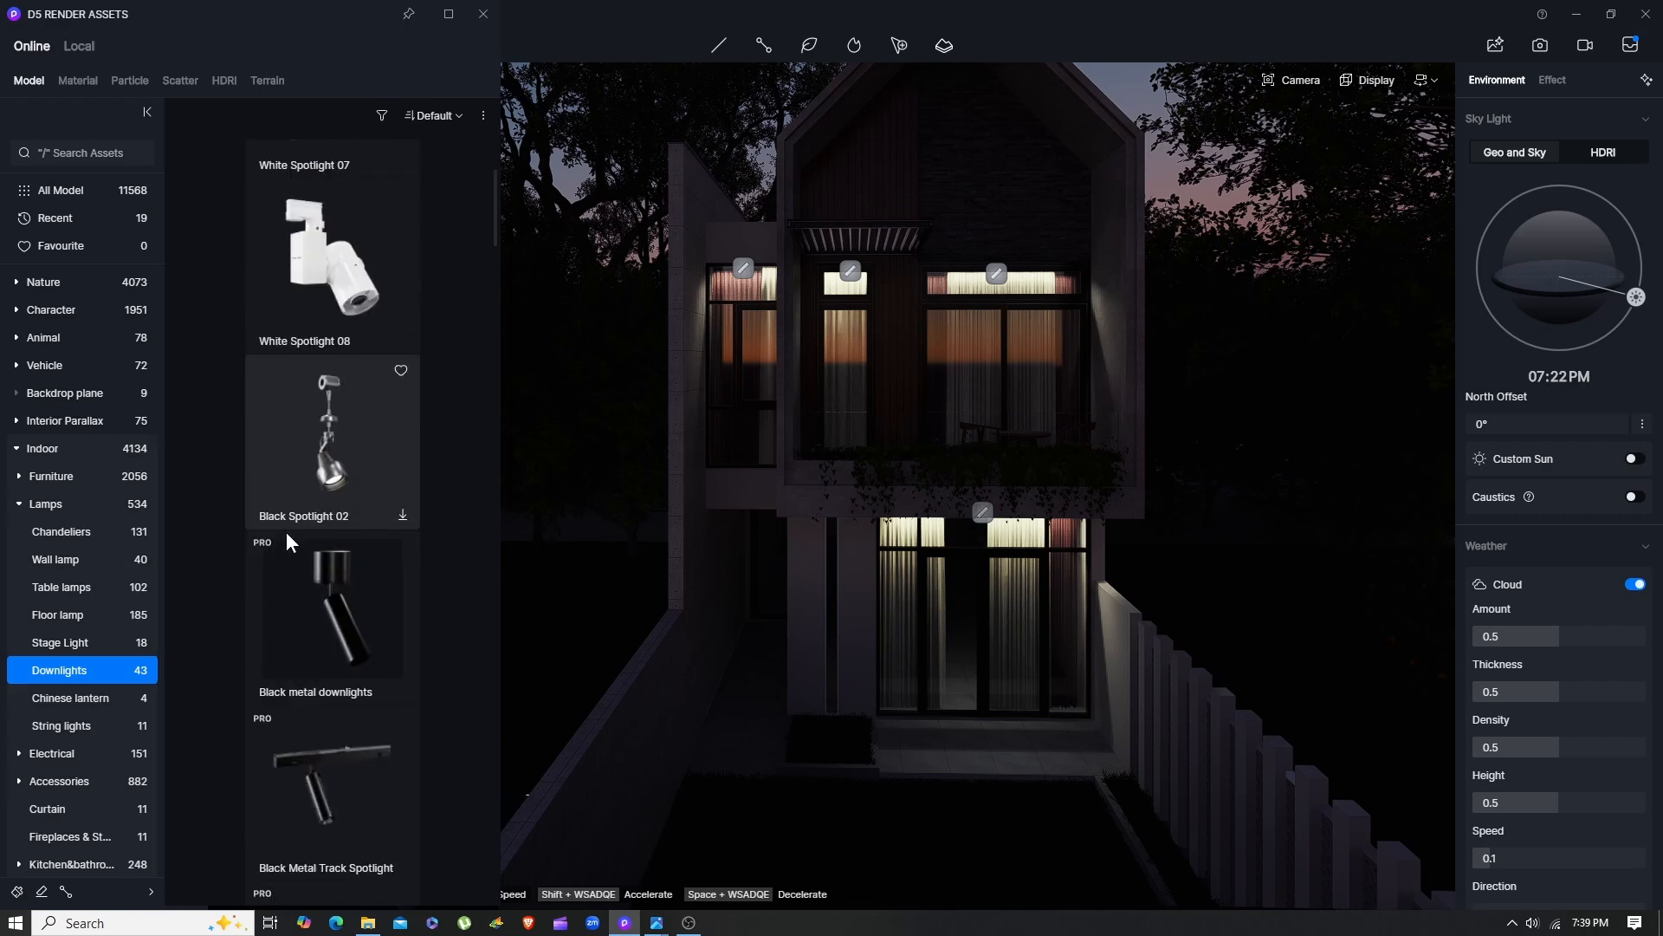
pyautogui.scroll(-5, 286, 532)
pyautogui.scroll(3, 298, 486)
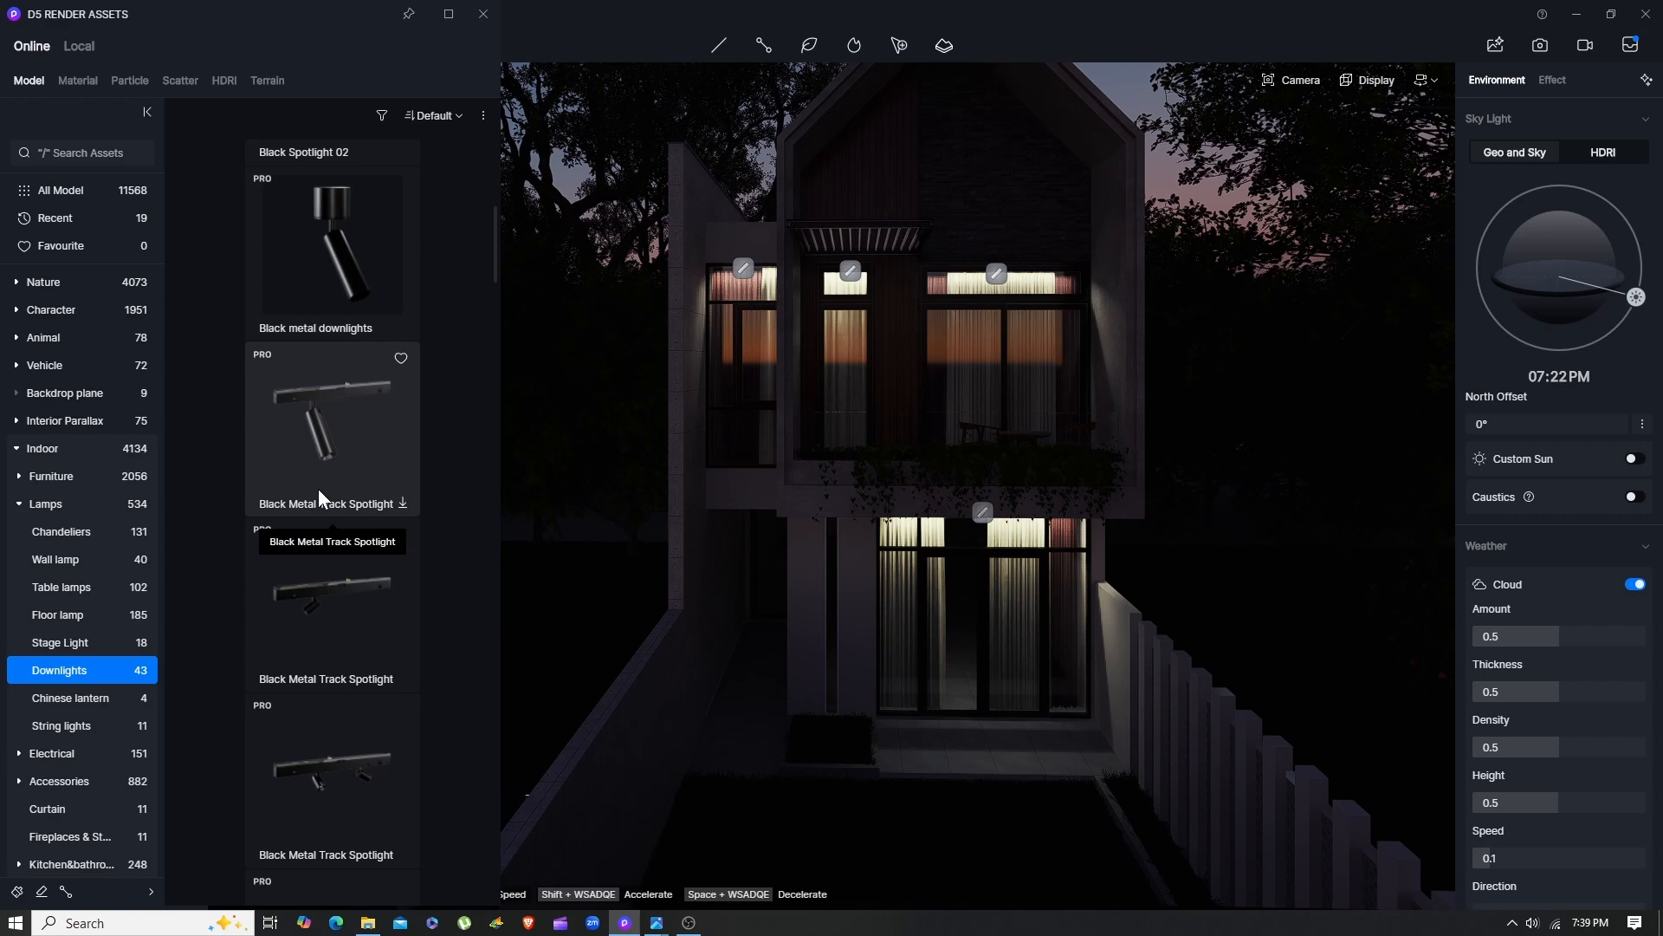
pyautogui.scroll(-5, 319, 489)
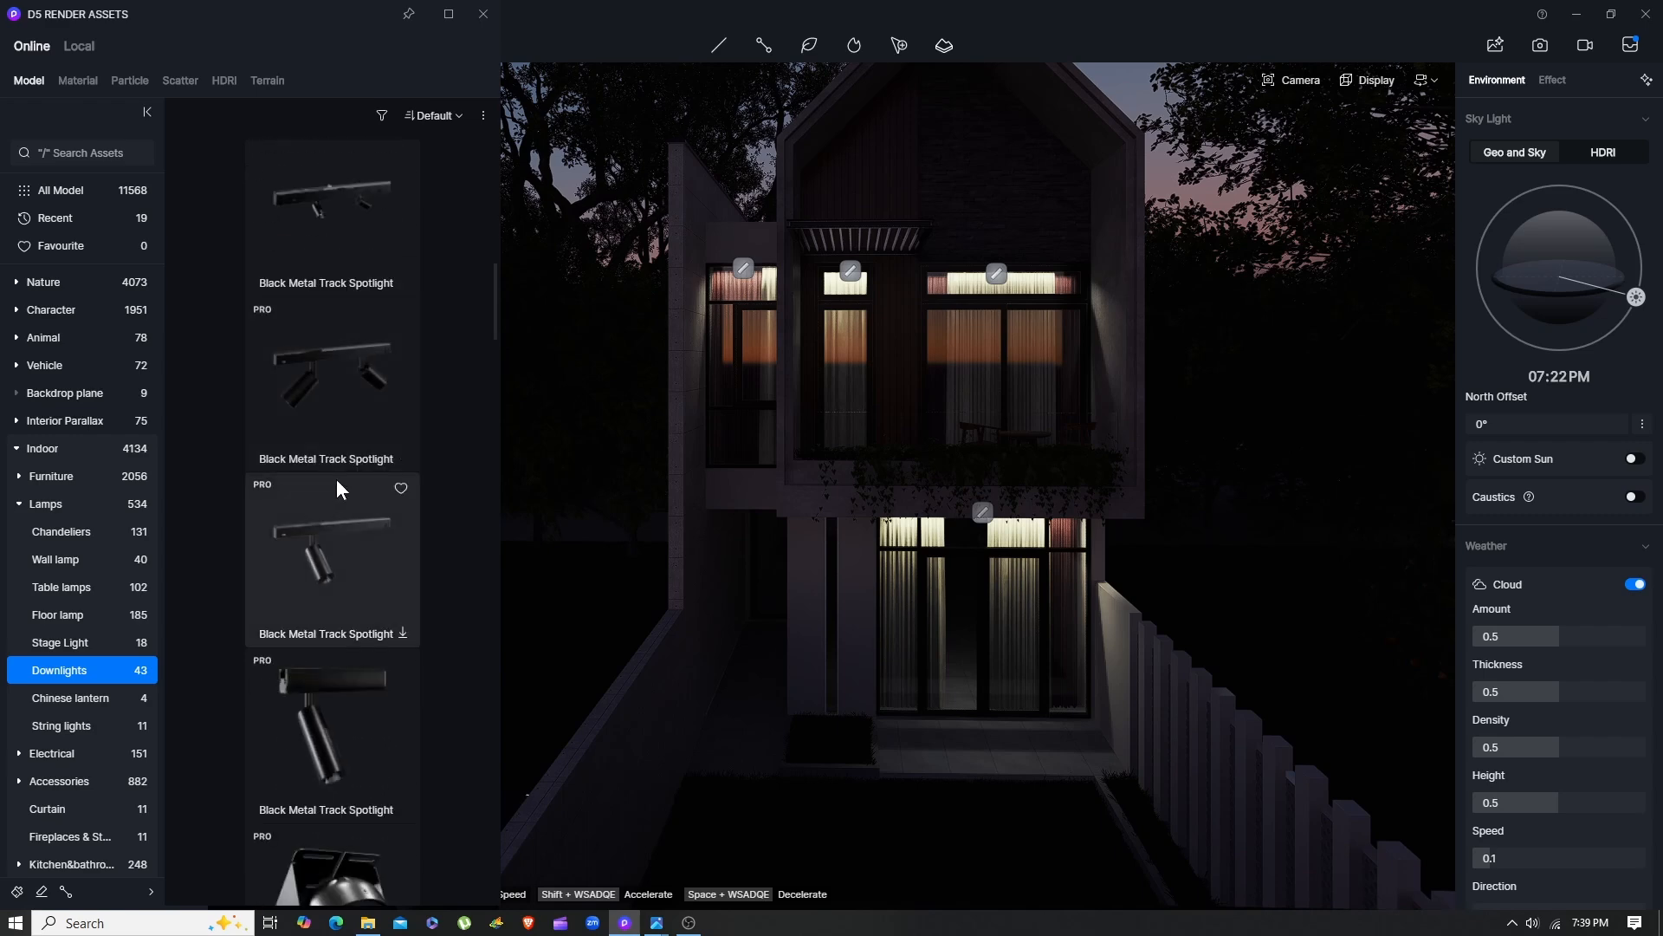
pyautogui.scroll(-1, 345, 471)
pyautogui.moveTo(492, 374); pyautogui.dragTo(480, 518)
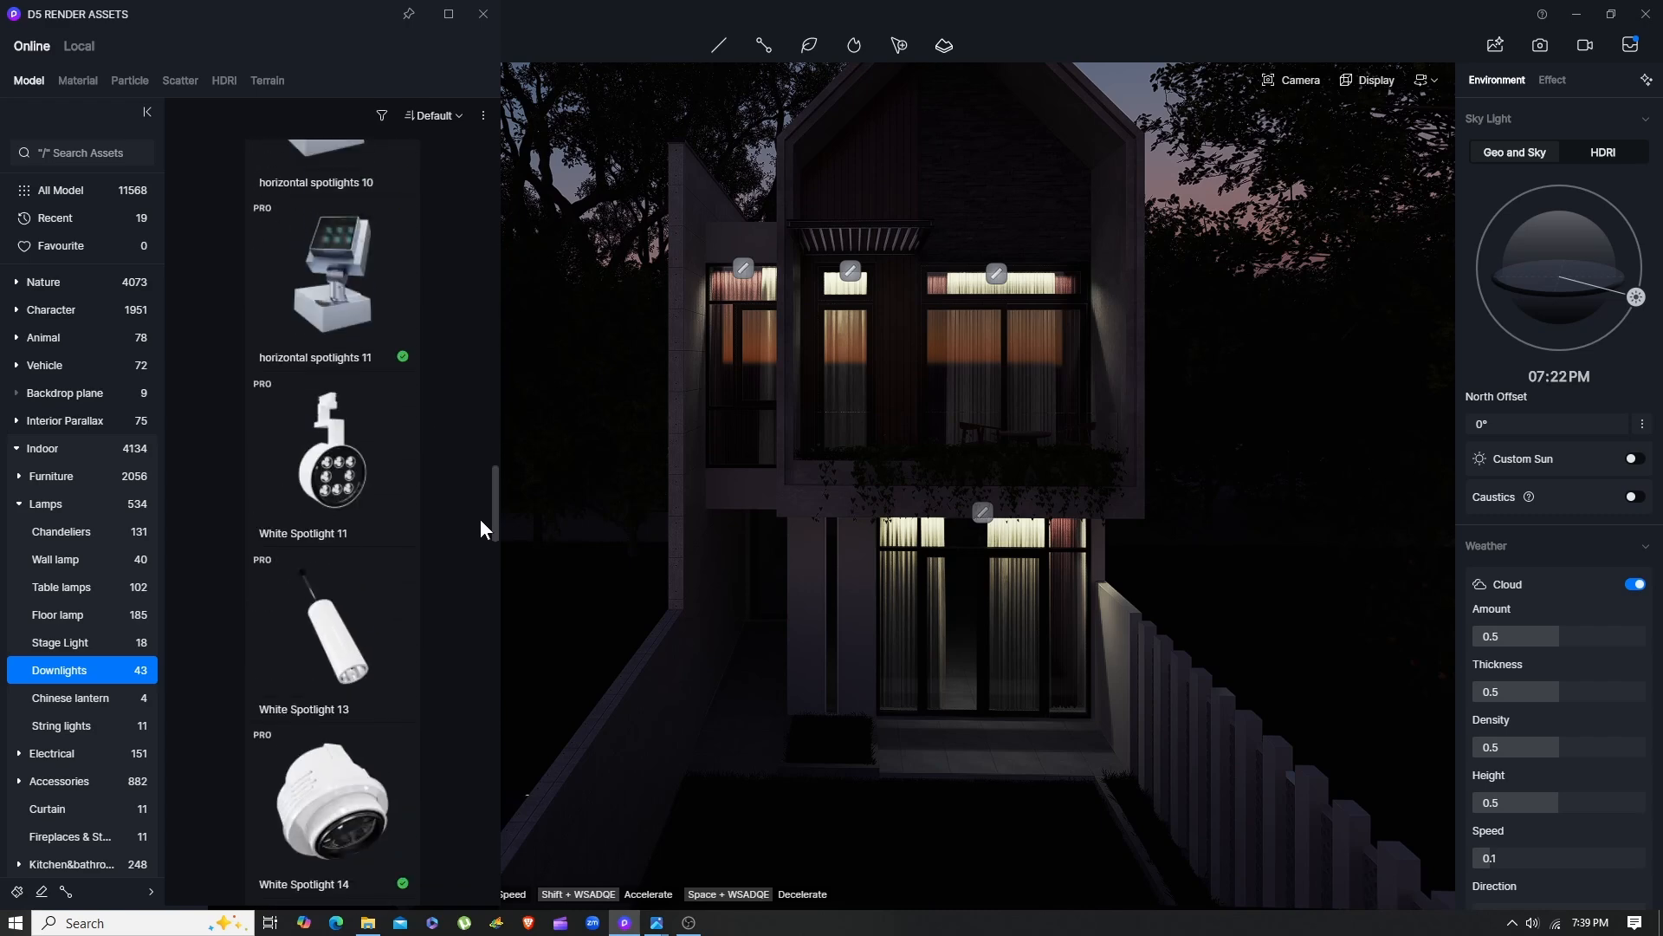
pyautogui.scroll(4, 324, 336)
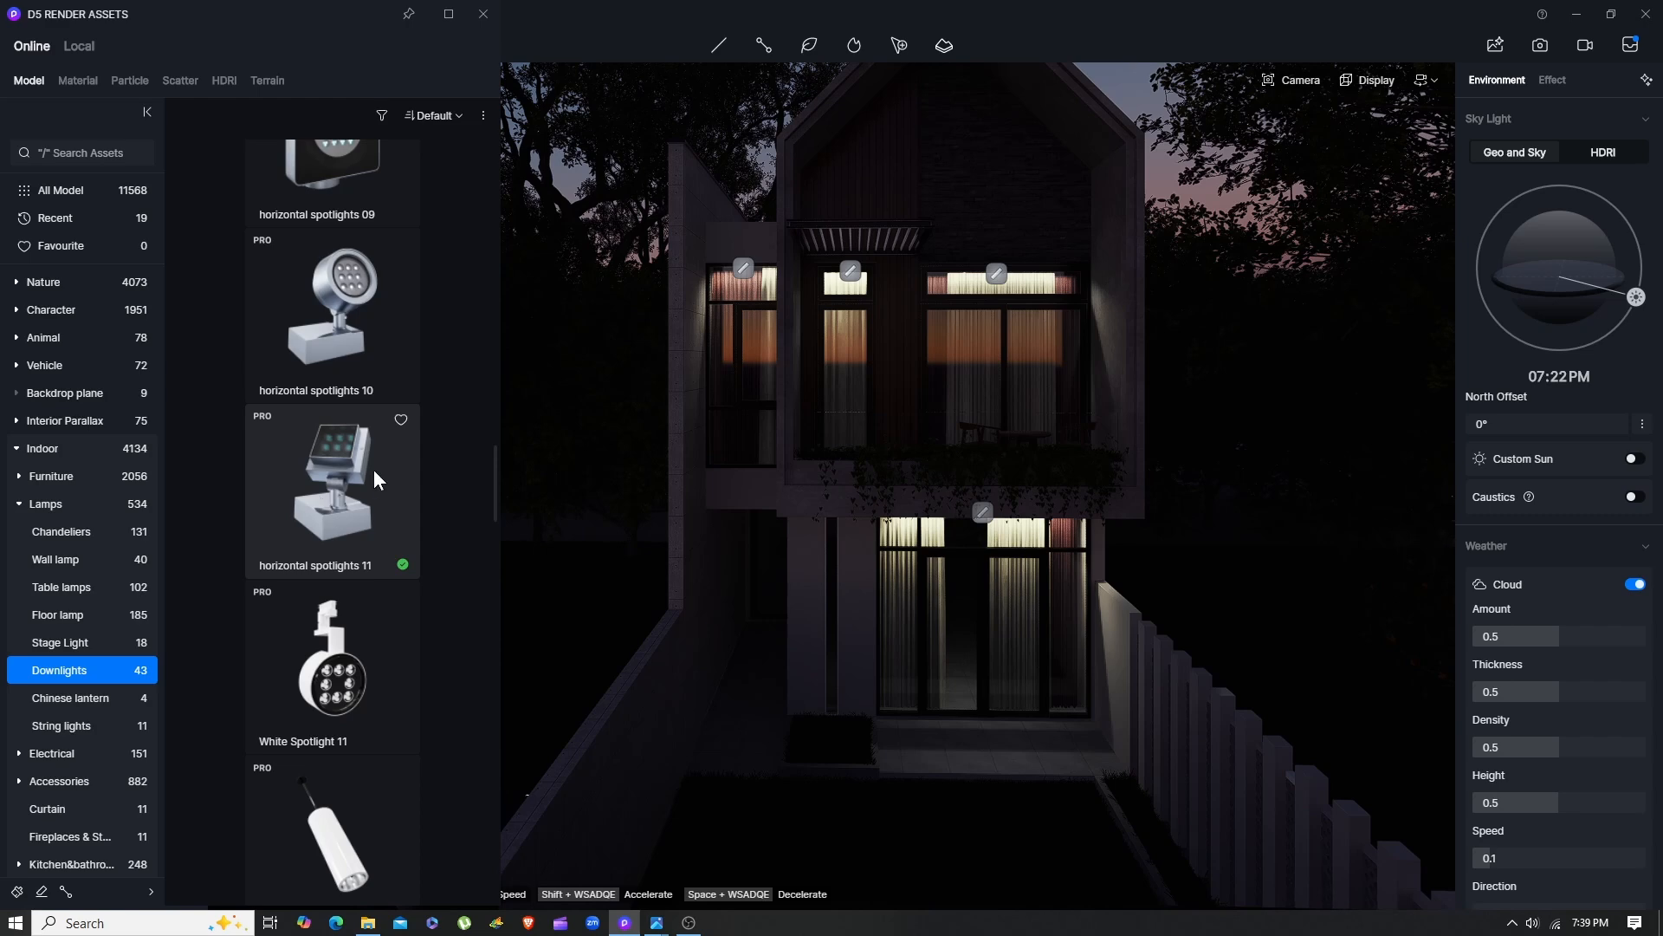
pyautogui.click(345, 553)
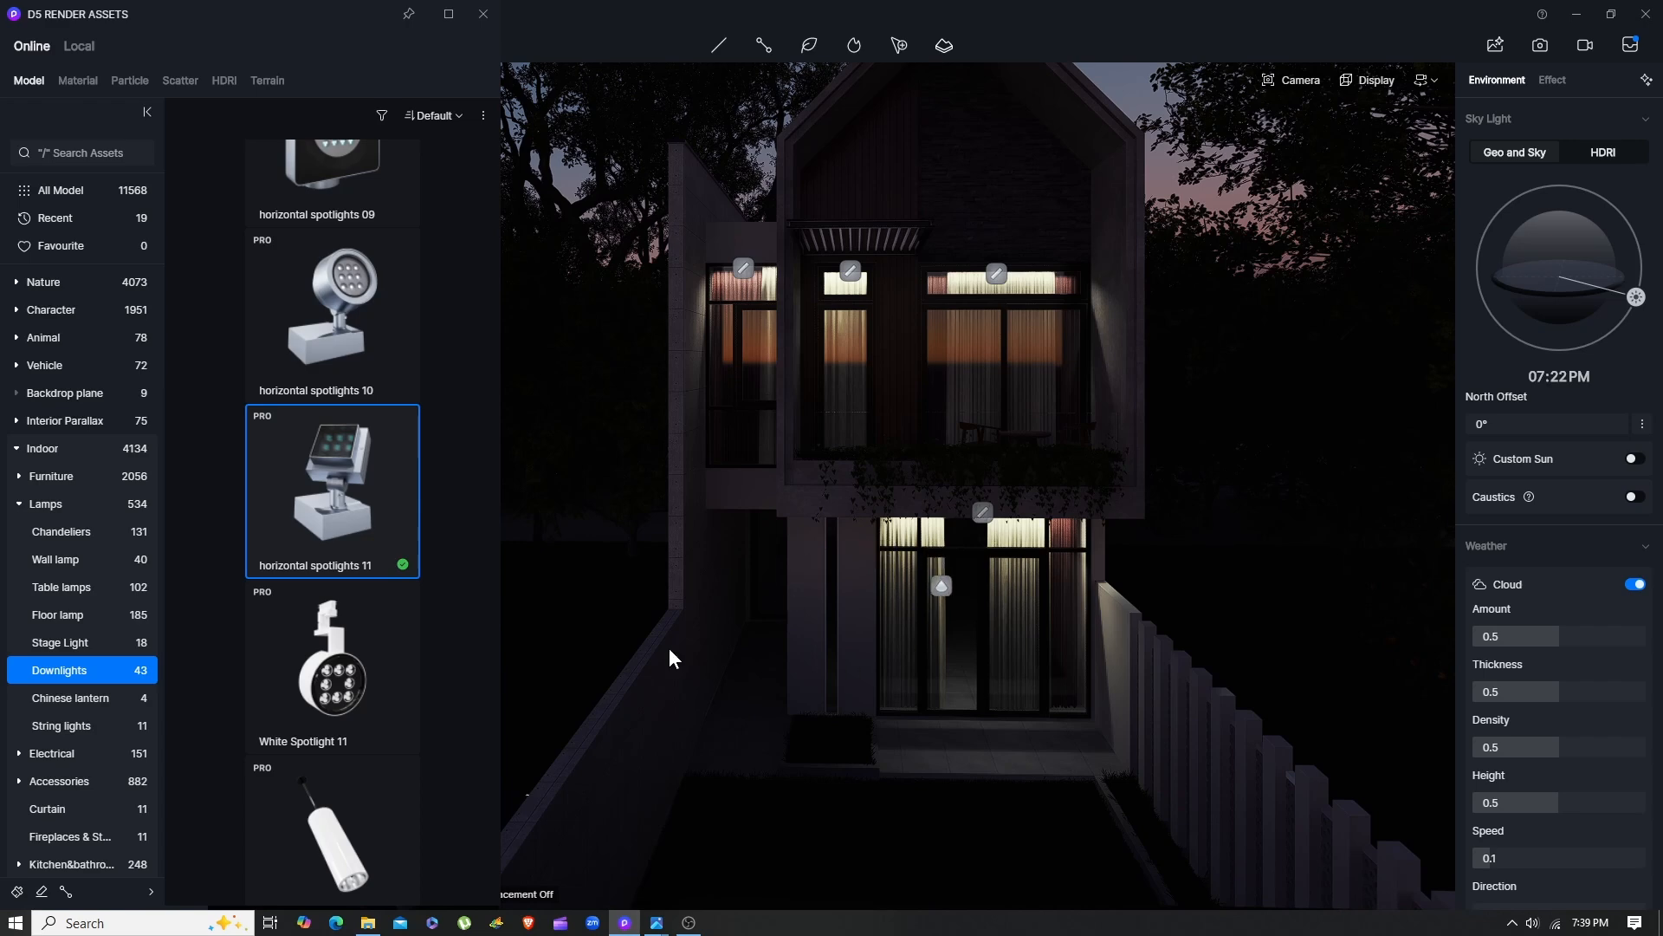
pyautogui.press('a')
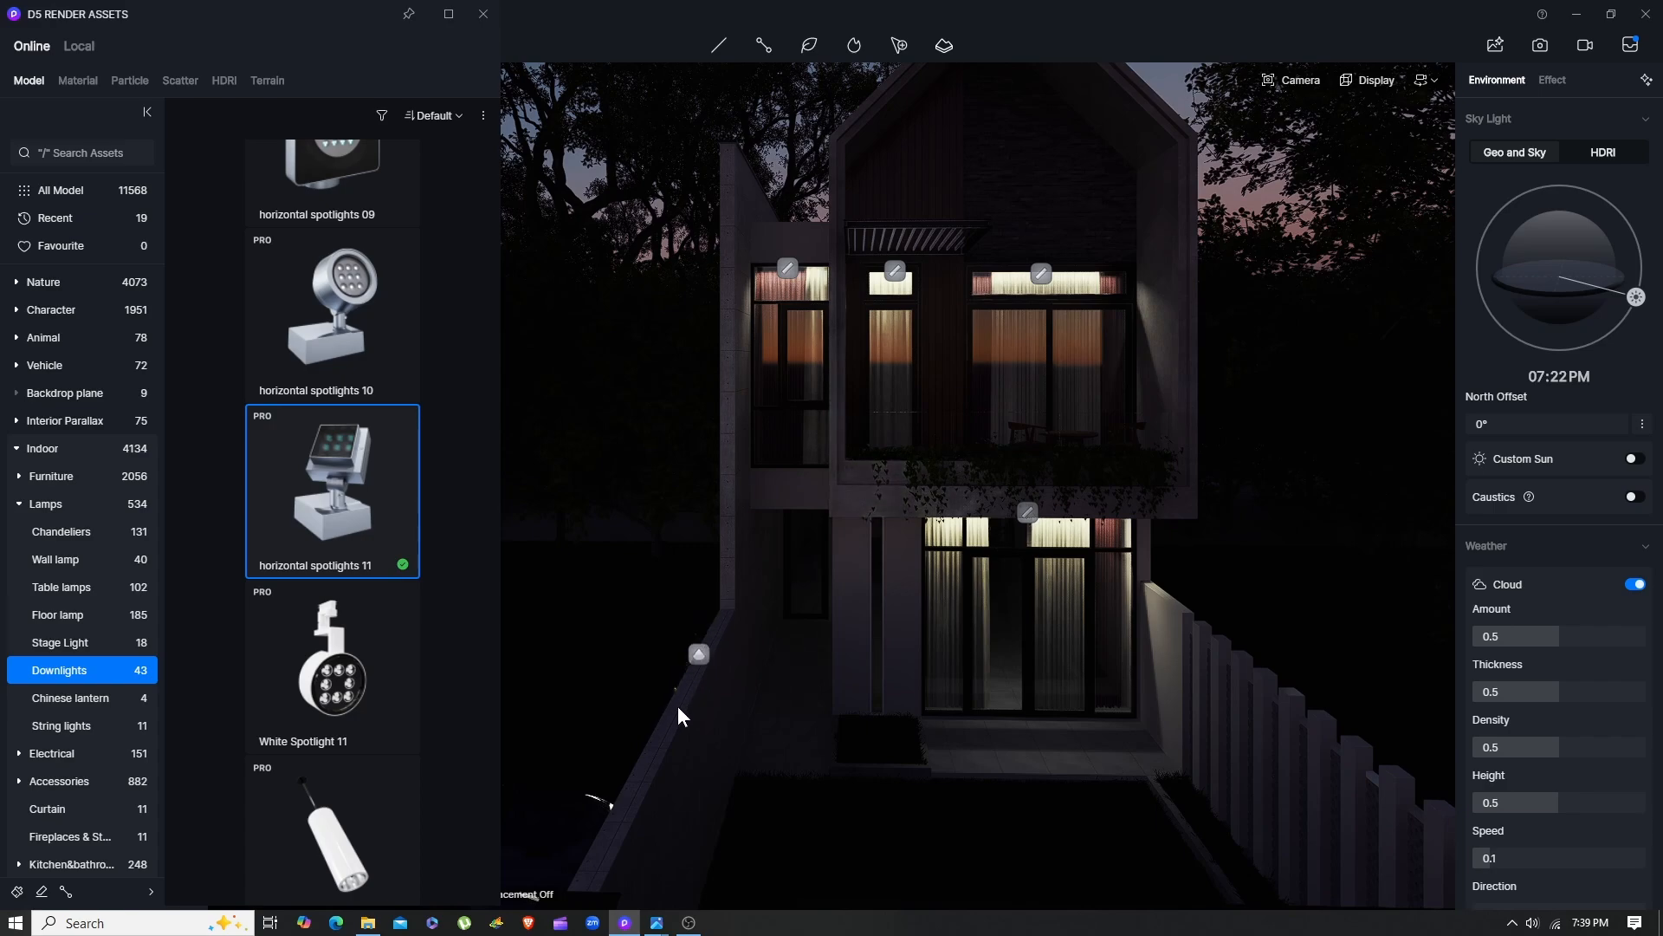
pyautogui.click(668, 728)
# Rotate the spotlight on the boundary wall to 82° about the Z axis, aiming it at the facade
pyautogui.press('a')
pyautogui.press('w')
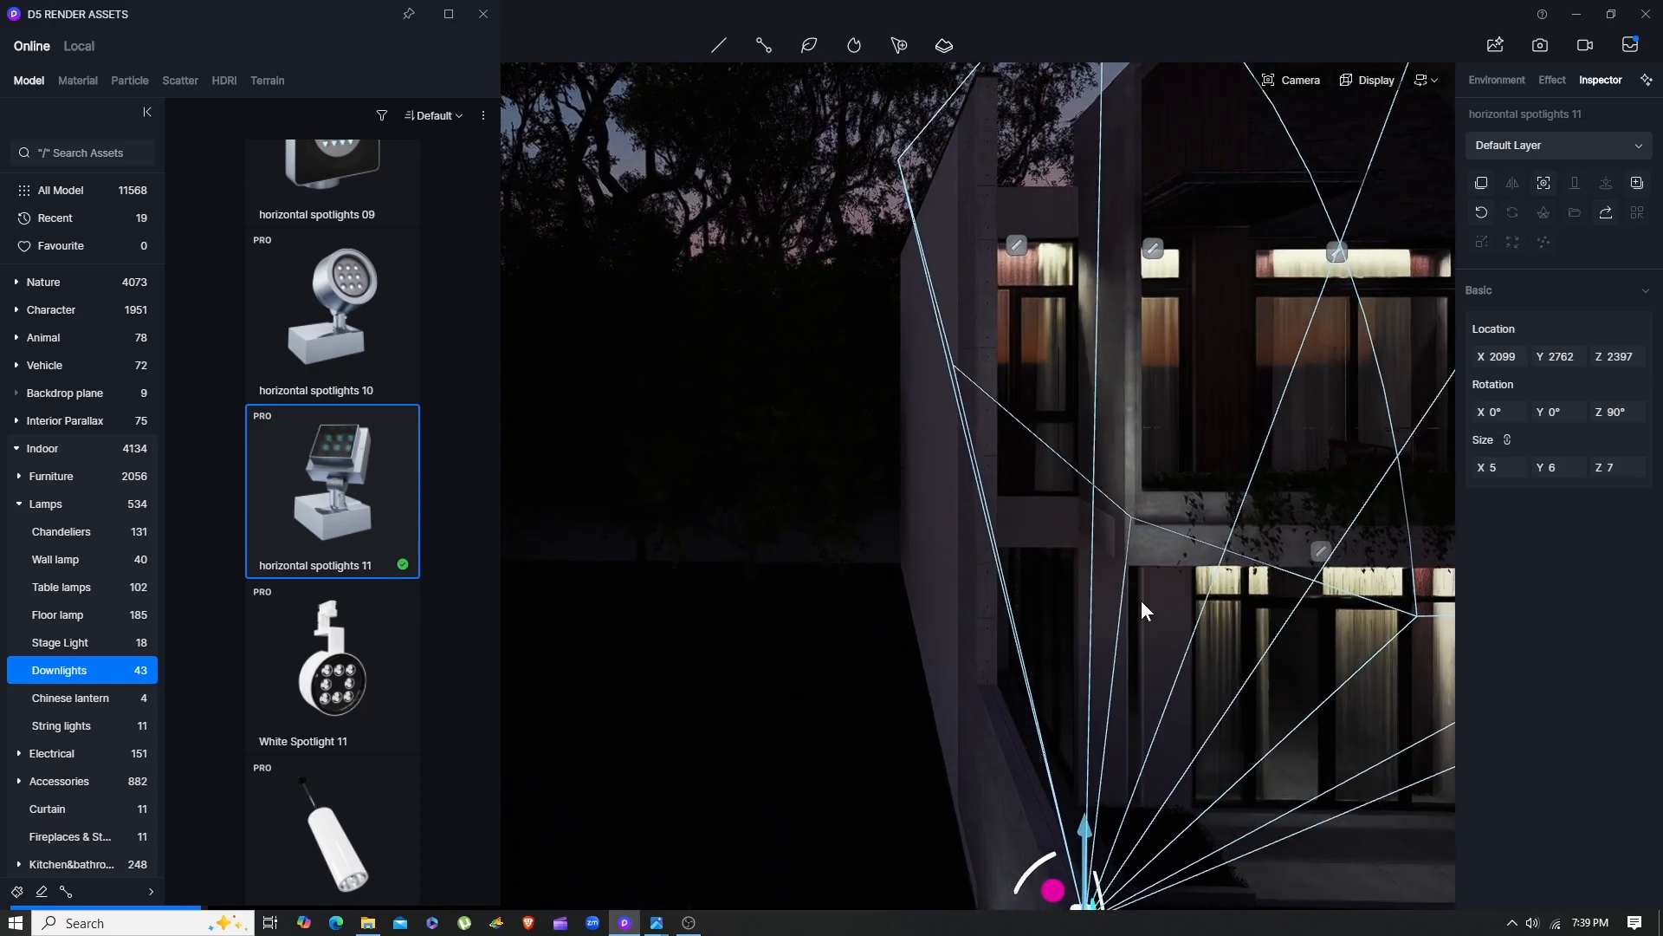
pyautogui.press('s')
pyautogui.moveTo(1142, 601); pyautogui.dragTo(993, 622, button='right')
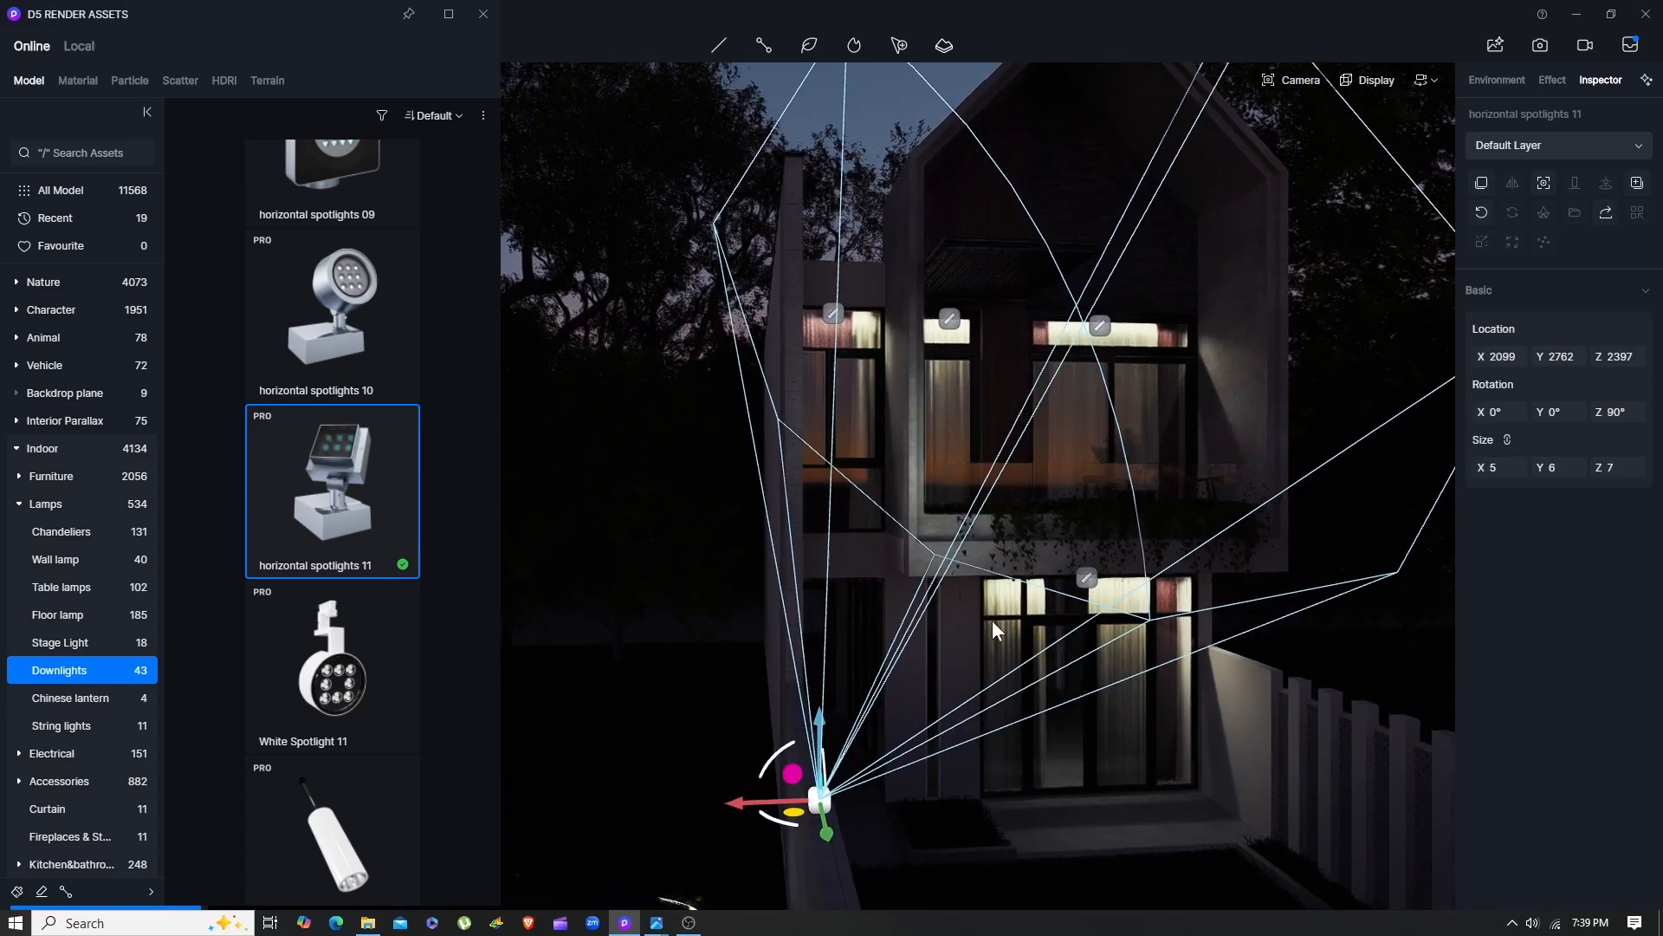
pyautogui.moveTo(772, 753)
pyautogui.mouseDown()
pyautogui.moveTo(845, 728)
pyautogui.moveTo(773, 751)
pyautogui.mouseUp()
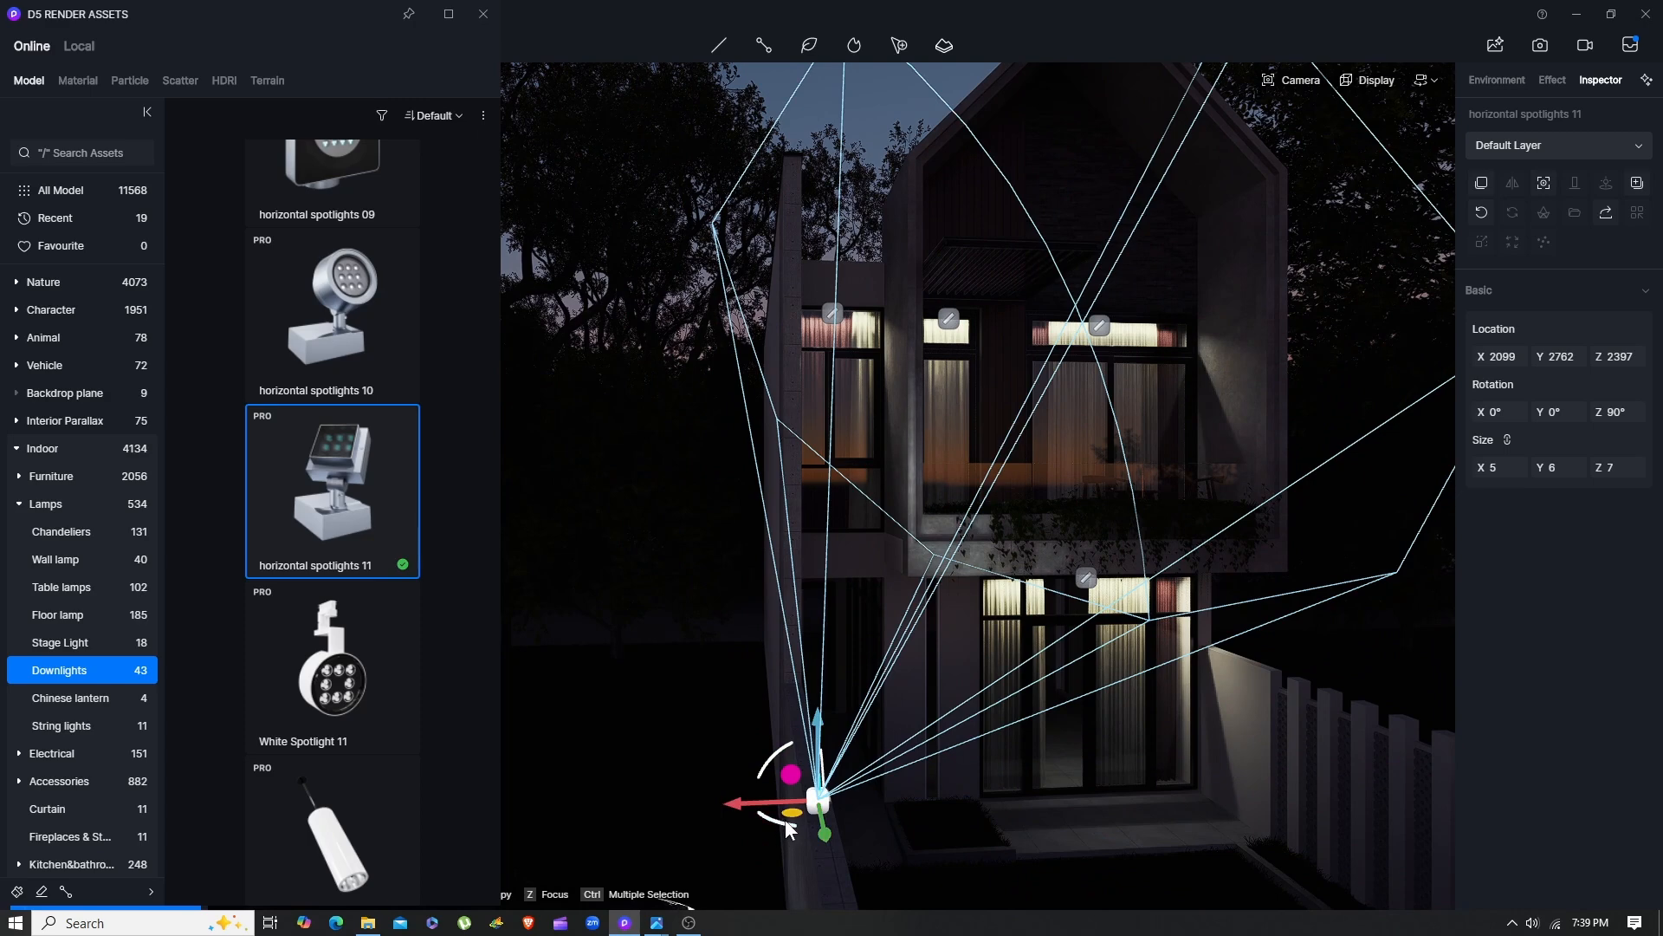
pyautogui.moveTo(785, 832); pyautogui.dragTo(790, 828)
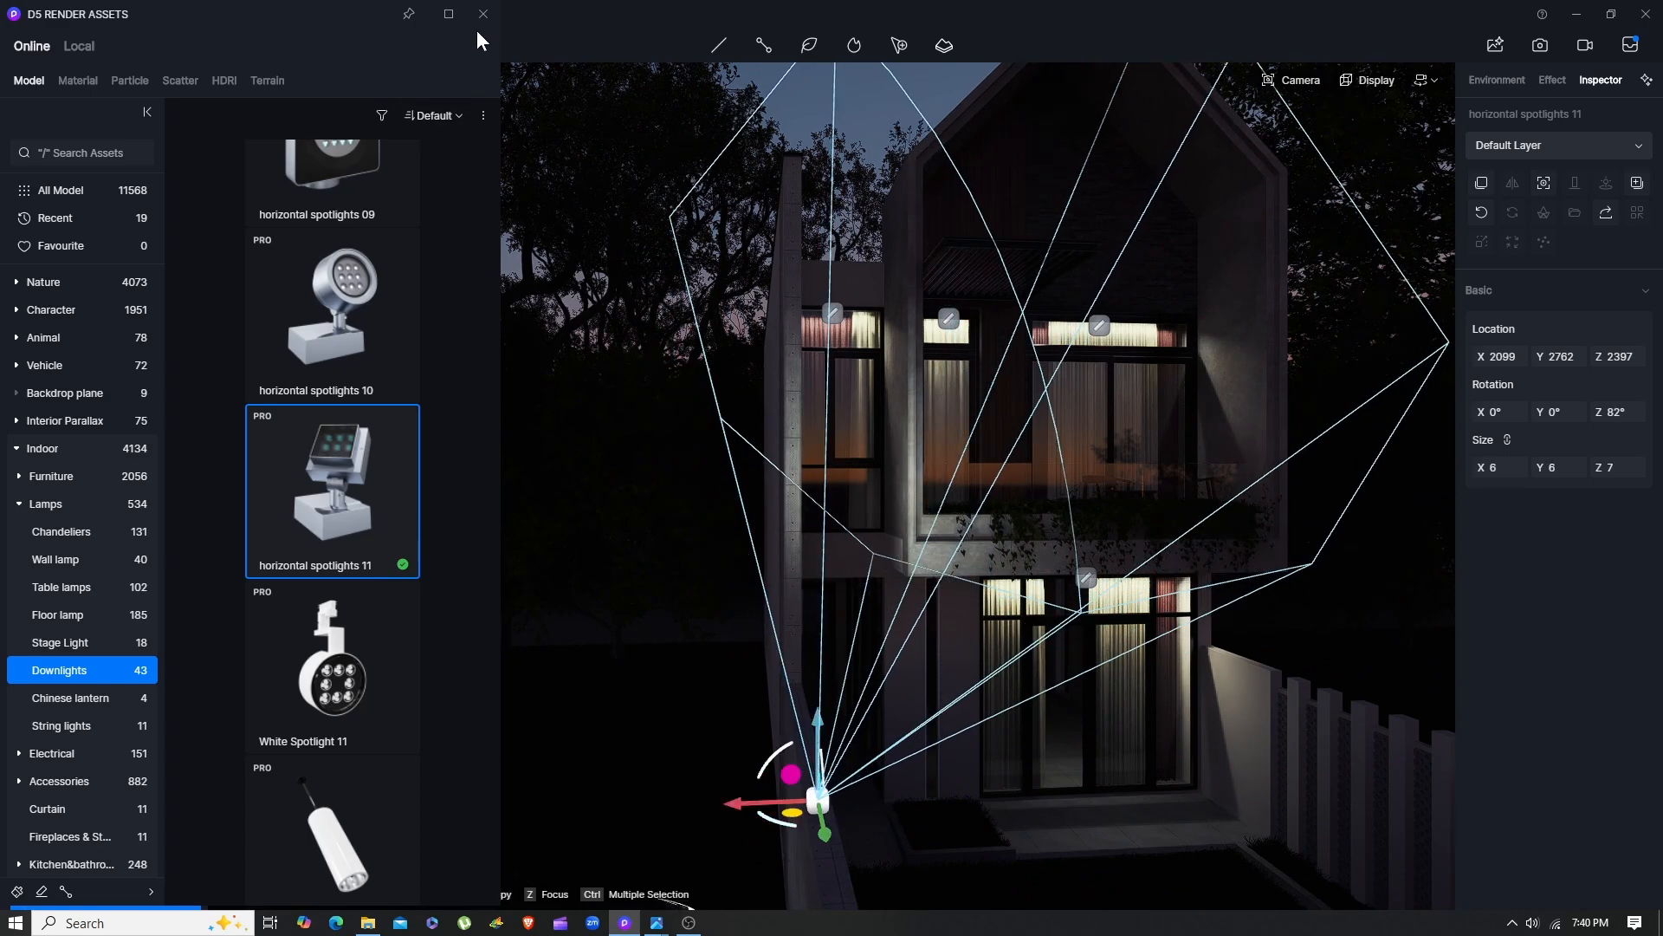
# Set the boundary wall spotlight's light to an intensity of 249.5 lm, a cone angle of 35.3 and an attenuation radius of 7799
pyautogui.click(483, 15)
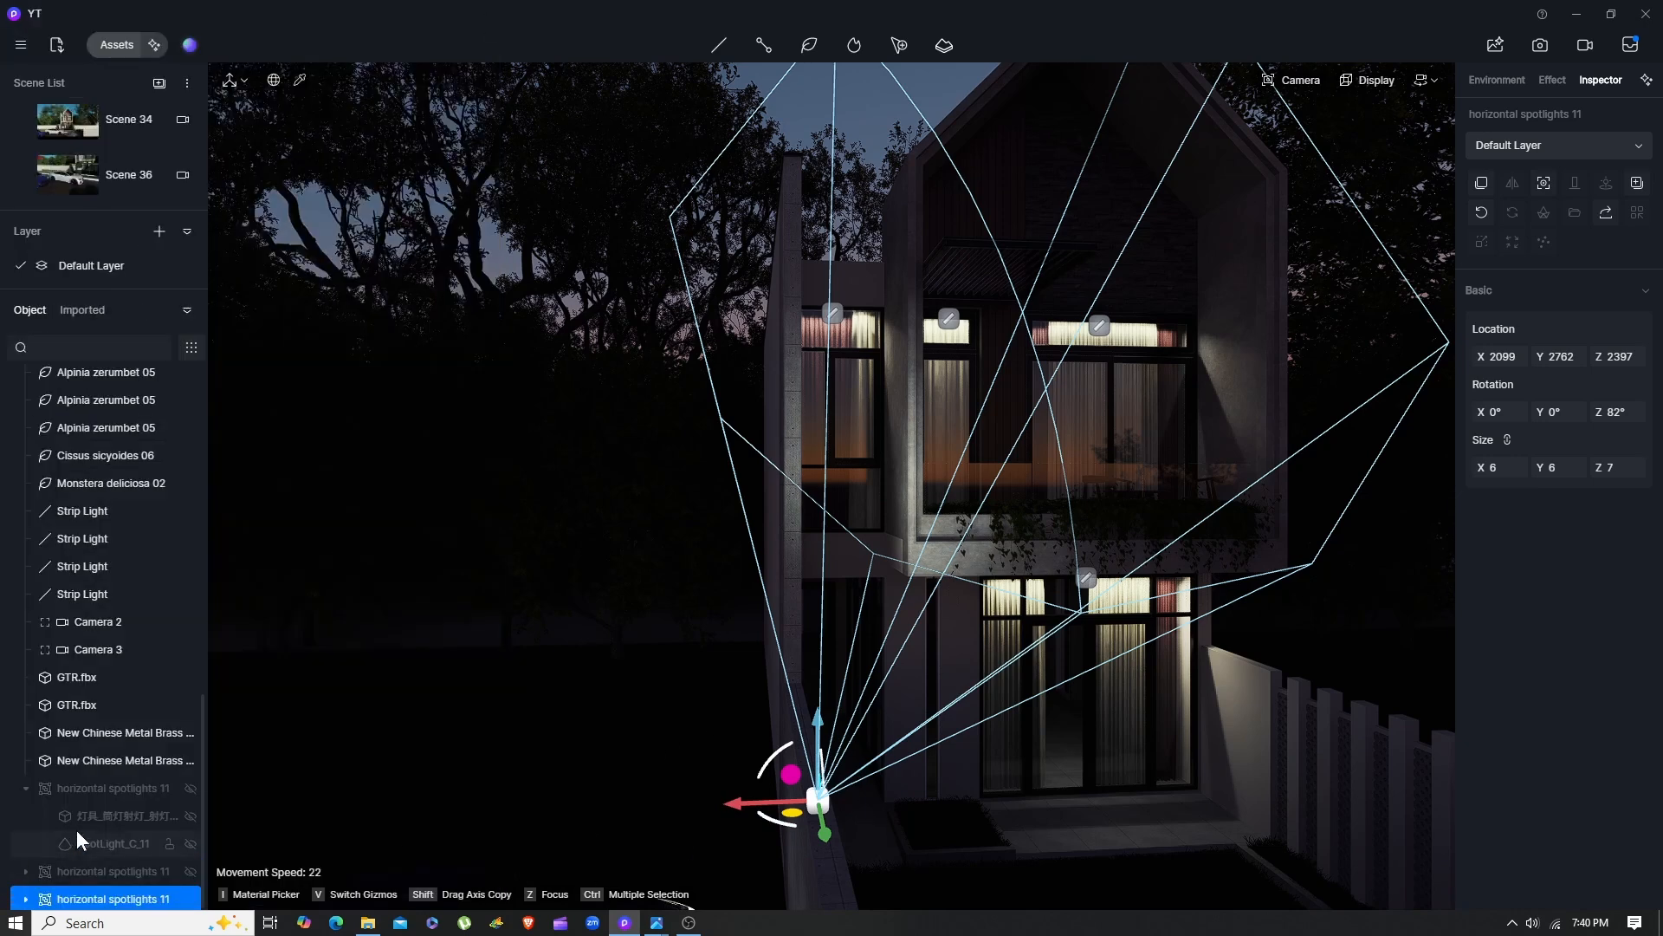
pyautogui.scroll(-1, 76, 840)
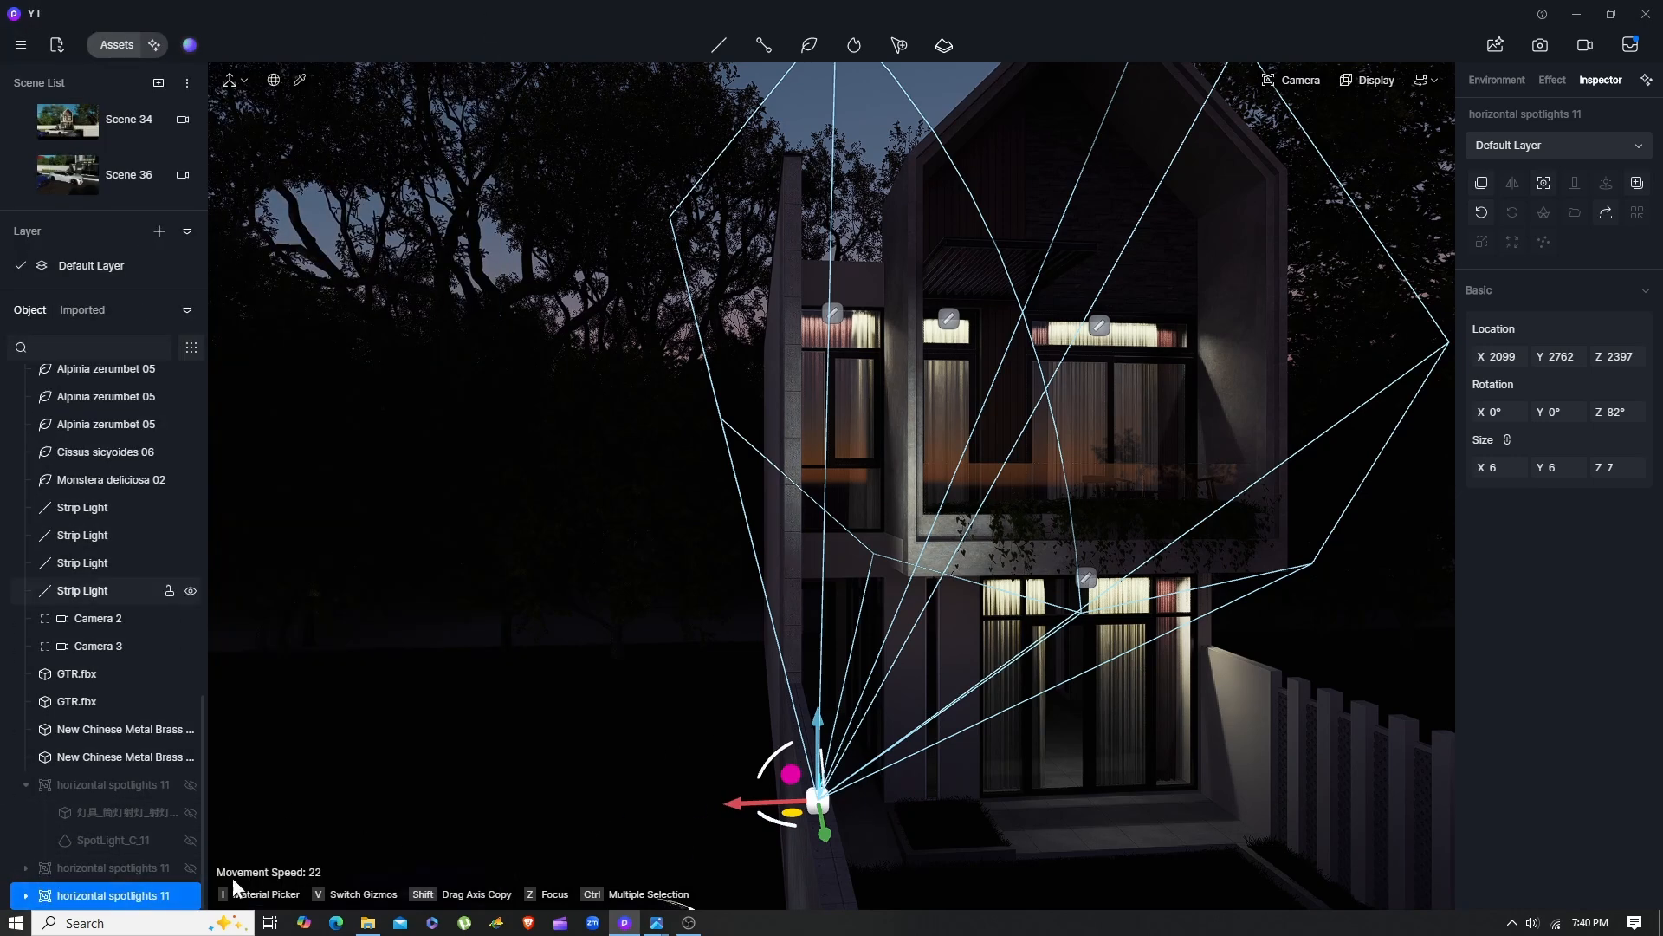
pyautogui.click(26, 895)
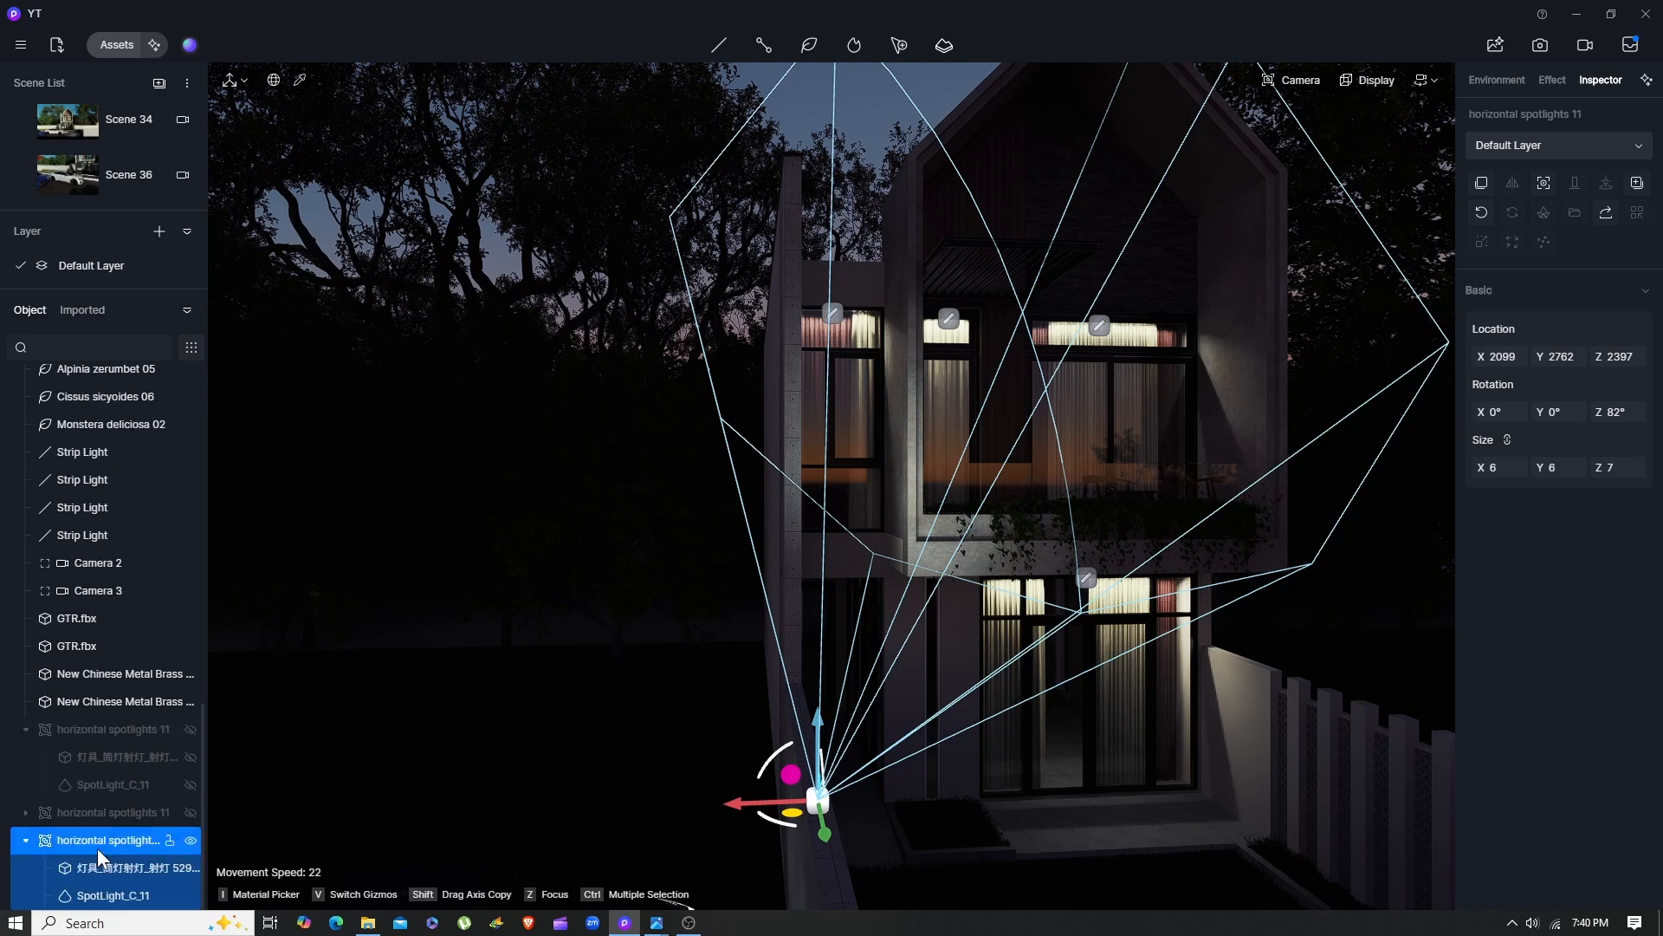
pyautogui.click(115, 893)
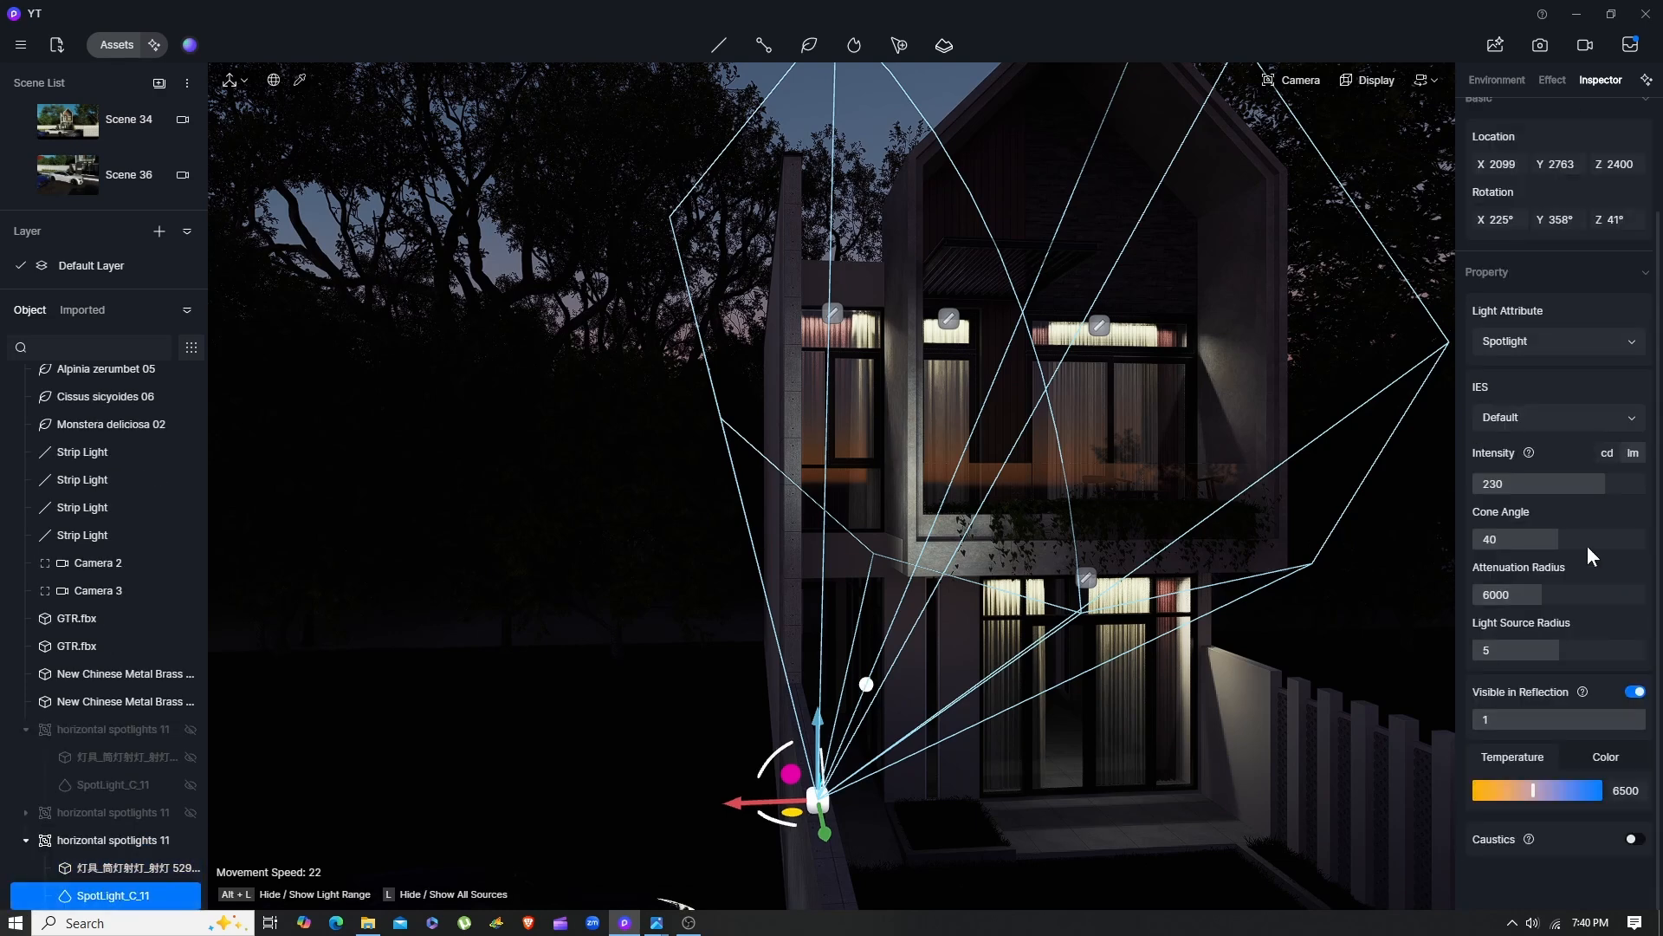
pyautogui.moveTo(1599, 484); pyautogui.dragTo(1547, 540)
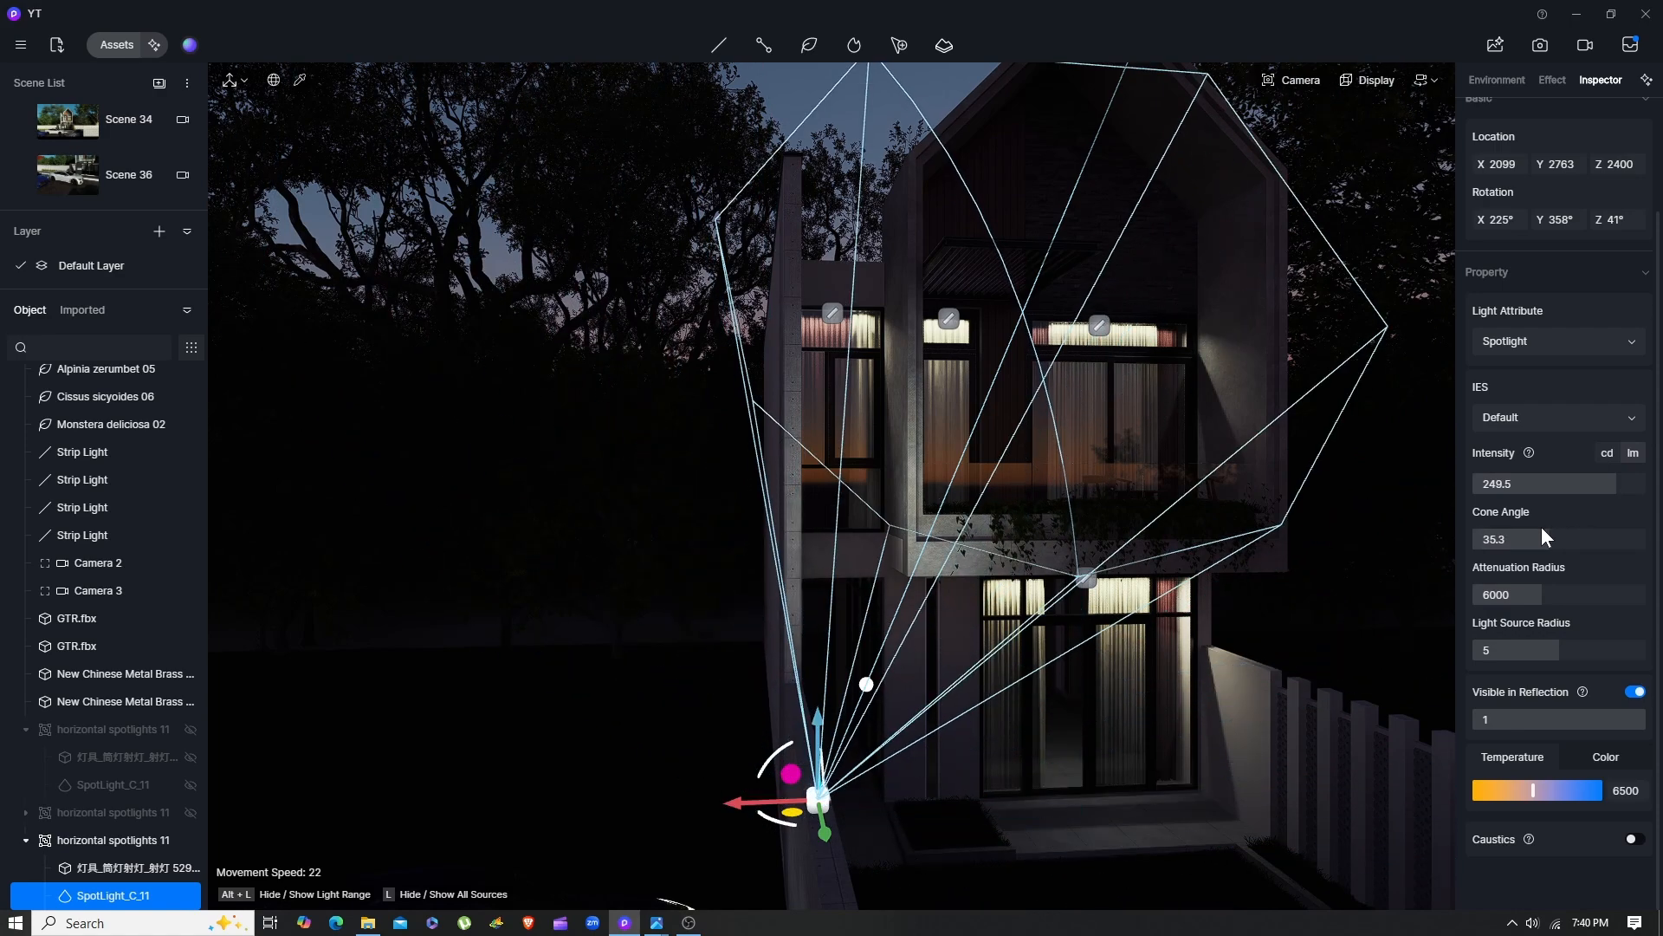
pyautogui.moveTo(1492, 598); pyautogui.dragTo(1554, 617)
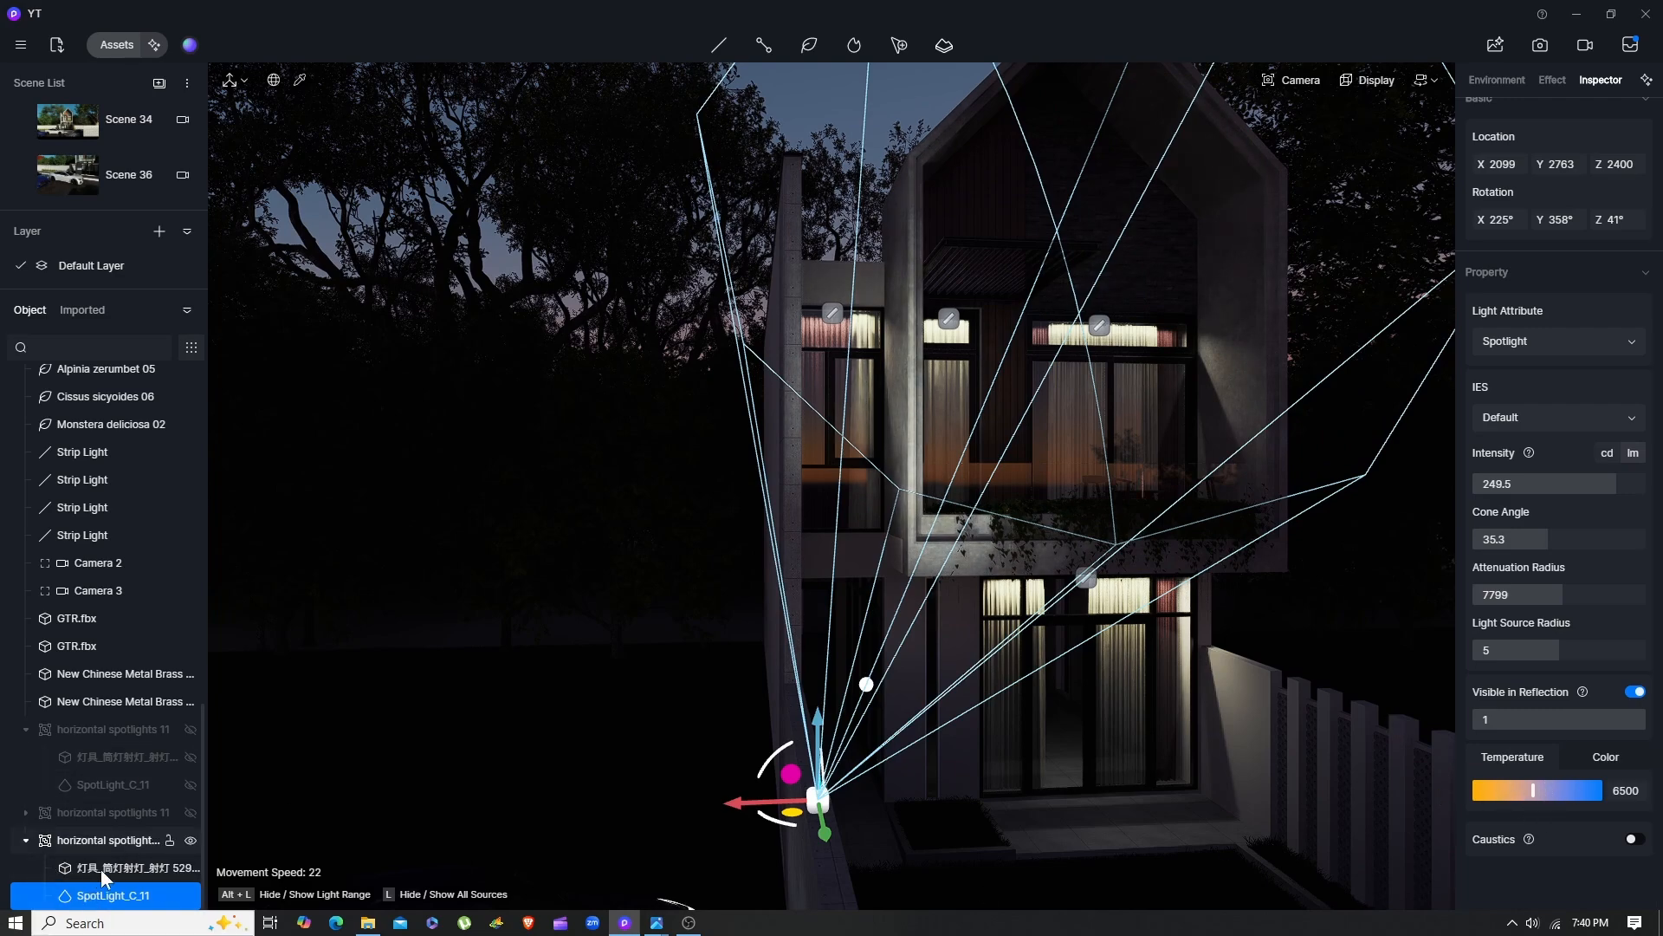
# Deselect the spotlight and unhide the two hidden horizontal spotlights 11 groups
pyautogui.press('s')
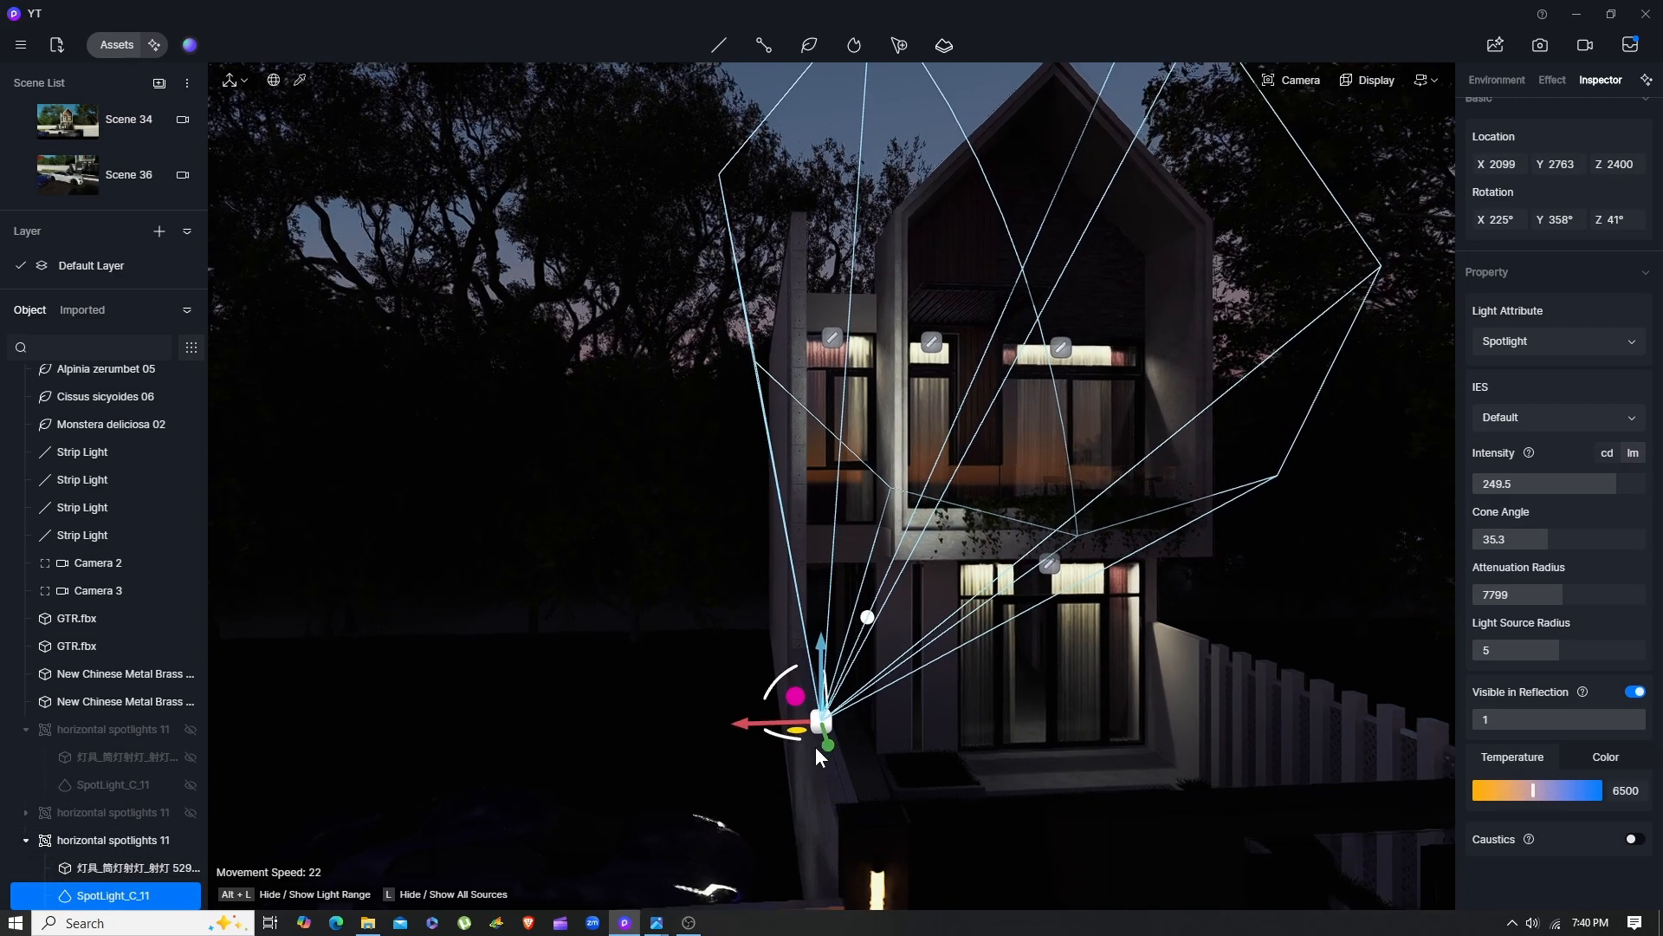
pyautogui.press('d')
pyautogui.press('w')
pyautogui.press('d')
pyautogui.press('s')
pyautogui.press('a')
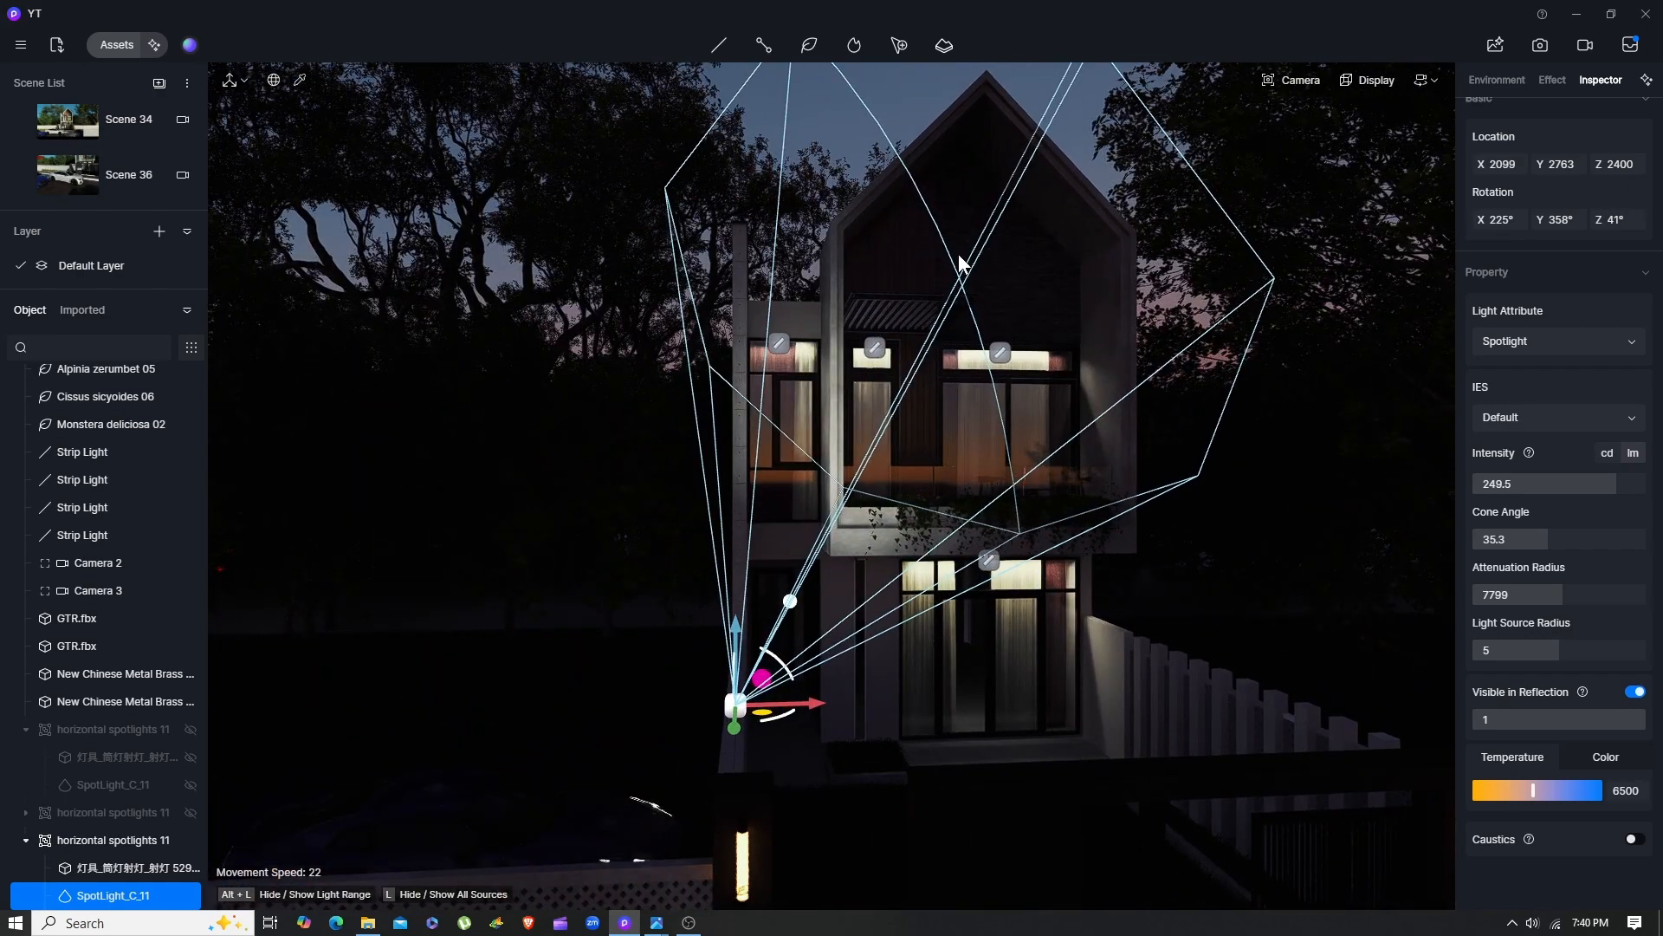
pyautogui.press('Escape')
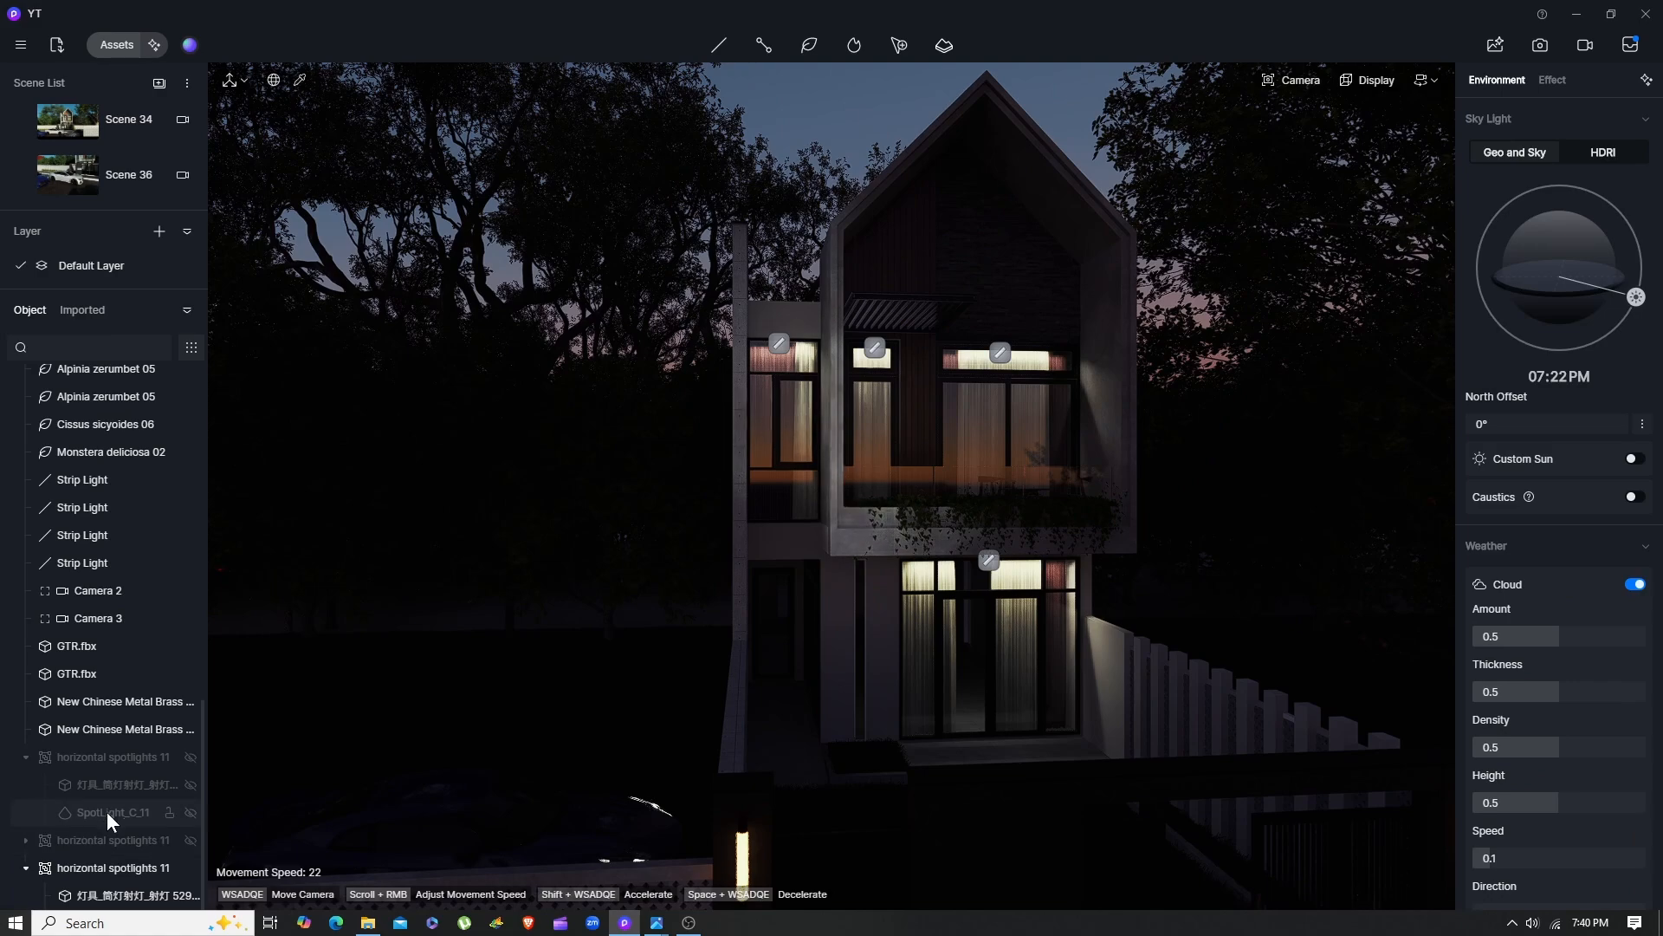
pyautogui.click(191, 758)
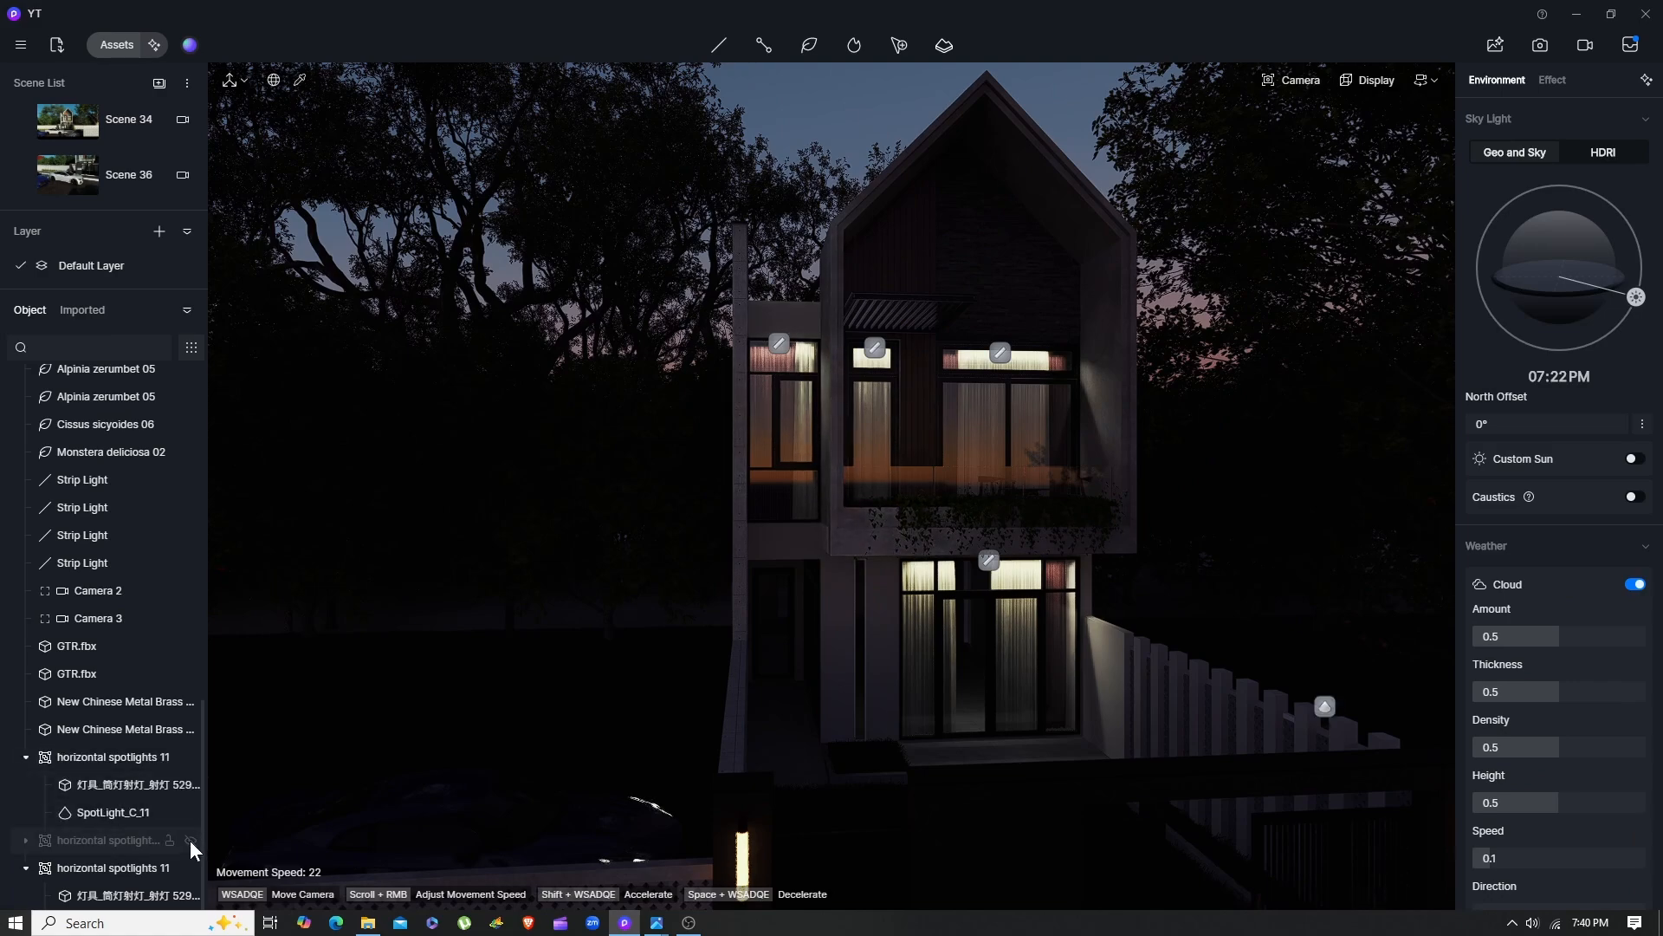
pyautogui.click(190, 842)
# Inspect the spotlights along the side walls and the beam of the left wall's spotlight against the facade
pyautogui.press('d')
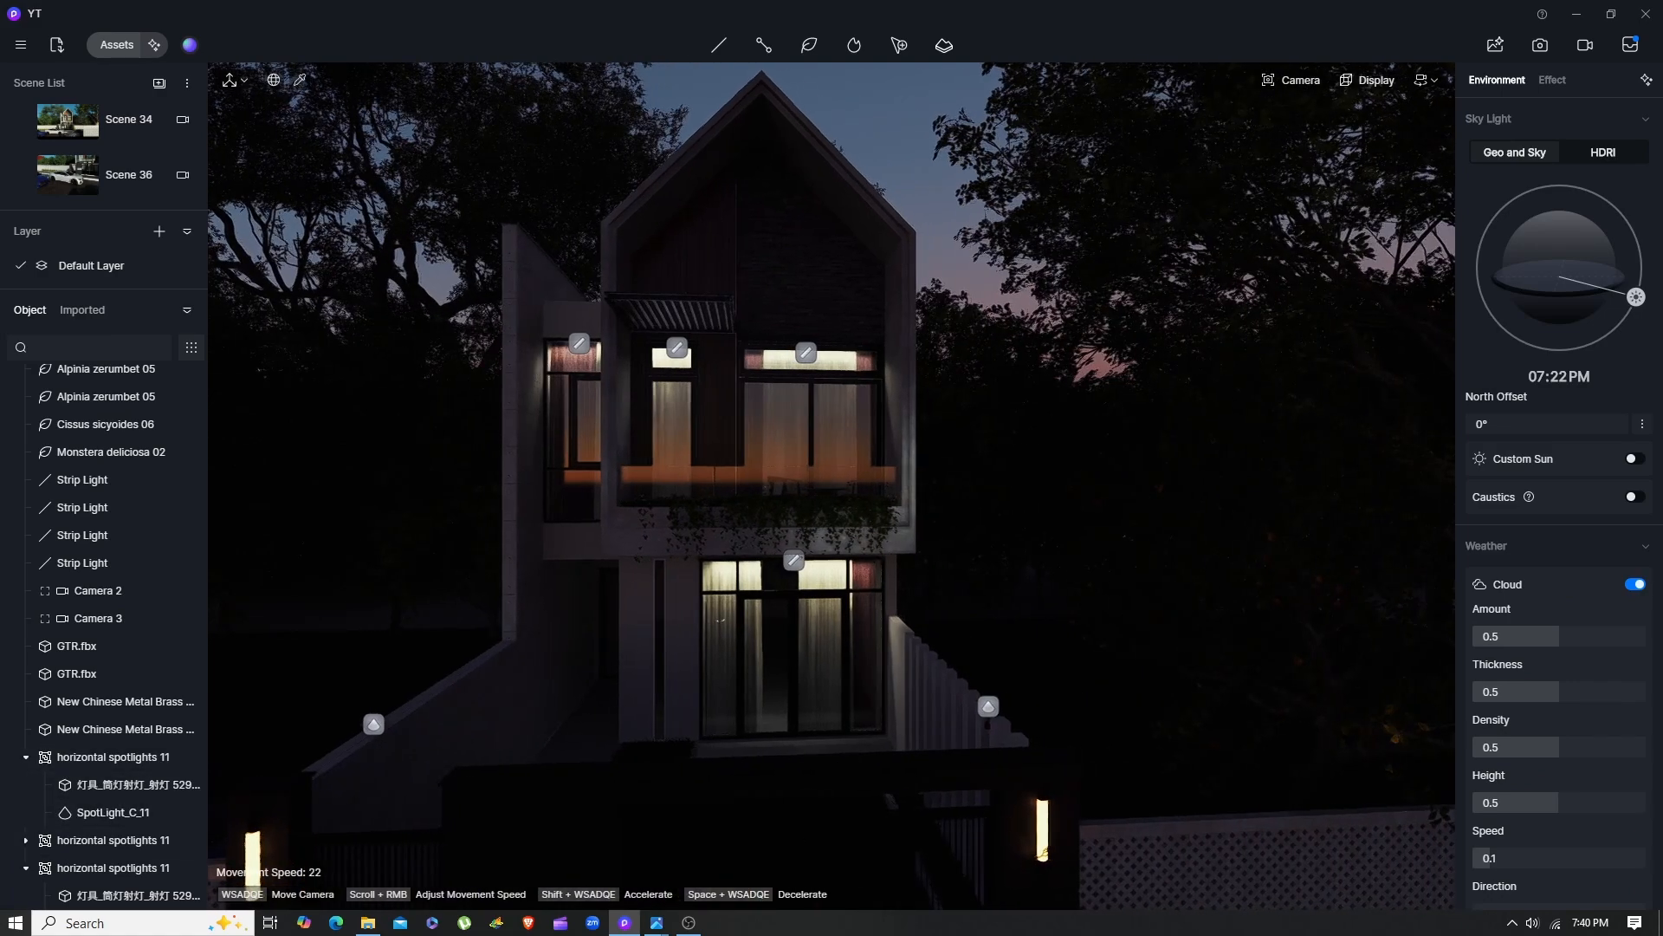
pyautogui.press('a')
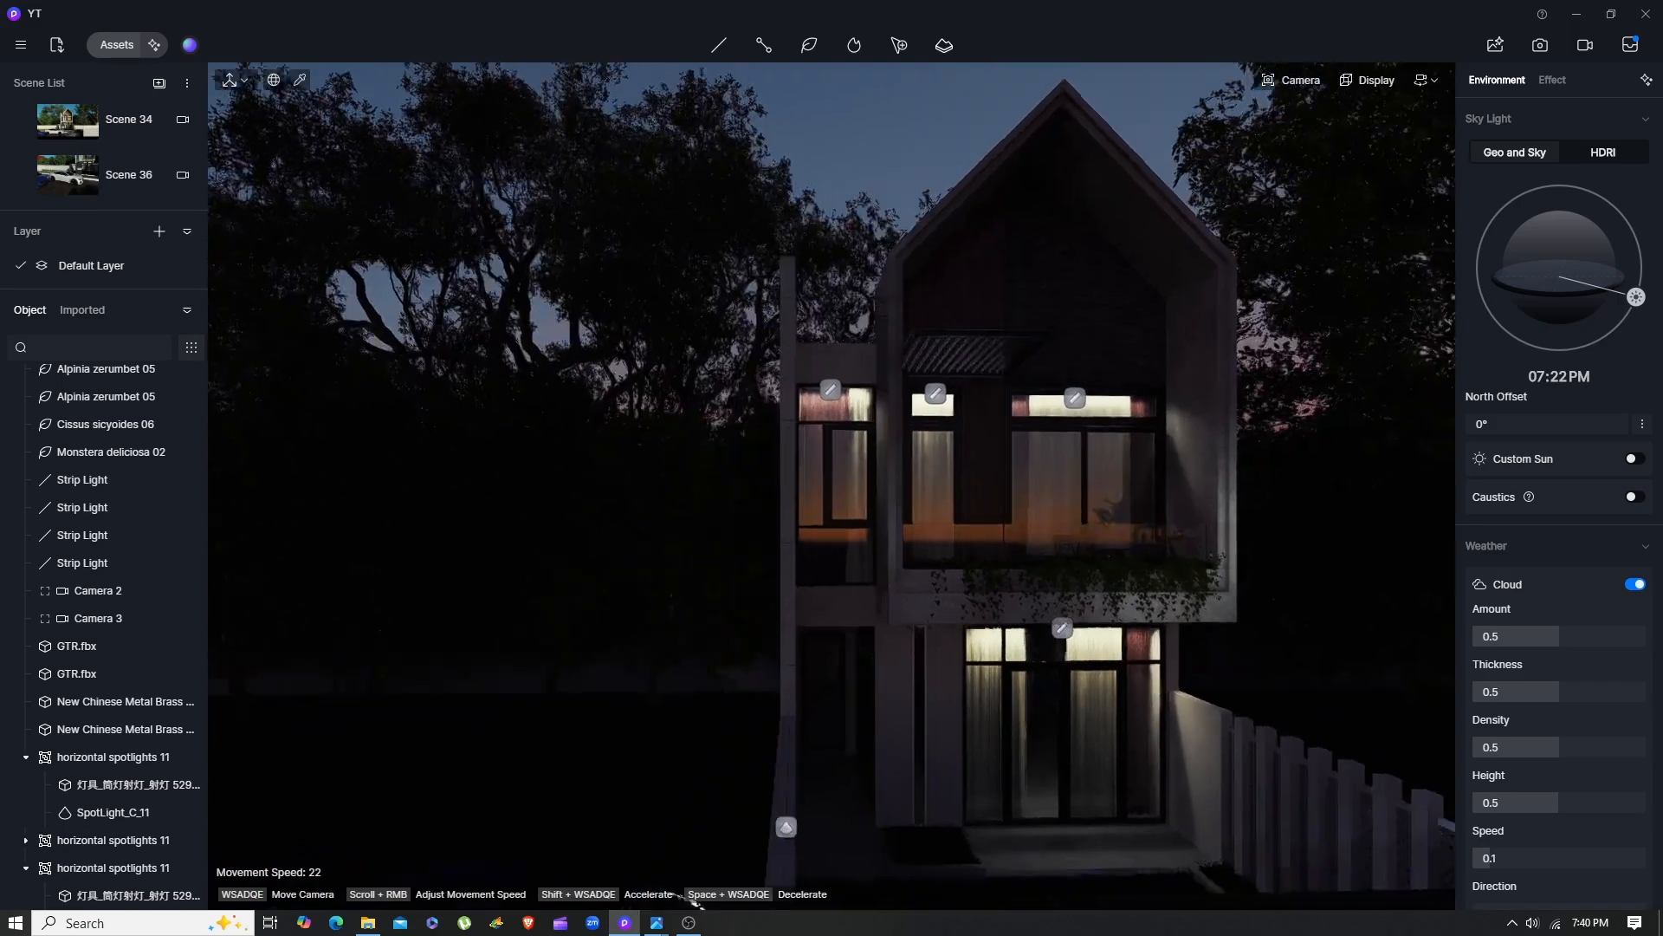
pyautogui.press('a')
pyautogui.click(1096, 839)
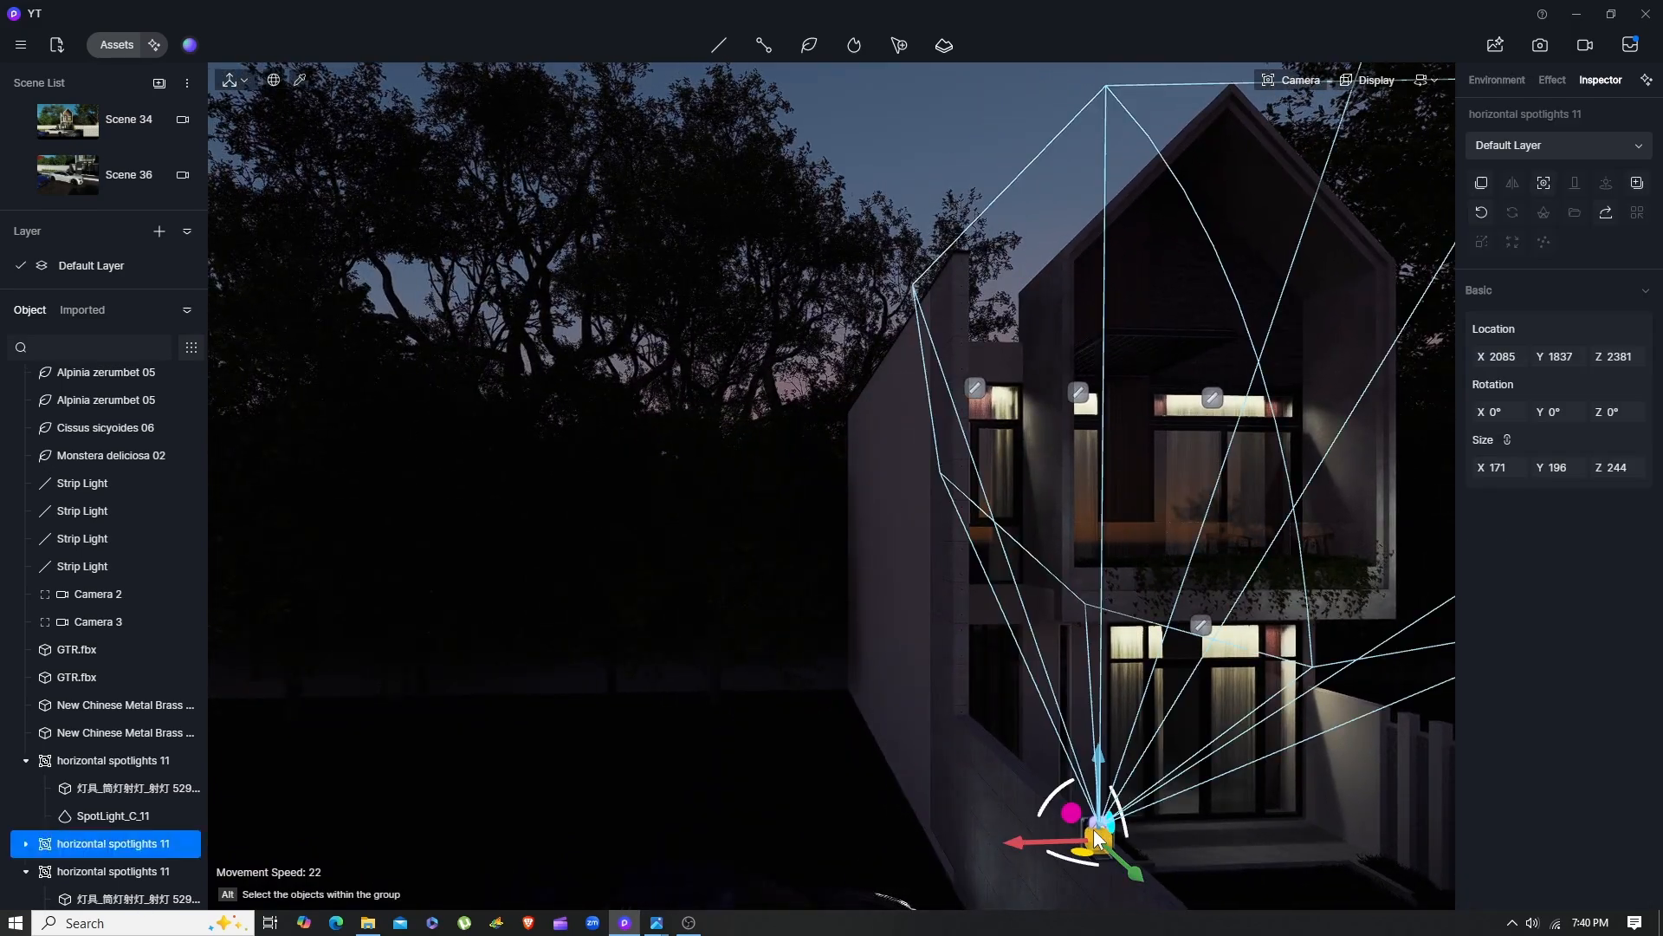
pyautogui.press('d')
pyautogui.press('a')
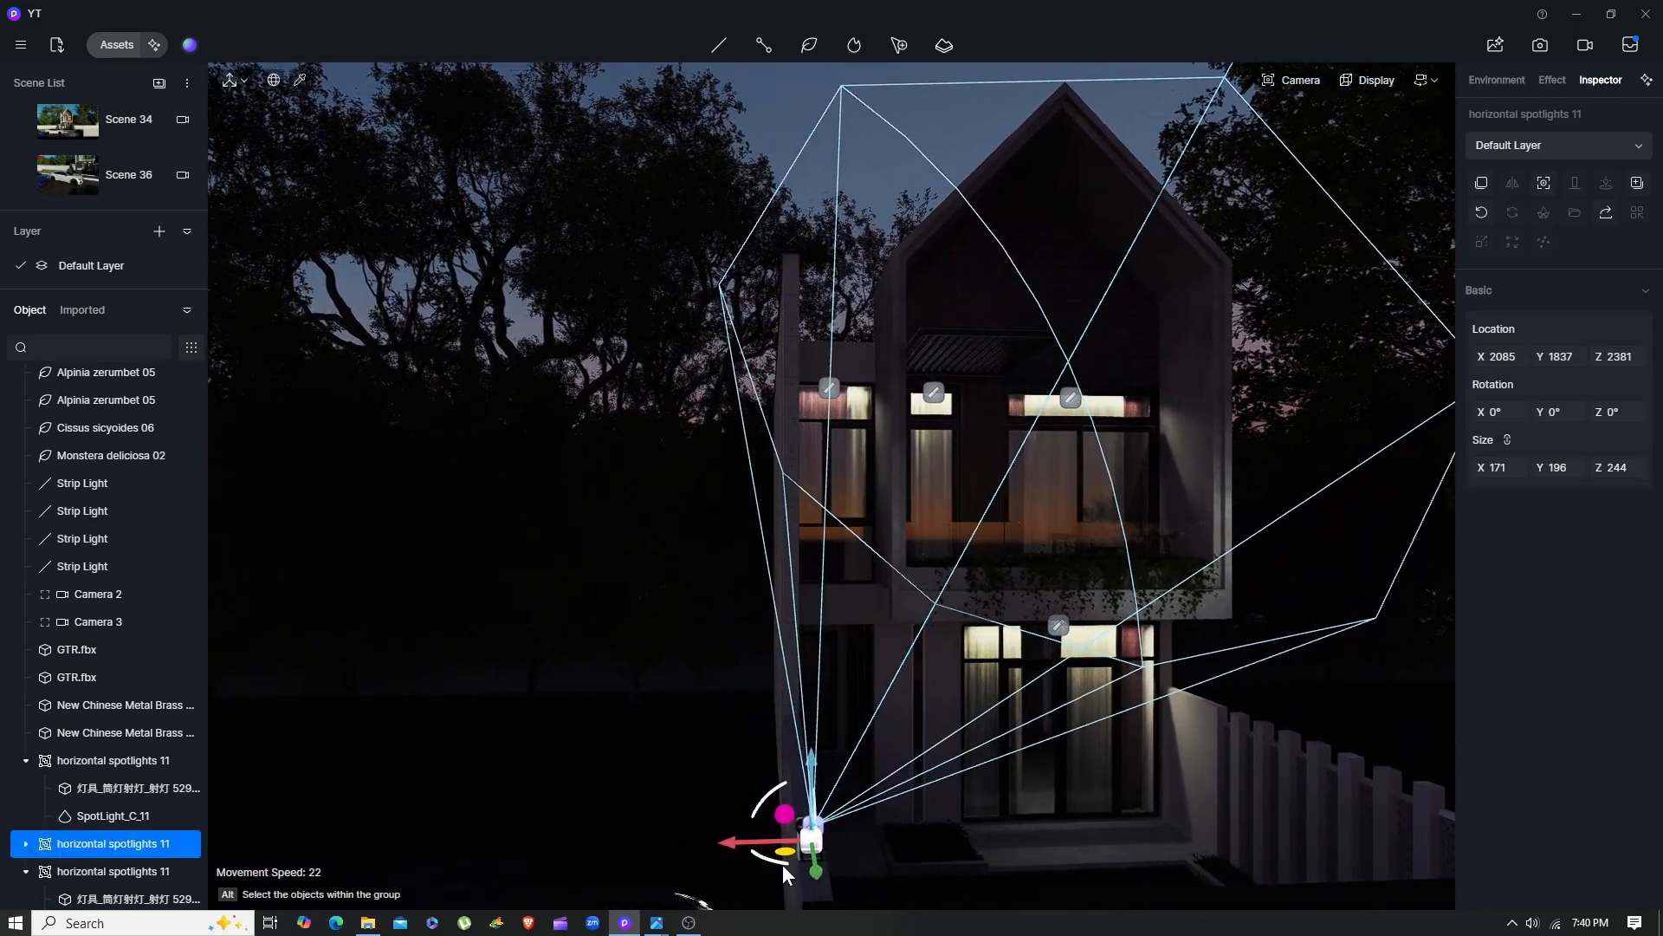
pyautogui.moveTo(771, 863); pyautogui.dragTo(788, 867)
pyautogui.press('Escape')
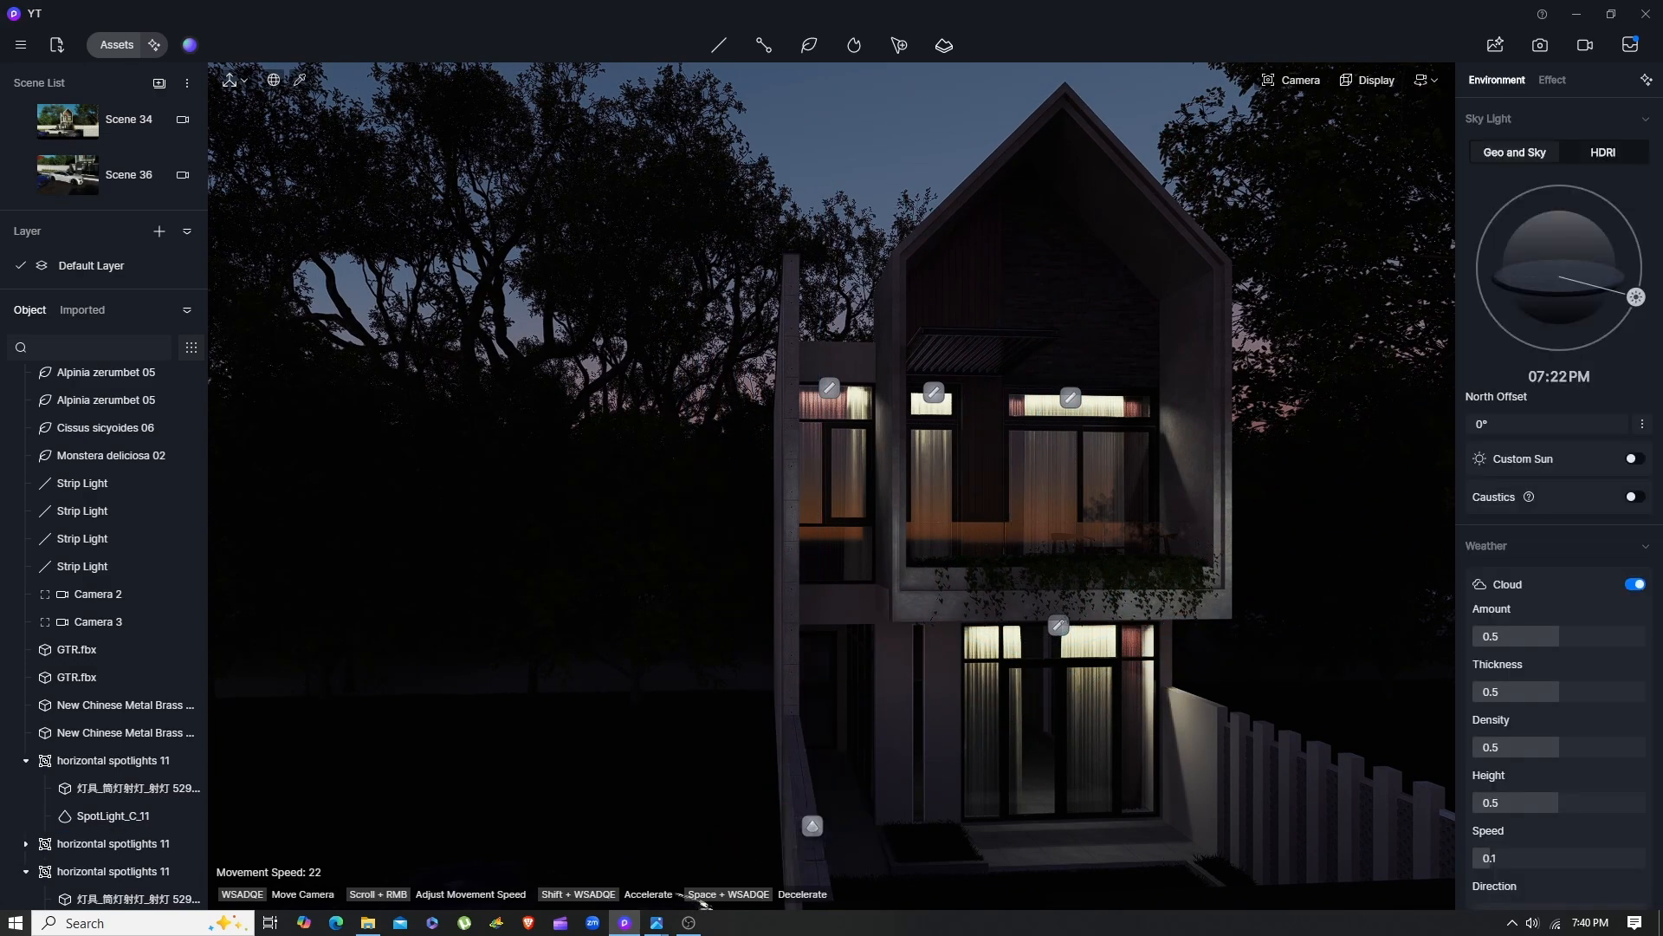
# Examine the lit house front from across the street, with the gate and parked cars in view
pyautogui.press('s')
pyautogui.press('d')
pyautogui.moveTo(1186, 679); pyautogui.dragTo(1185, 550, button='middle')
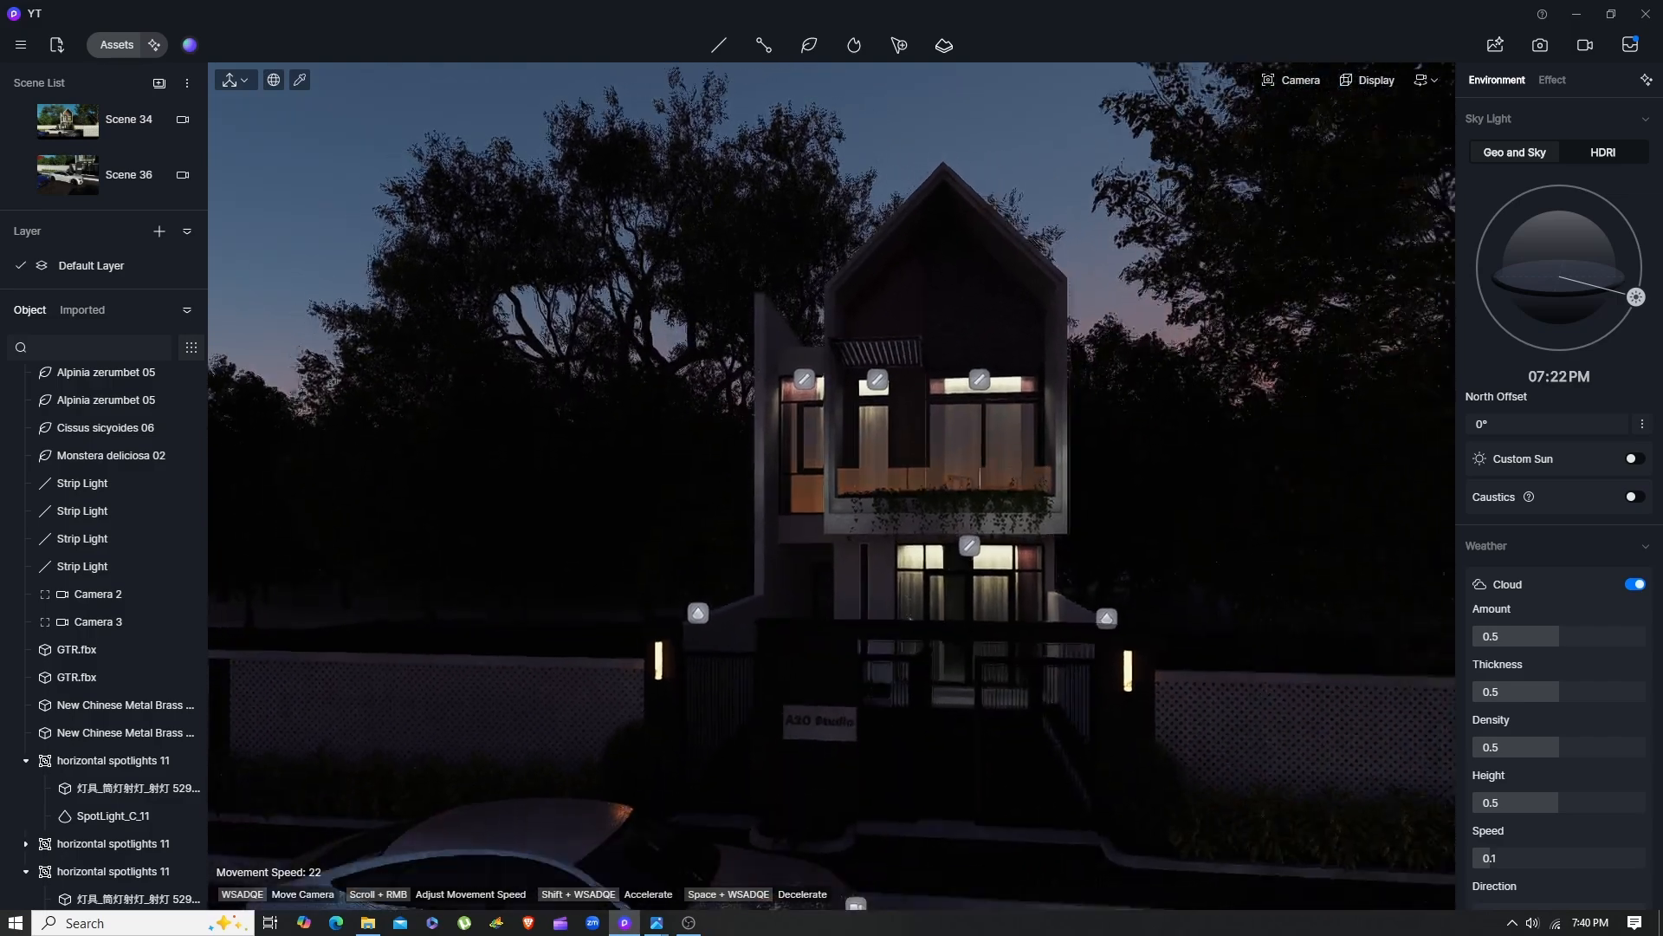
pyautogui.press('s')
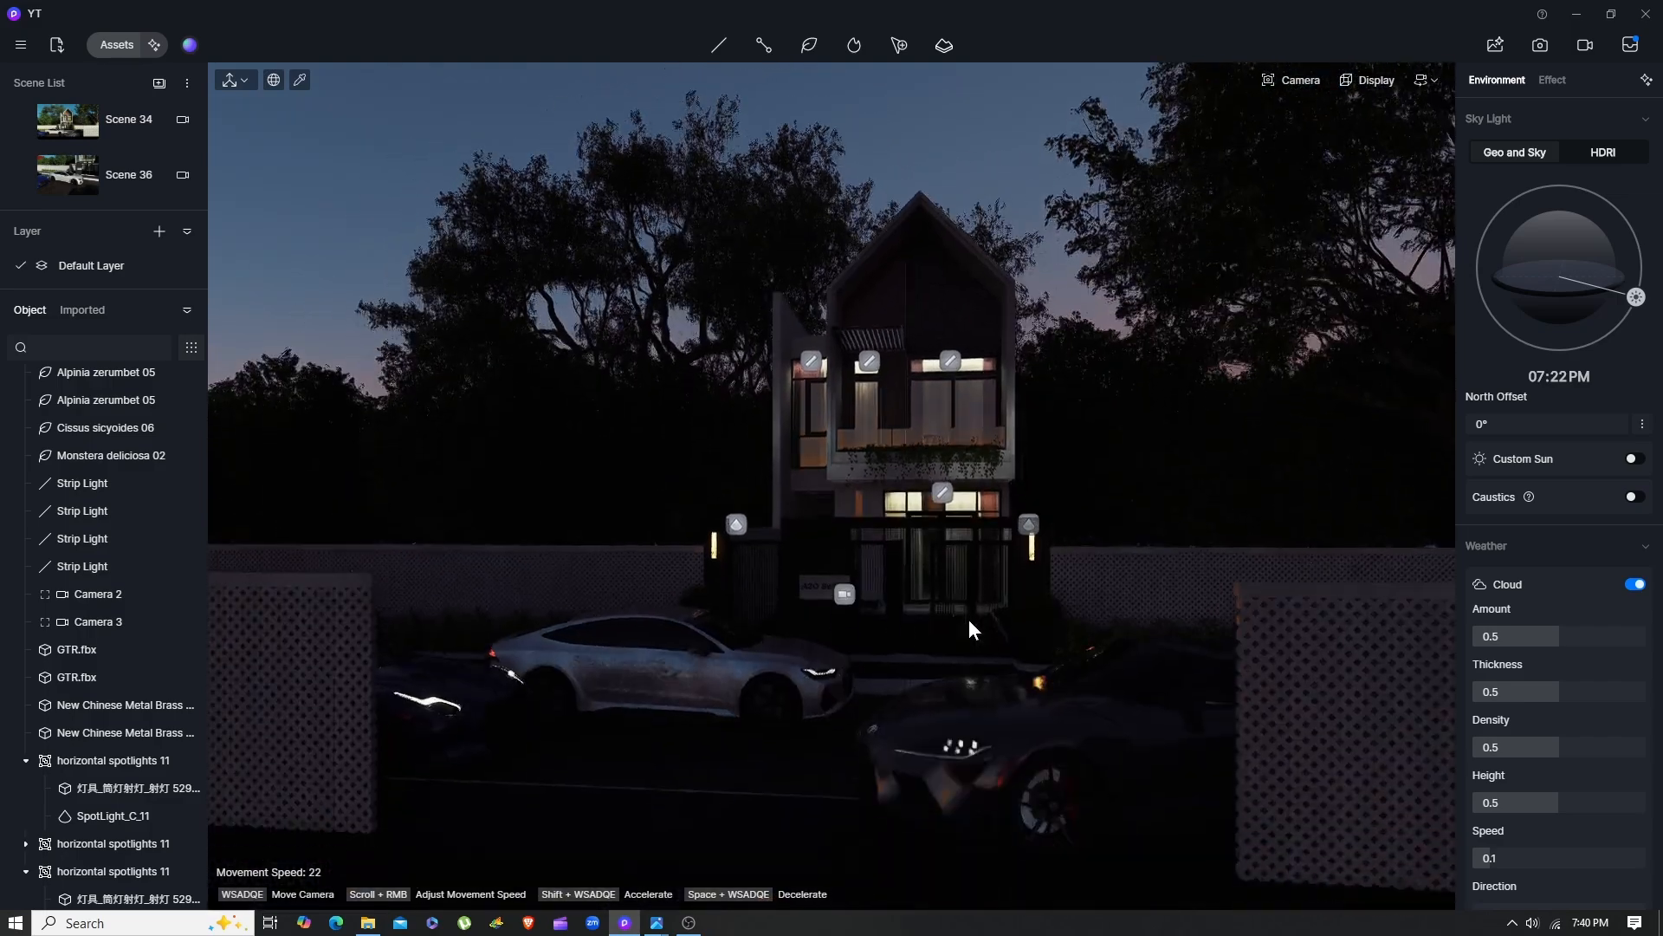
pyautogui.moveTo(965, 620); pyautogui.dragTo(997, 621, button='right')
pyautogui.press('e')
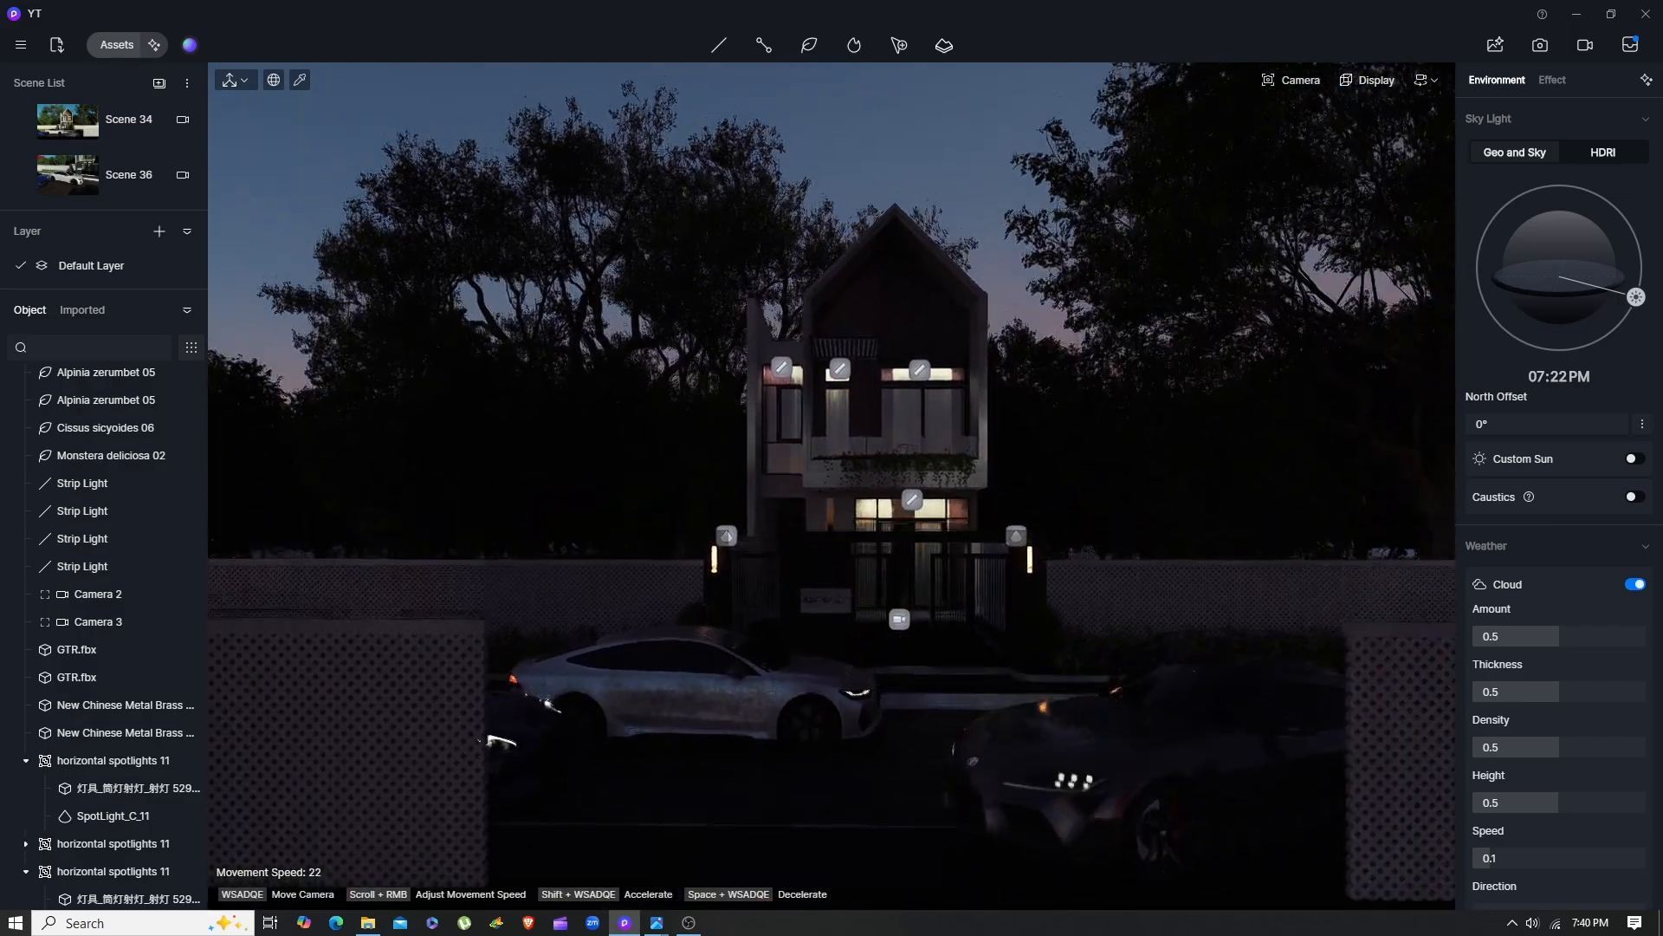
pyautogui.moveTo(964, 620); pyautogui.dragTo(974, 603, button='middle')
pyautogui.press('w')
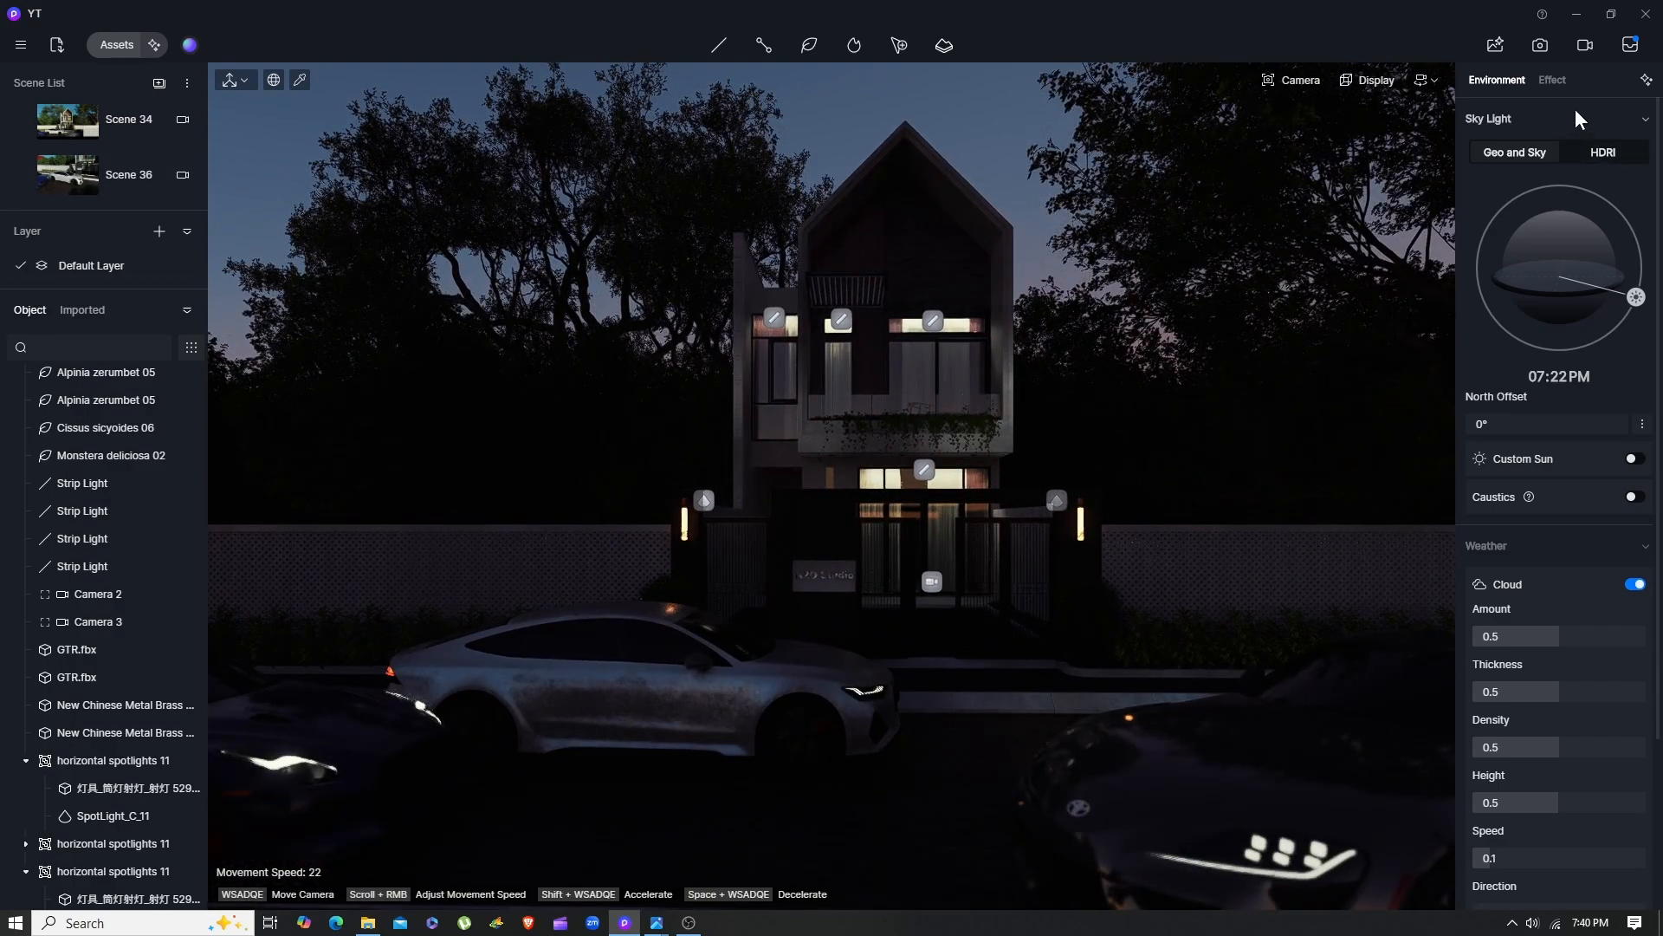
# Switch the sky light to HDRI and look through the custom HDRI maps
pyautogui.click(1594, 153)
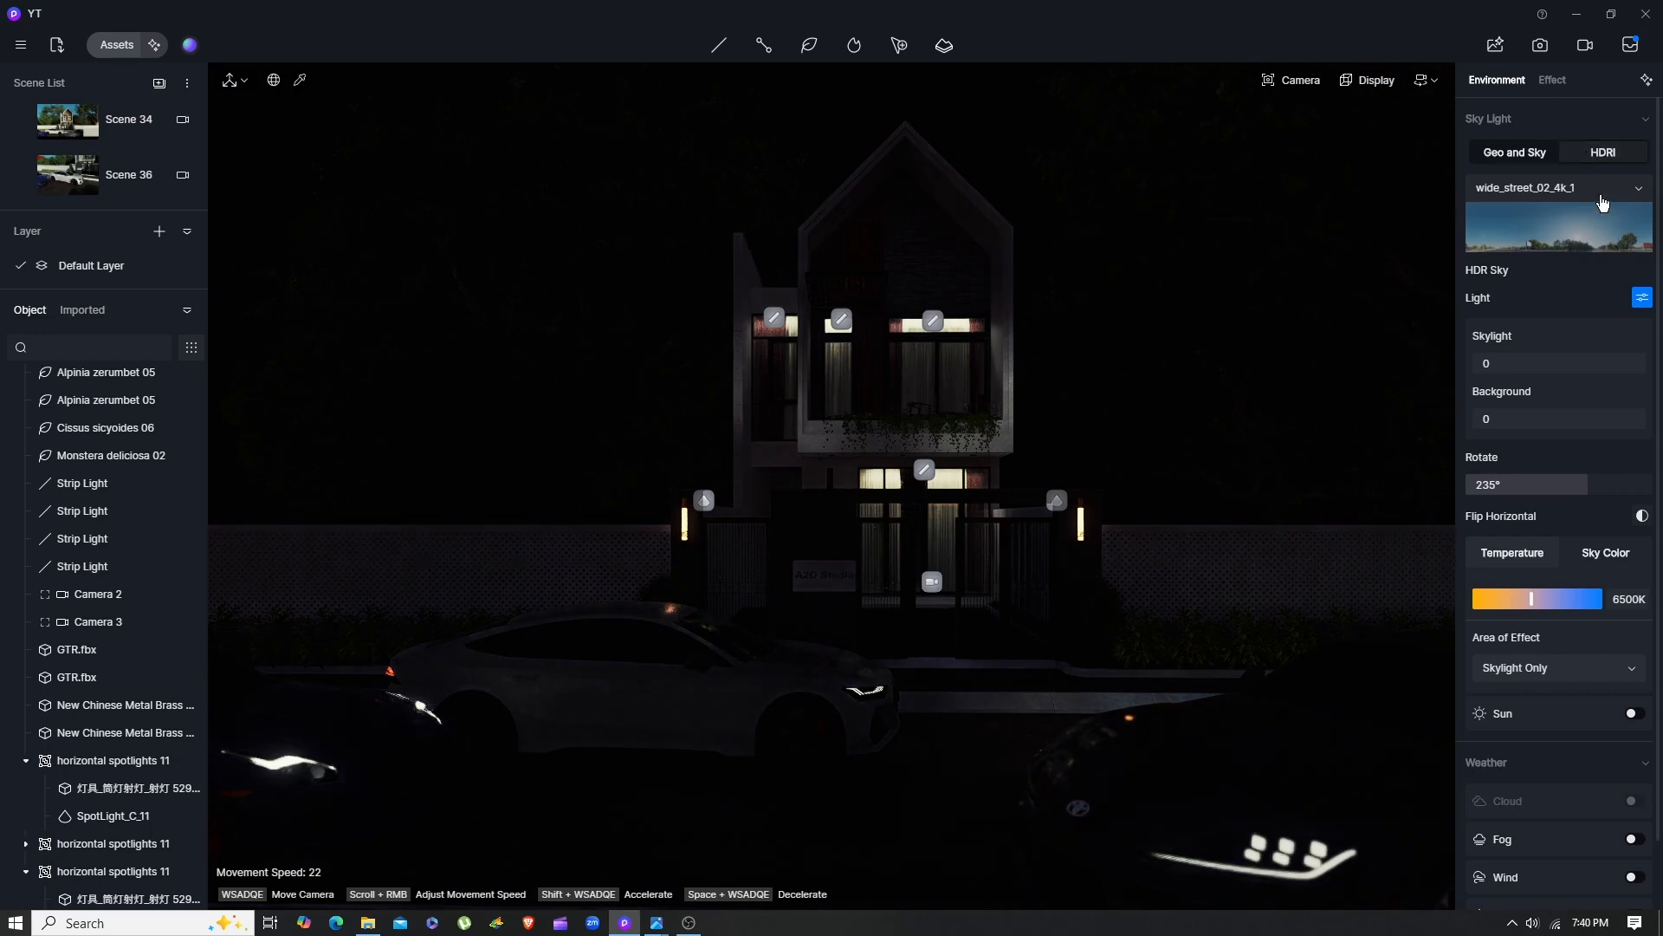
pyautogui.click(1639, 188)
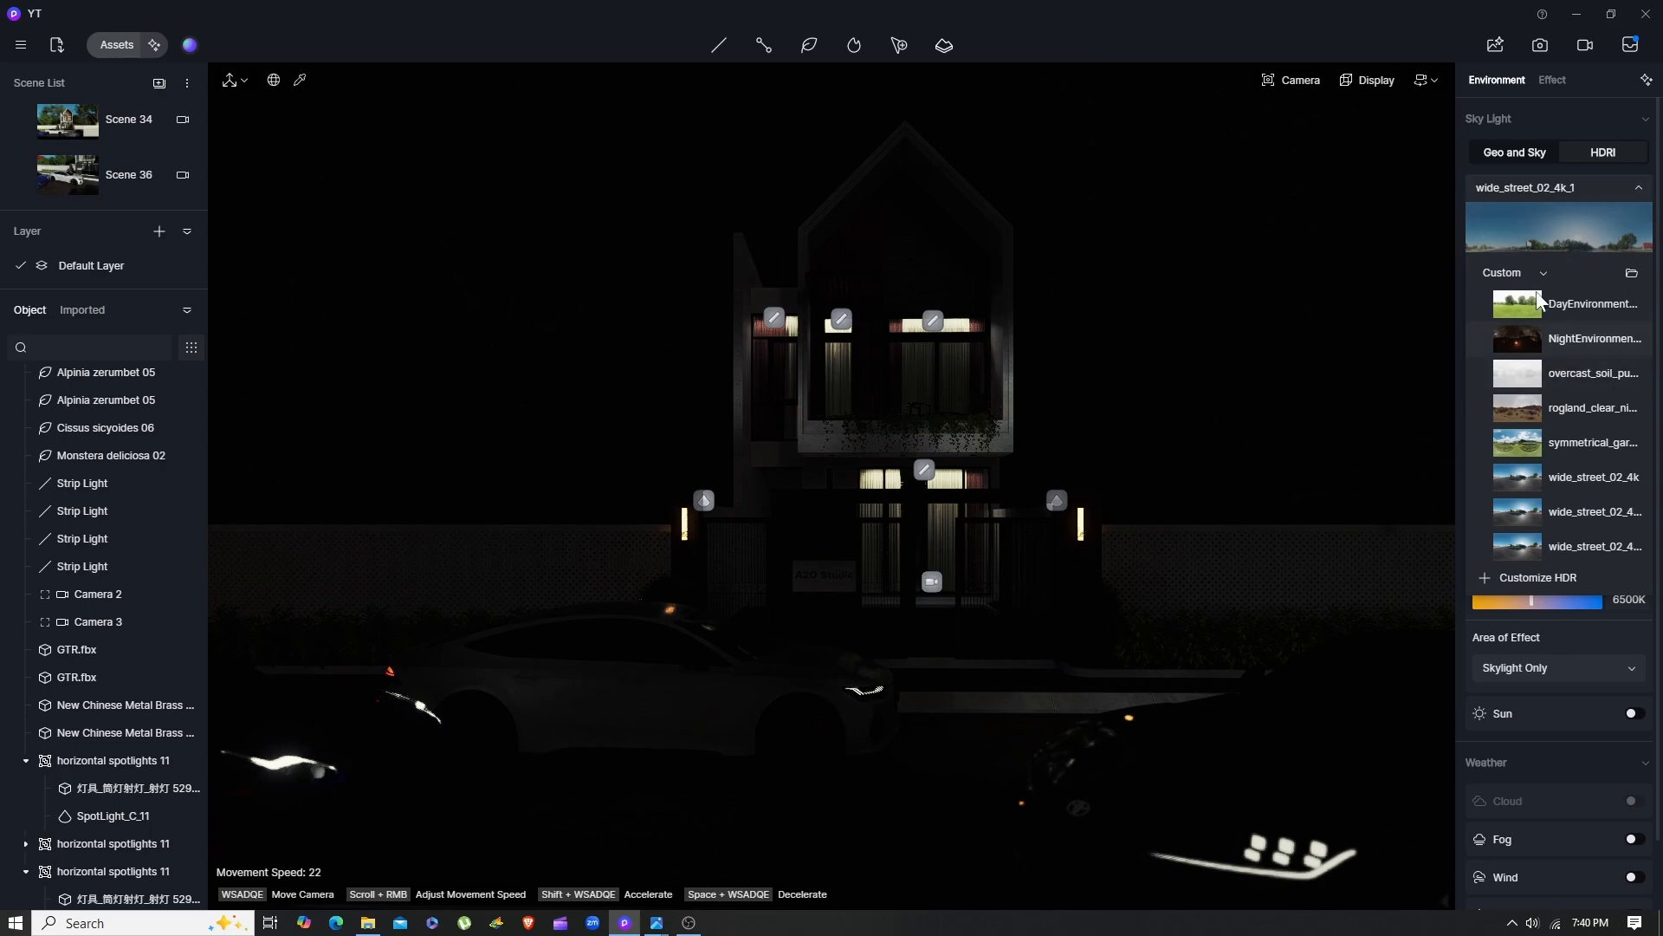
pyautogui.click(1614, 191)
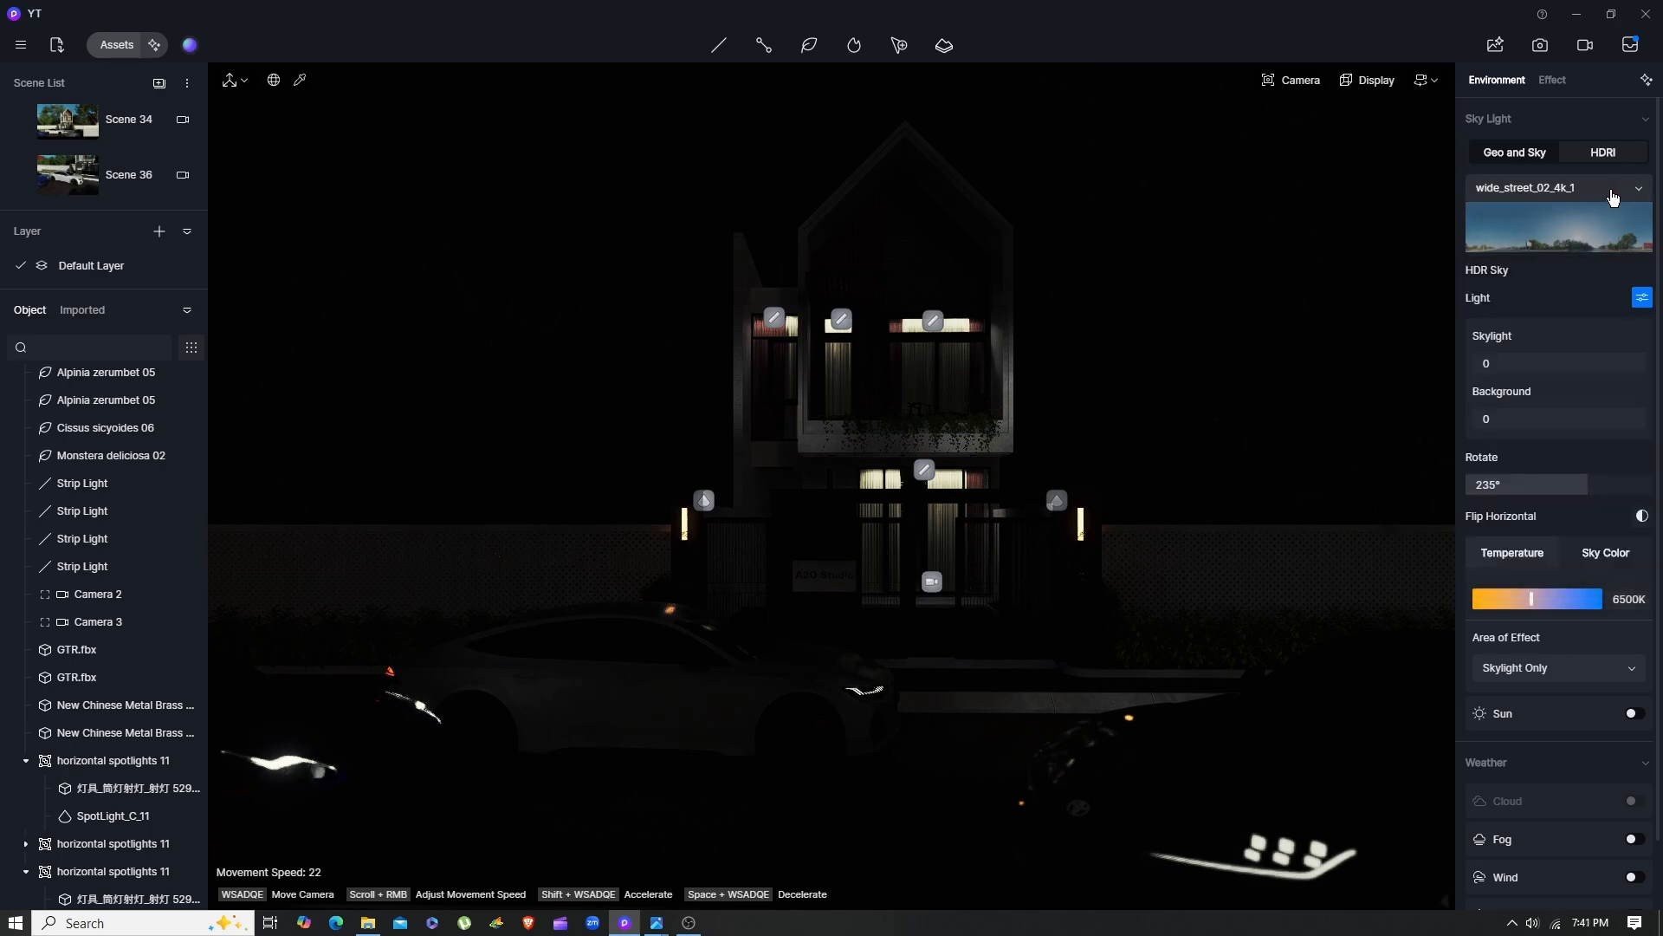
# Recall Scene 34, turn off its sun, and set the HDRI skylight to 0.03 and the background to 0
pyautogui.click(116, 126)
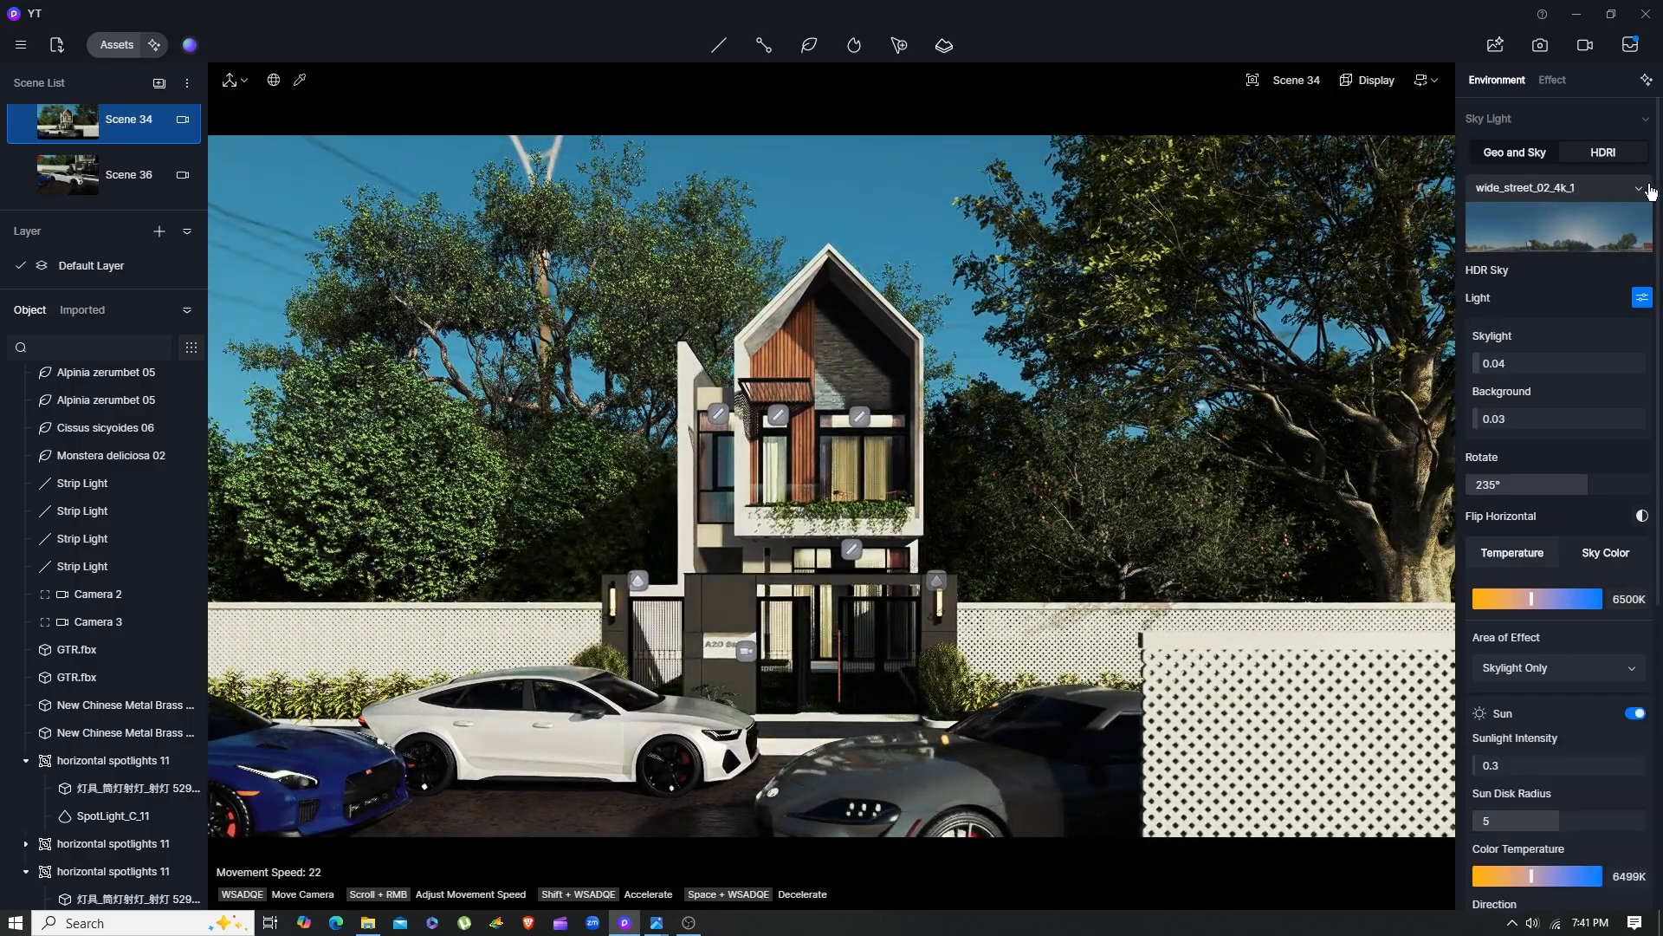
pyautogui.scroll(-3, 1599, 537)
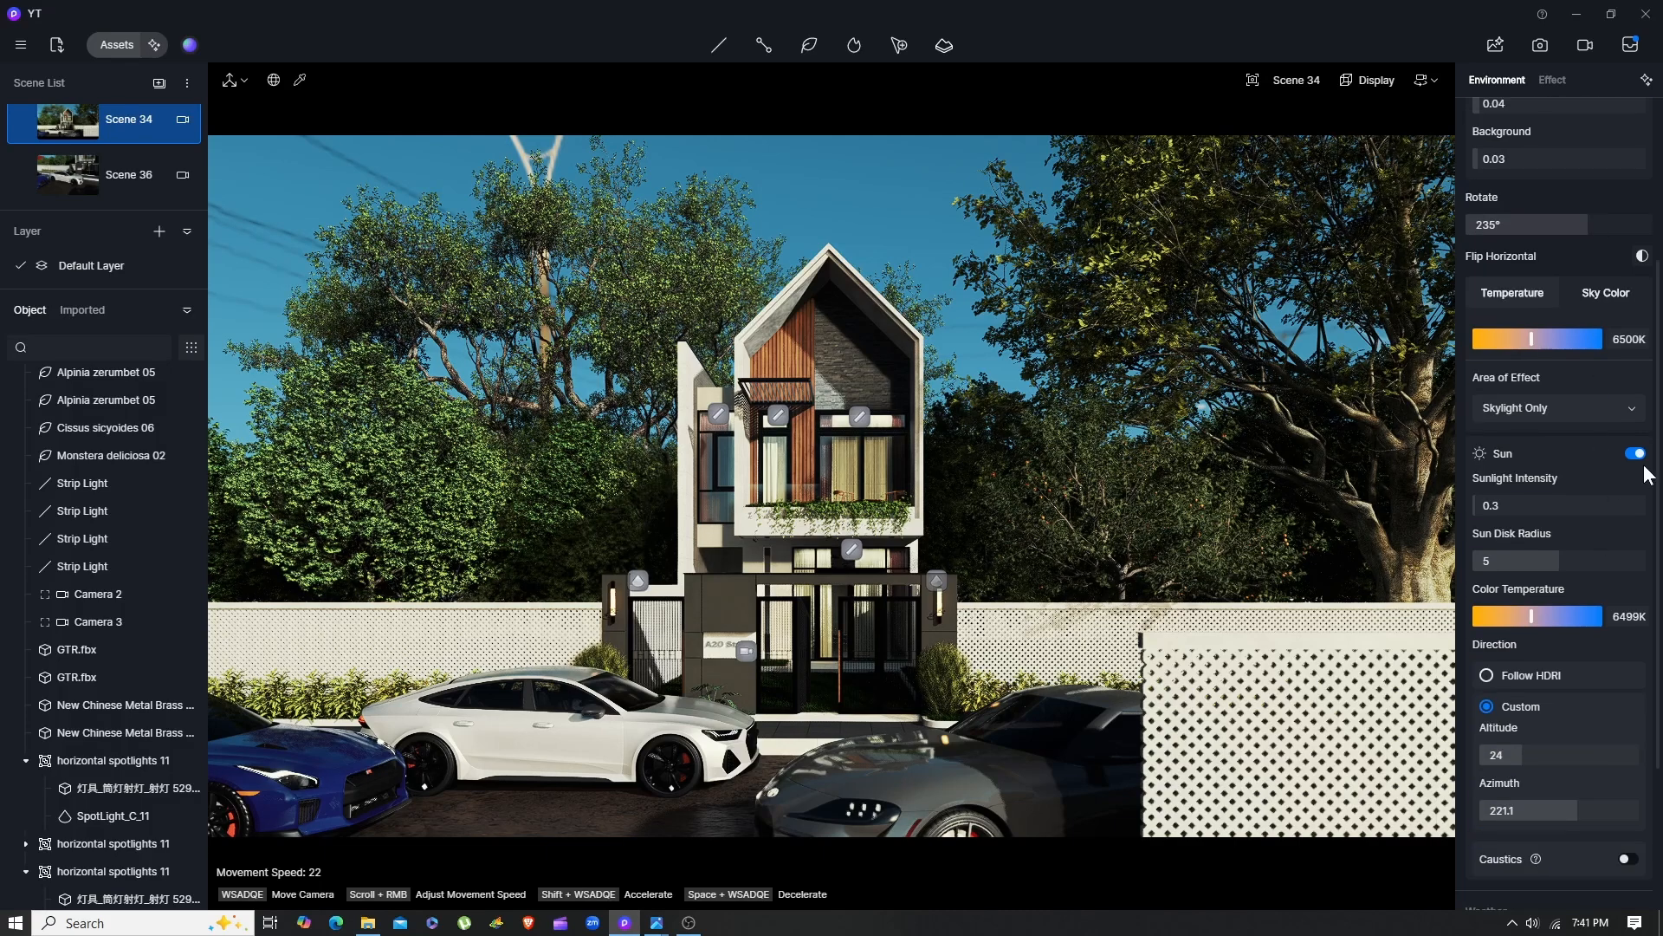
pyautogui.click(1636, 454)
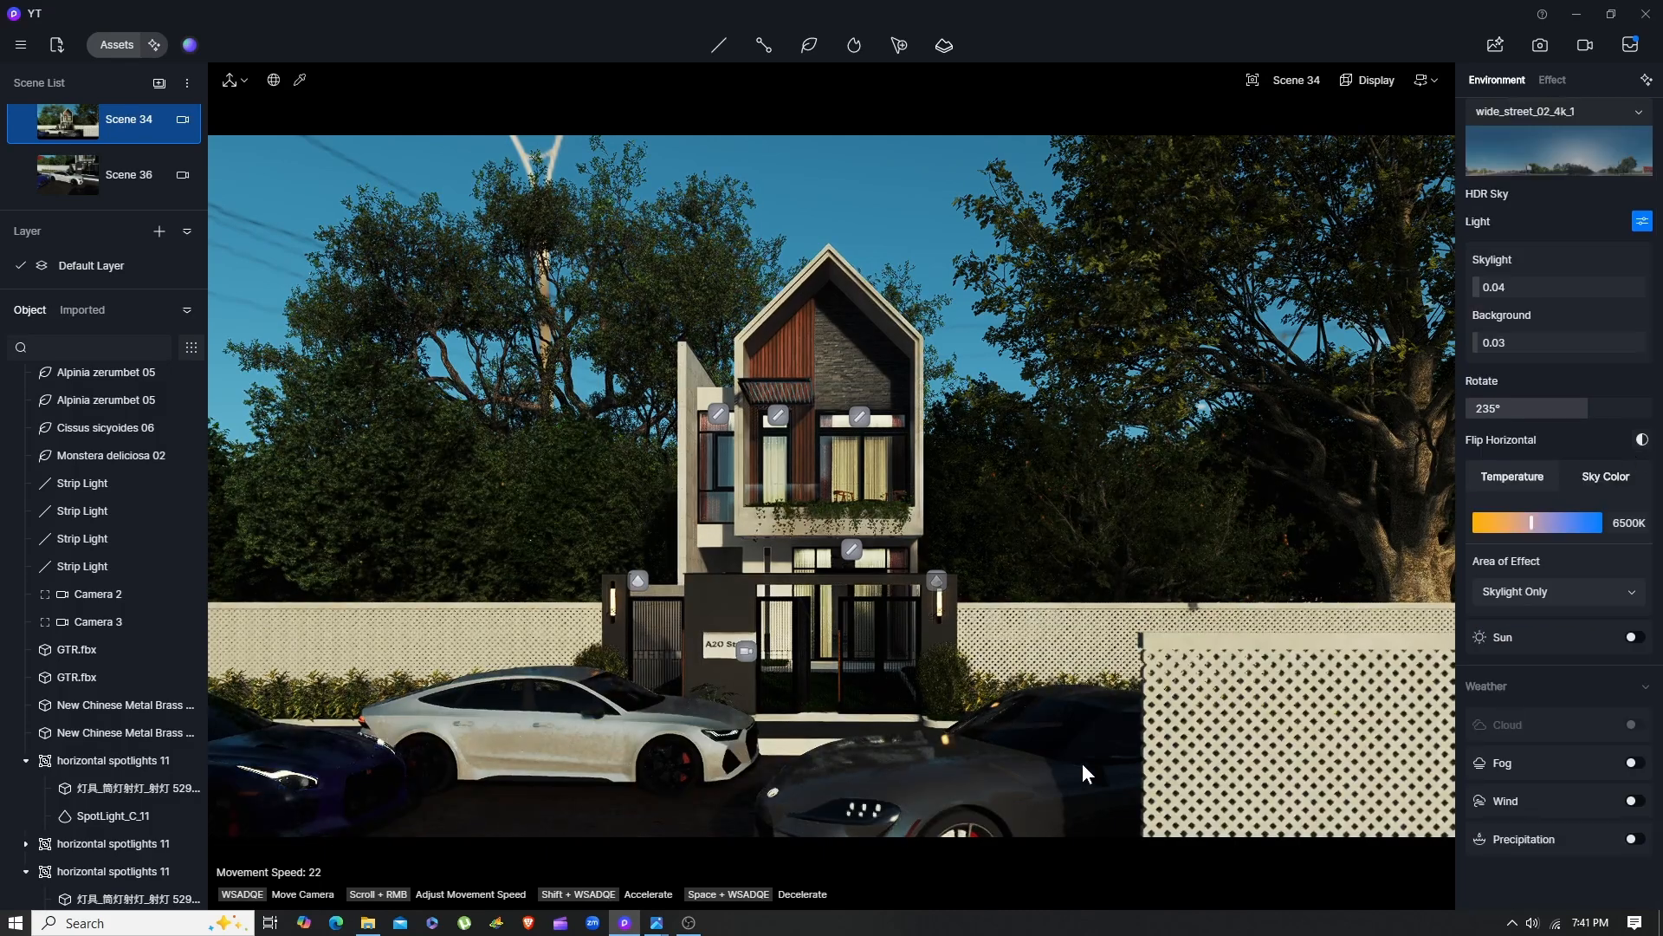
pyautogui.scroll(2, 1335, 565)
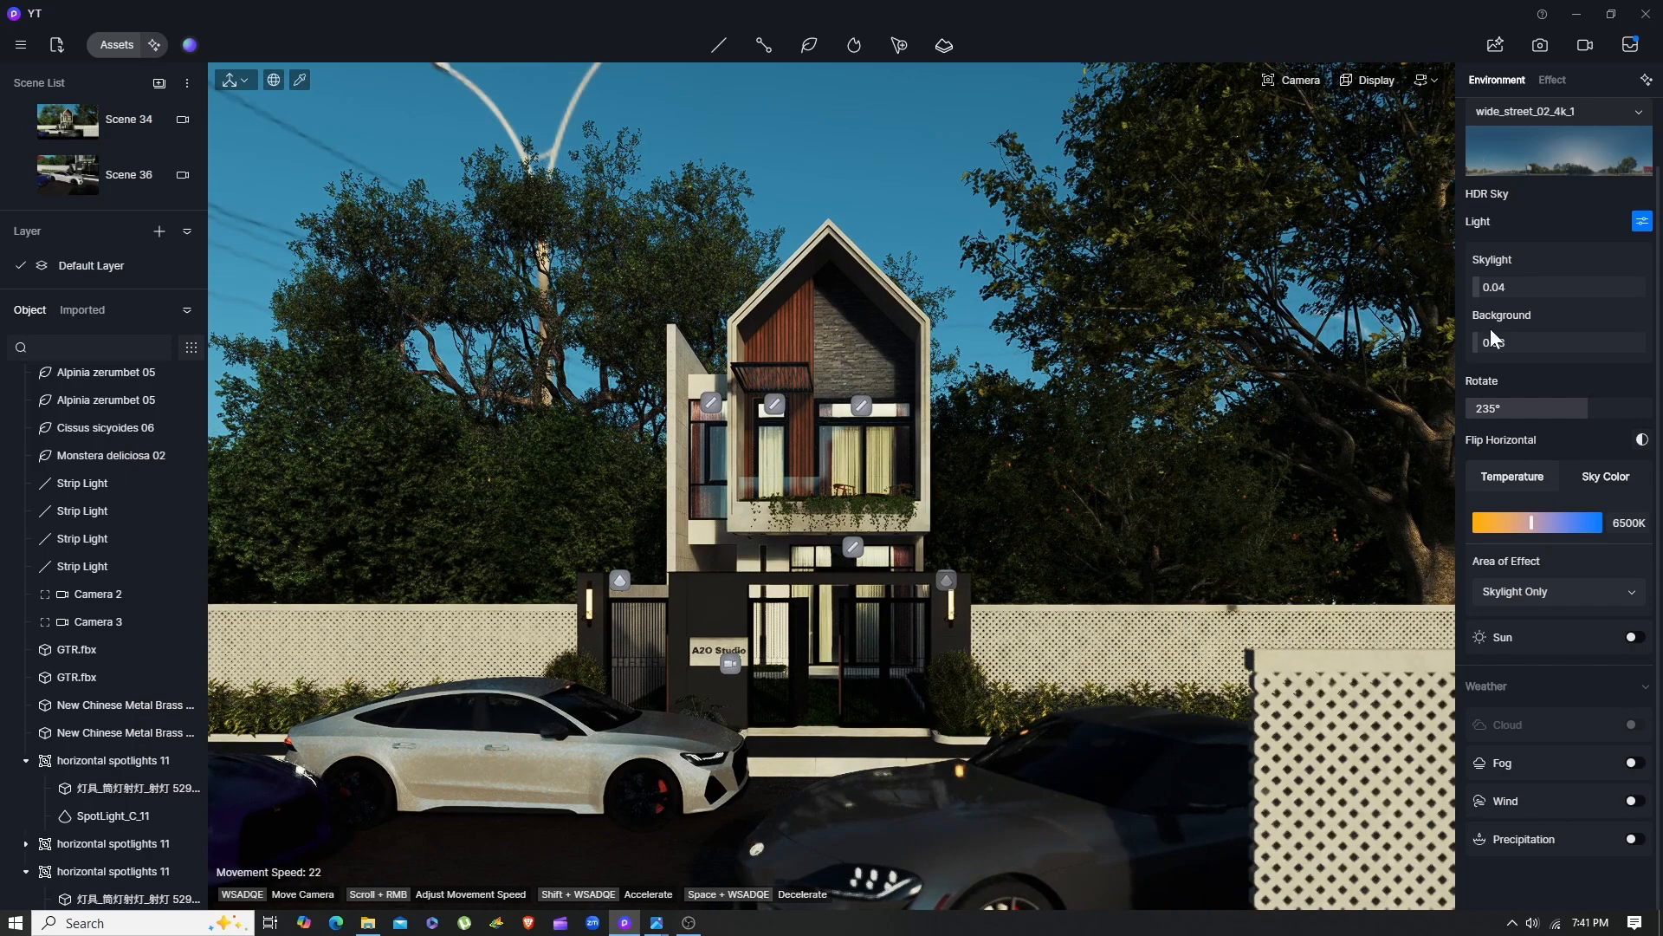
pyautogui.moveTo(1482, 340); pyautogui.dragTo(1476, 294)
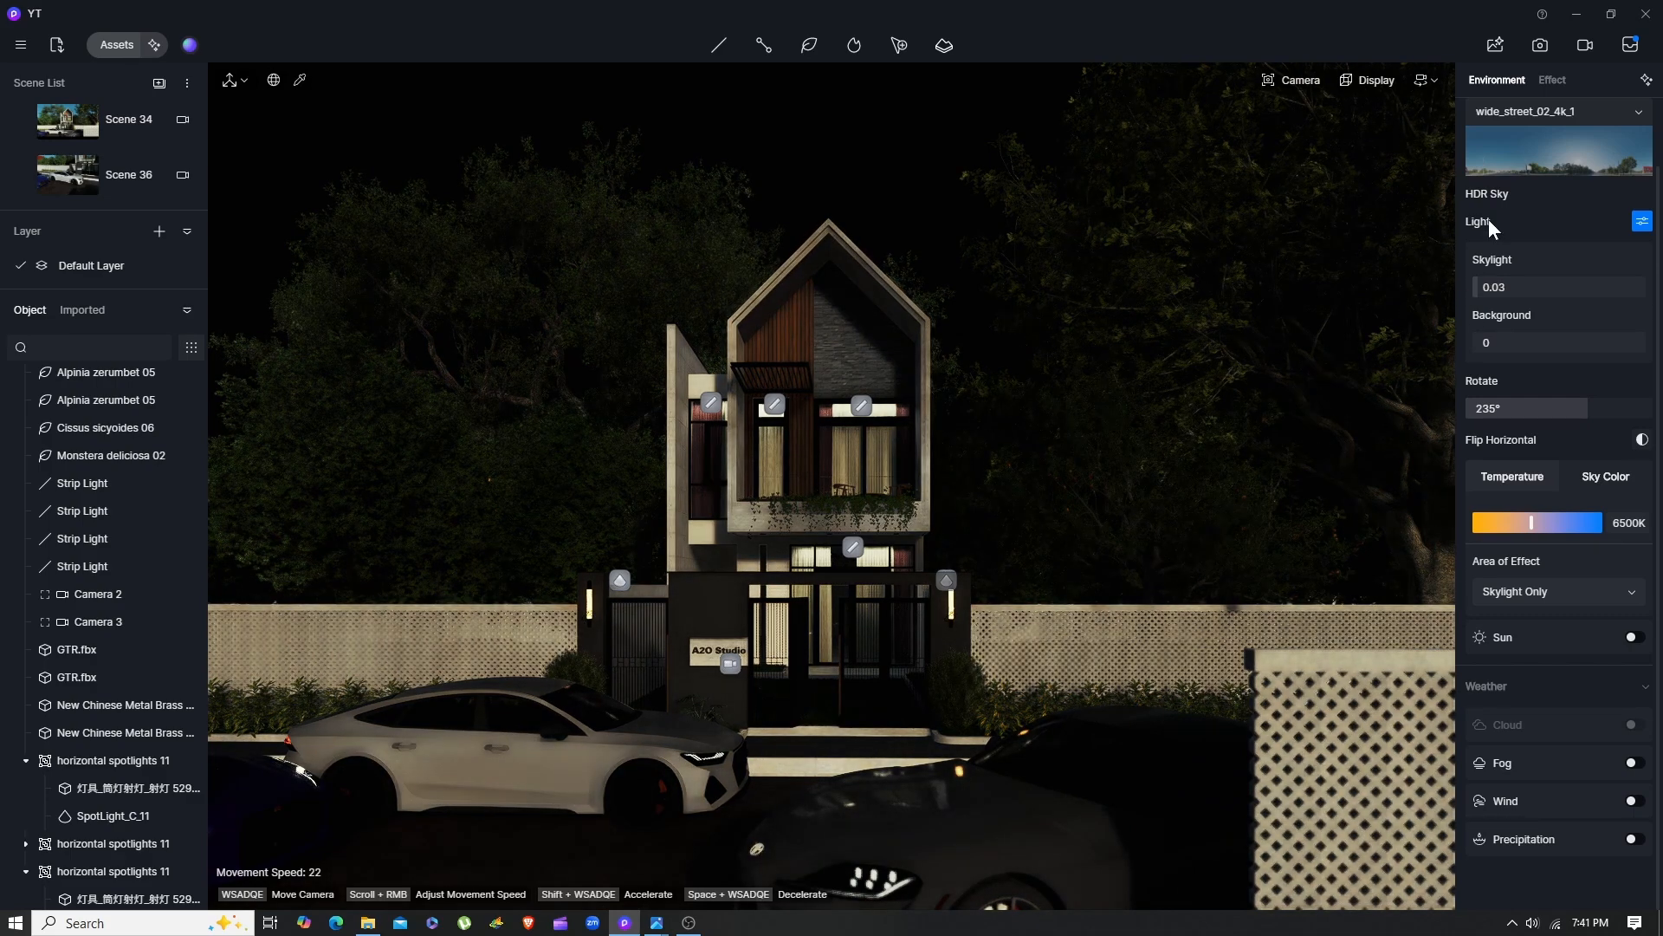
# Set the post-processing exposure to 0.24 and the white balance to 7192, checking the street view
pyautogui.click(1552, 80)
pyautogui.scroll(8, 1586, 422)
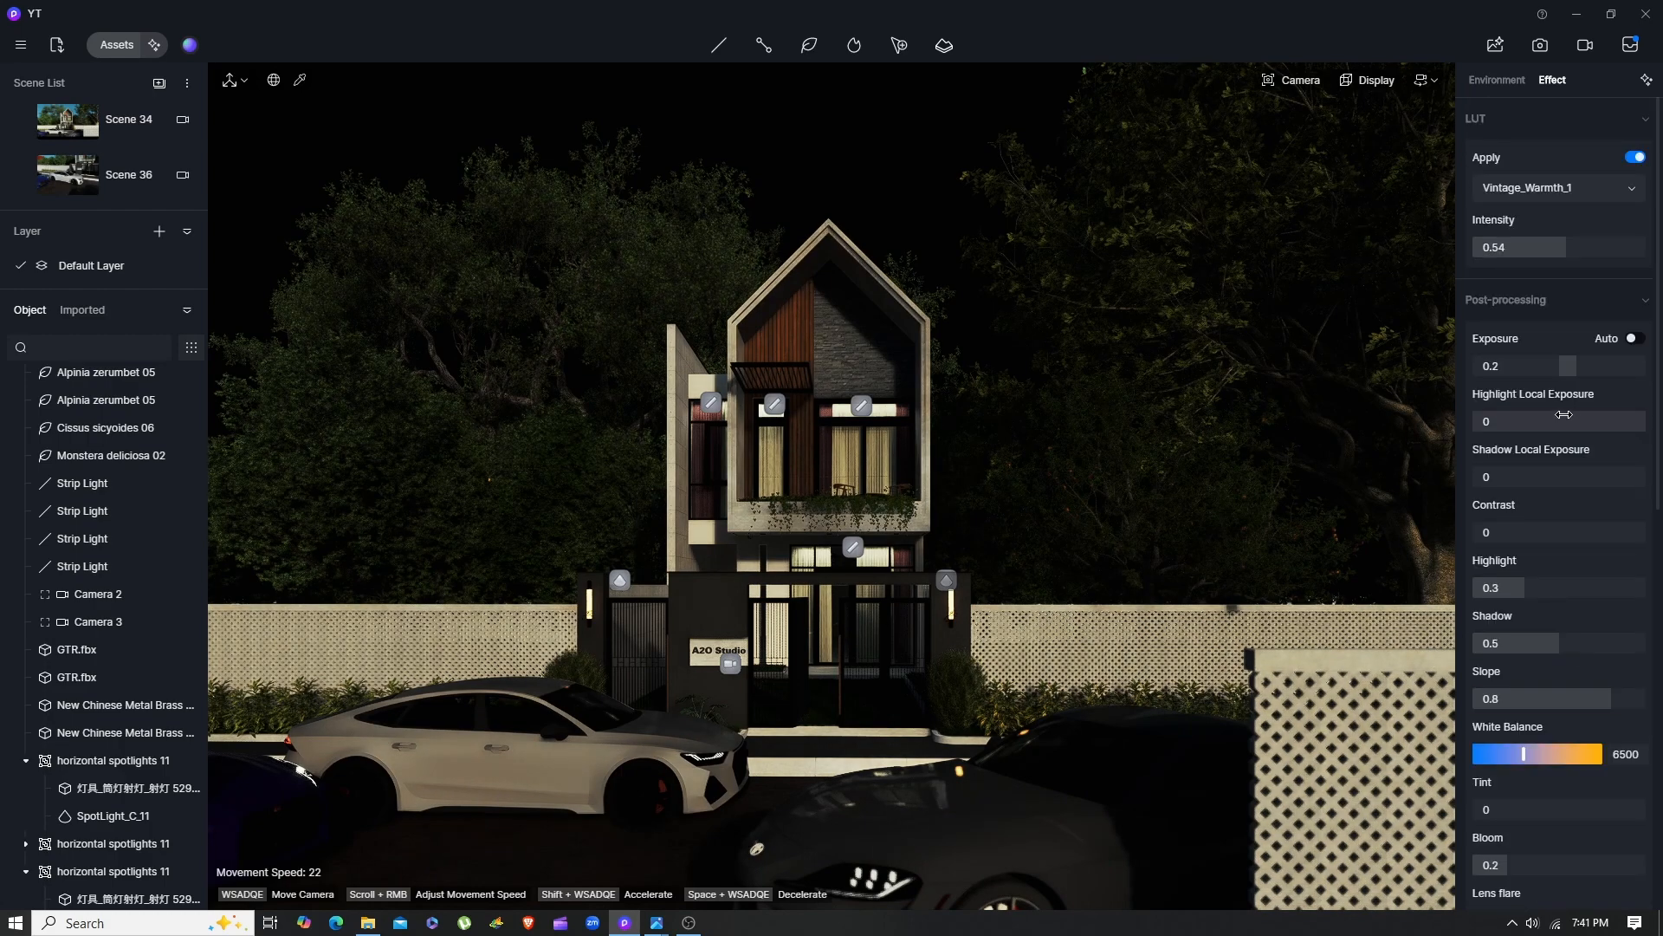
pyautogui.moveTo(1564, 366); pyautogui.dragTo(1584, 373)
pyautogui.scroll(-5, 1031, 461)
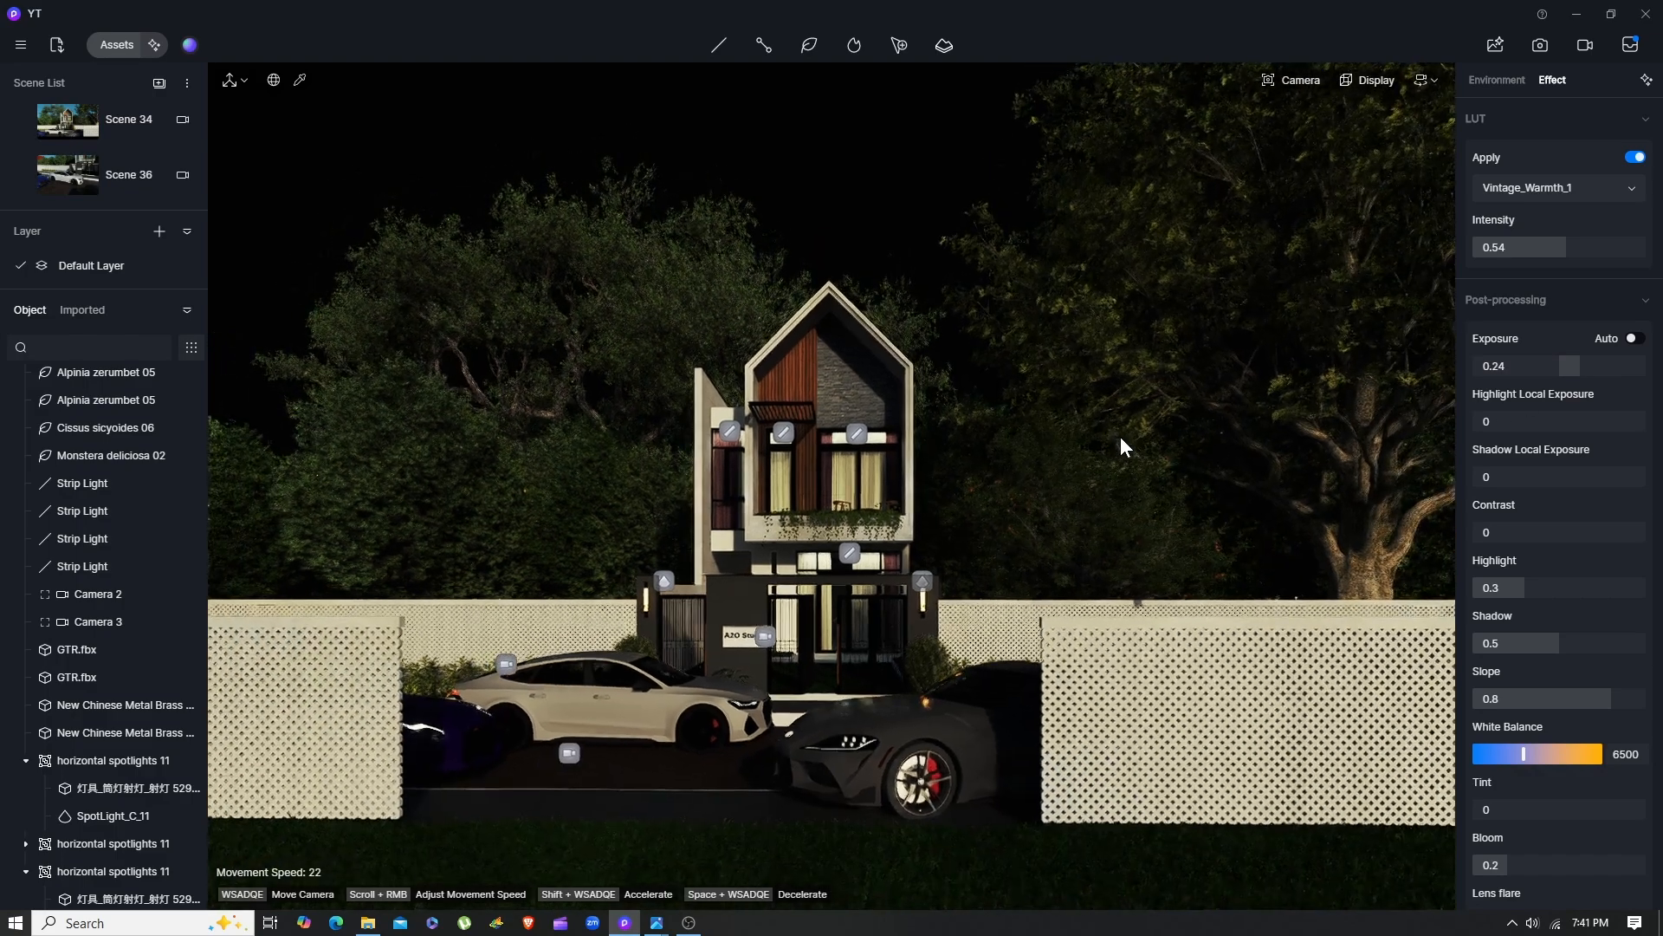
pyautogui.scroll(5, 1120, 437)
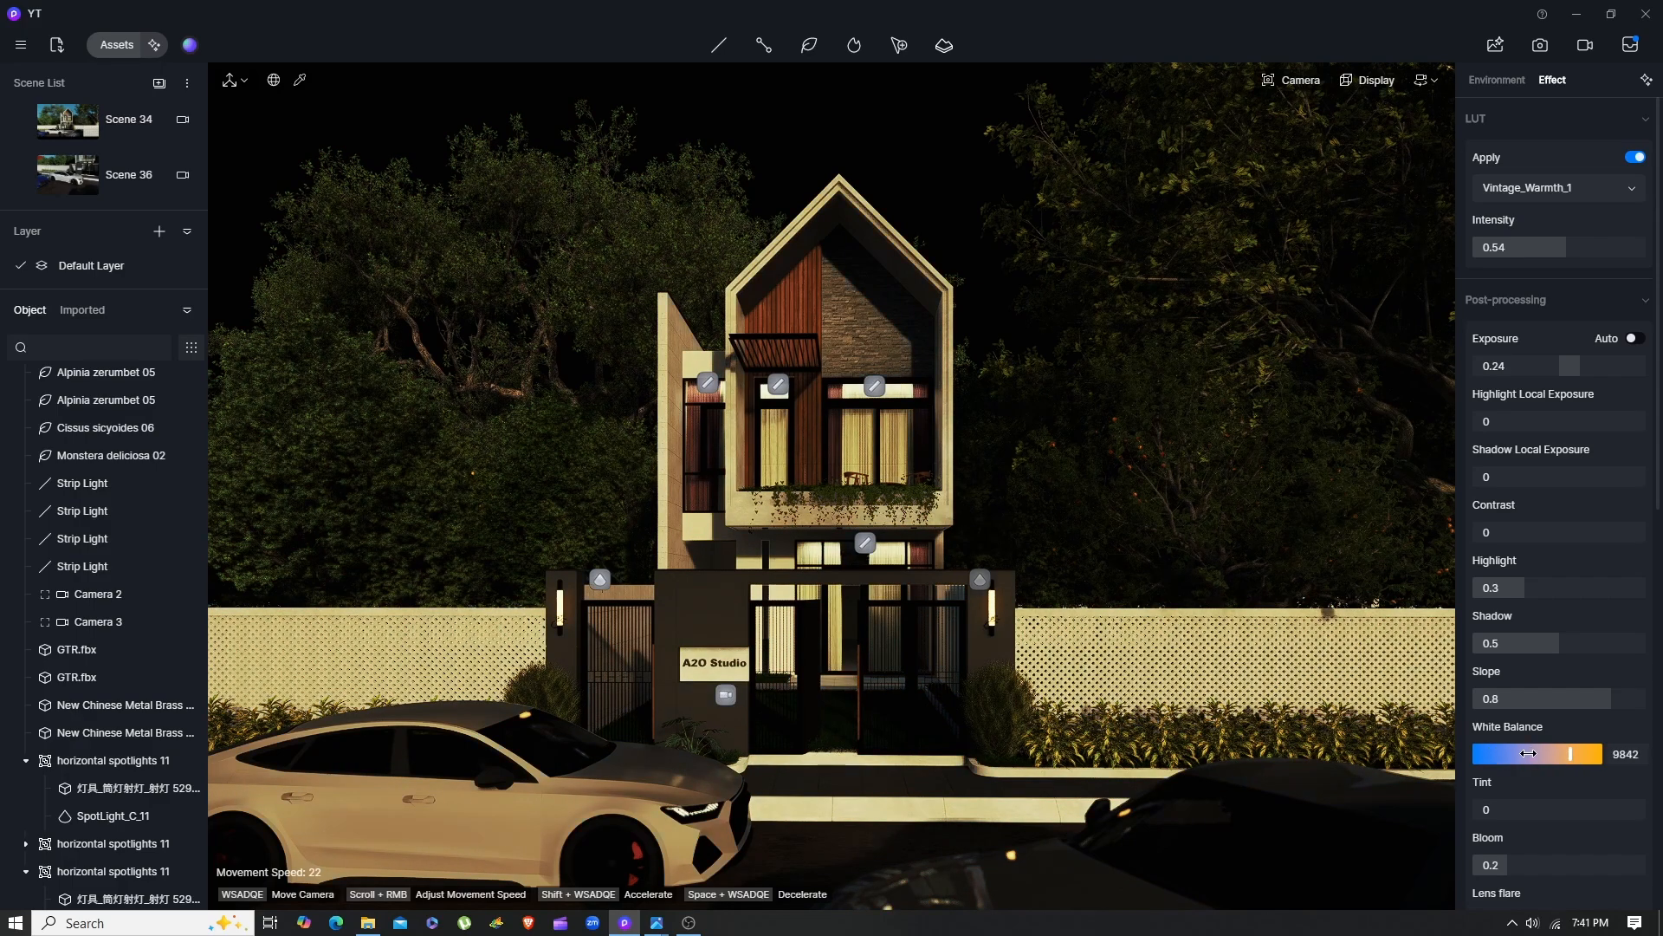
pyautogui.scroll(-5, 1088, 556)
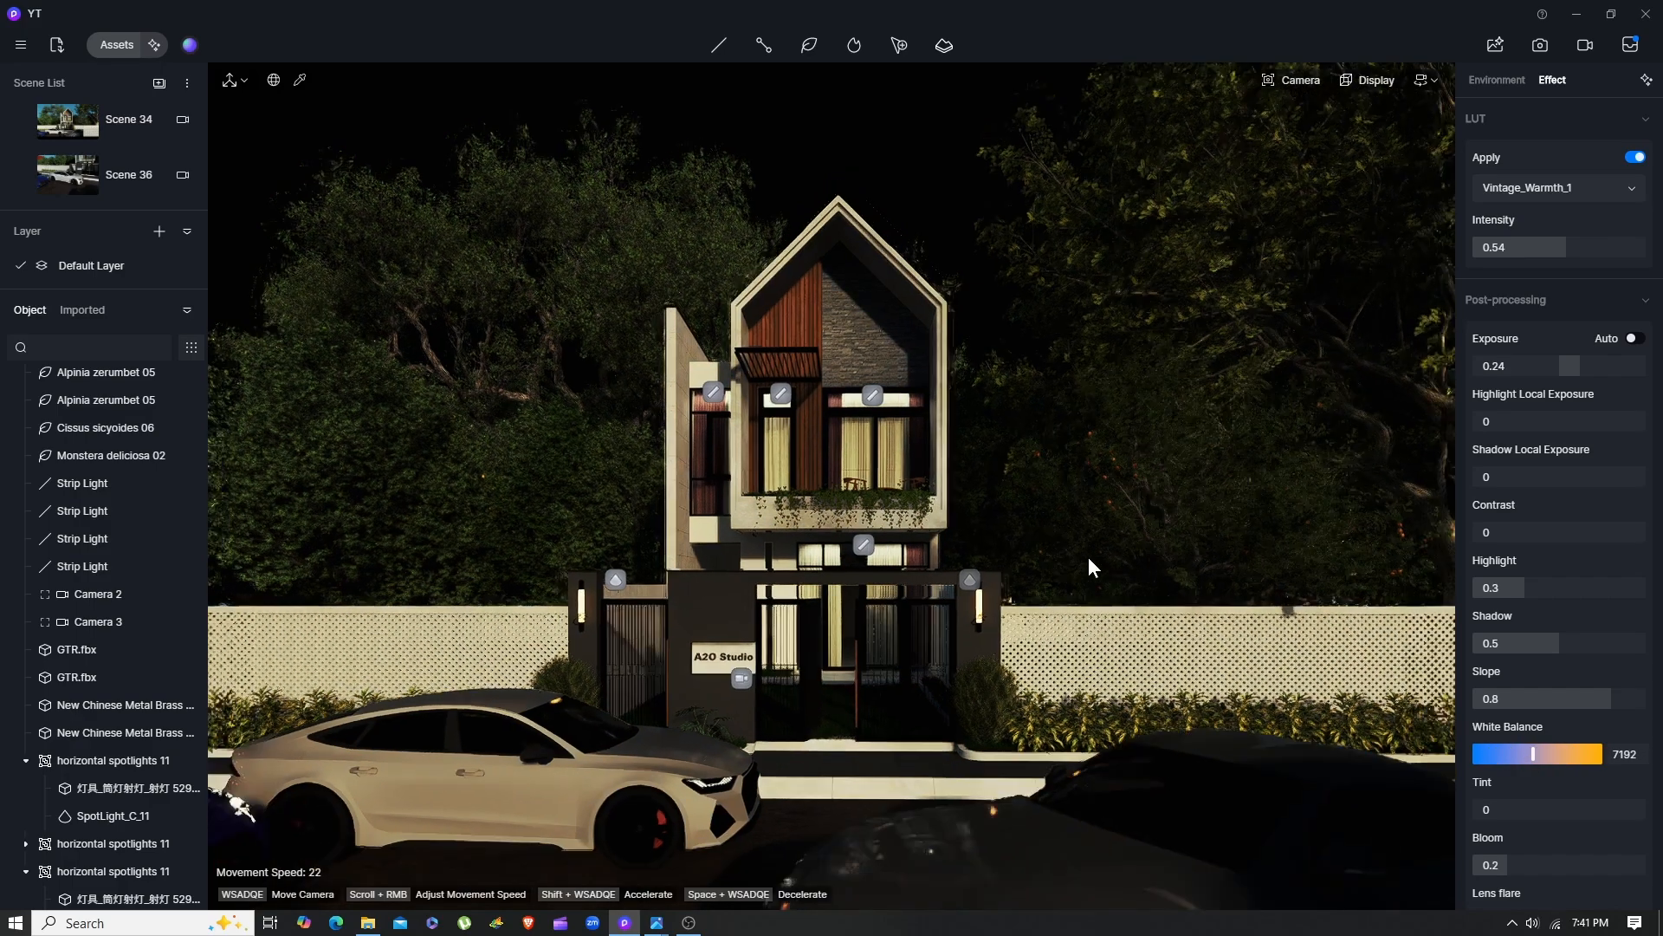
pyautogui.scroll(2, 1037, 533)
pyautogui.scroll(-1, 1036, 531)
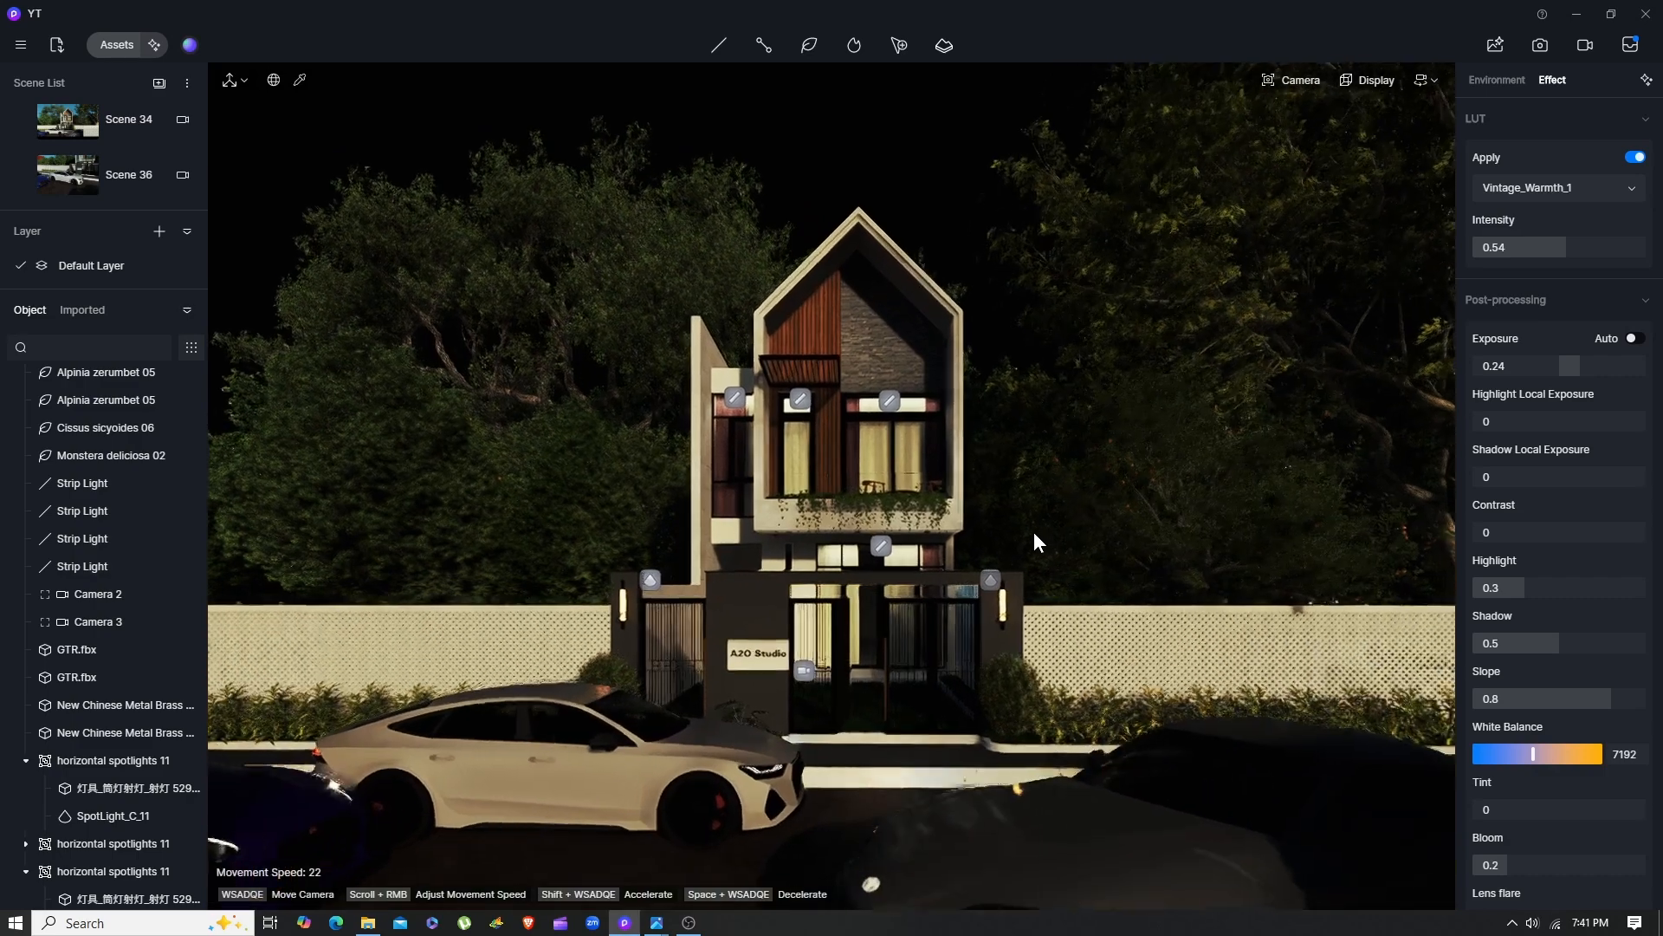
pyautogui.scroll(1, 1000, 564)
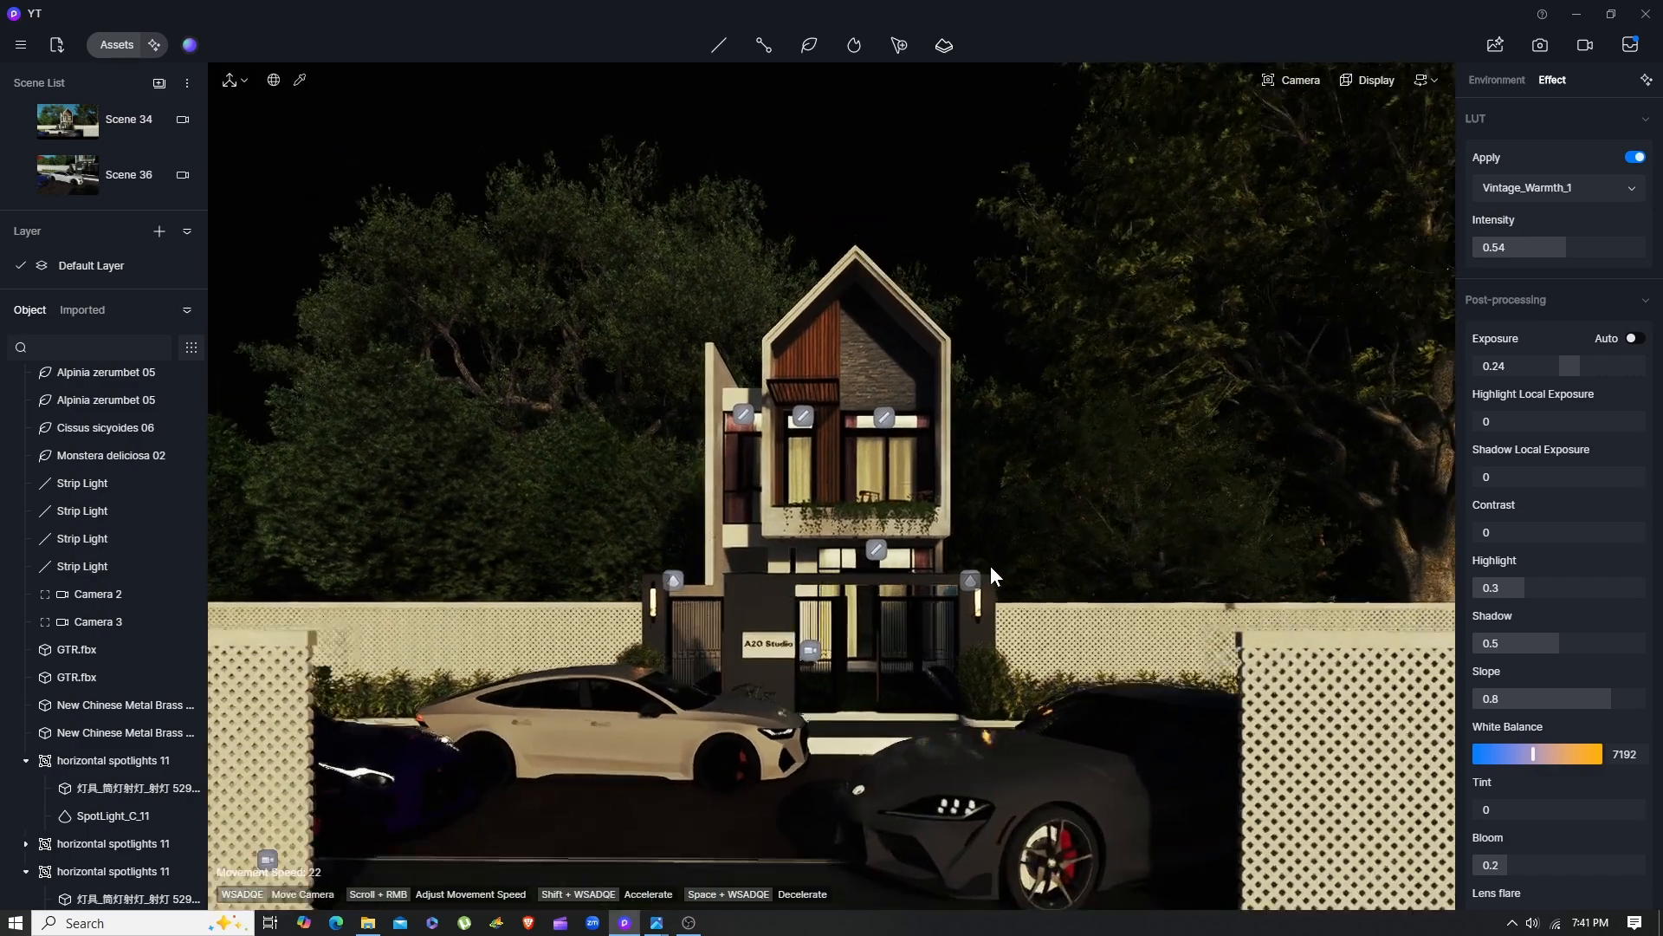
# Recall the saved night scene, Scene 41, from the scene list
pyautogui.scroll(-3, 70, 135)
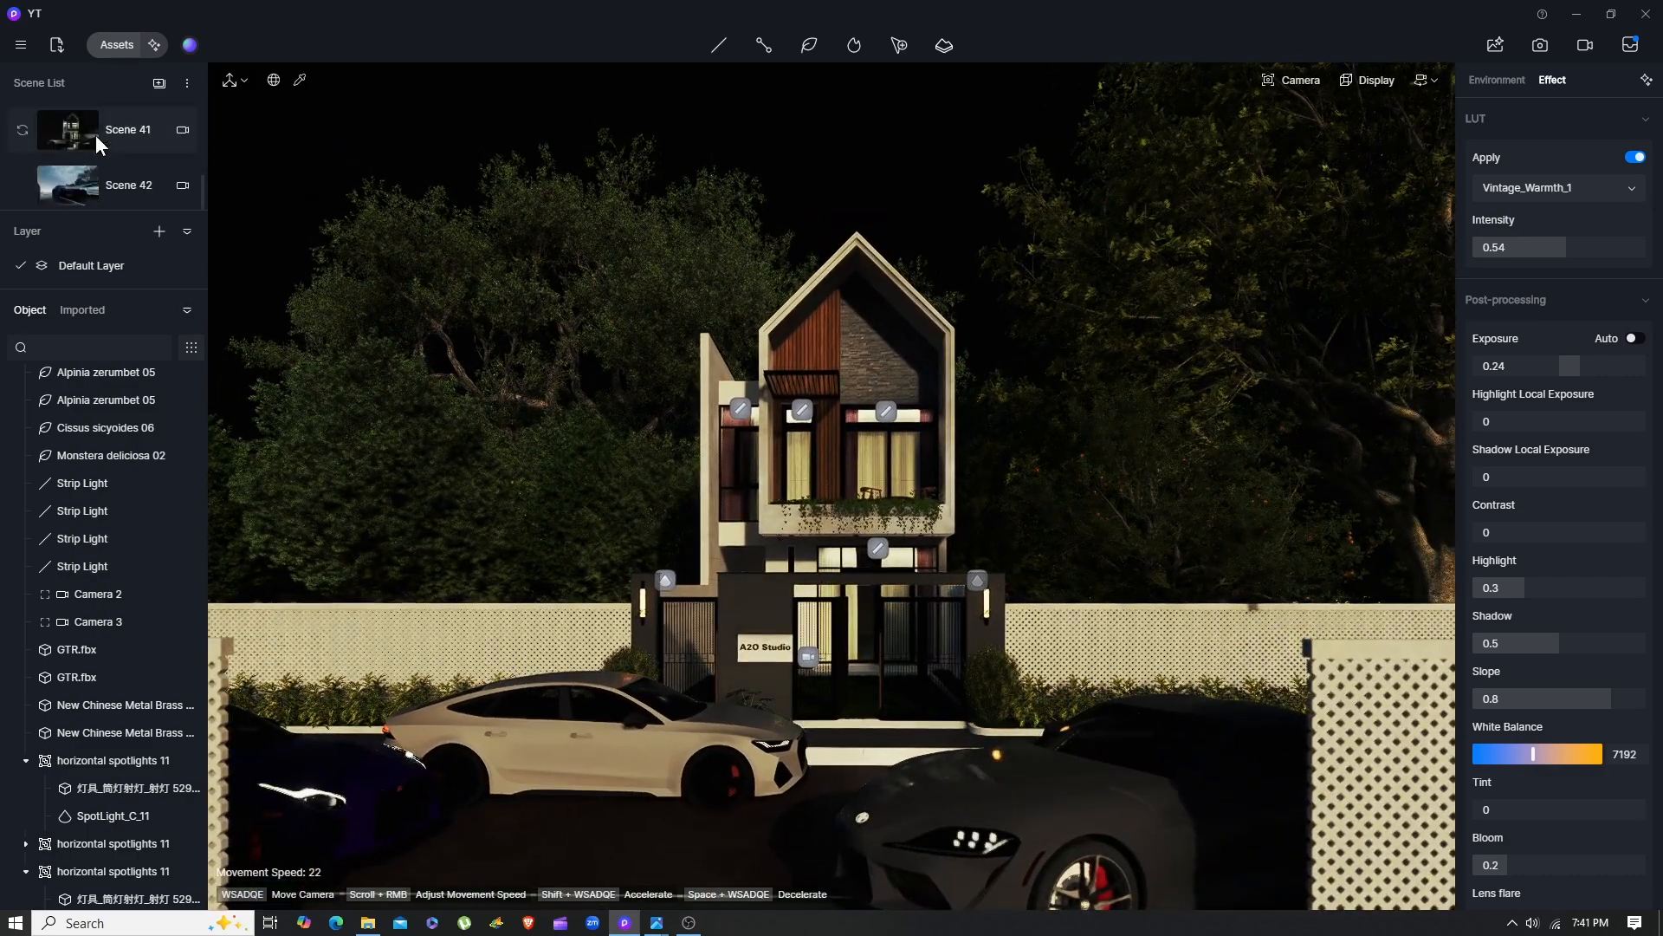
pyautogui.click(123, 133)
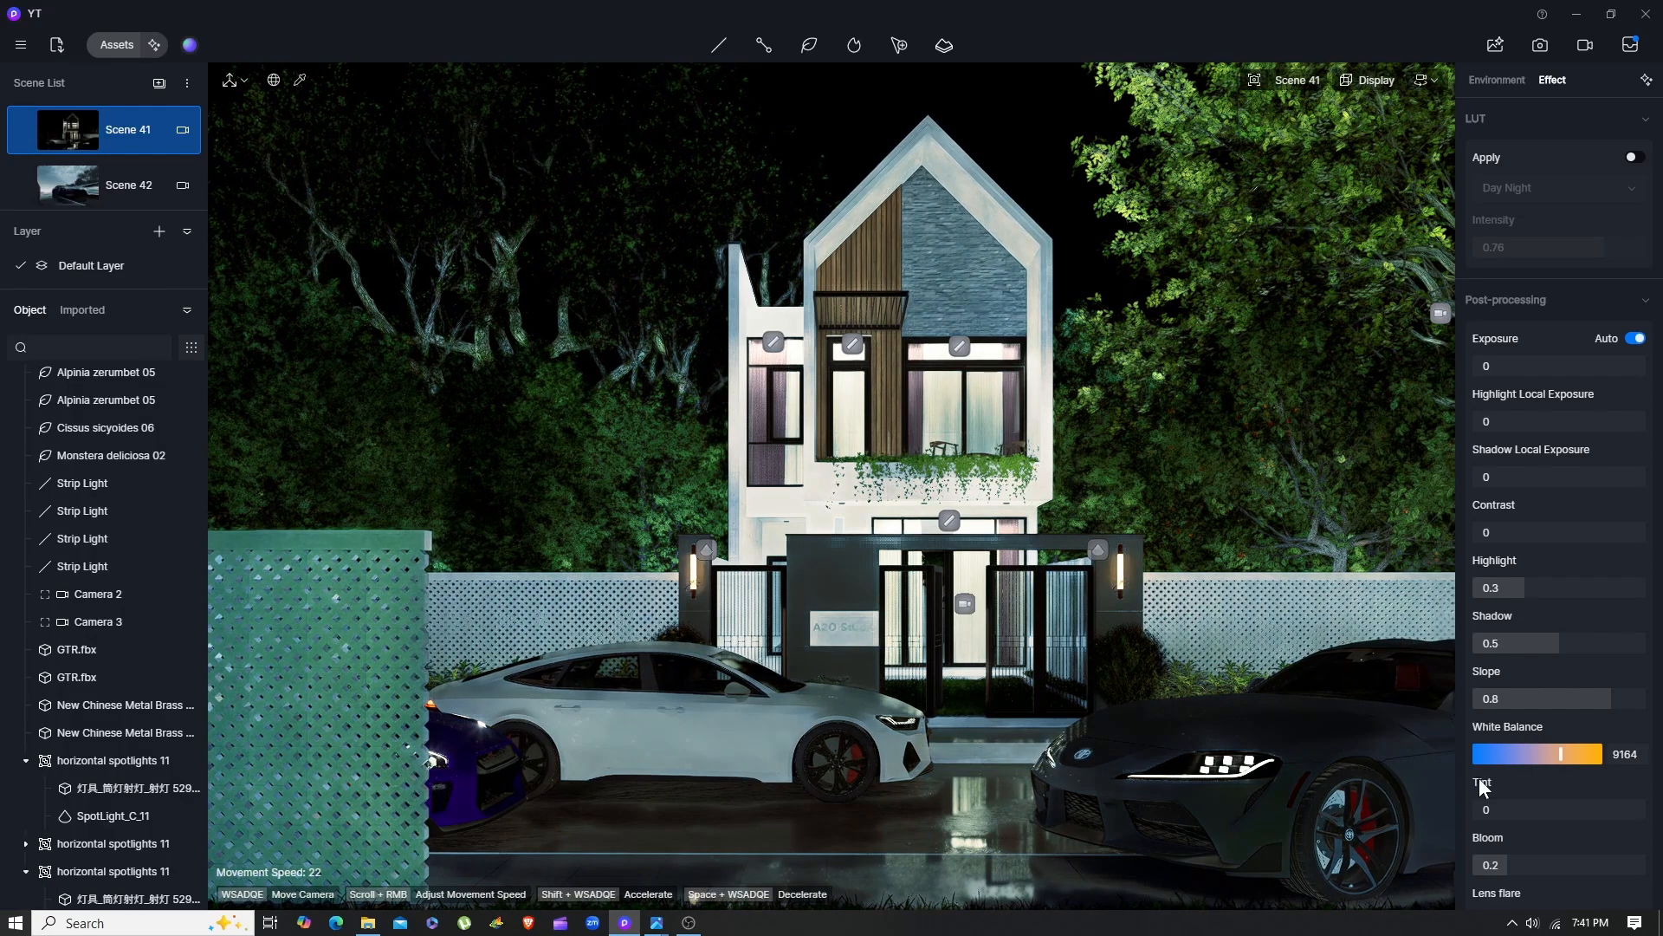
# Set the sky's time of day for Scene 41 to 09:49 PM
pyautogui.click(1490, 82)
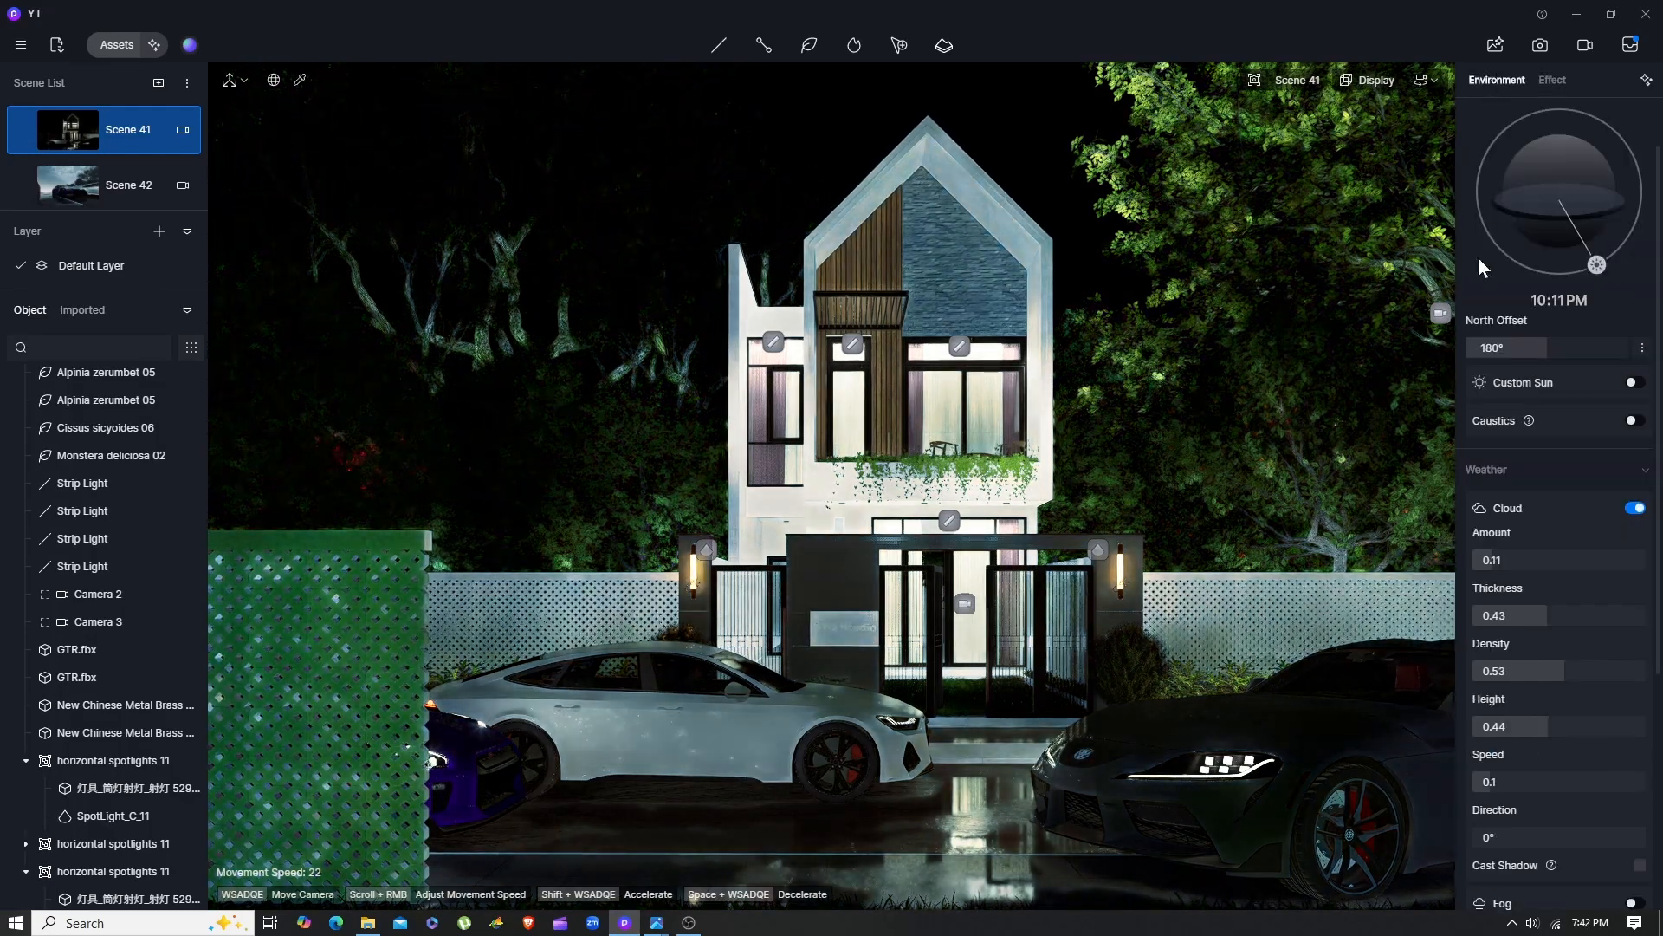
pyautogui.scroll(1, 1551, 234)
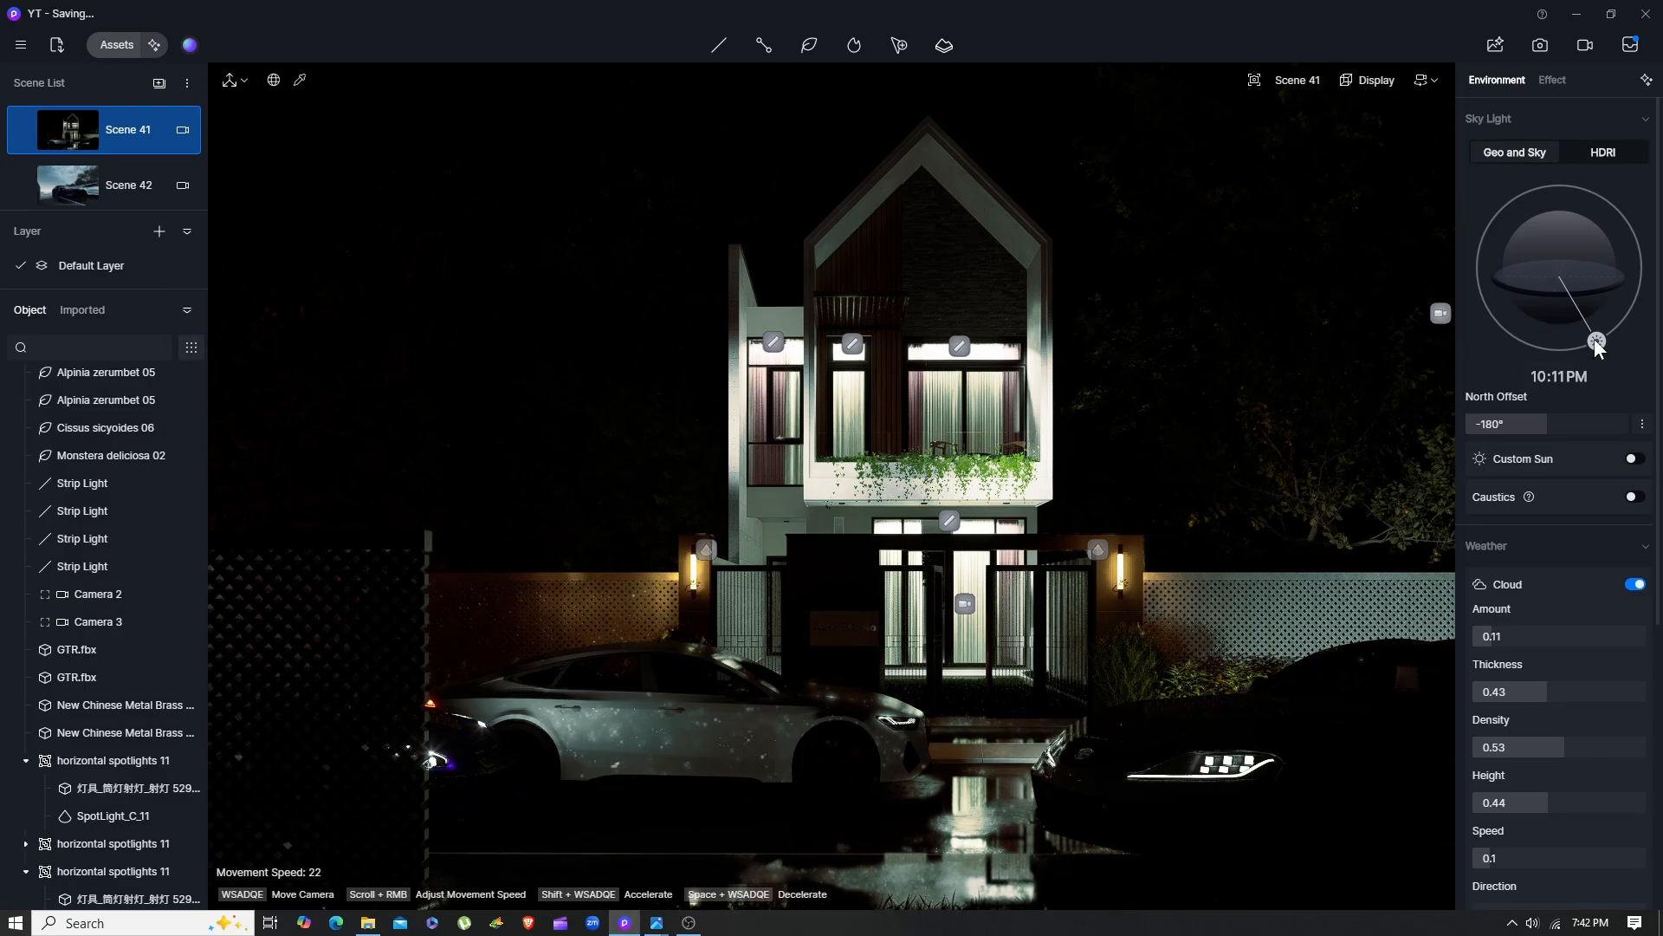
pyautogui.moveTo(1596, 341); pyautogui.dragTo(1624, 368)
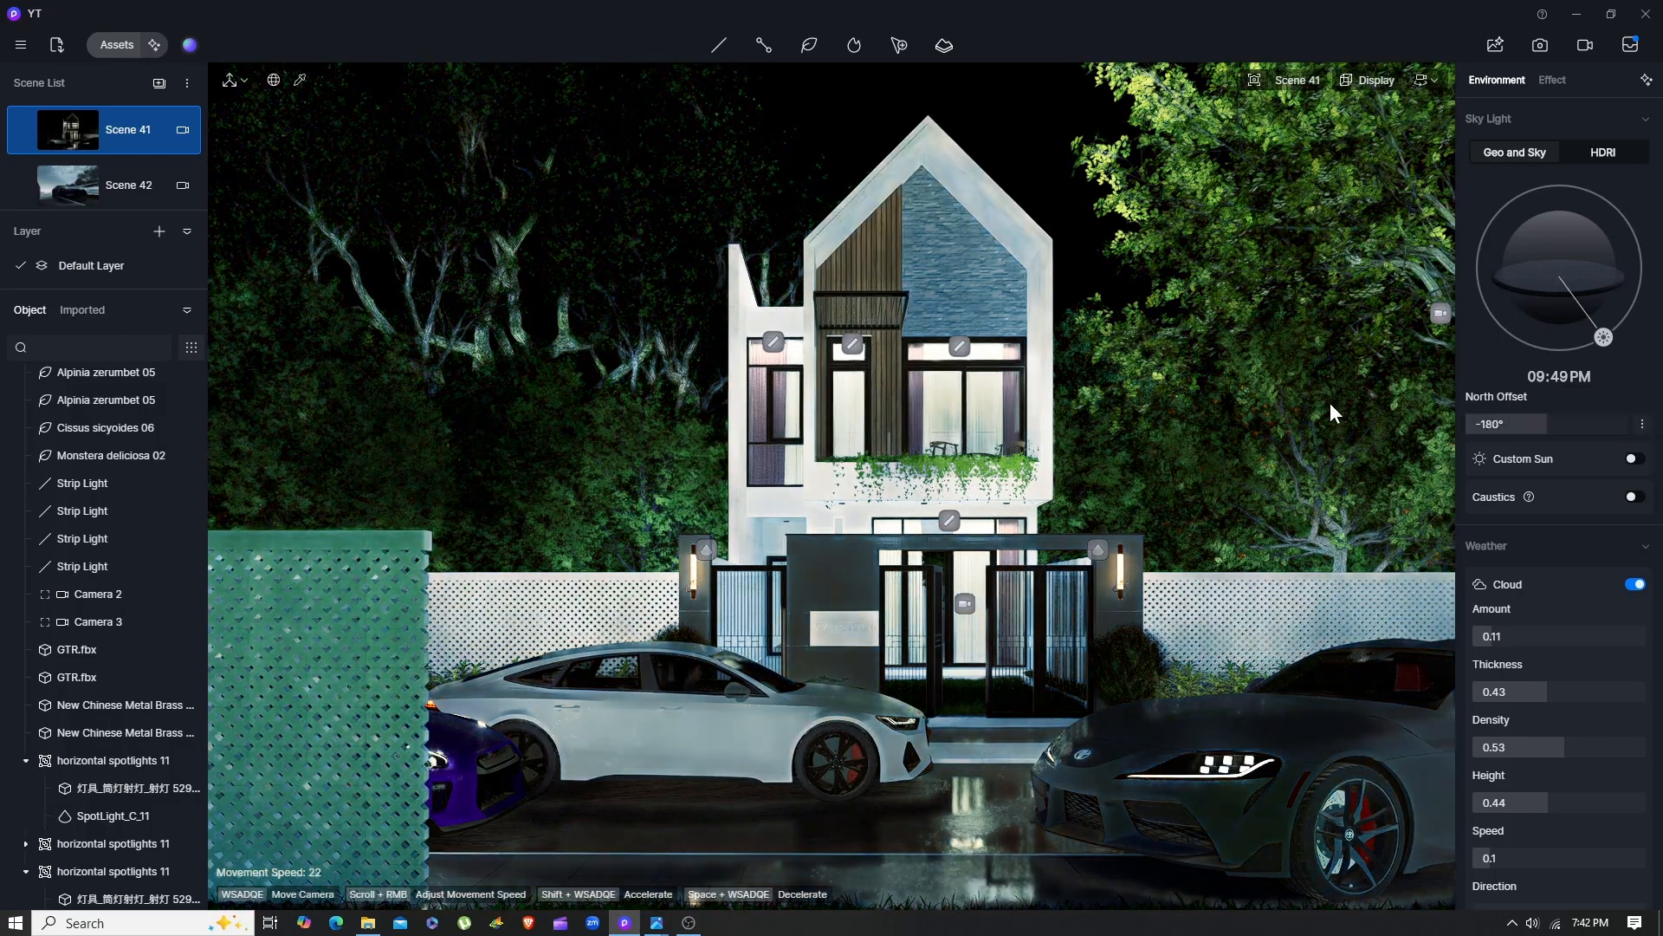
pyautogui.moveTo(1514, 425); pyautogui.dragTo(1281, 417)
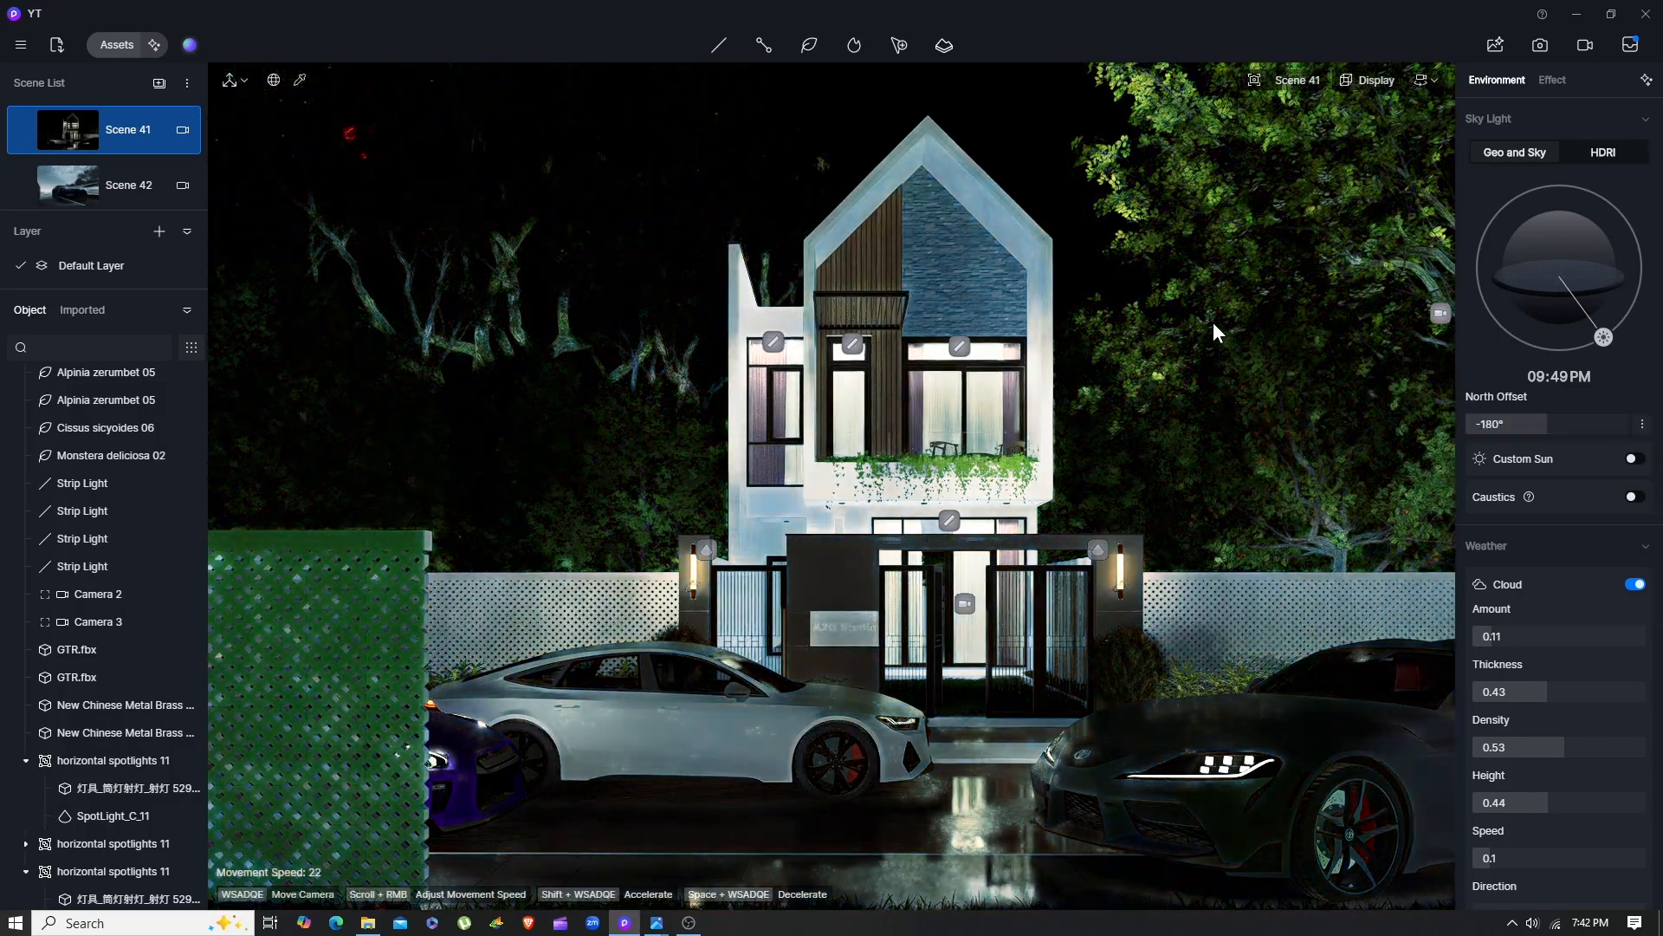
# Try rain in the night scene by setting the precipitation strength to 0.5
pyautogui.scroll(-1, 1533, 490)
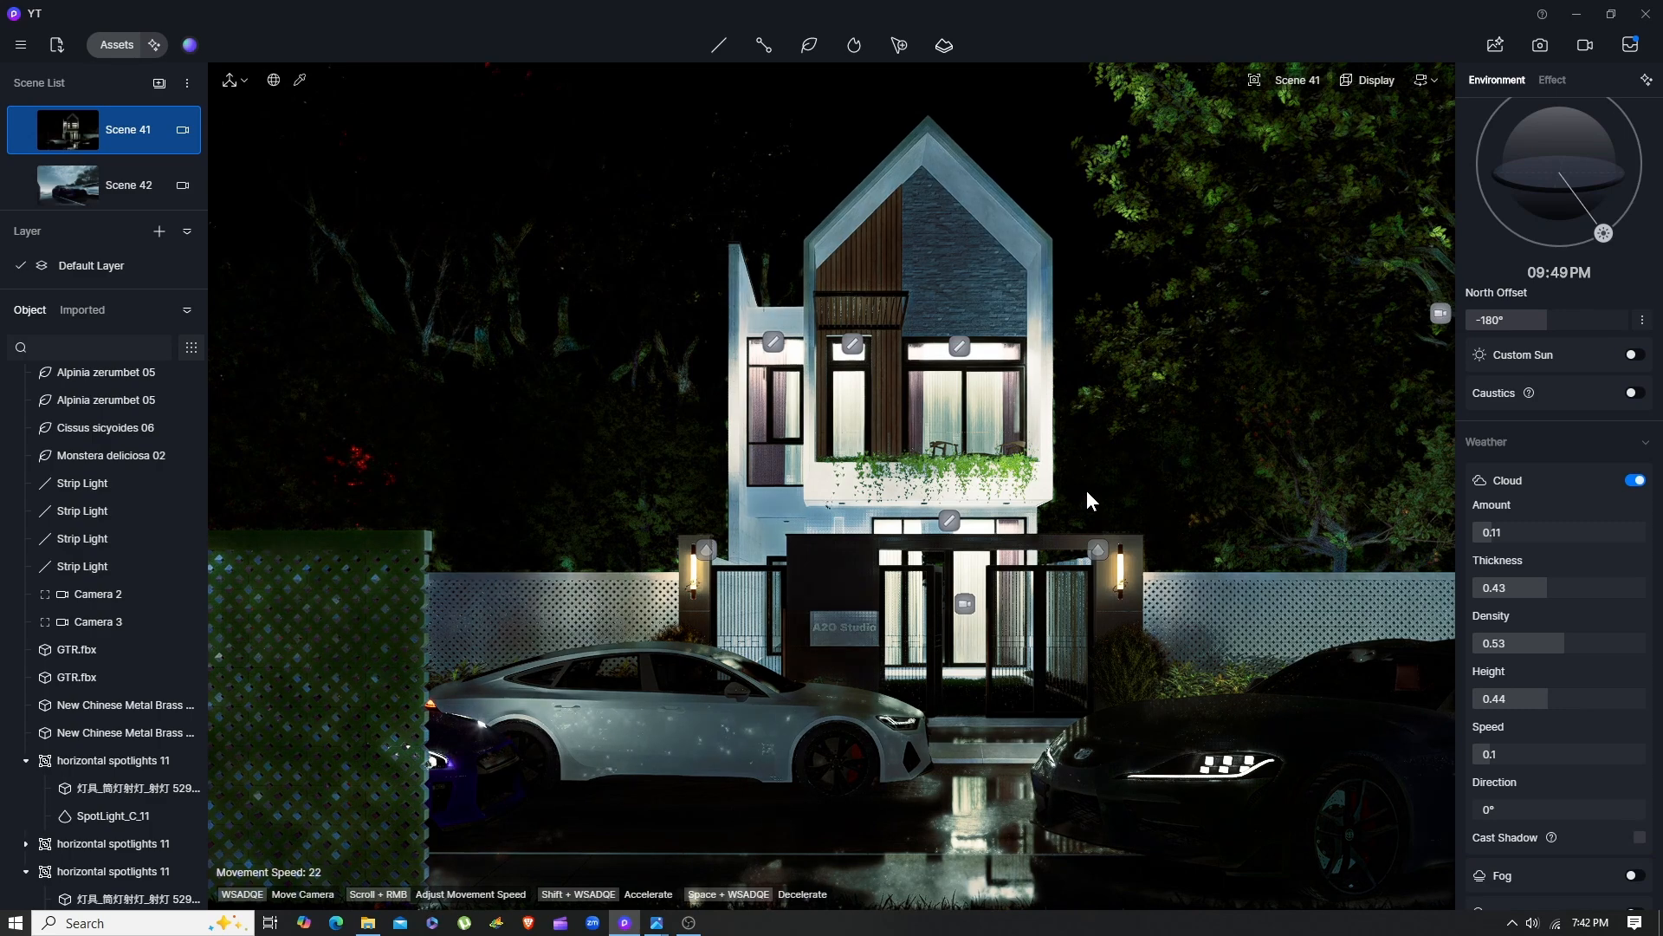
pyautogui.scroll(-2, 1015, 516)
pyautogui.scroll(-3, 1625, 768)
pyautogui.scroll(-1, 1625, 773)
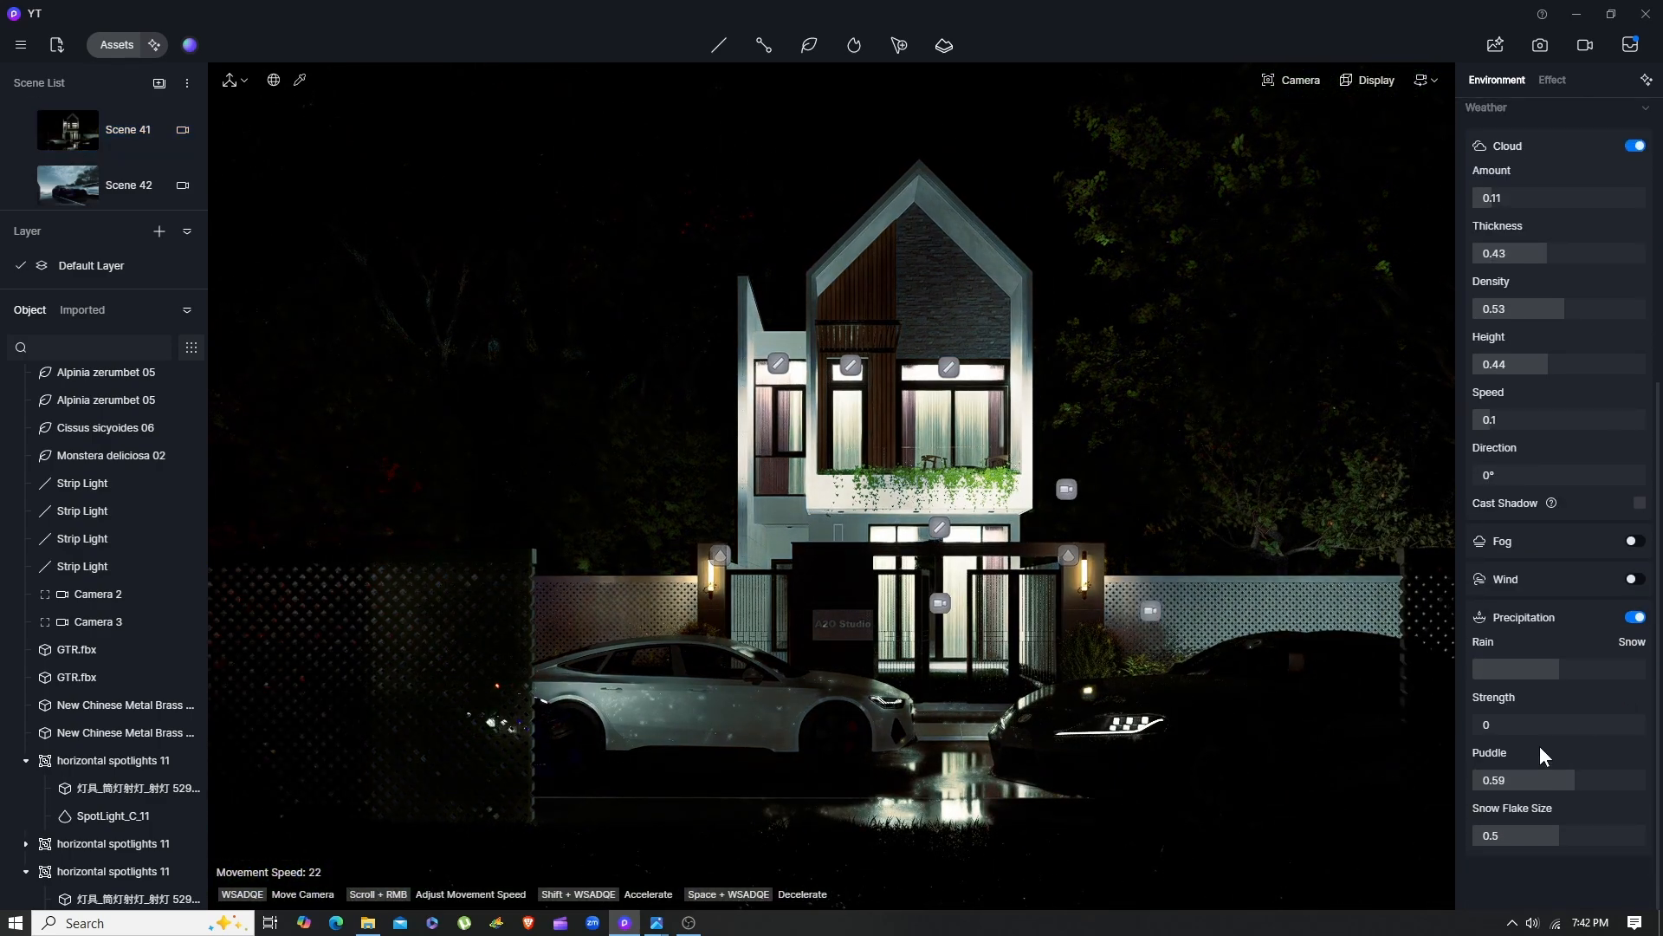
pyautogui.moveTo(1525, 724)
pyautogui.mouseDown()
pyautogui.moveTo(1575, 724)
pyautogui.moveTo(1555, 722)
pyautogui.mouseUp()
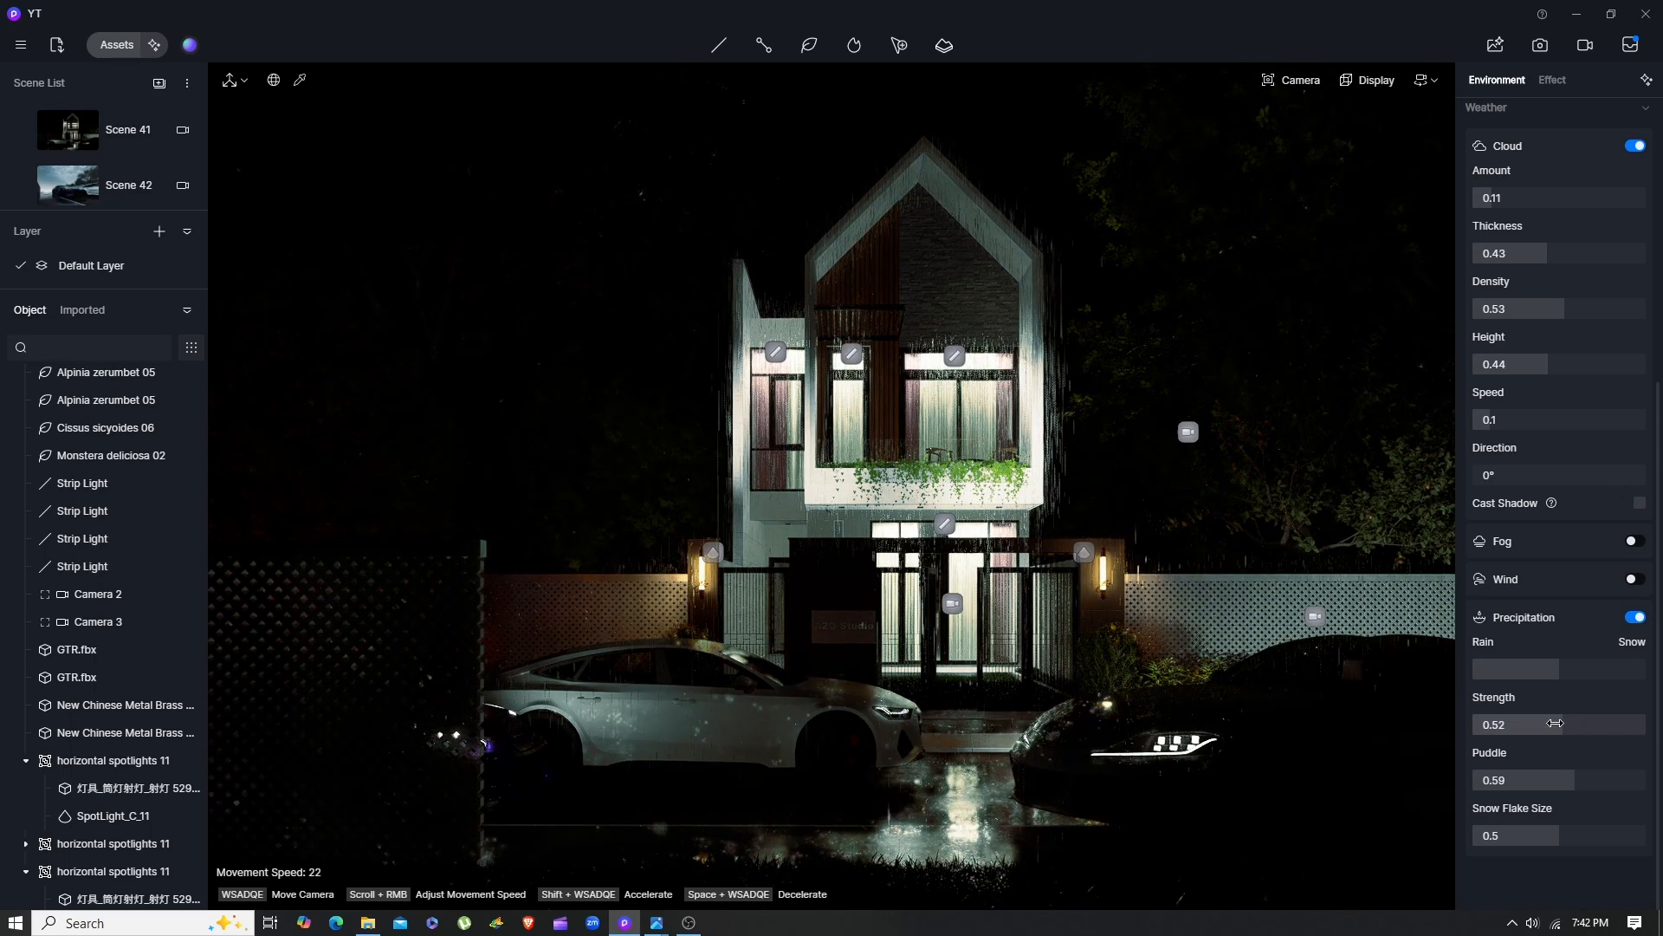
pyautogui.click(1514, 730)
pyautogui.write('0.5')
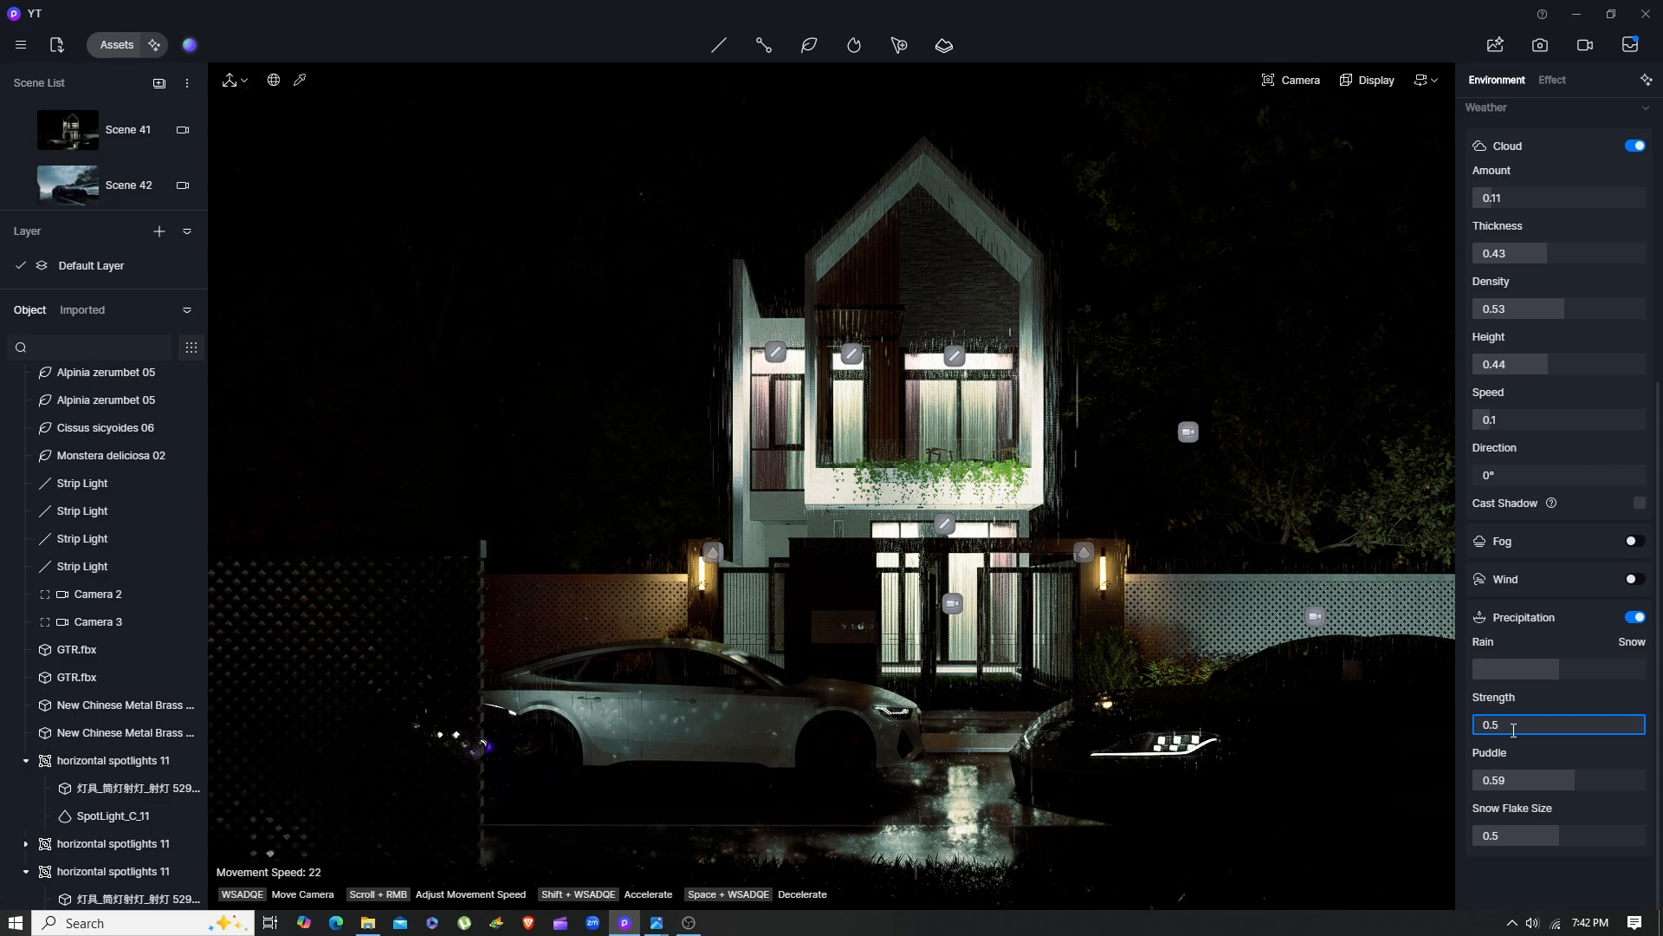
pyautogui.press('Return')
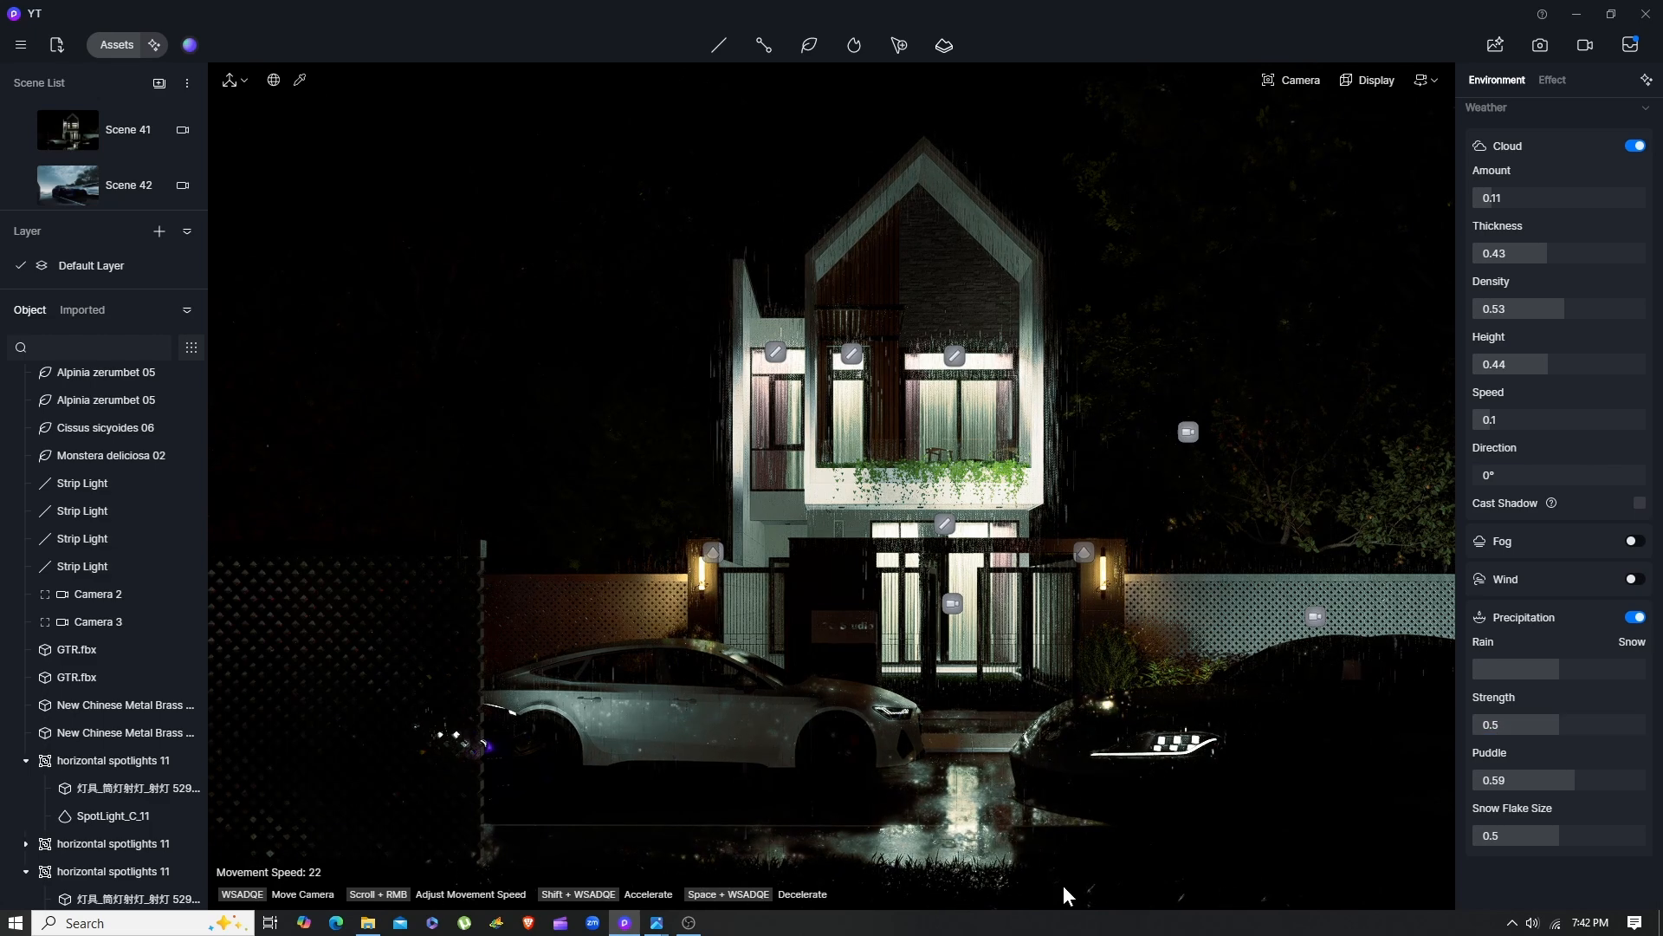
# Set the precipitation strength to 0 and the puddle amount to 0.54
pyautogui.moveTo(1556, 724); pyautogui.dragTo(1283, 700)
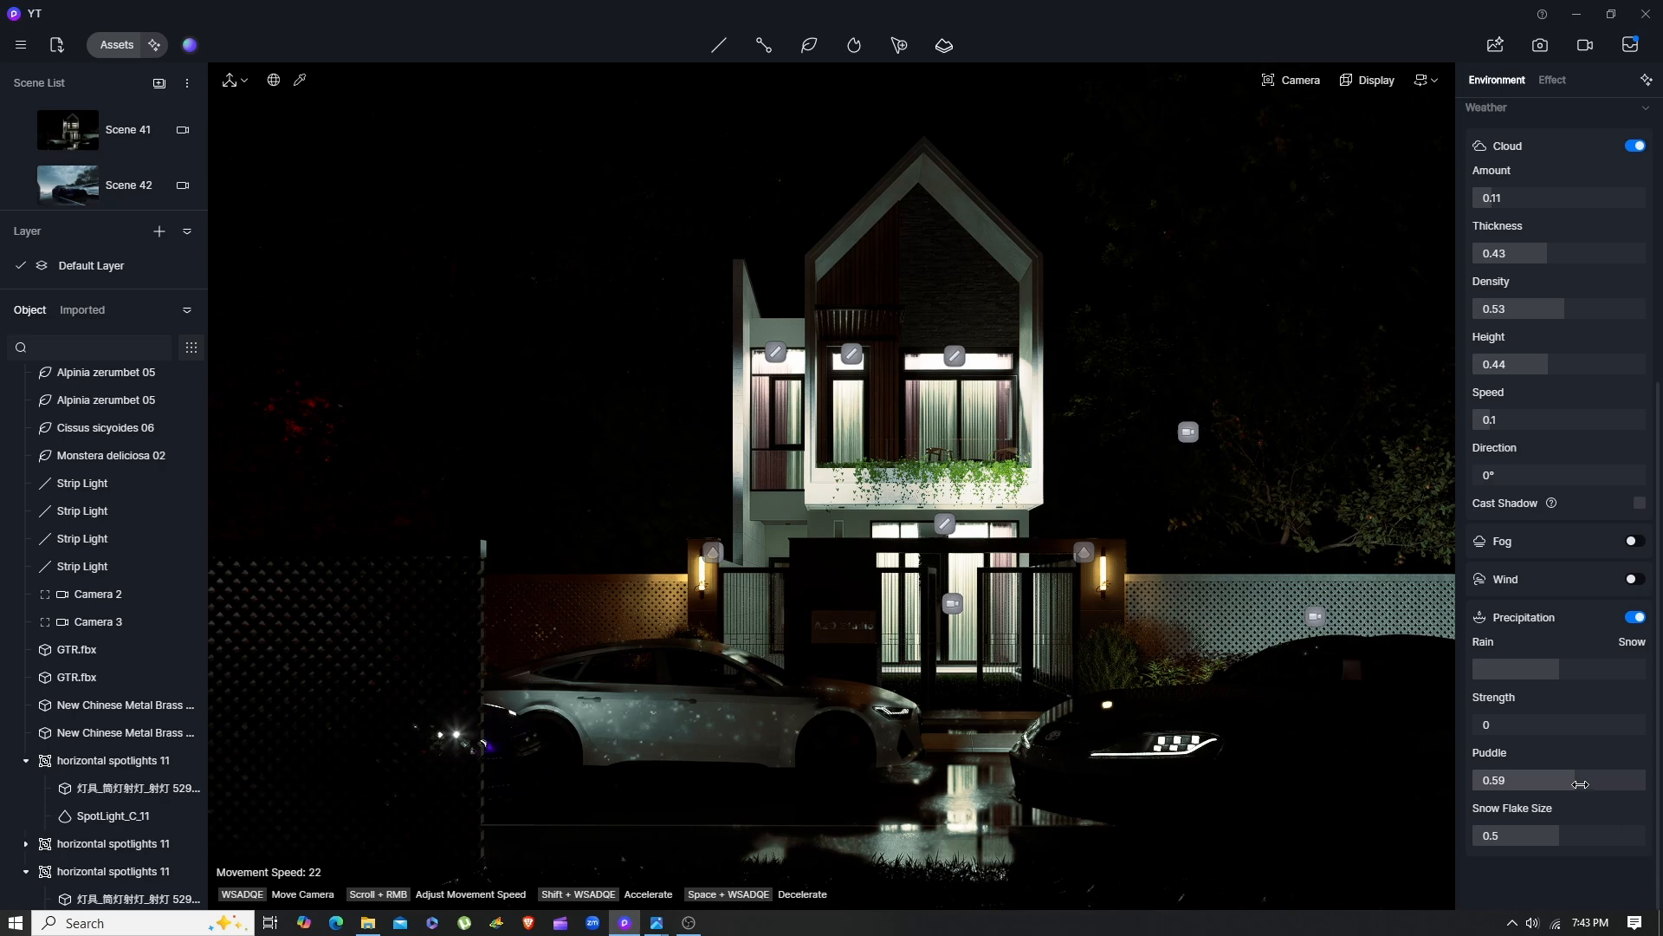
pyautogui.moveTo(1581, 784)
pyautogui.mouseDown()
pyautogui.moveTo(1644, 784)
pyautogui.moveTo(1557, 783)
pyautogui.mouseUp()
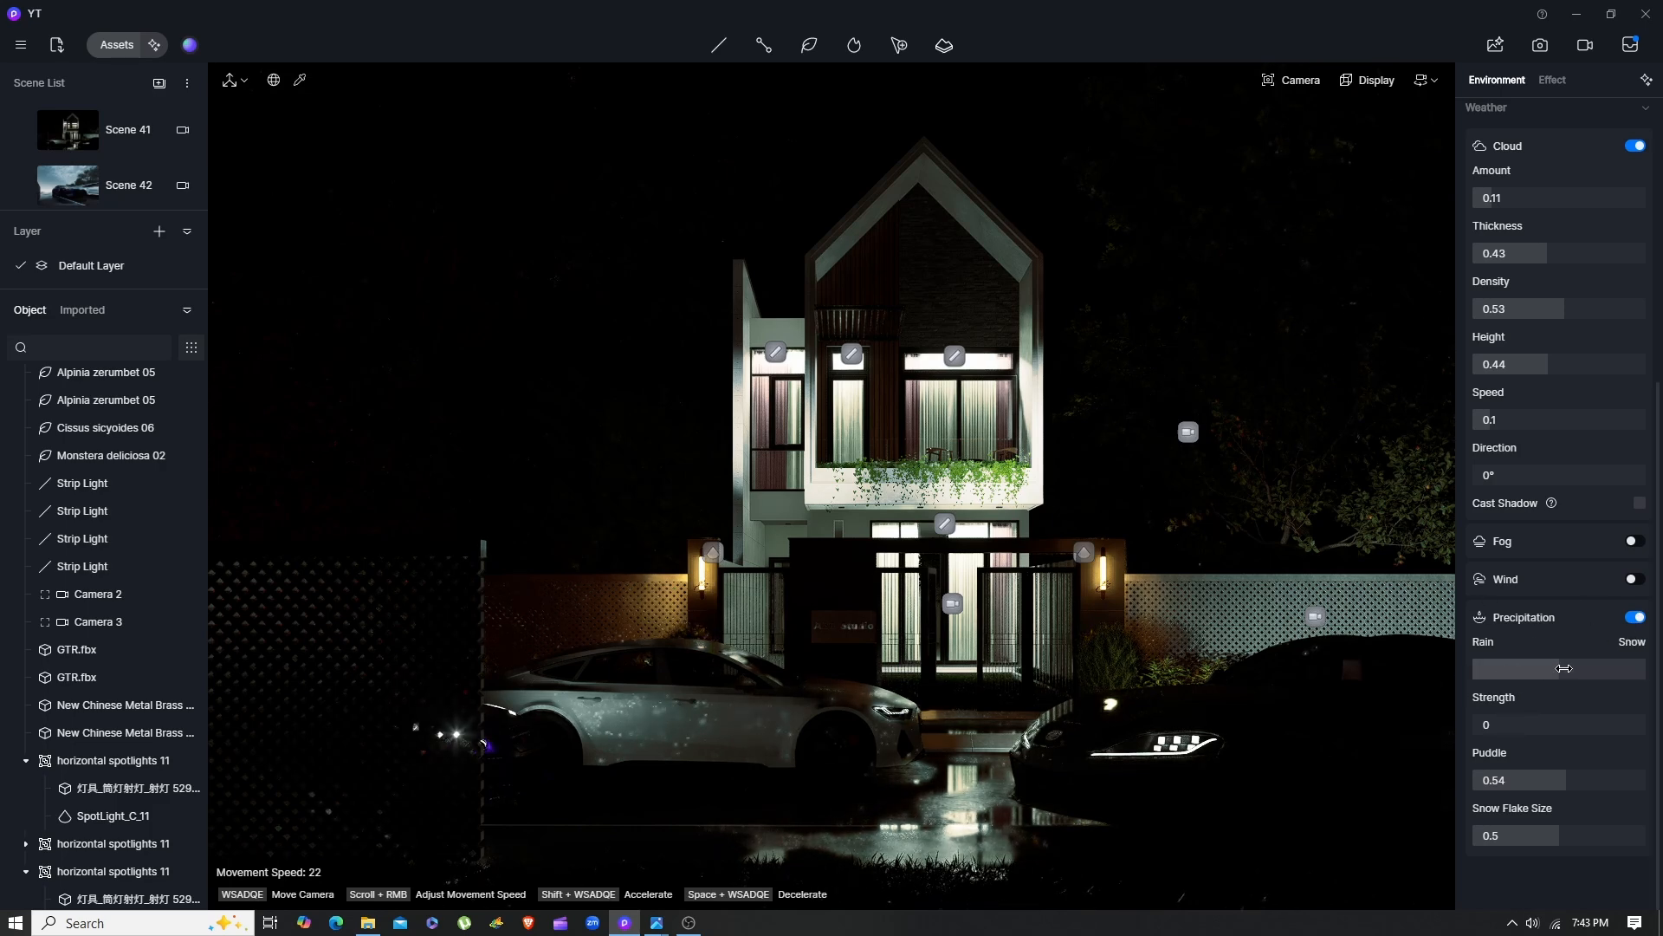
pyautogui.moveTo(1564, 675); pyautogui.dragTo(1244, 657)
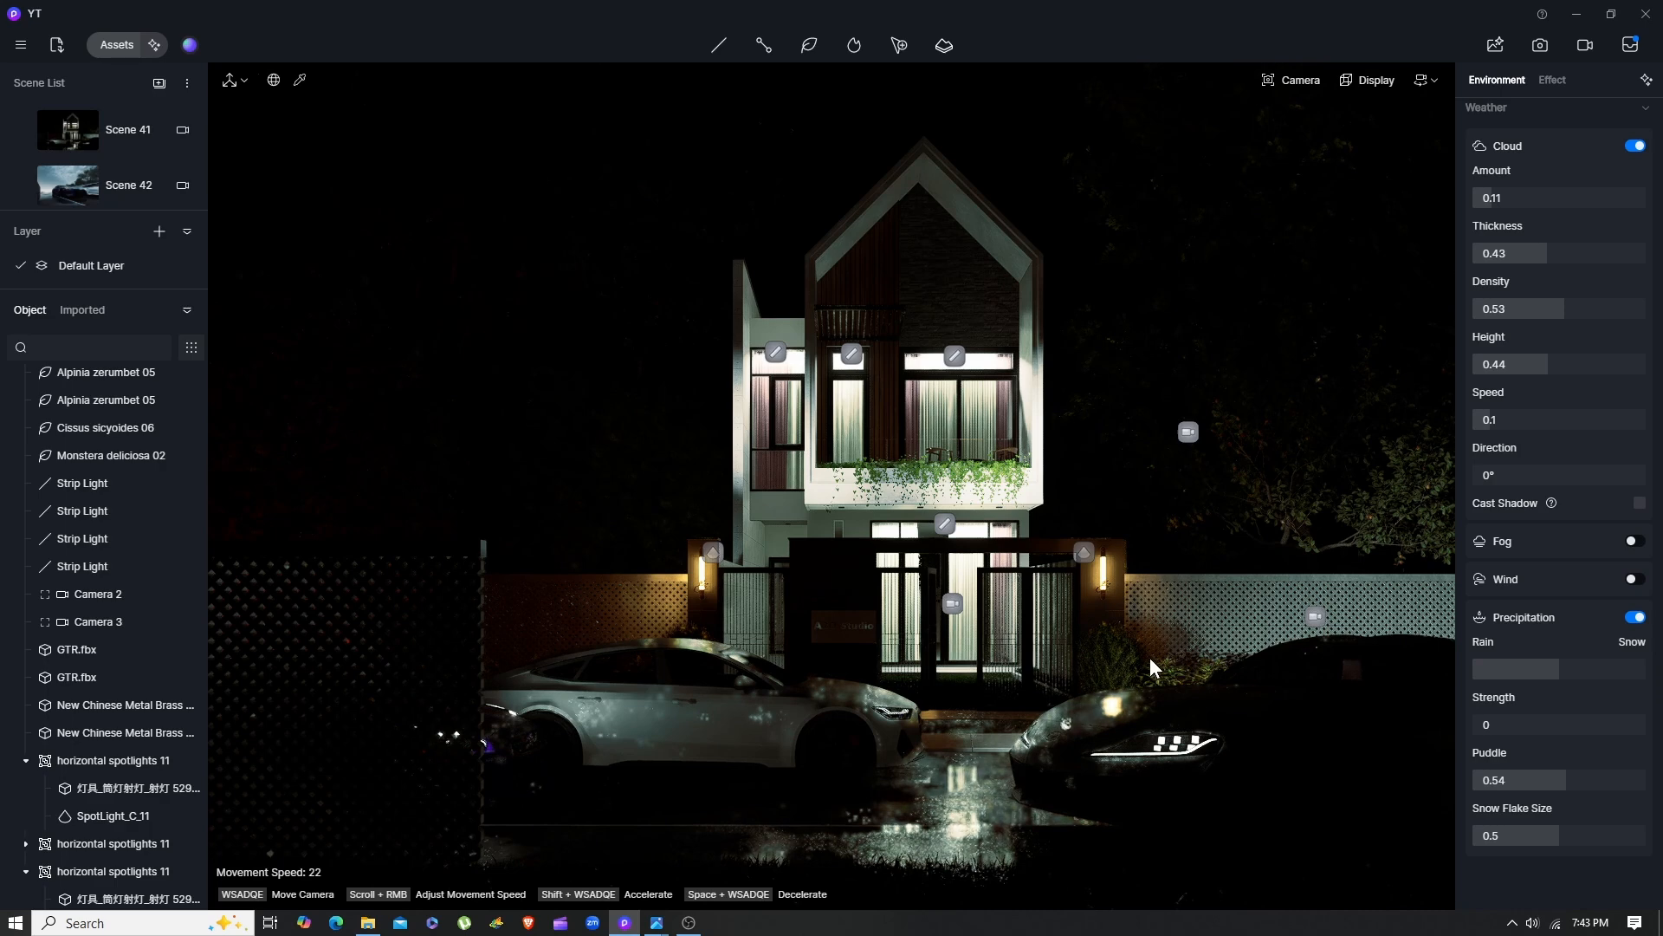
# Turn the clouds off and back on to compare their effect on the night sky
pyautogui.scroll(5, 1543, 449)
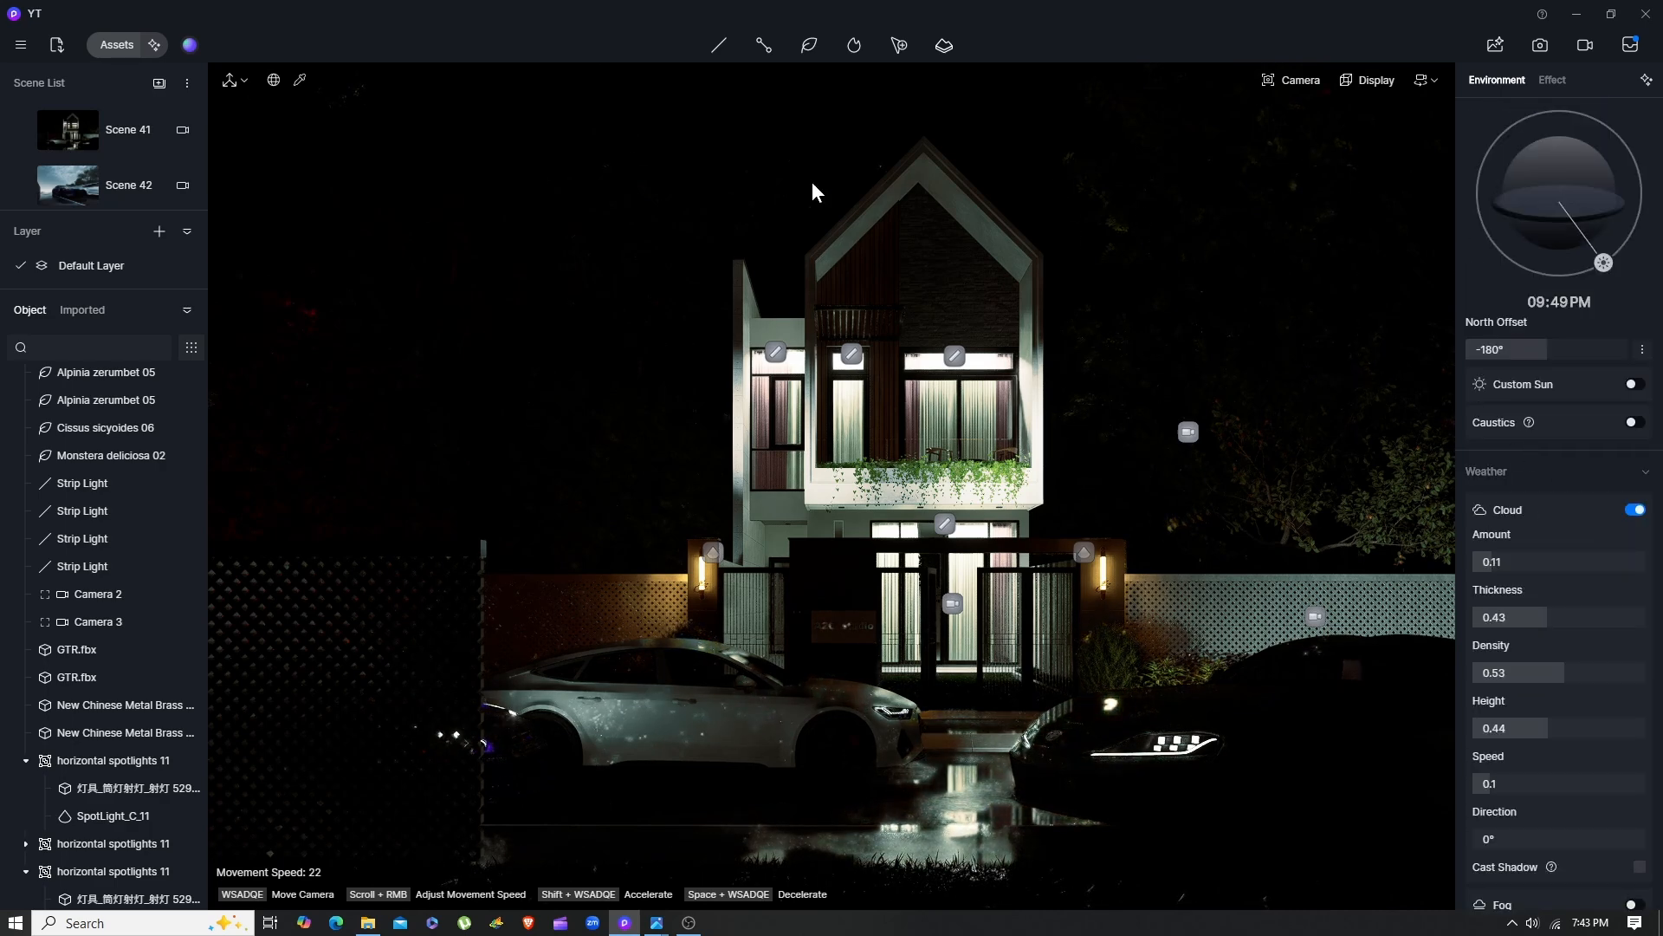
pyautogui.click(1633, 511)
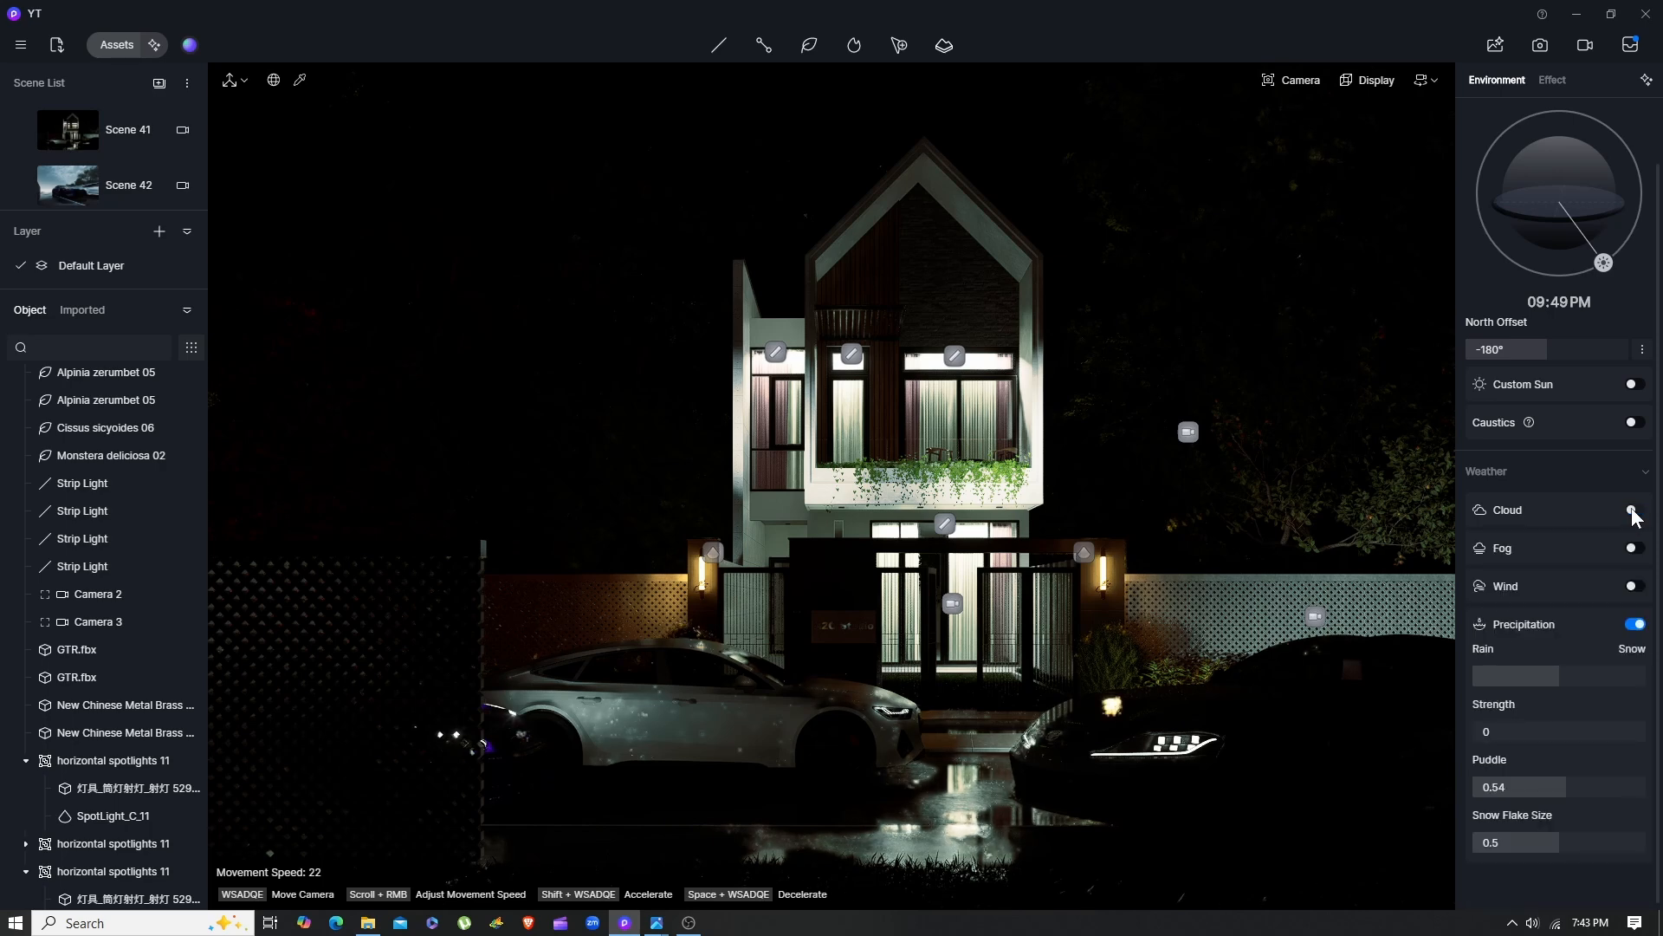
pyautogui.click(1633, 511)
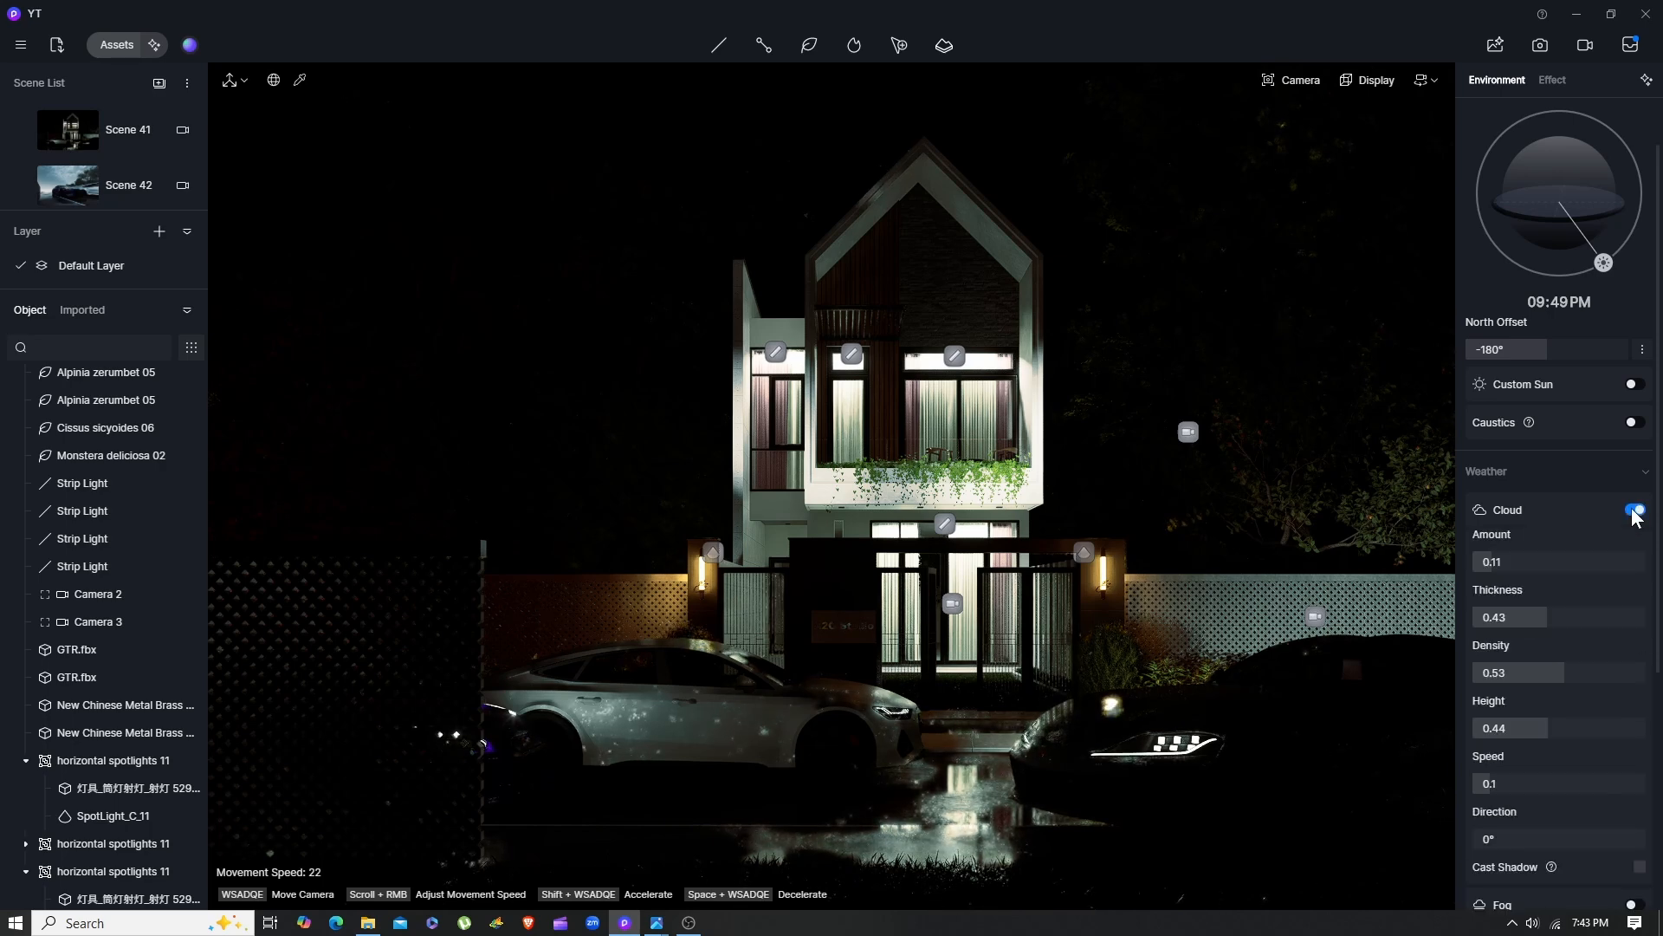
# Preview a spotlight on the stone wall beneath the roof gable, leaving it unplaced
pyautogui.moveTo(1163, 464); pyautogui.dragTo(1168, 416, button='right')
pyautogui.press('w')
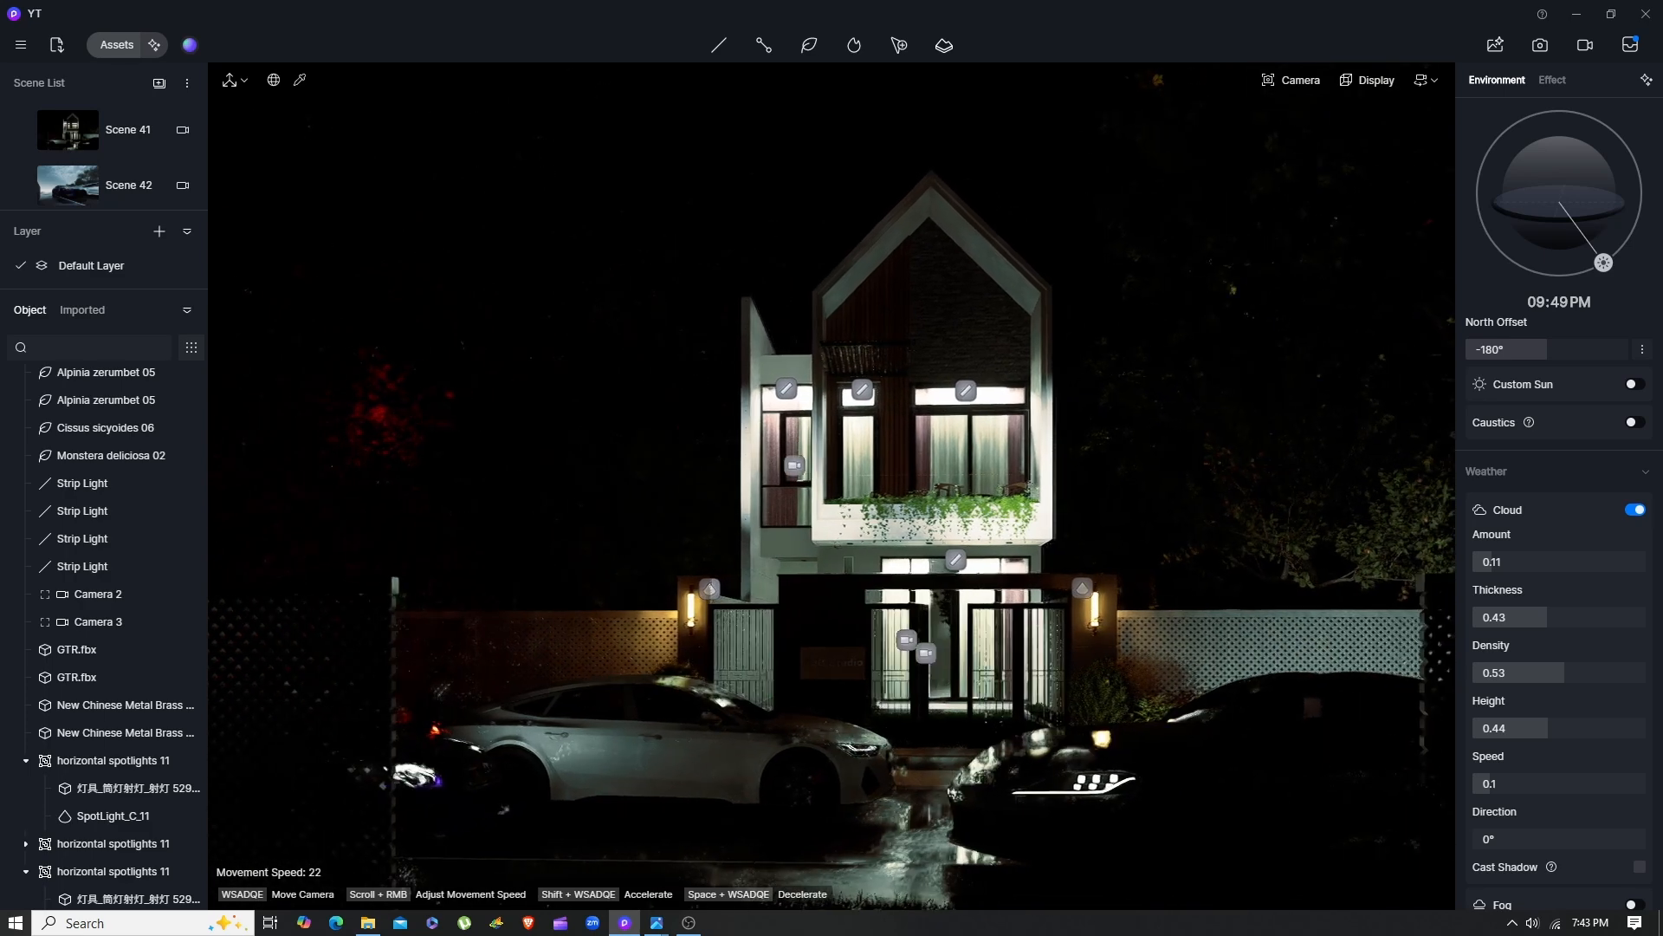
pyautogui.press('d')
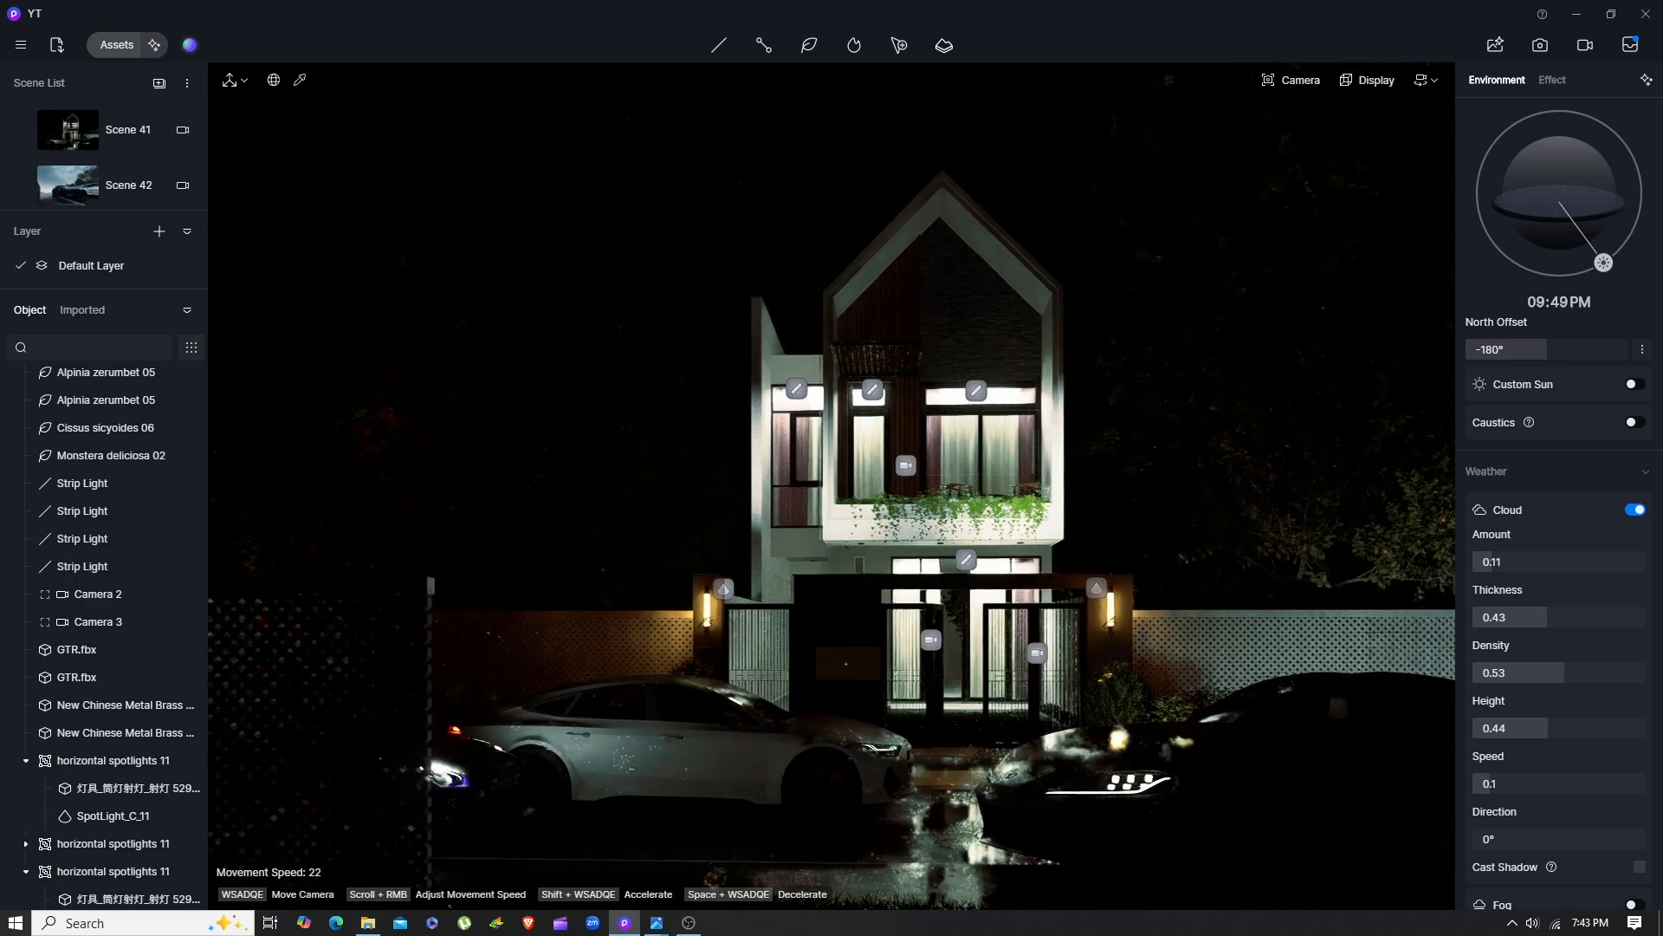
pyautogui.moveTo(1168, 419); pyautogui.dragTo(1130, 409, button='right')
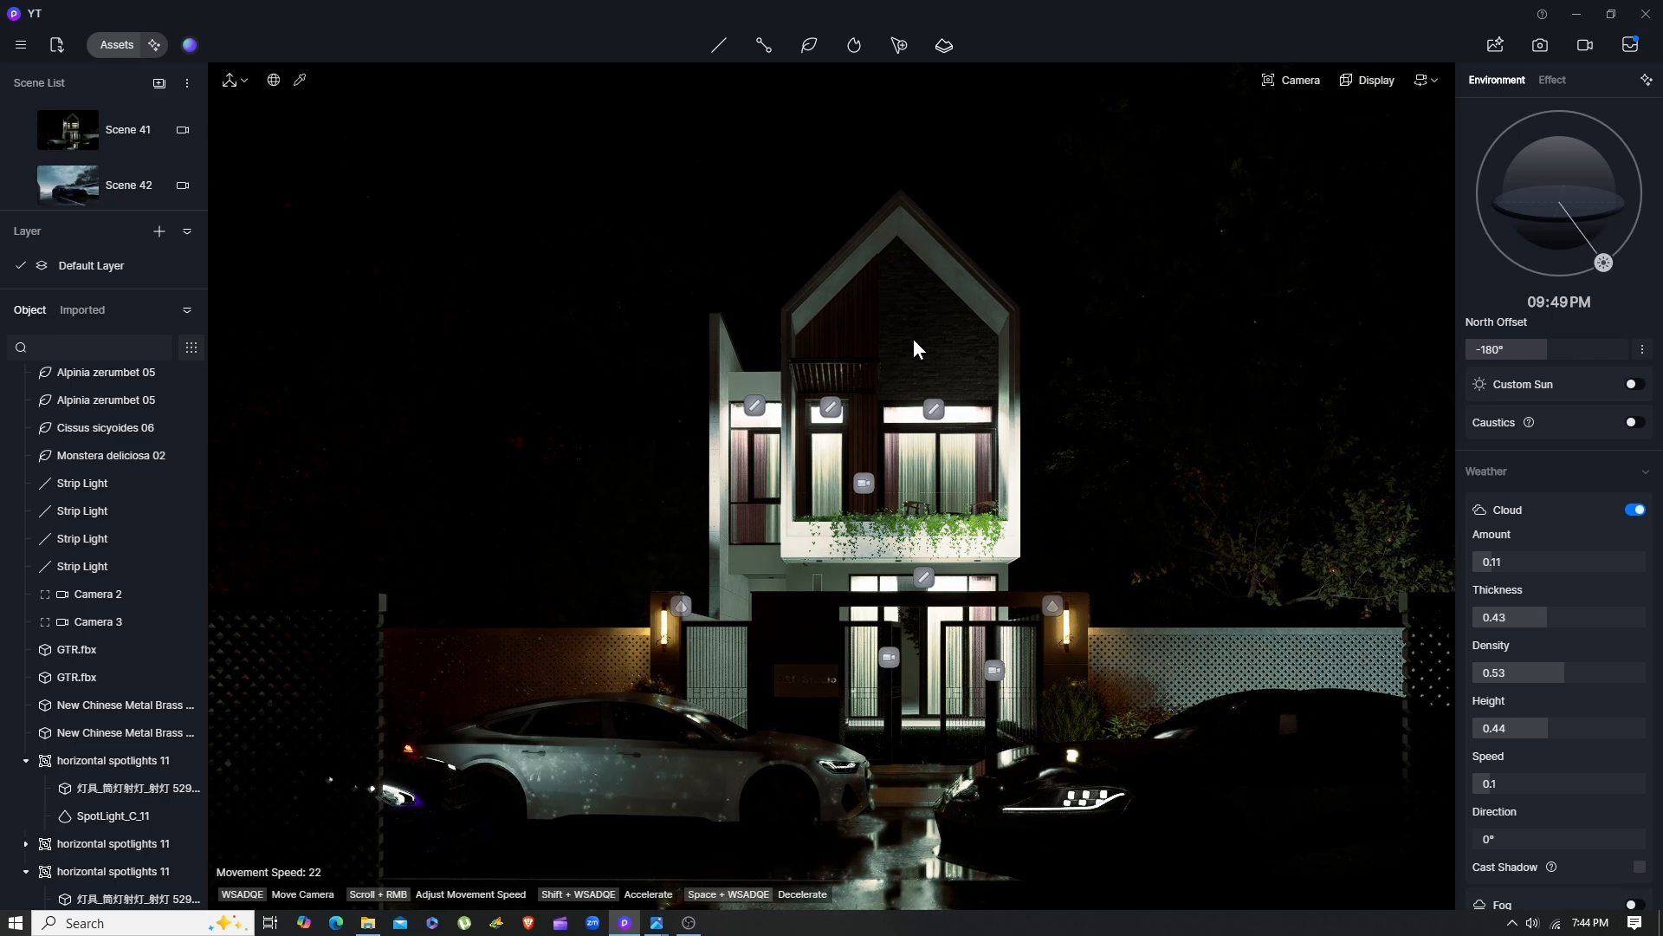
pyautogui.moveTo(700, 49)
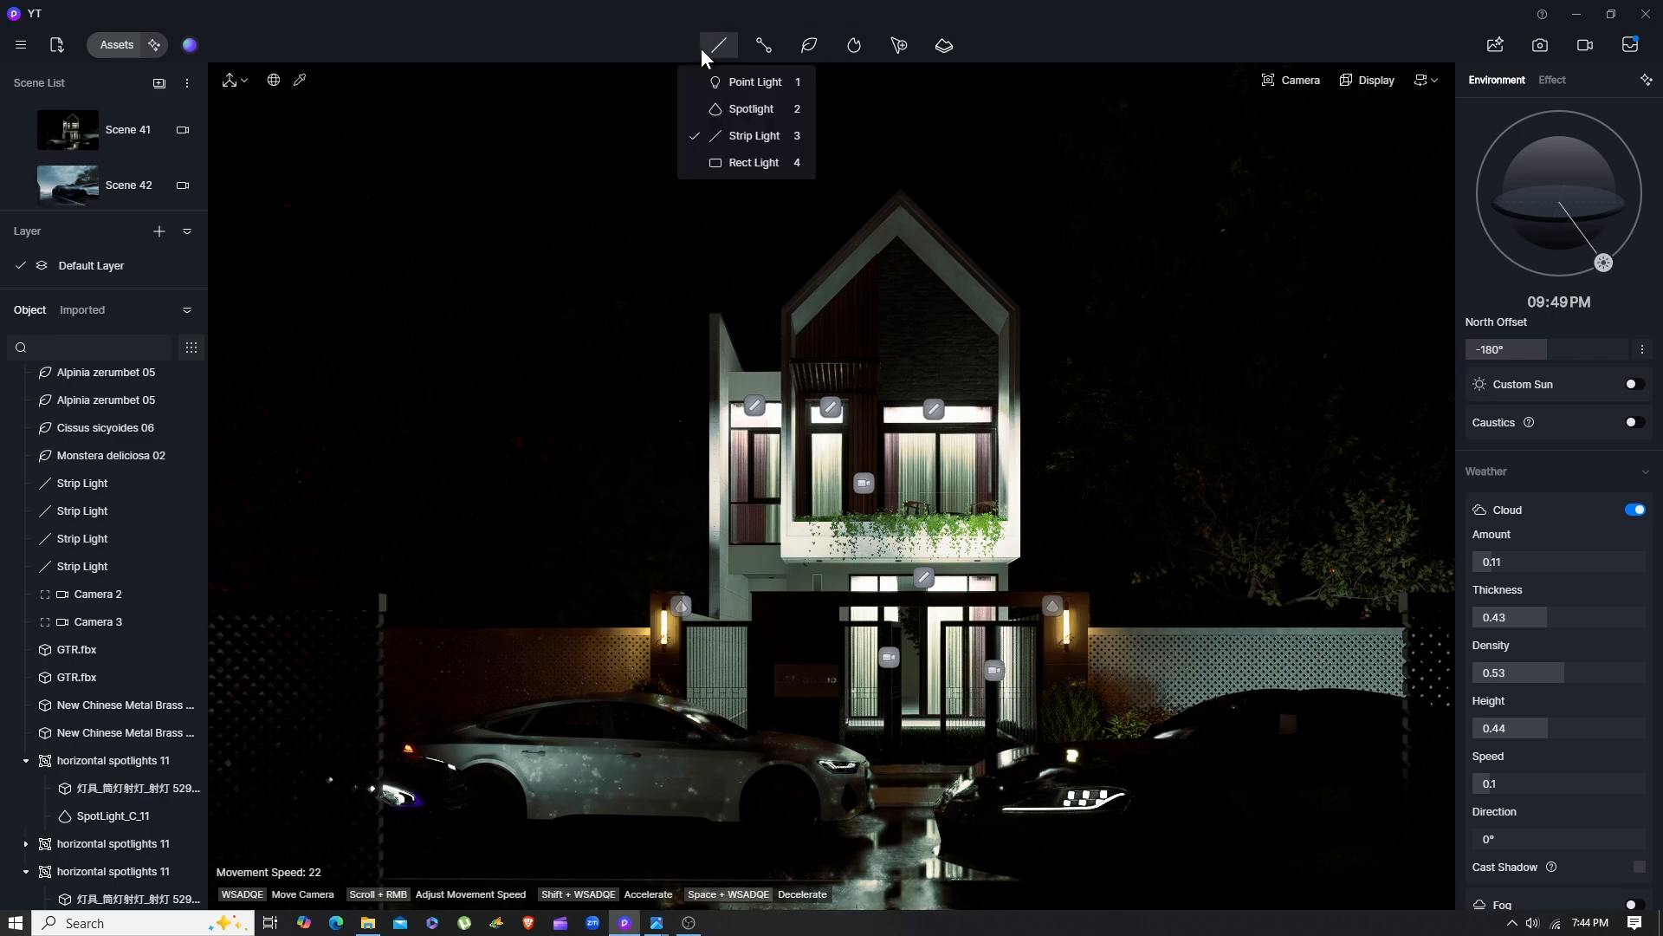
pyautogui.click(728, 109)
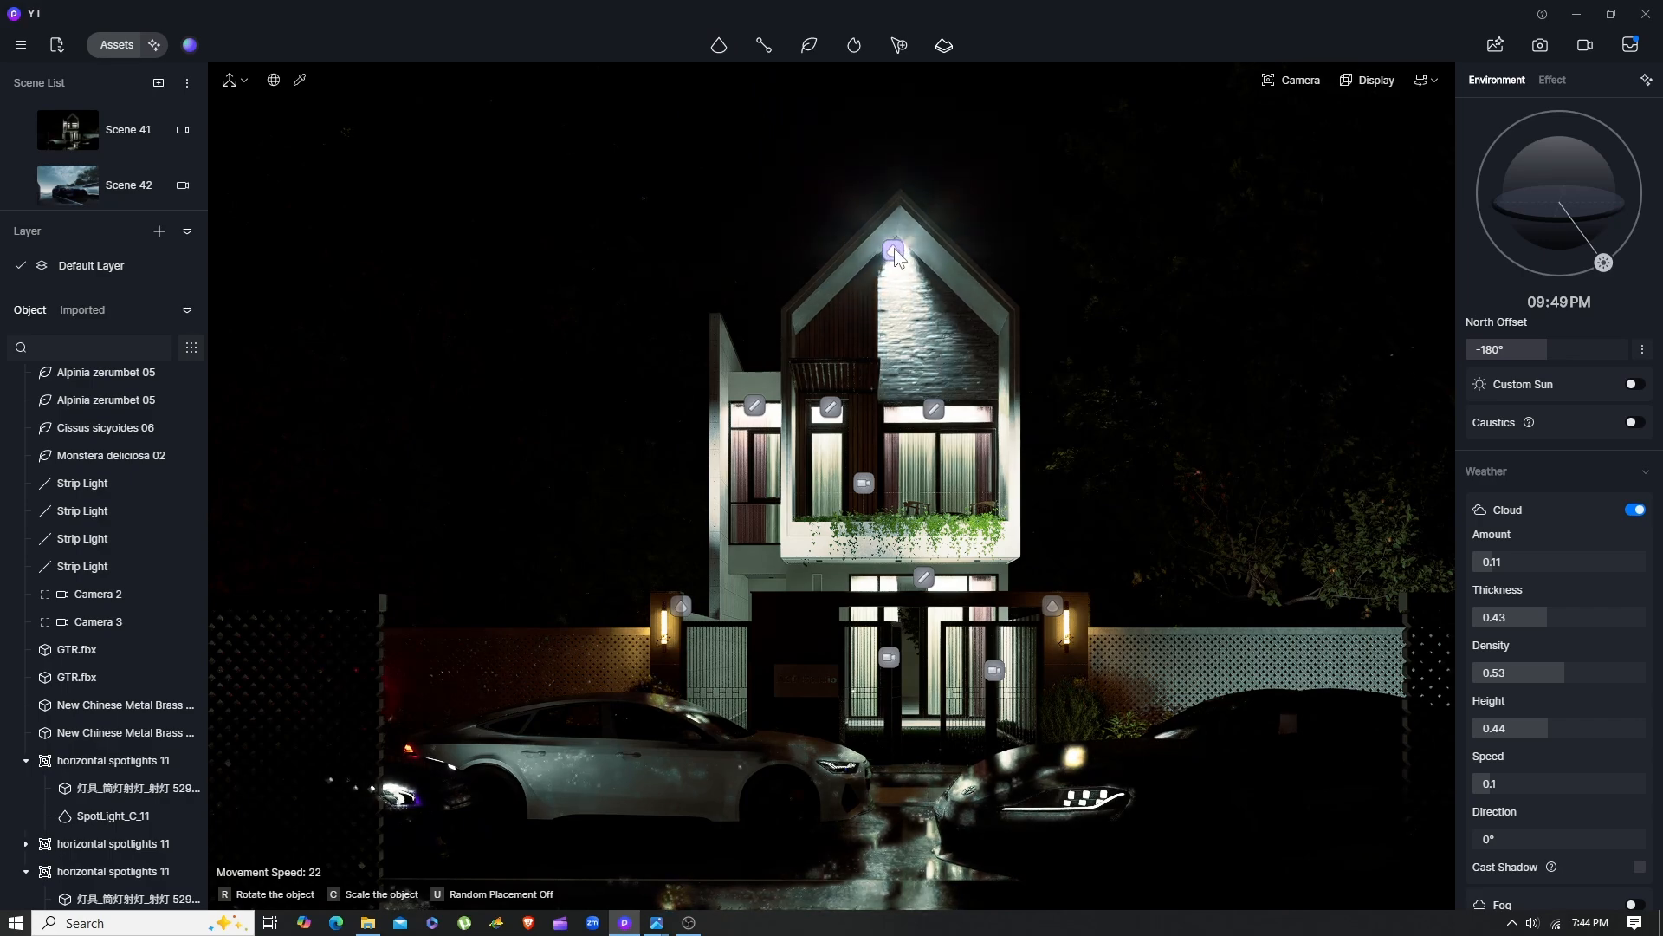
pyautogui.scroll(3, 896, 249)
pyautogui.scroll(5, 932, 311)
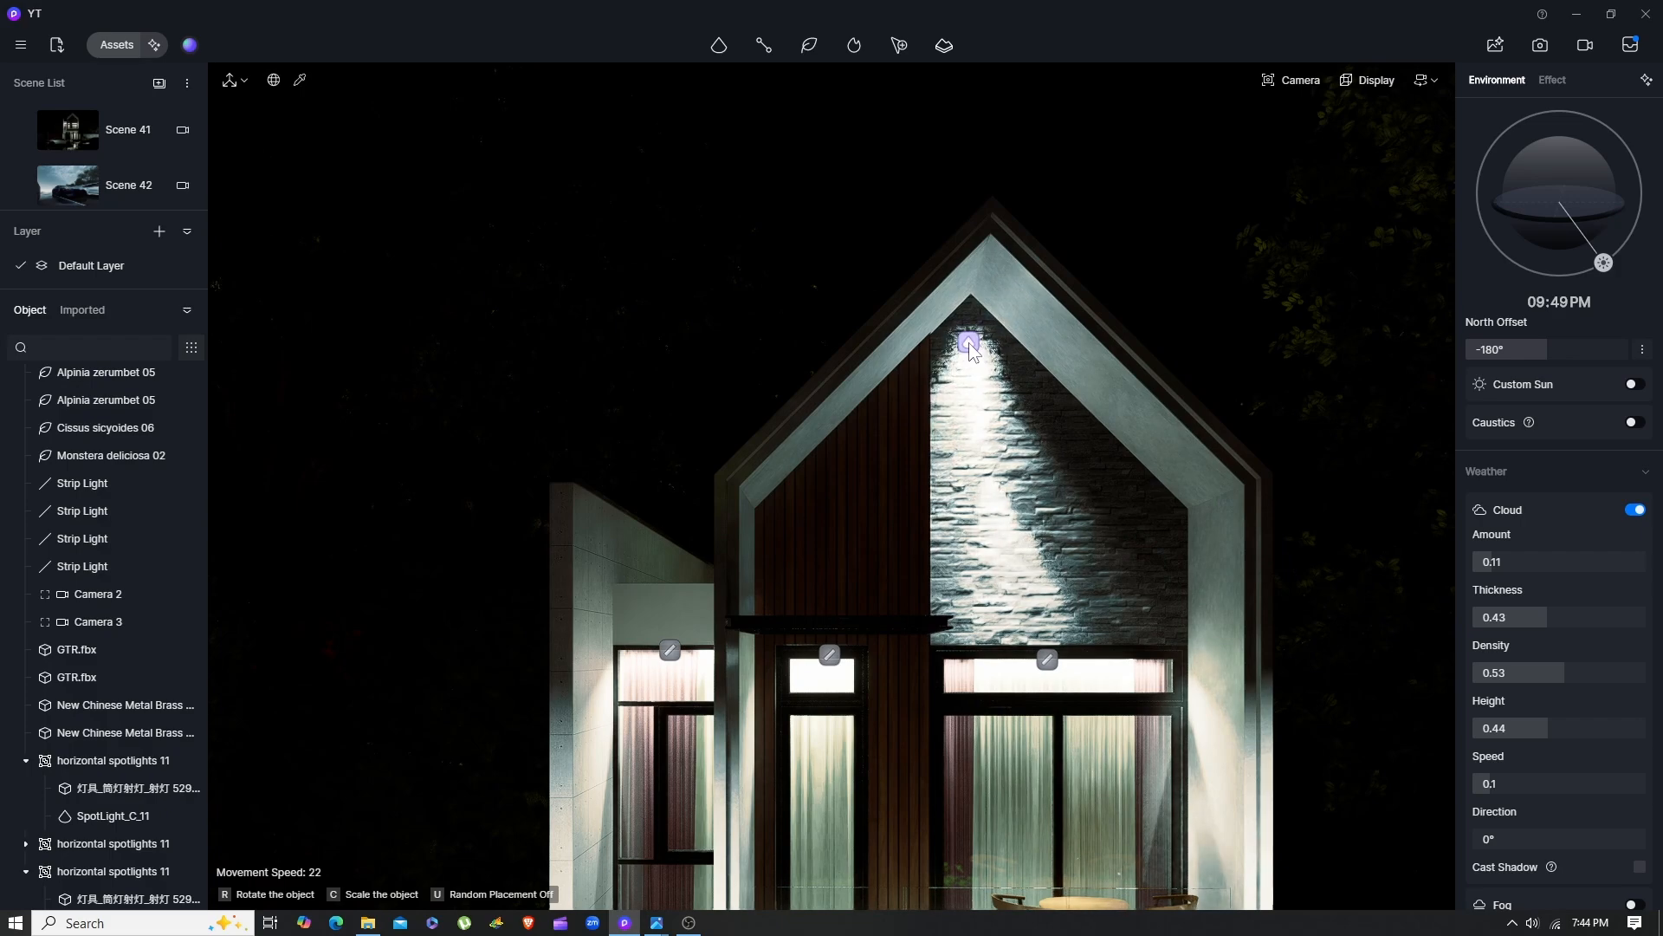
pyautogui.press('Escape')
# Examine the two horizontal spotlights above the gate pillars and how they are aimed at the house facade
pyautogui.scroll(-3, 968, 343)
pyautogui.moveTo(968, 343); pyautogui.dragTo(938, 423, button='middle')
pyautogui.scroll(-5, 939, 423)
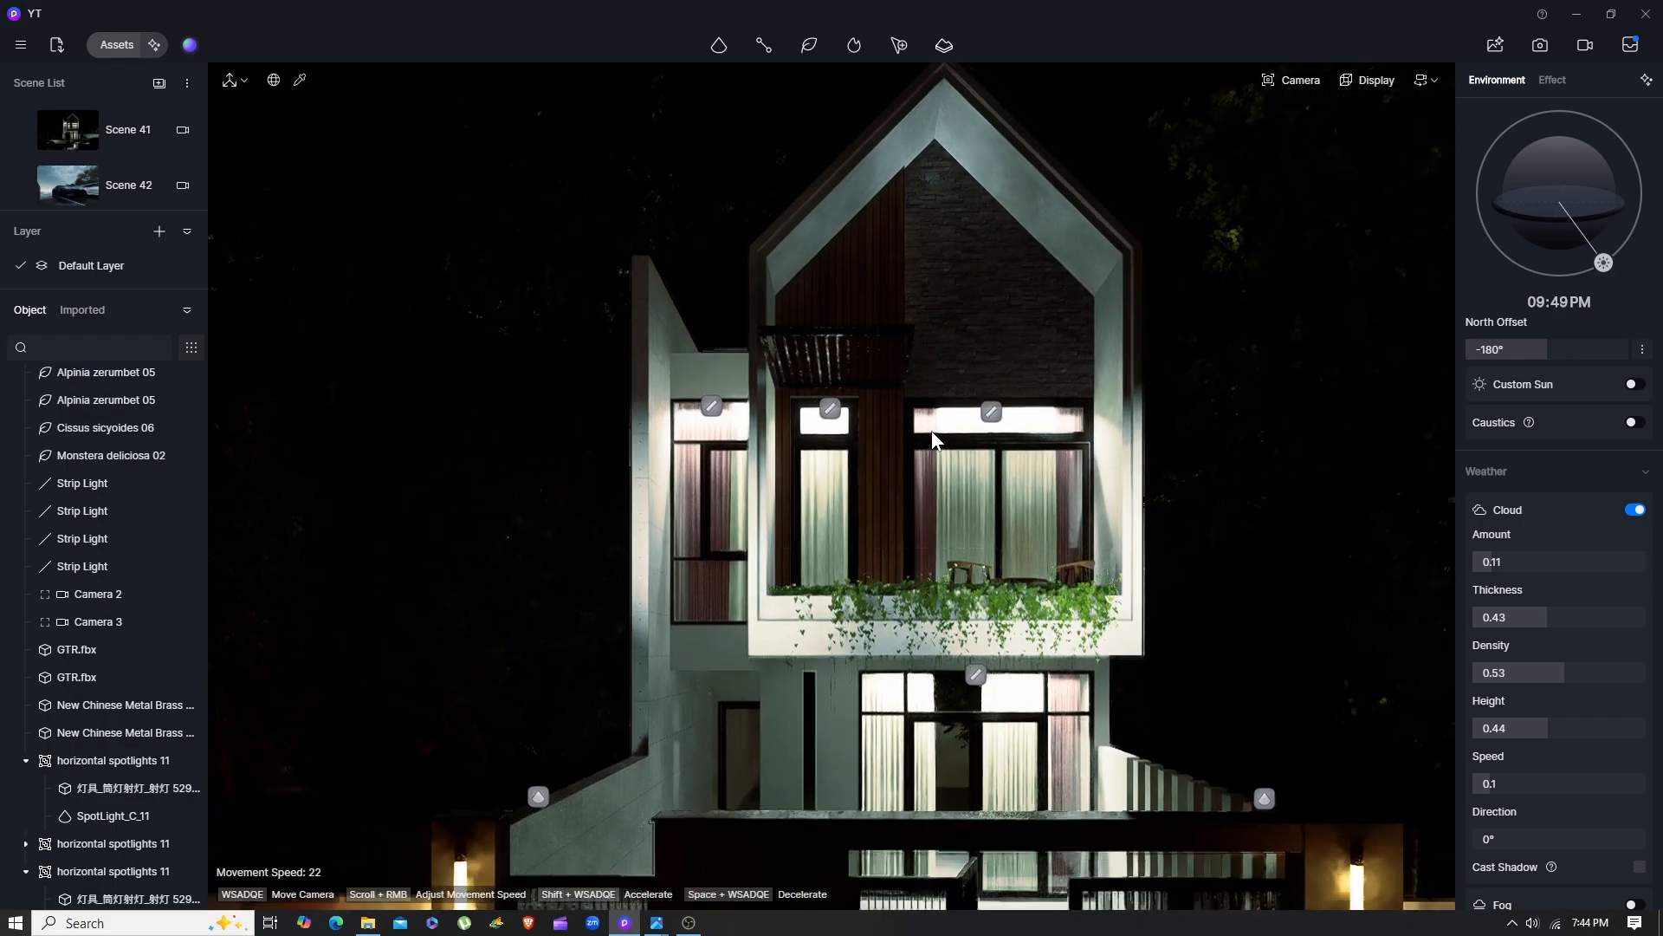
pyautogui.scroll(2, 832, 498)
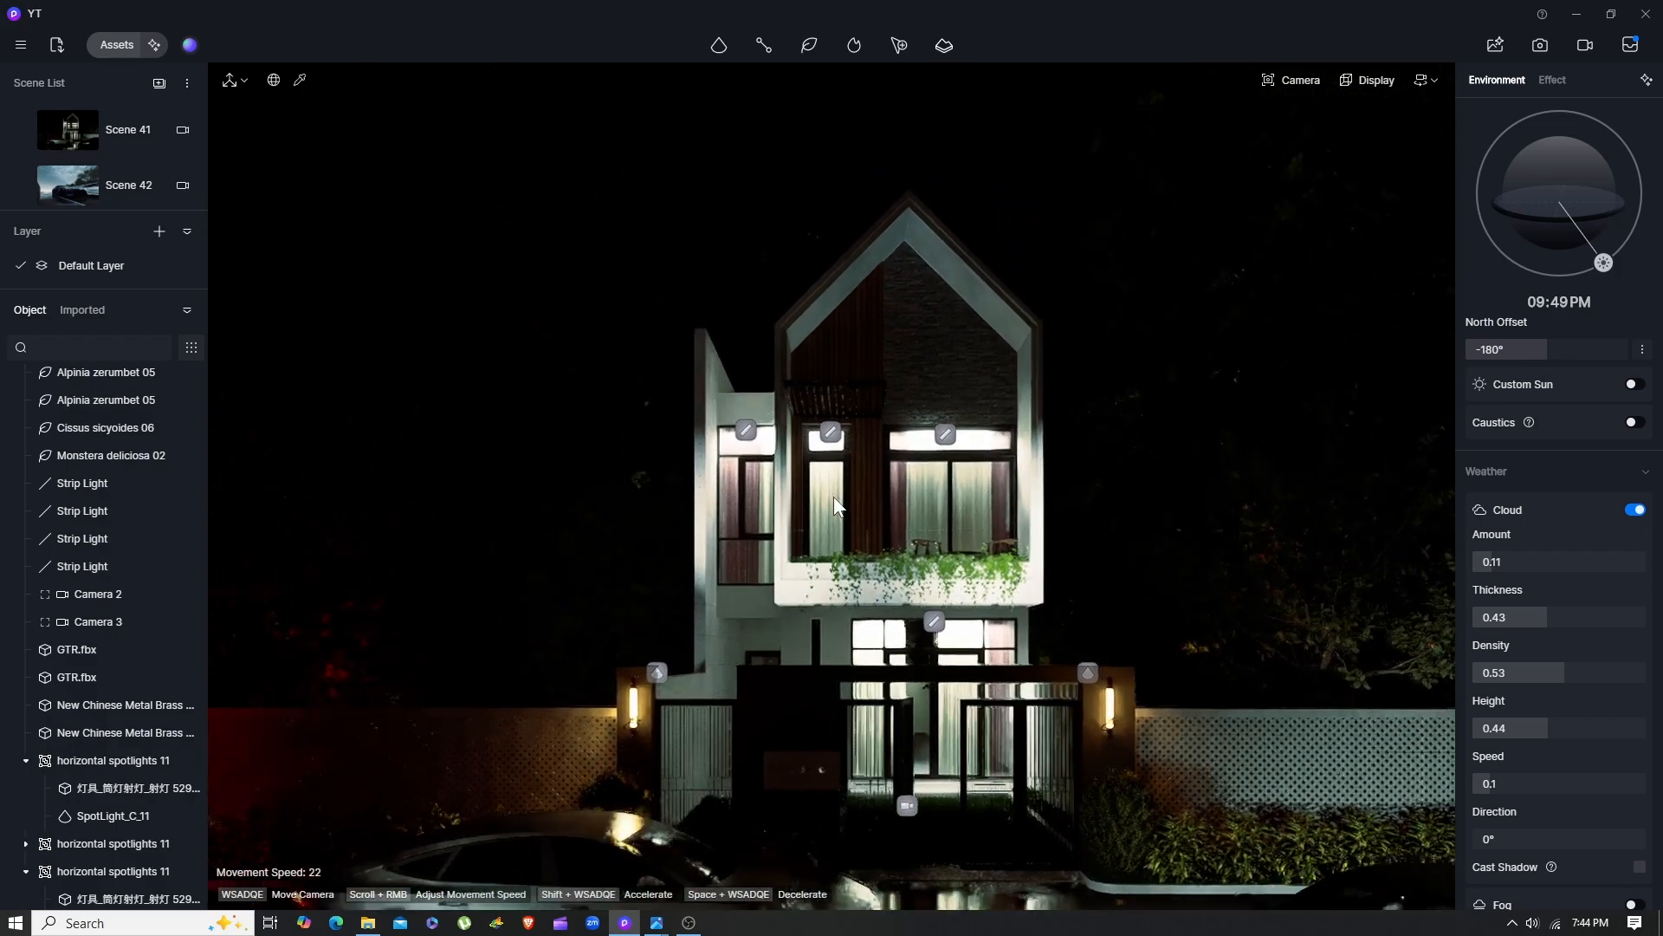
pyautogui.moveTo(831, 498)
pyautogui.mouseDown(button='middle')
pyautogui.moveTo(836, 416)
pyautogui.moveTo(824, 529)
pyautogui.mouseUp(button='middle')
pyautogui.scroll(3, 824, 528)
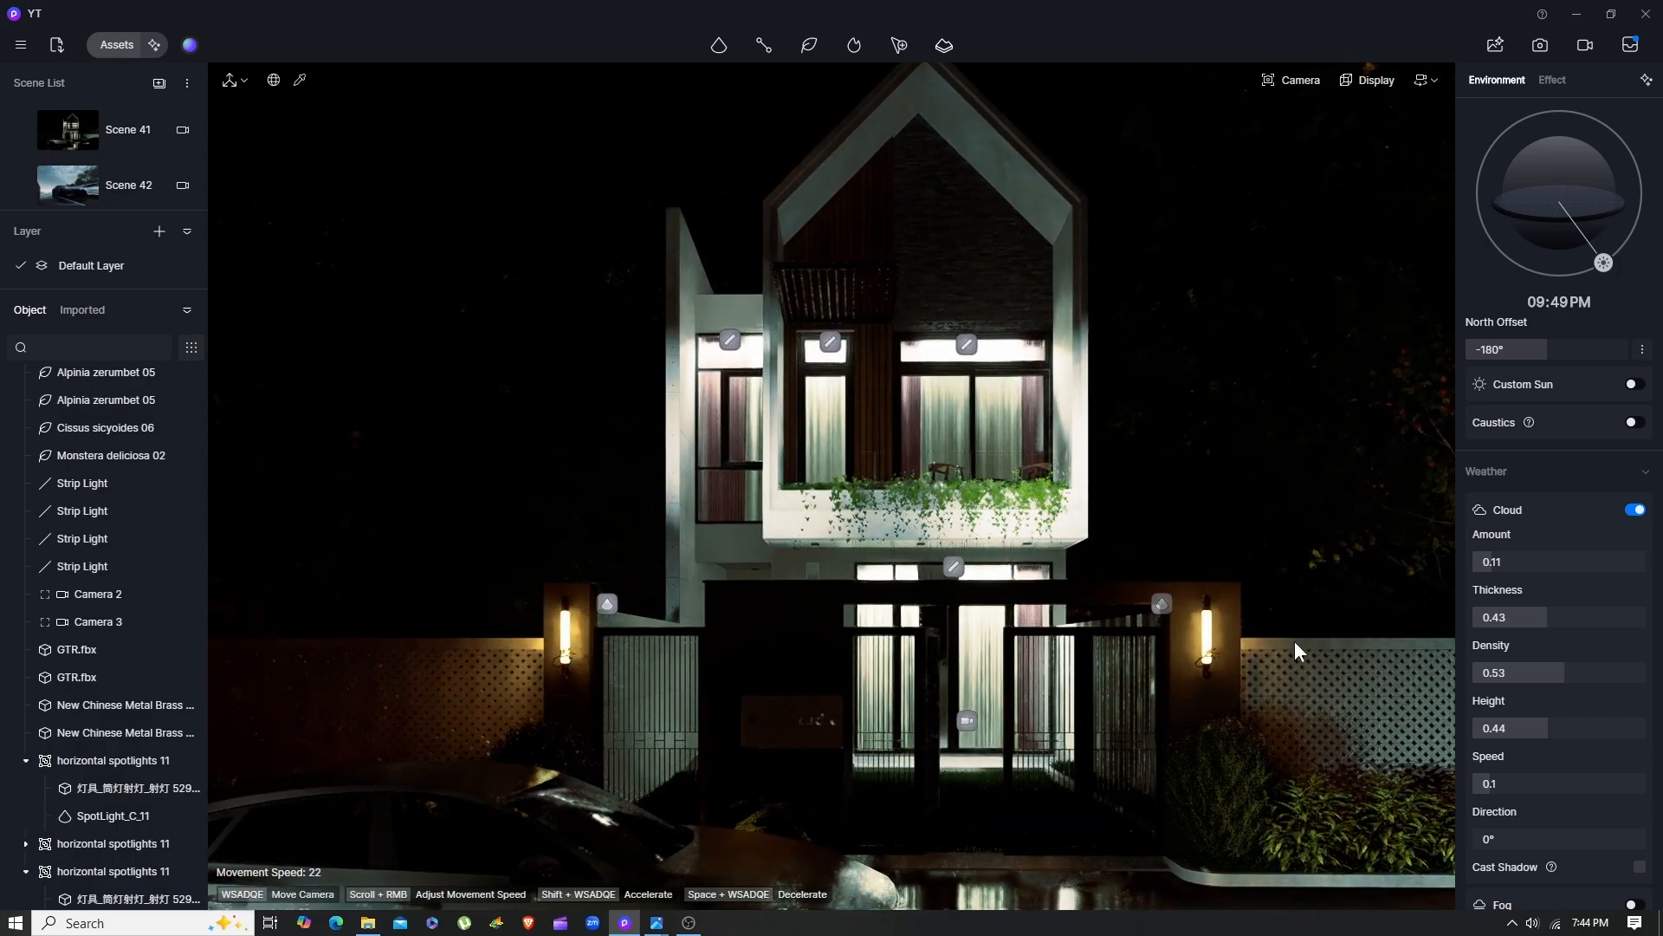
pyautogui.moveTo(912, 698); pyautogui.dragTo(918, 823, button='middle')
pyautogui.scroll(4, 918, 823)
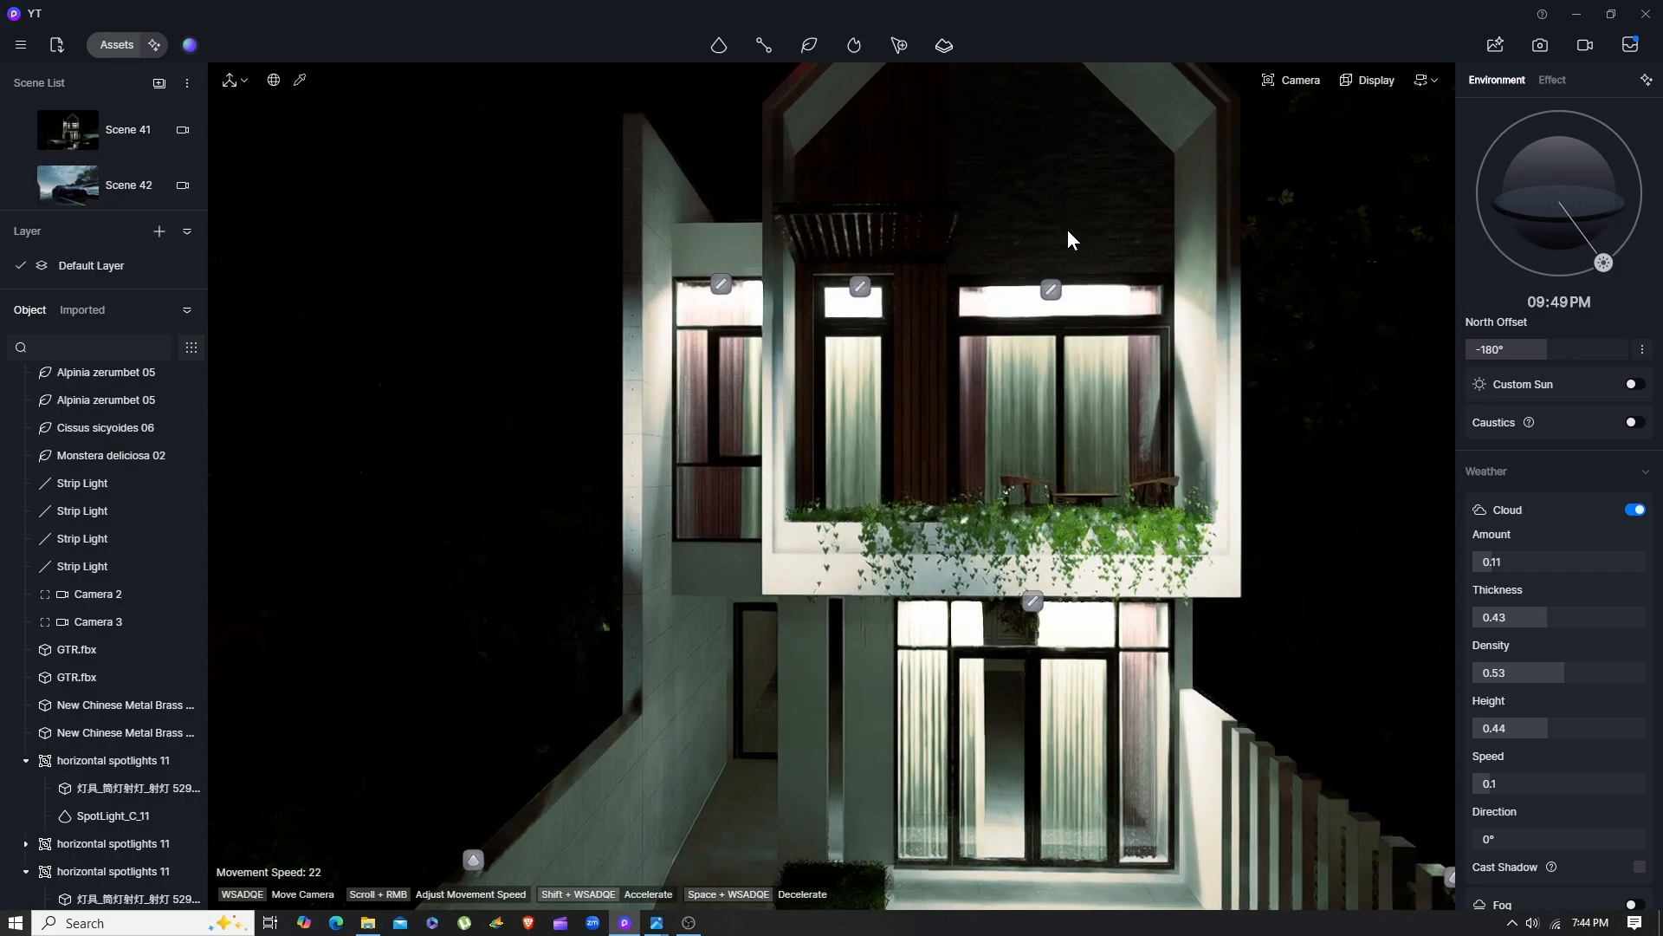
pyautogui.moveTo(934, 329); pyautogui.dragTo(902, 505, button='right')
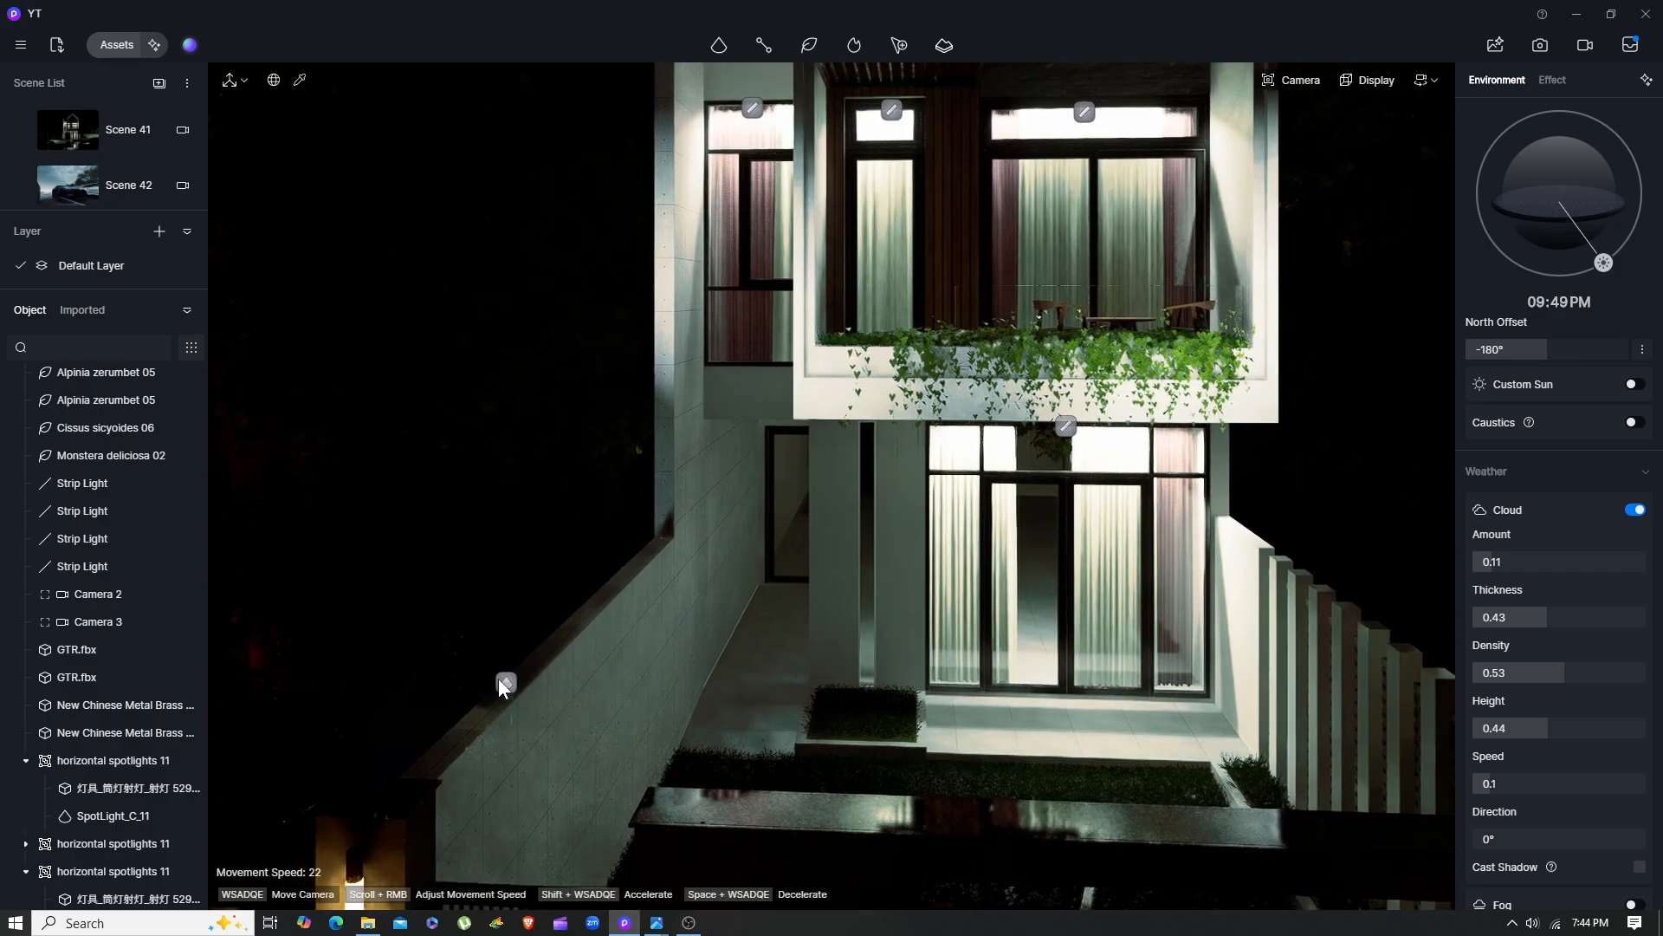
pyautogui.click(501, 682)
pyautogui.moveTo(767, 814); pyautogui.dragTo(1020, 760, button='right')
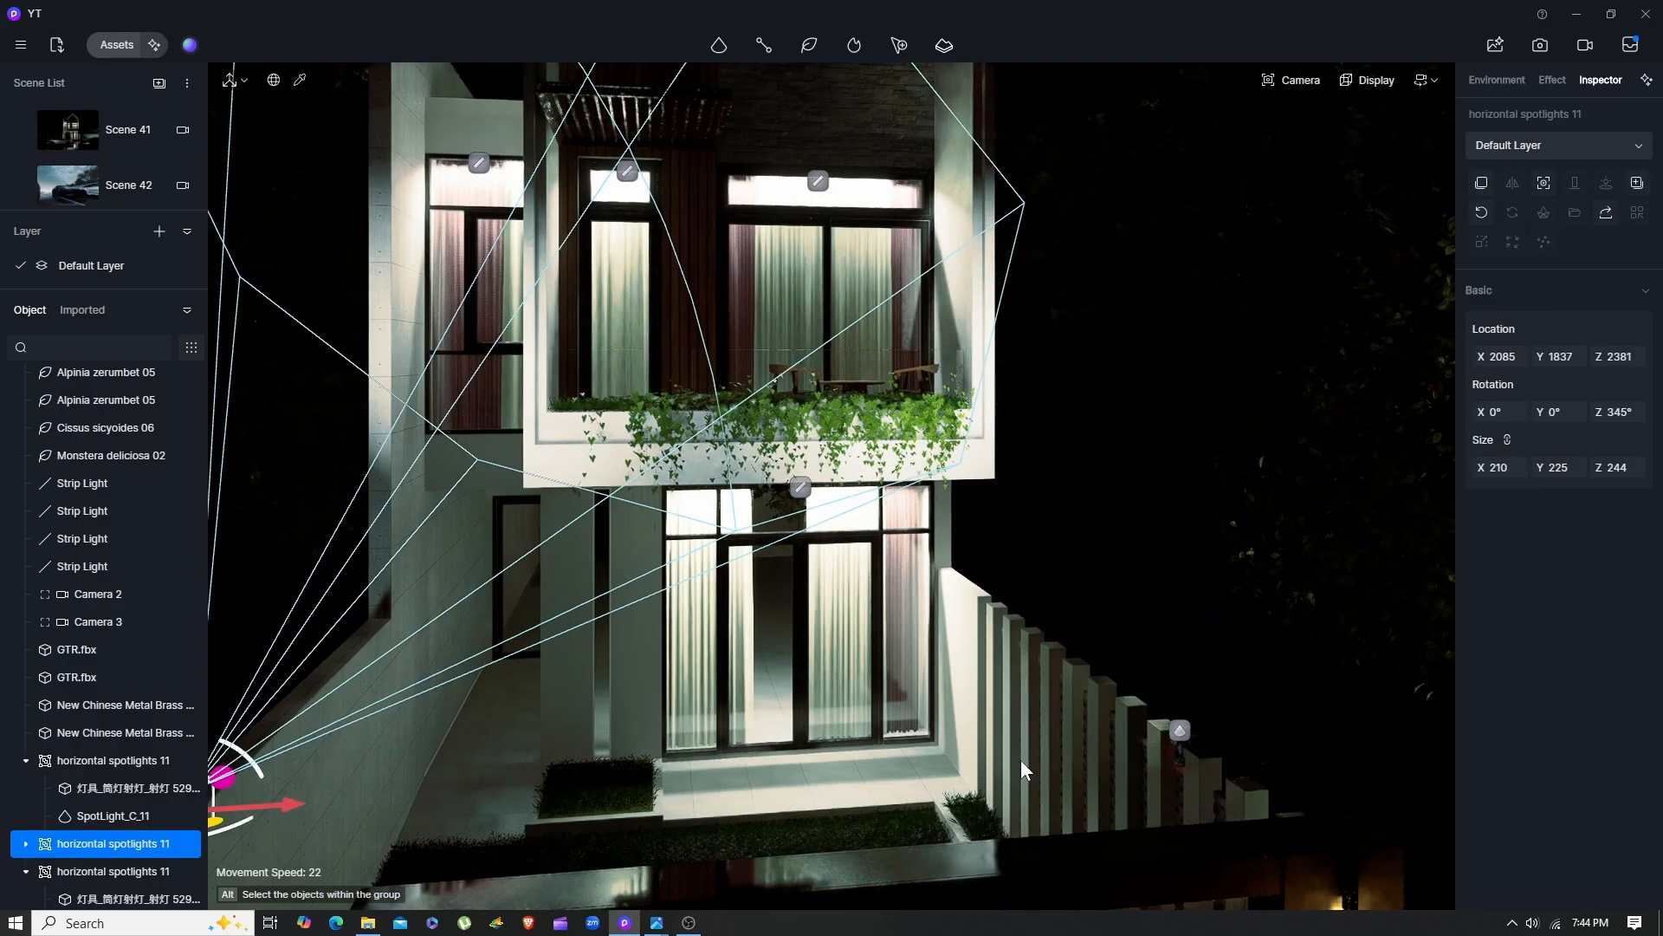
pyautogui.click(1165, 738)
pyautogui.scroll(-5, 1051, 717)
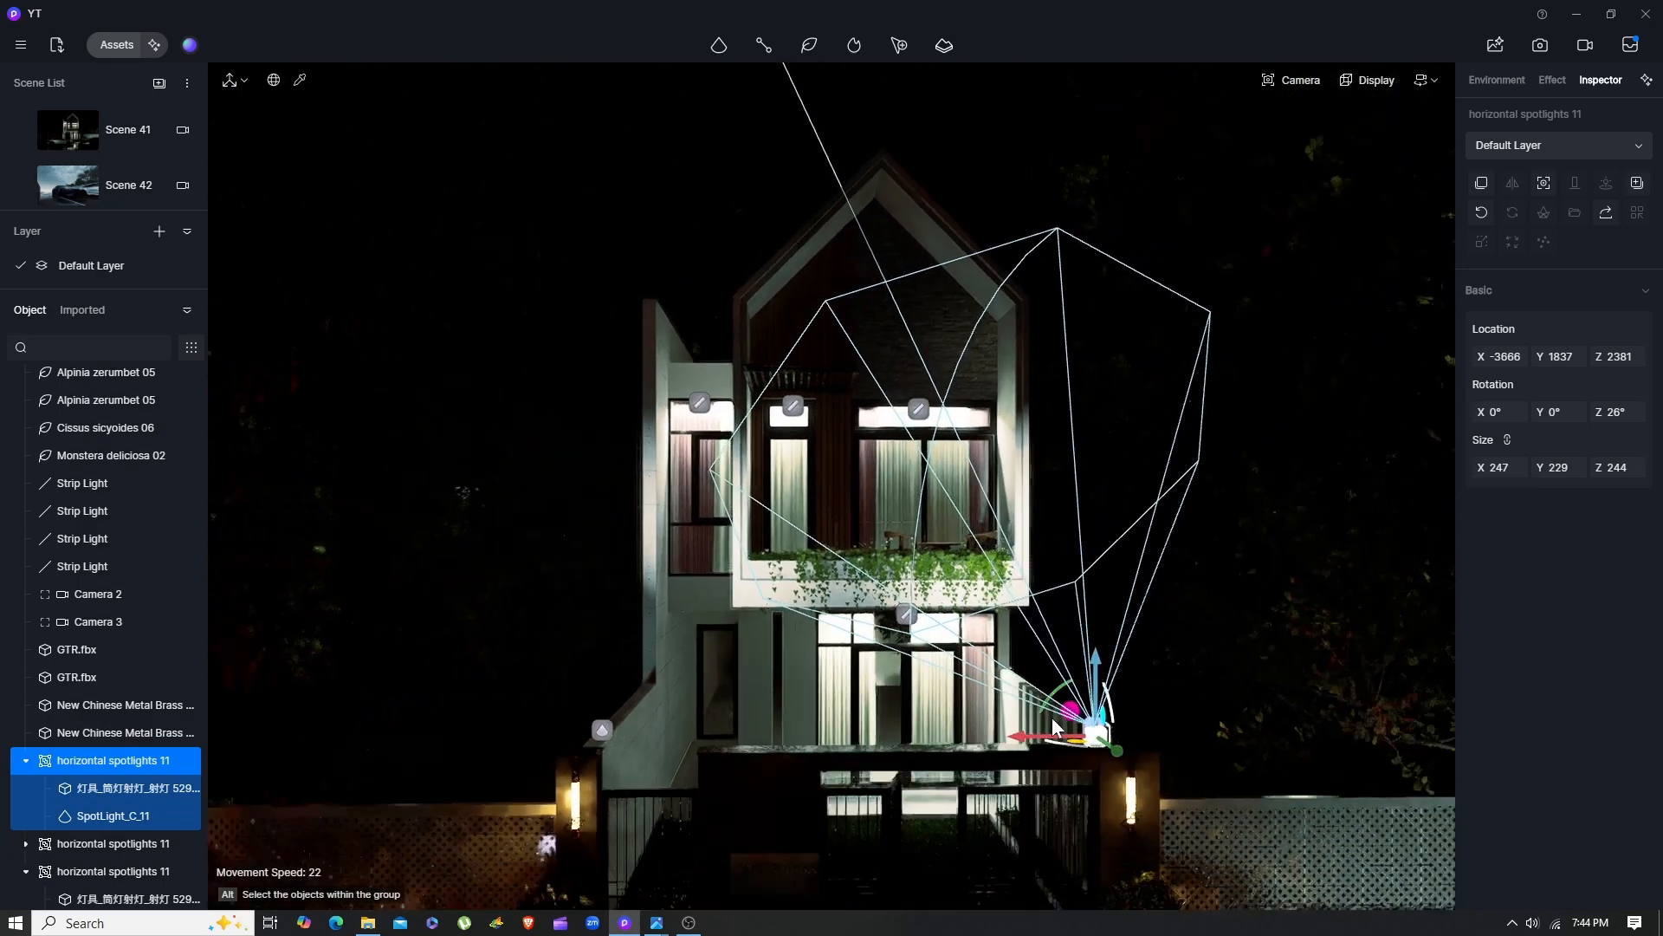
pyautogui.scroll(-3, 1052, 717)
pyautogui.moveTo(1051, 717); pyautogui.dragTo(1107, 668, button='right')
pyautogui.click(1112, 665)
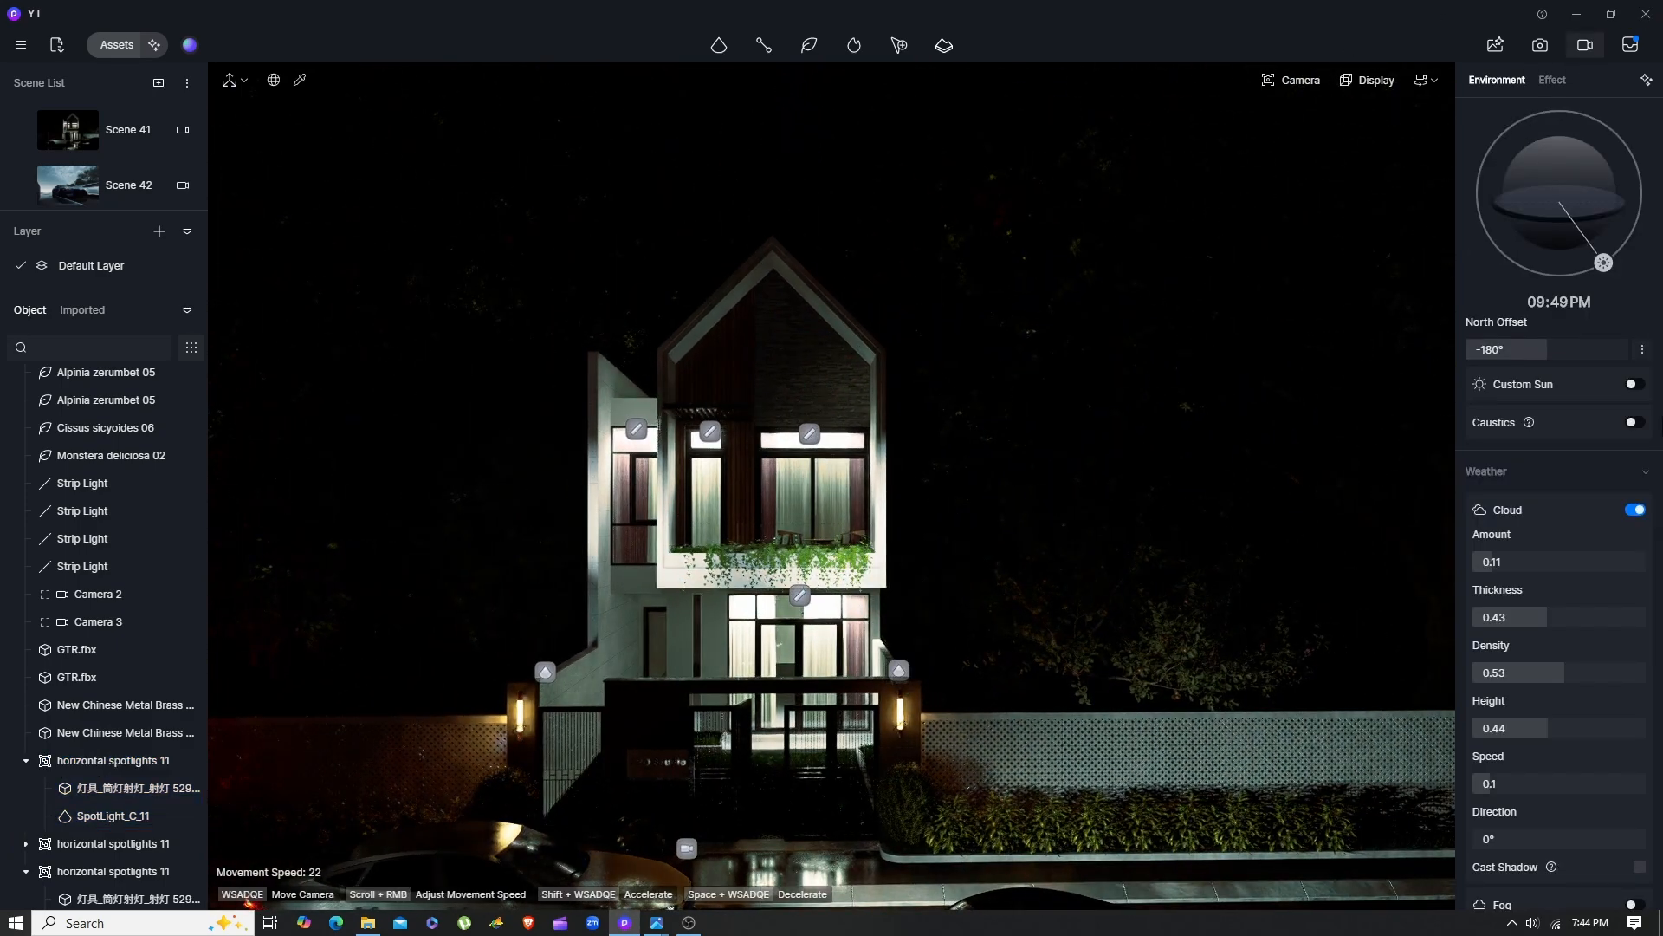
# Review the sky light, cloud and precipitation settings of the night scene
pyautogui.scroll(2, 1565, 499)
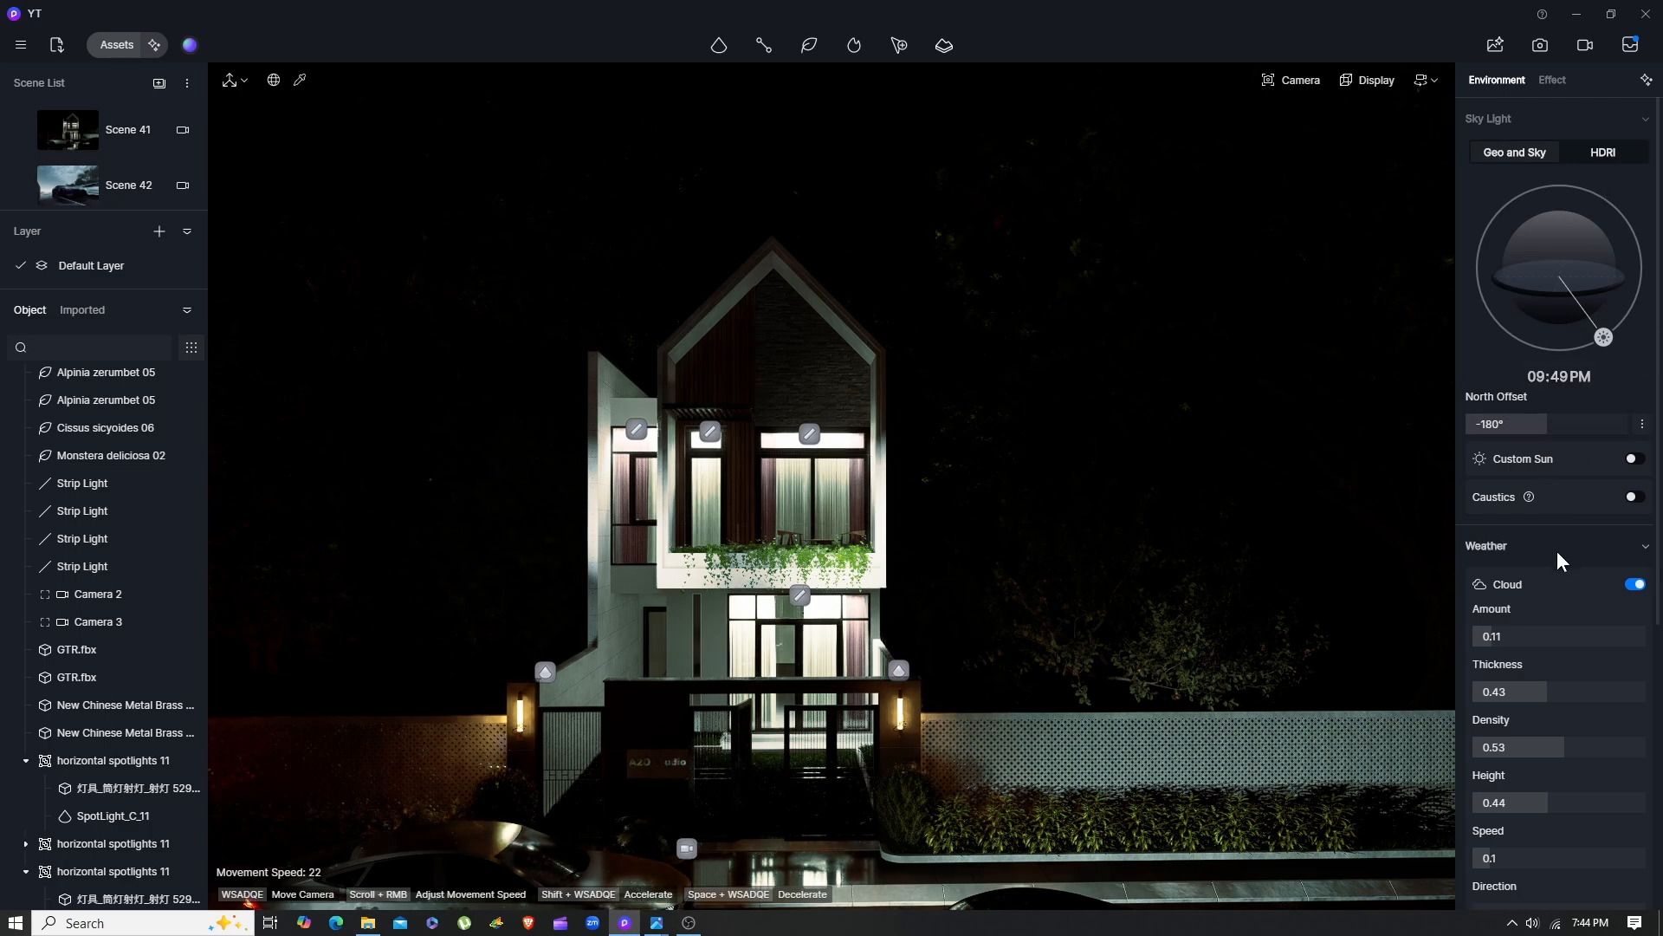
pyautogui.scroll(-5, 1557, 550)
pyautogui.scroll(-3, 1599, 549)
pyautogui.scroll(3, 1594, 433)
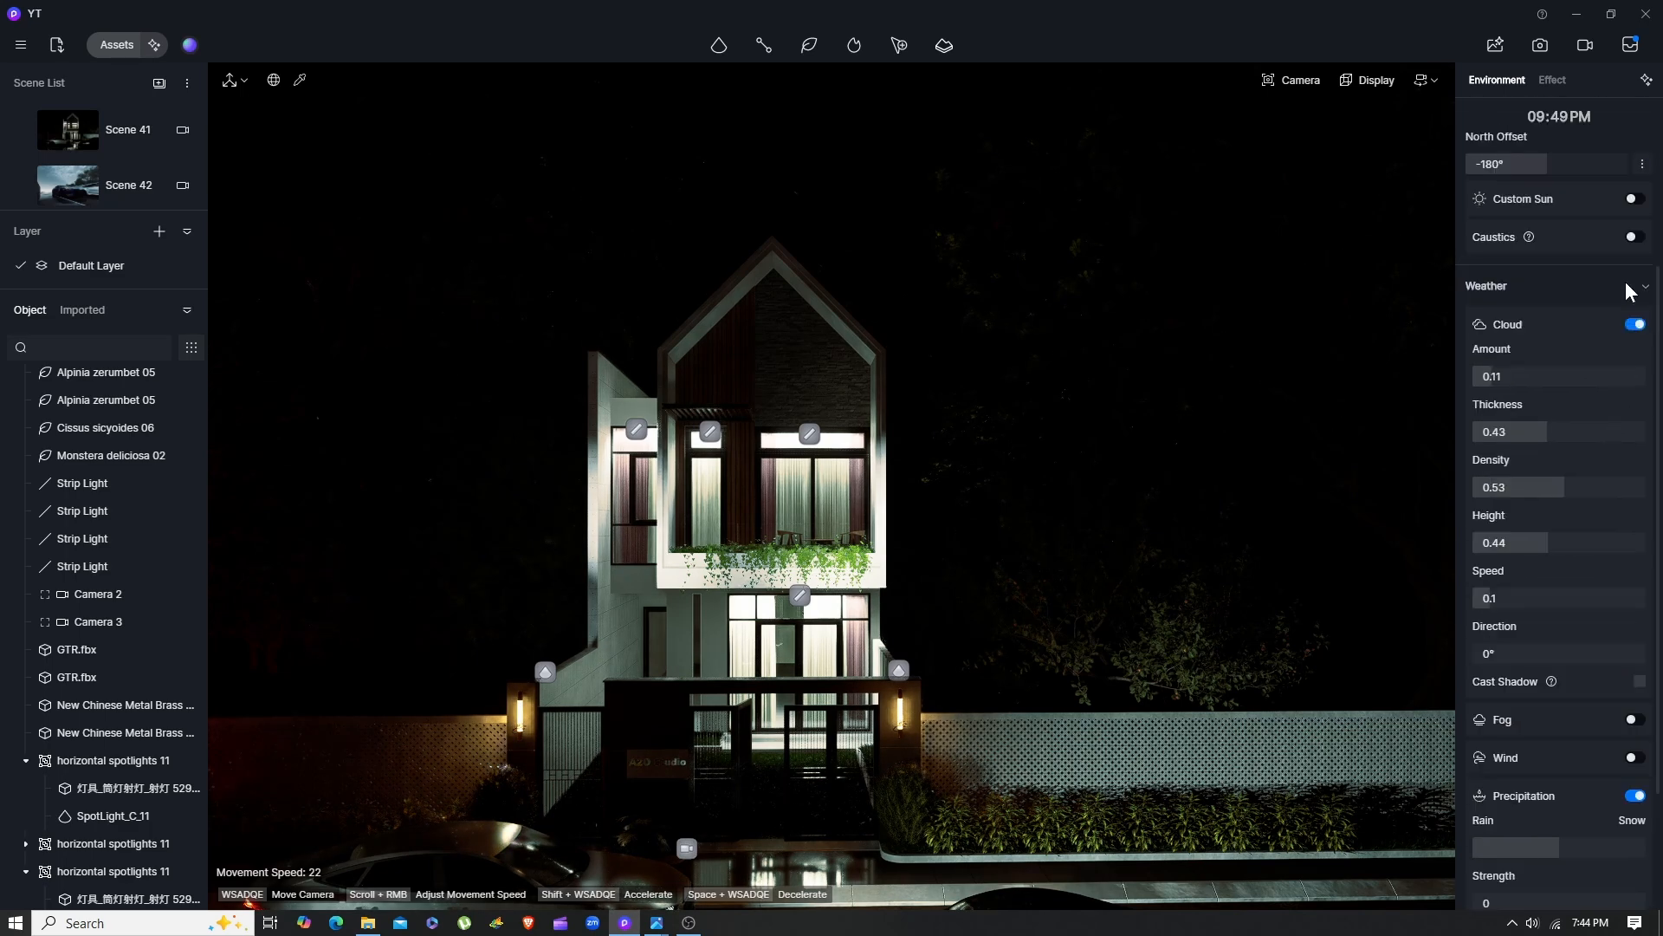
pyautogui.scroll(-5, 1592, 408)
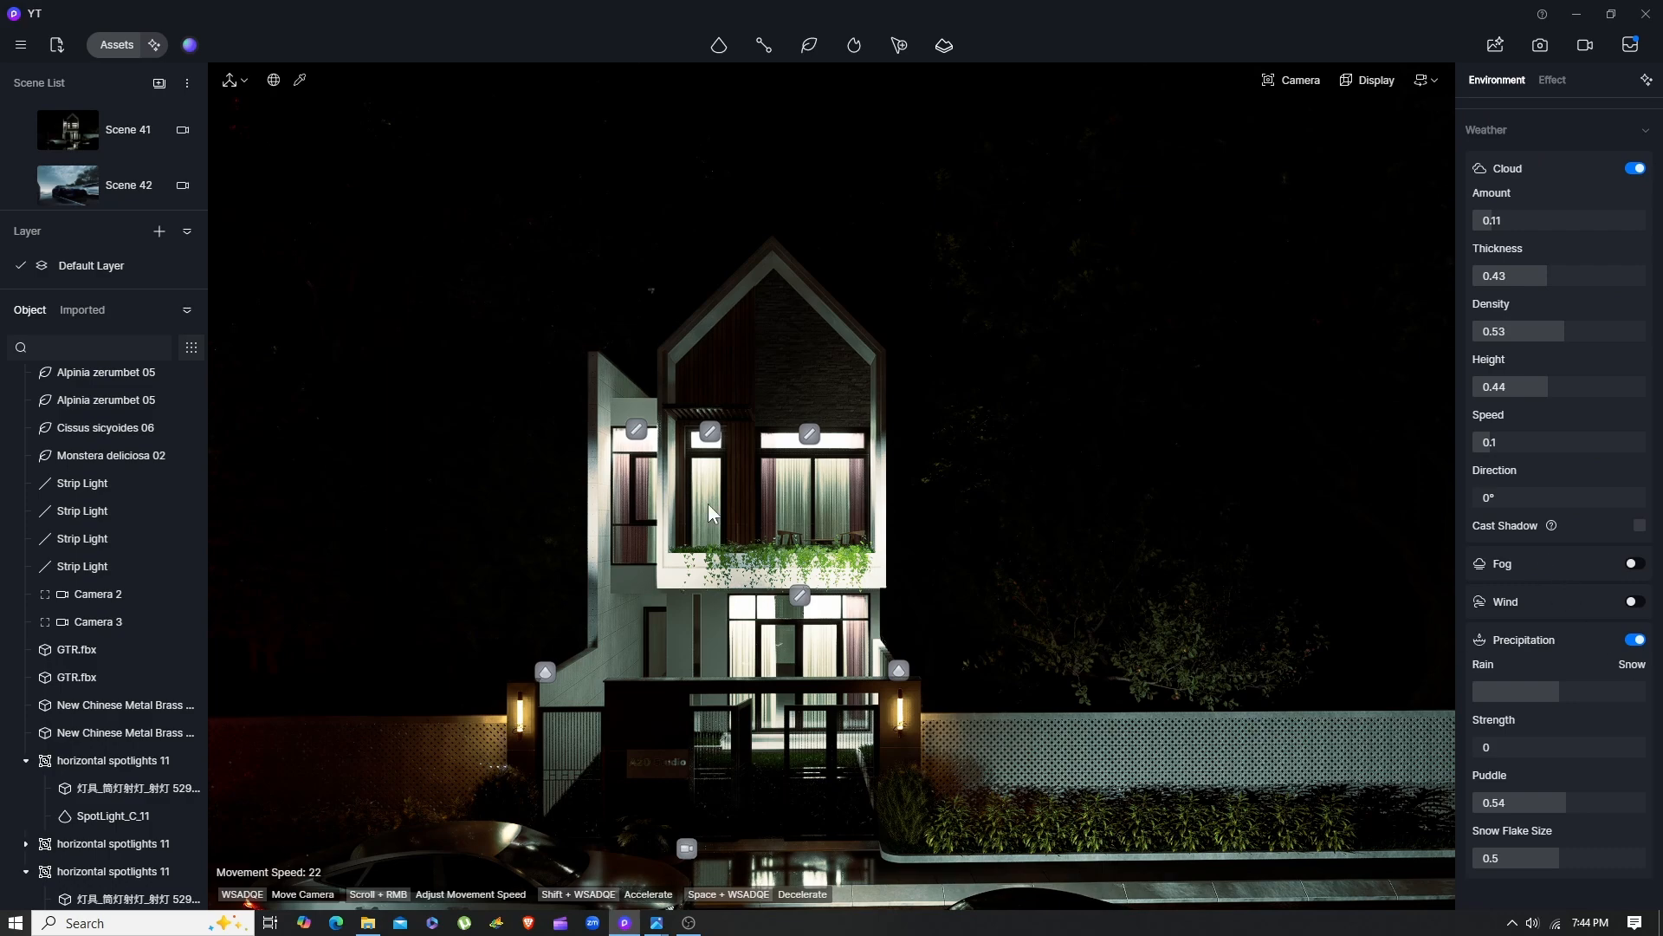
# Examine the lit house facade, parked cars and puddle reflections from several camera distances and heights
pyautogui.press('q')
pyautogui.press('w')
pyautogui.press('a')
pyautogui.press('q')
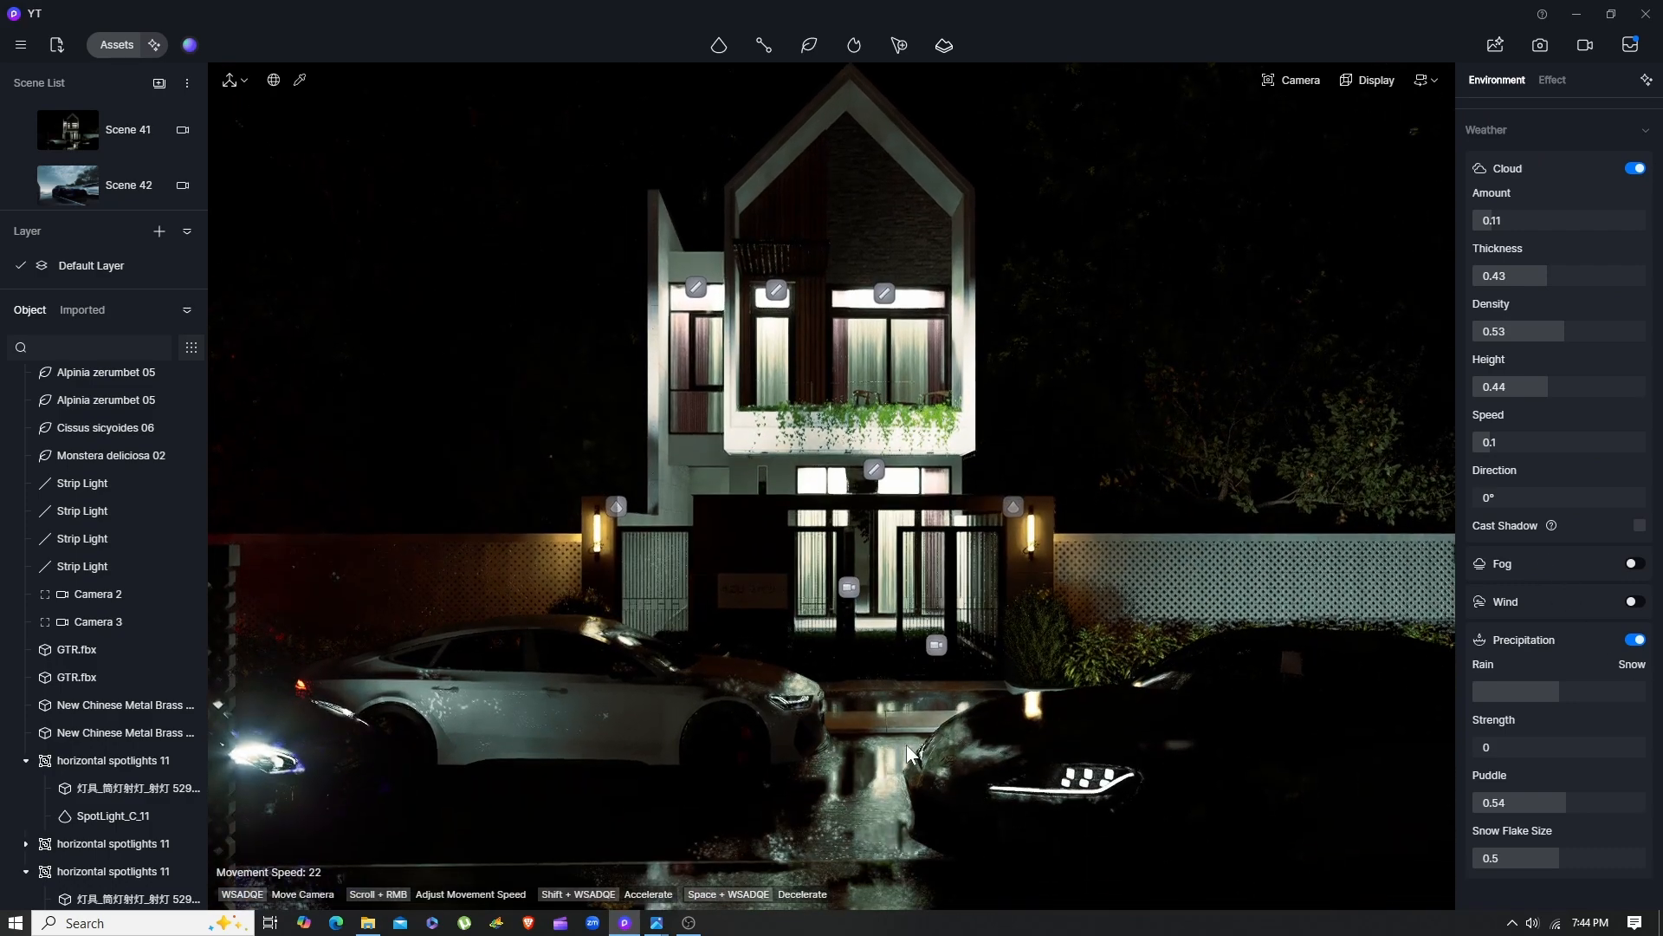
pyautogui.press('w')
pyautogui.moveTo(959, 703)
pyautogui.mouseDown(button='right')
pyautogui.moveTo(922, 598)
pyautogui.moveTo(958, 703)
pyautogui.mouseUp(button='right')
pyautogui.press('s')
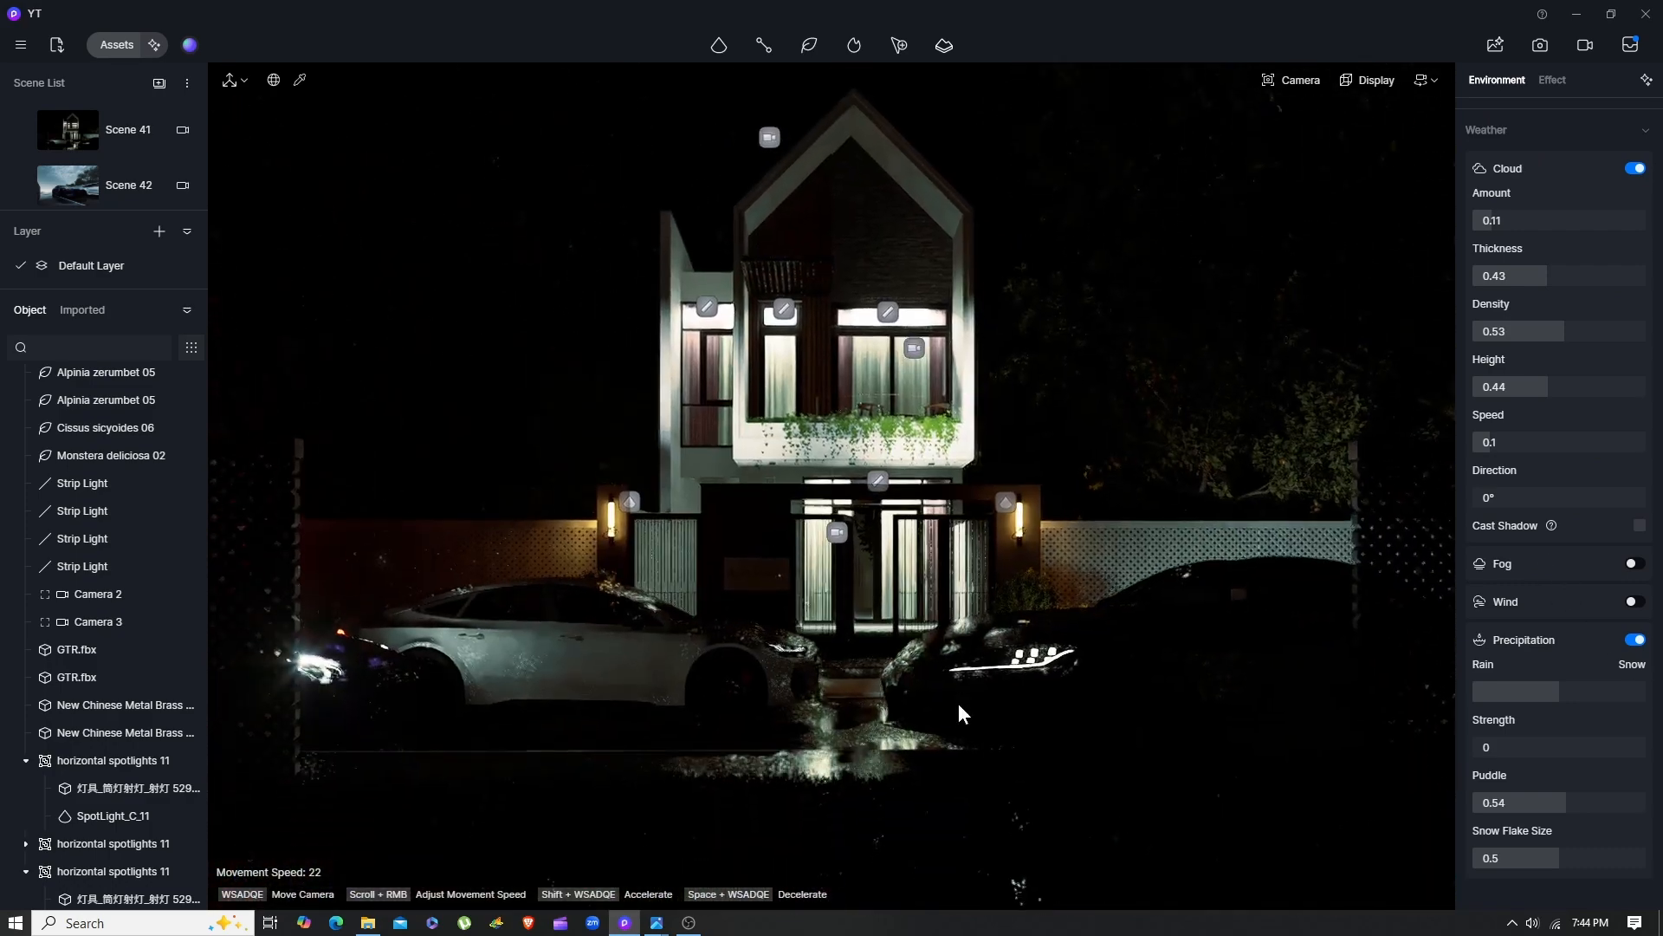
pyautogui.scroll(3, 958, 703)
# Select the silver car and inspect how it and its lights look in front of the gate
pyautogui.click(515, 636)
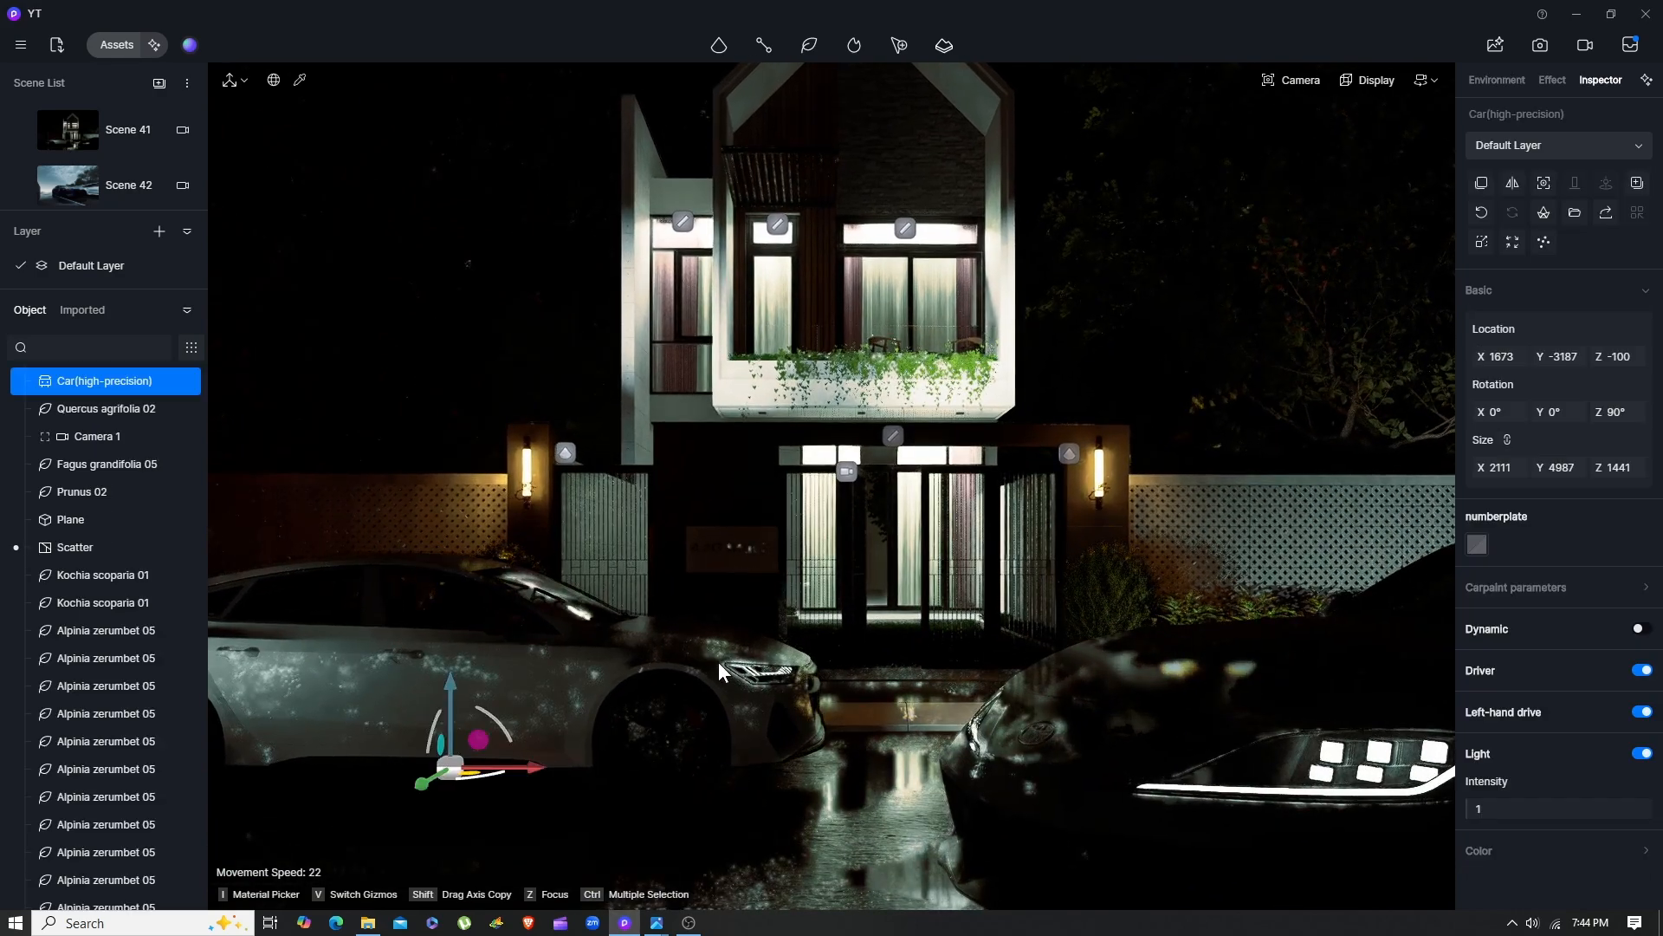
pyautogui.press('s')
pyautogui.press('a')
pyautogui.press('w')
pyautogui.press('d')
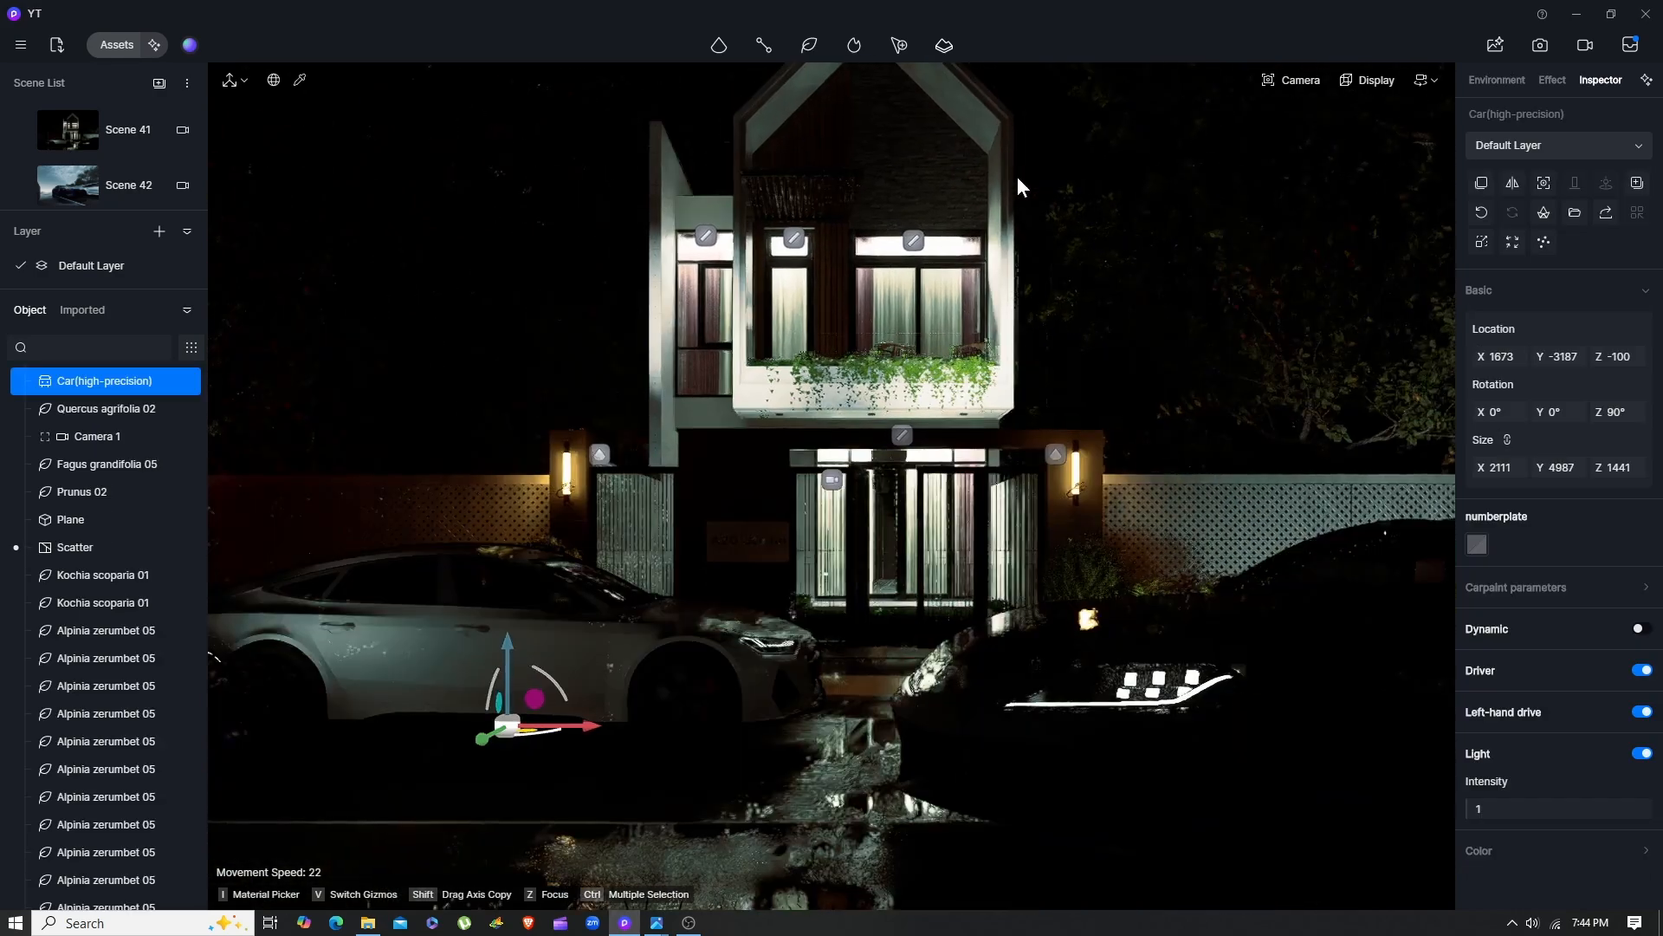
pyautogui.press('a')
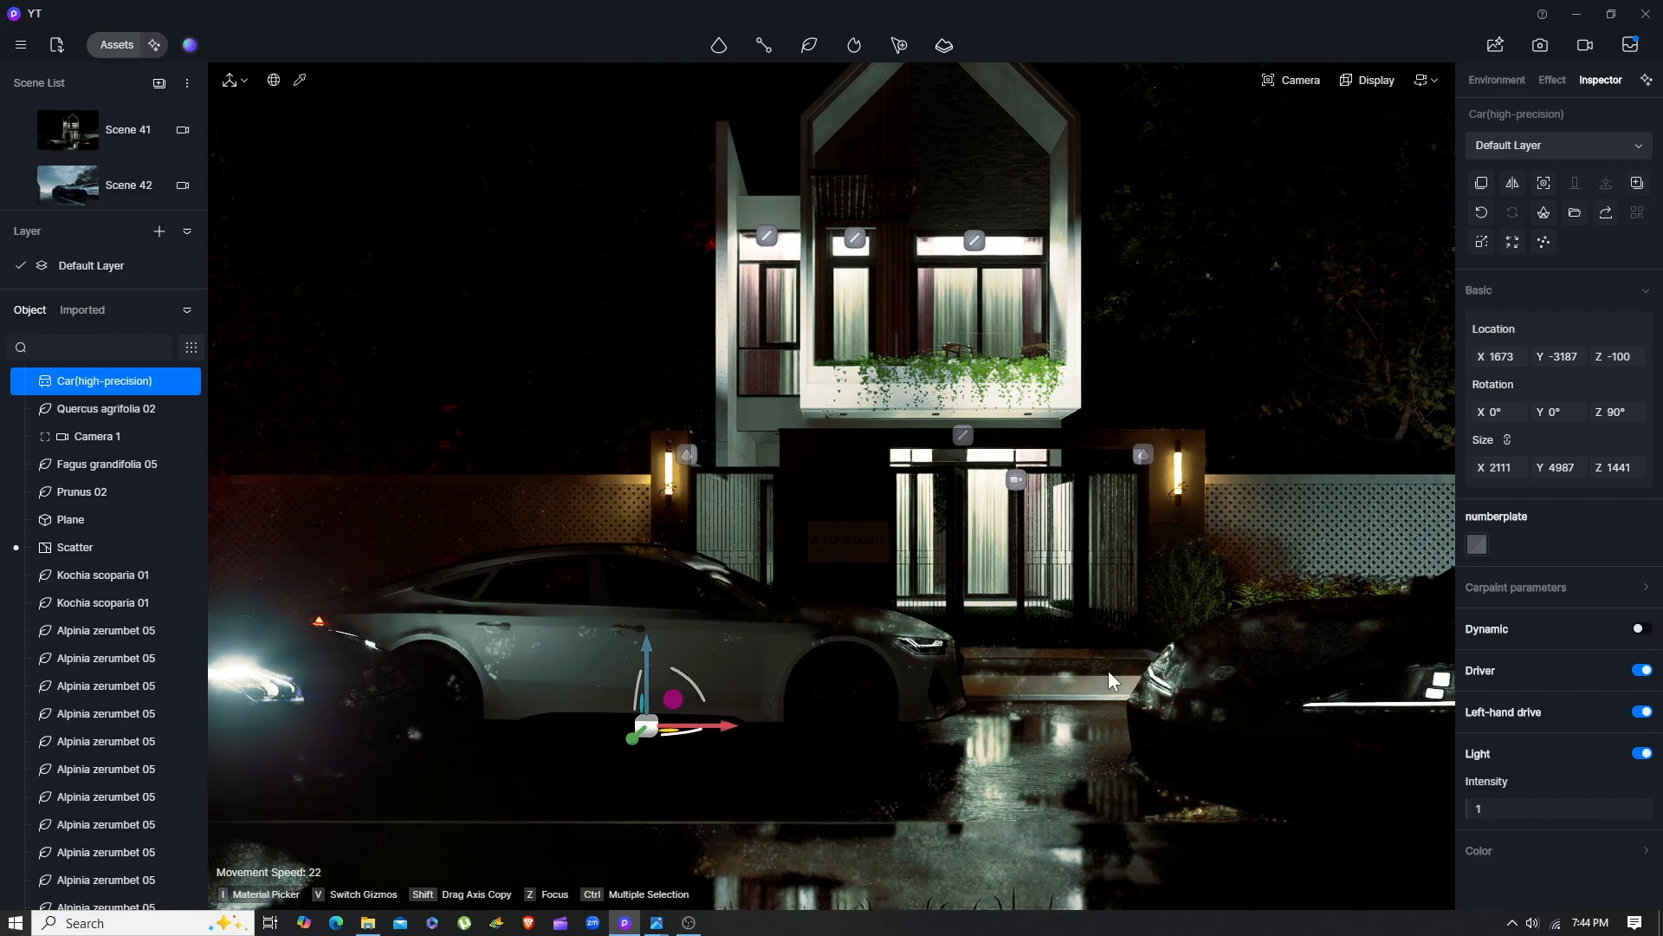
pyautogui.press('e')
pyautogui.press('s')
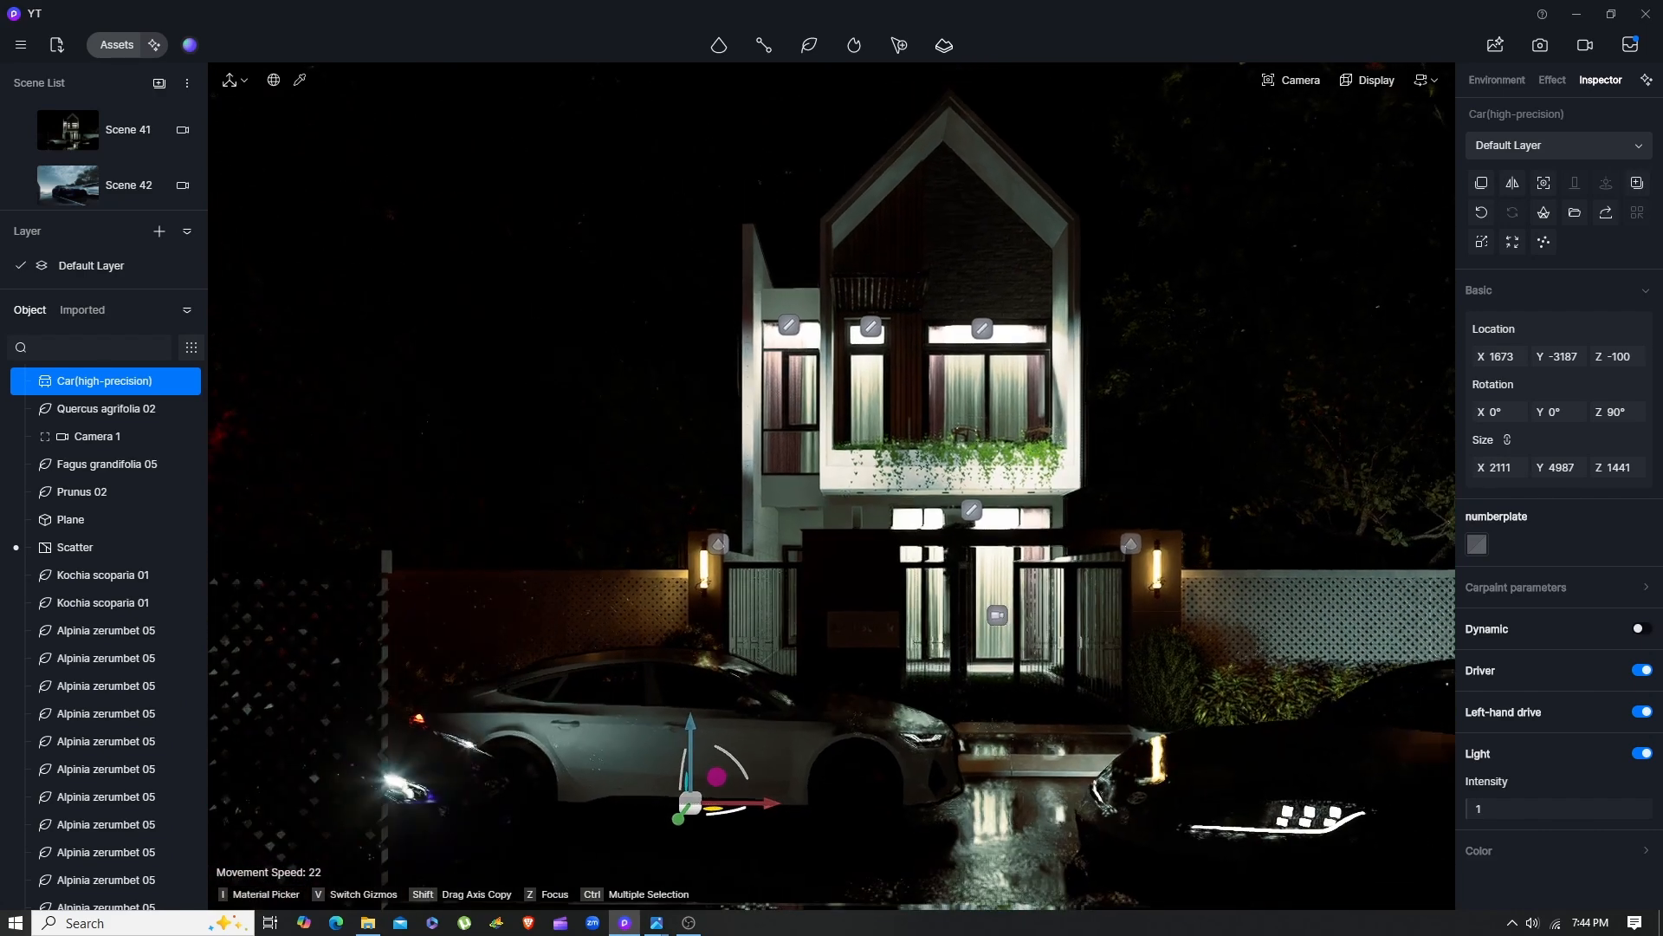
pyautogui.press('d')
pyautogui.press('s')
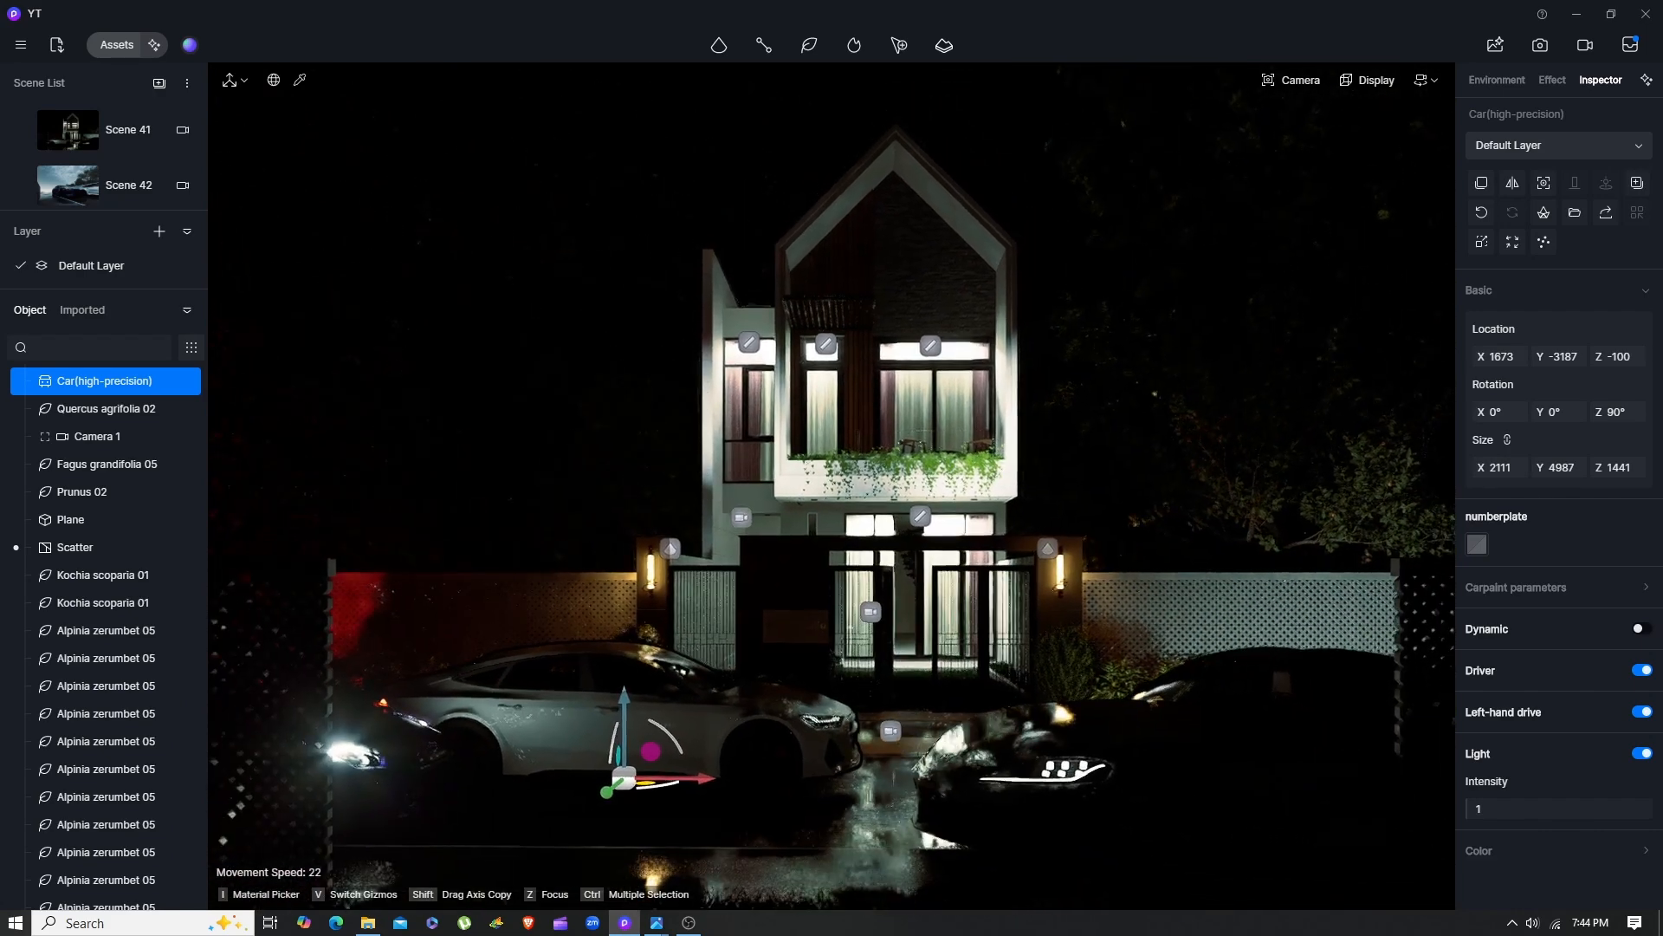
pyautogui.press('a')
# Select the black toyota.skp car, inspect its headlights and wet-road reflections up close, and deselect it
pyautogui.click(1117, 747)
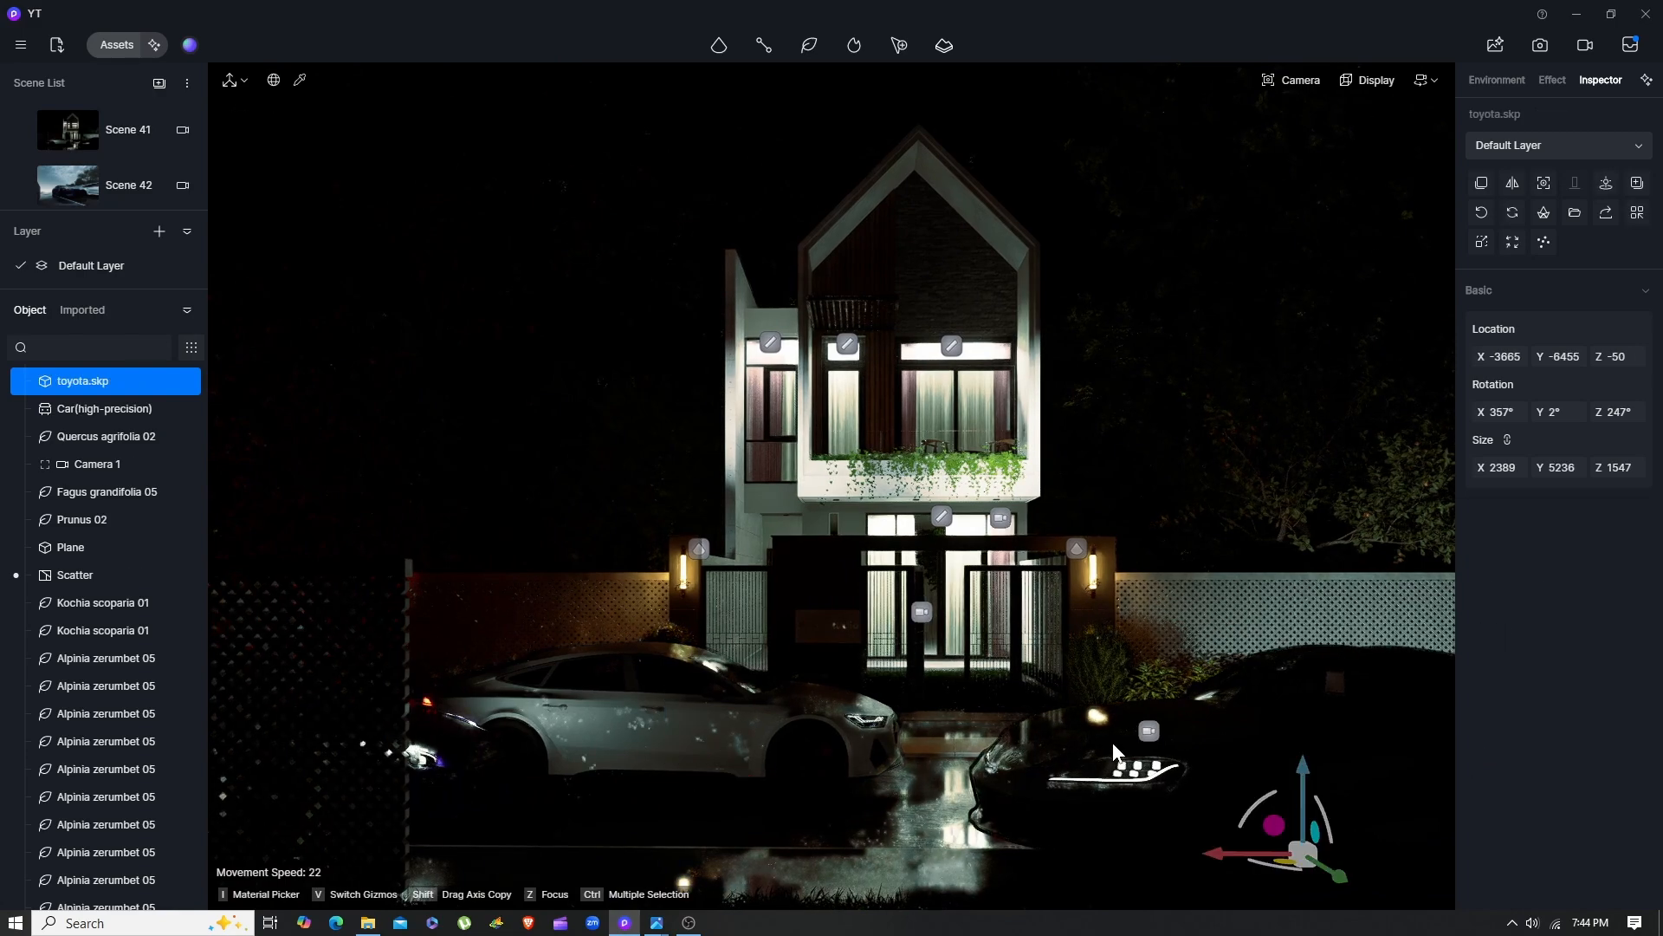
pyautogui.press('w')
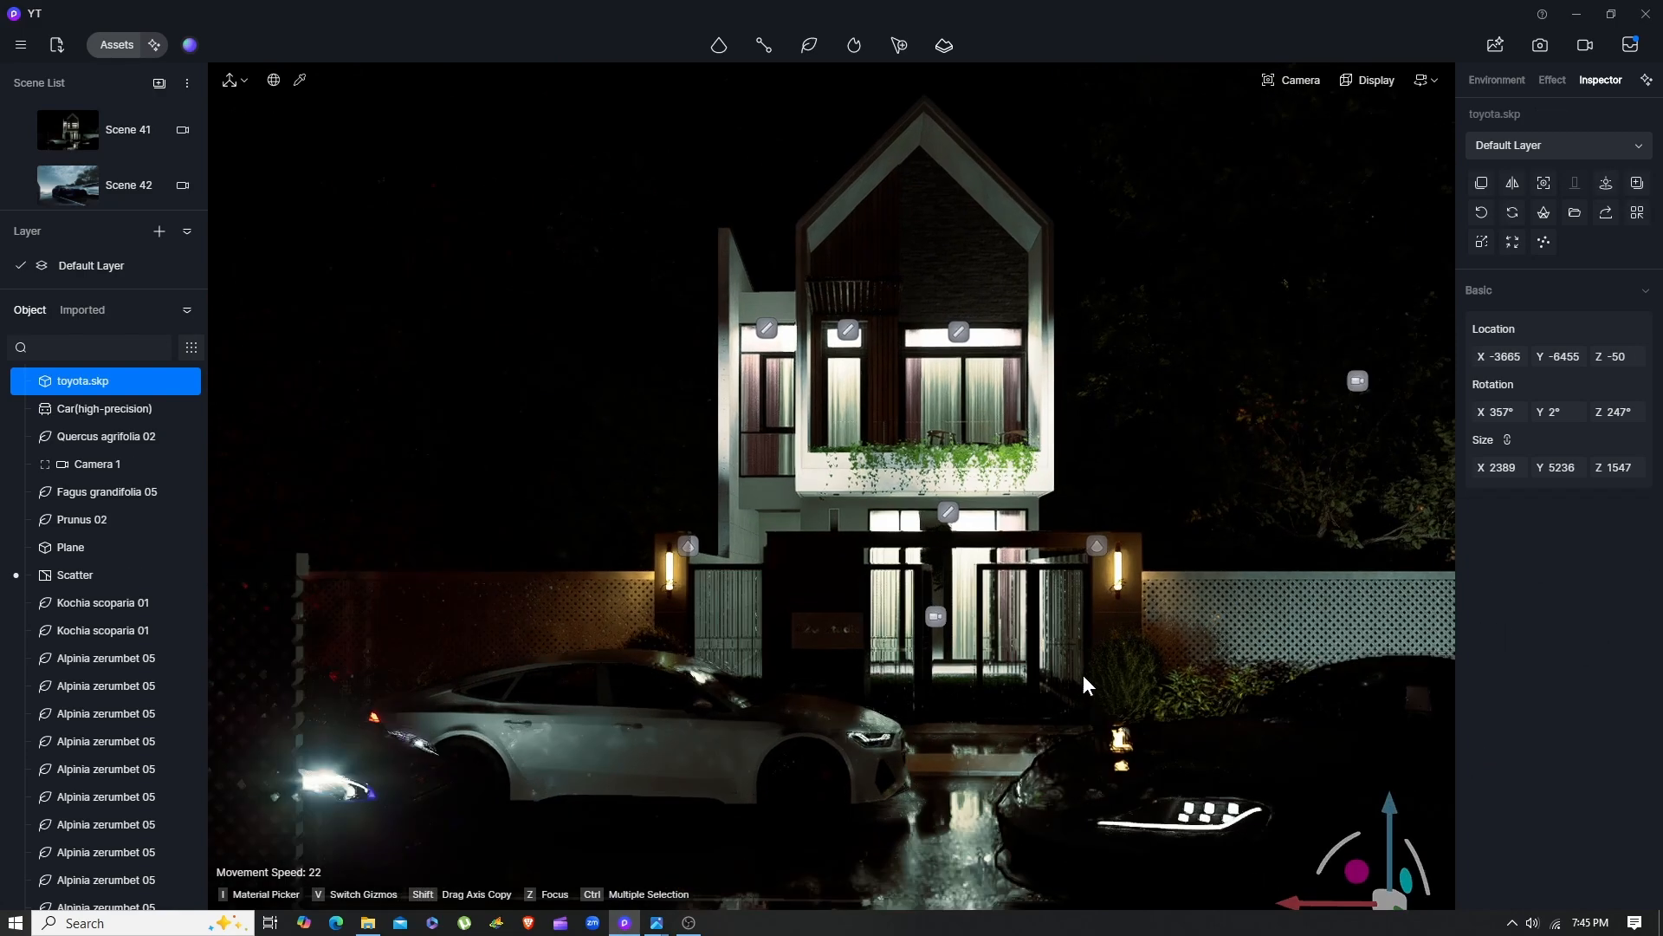
pyautogui.press('d')
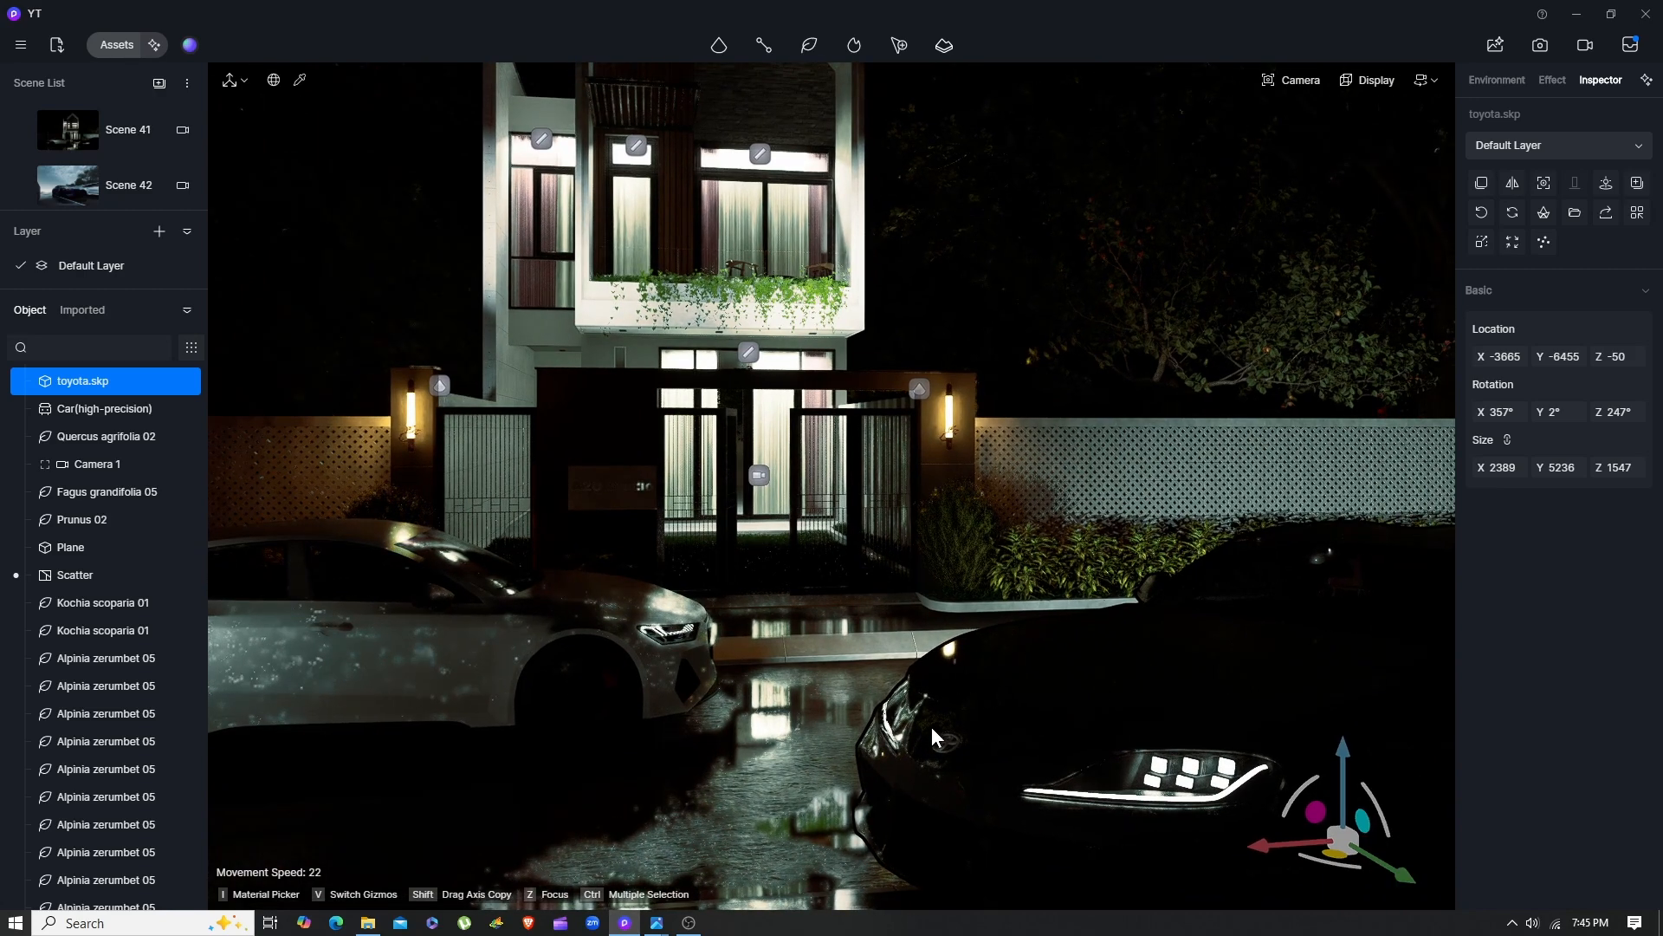
pyautogui.moveTo(745, 206); pyautogui.dragTo(470, 29, button='right')
pyautogui.press('s')
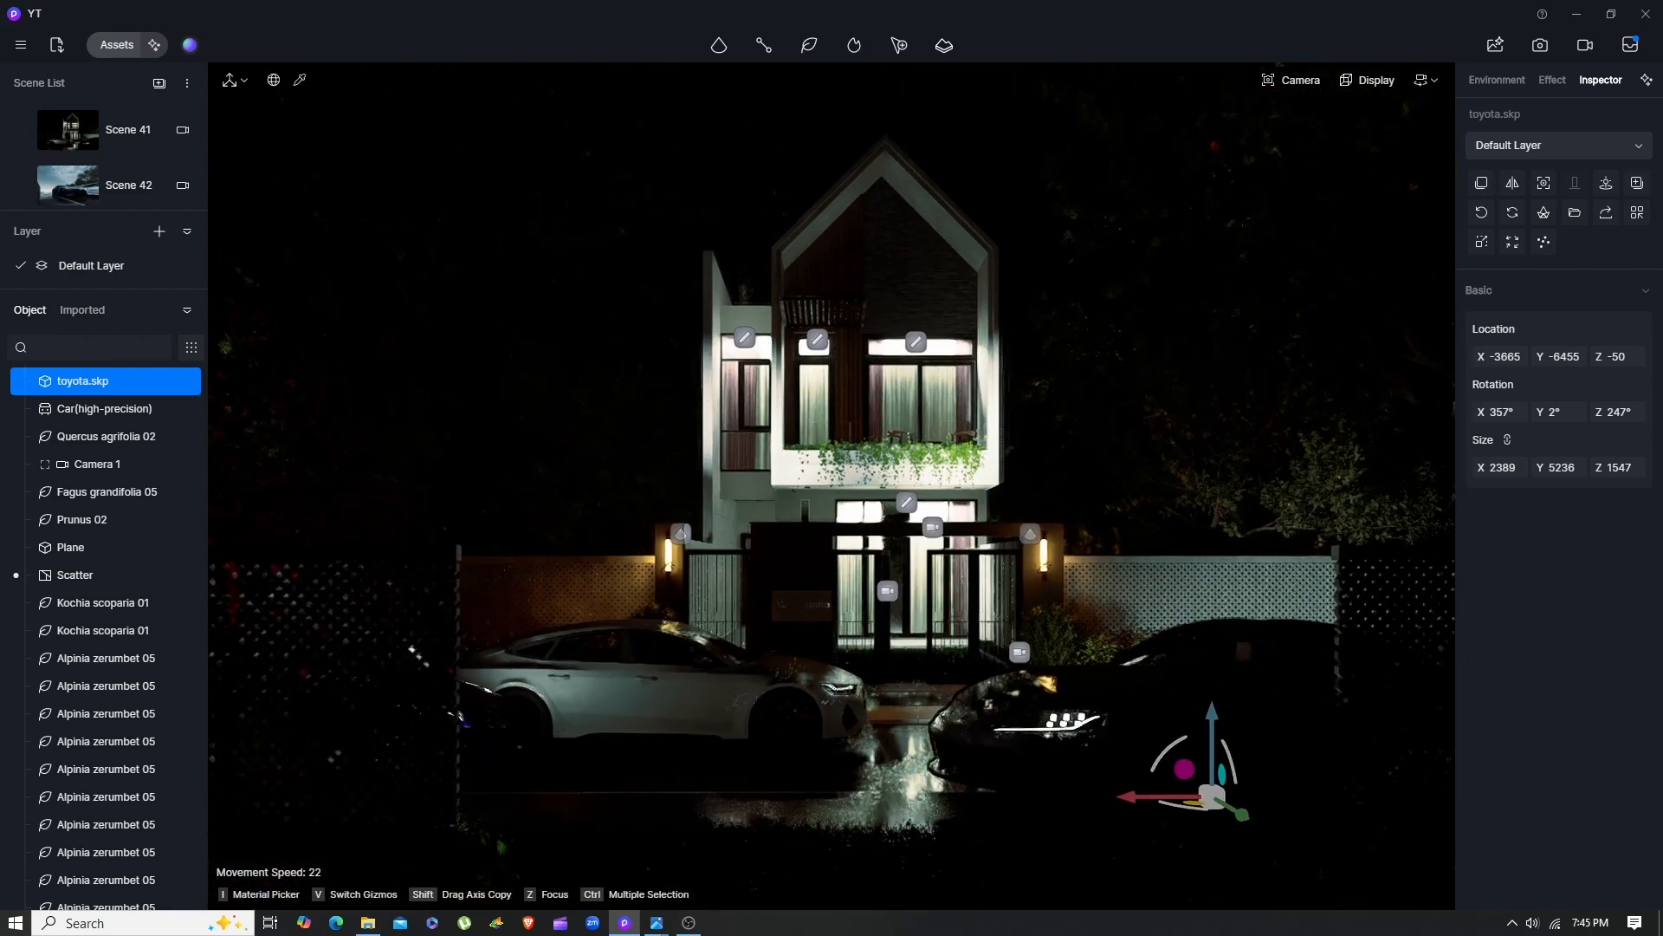
pyautogui.click(861, 223)
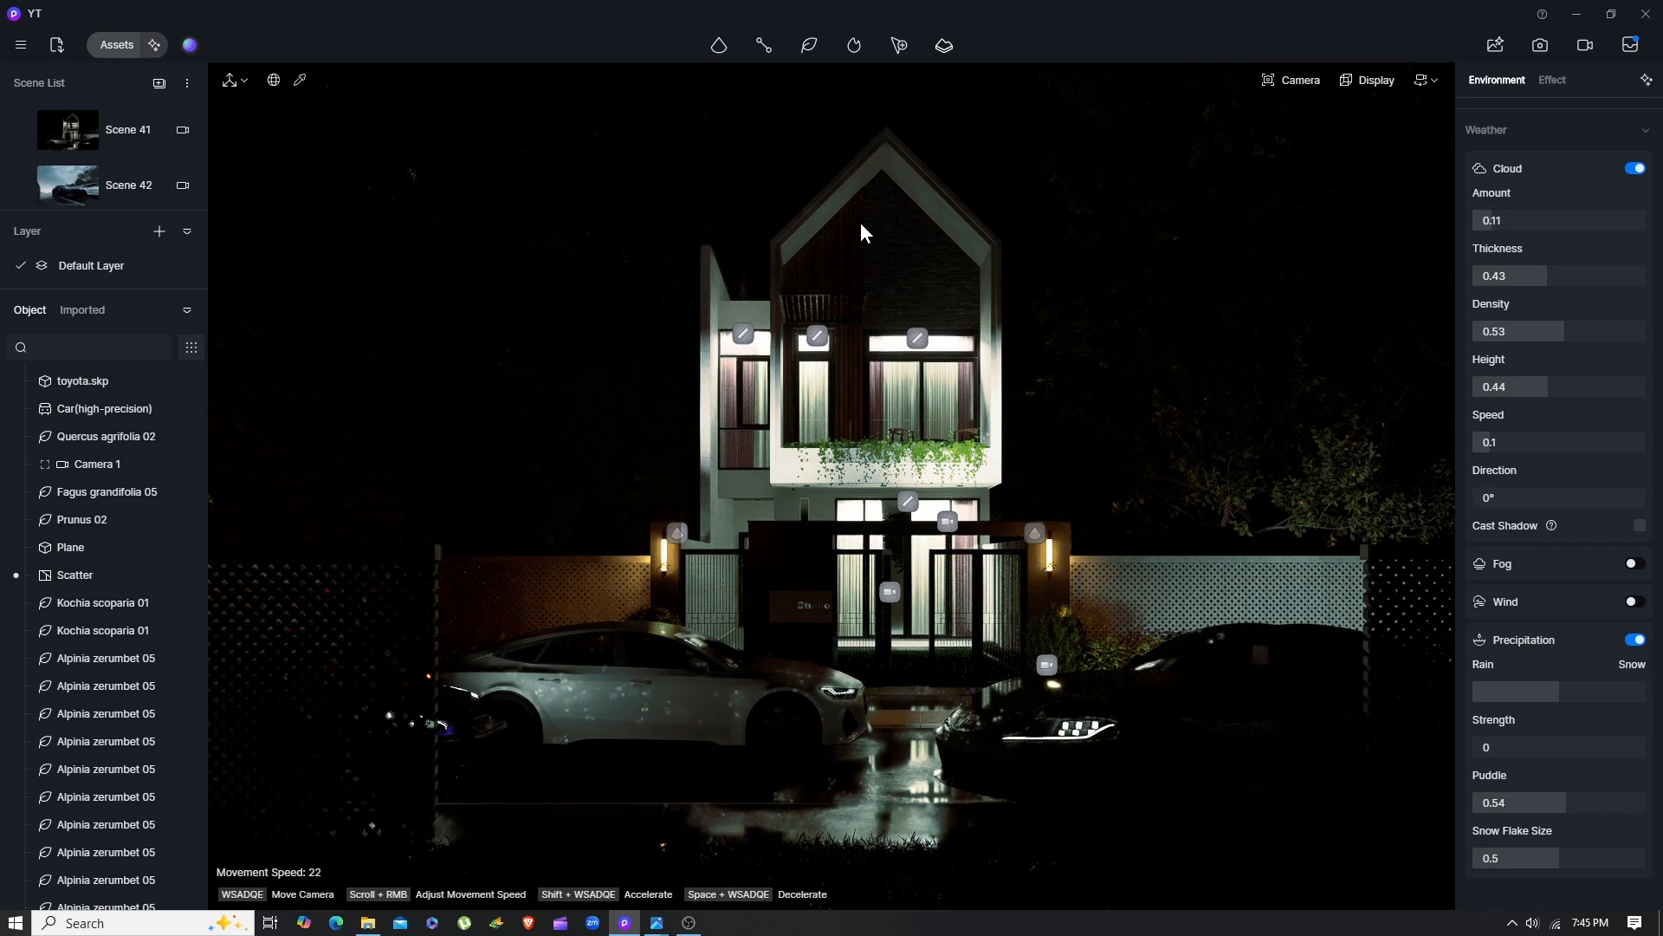
# Find the earlier night scenes in the scene list and load Scene 38 followed by Scene 39
pyautogui.scroll(5, 100, 154)
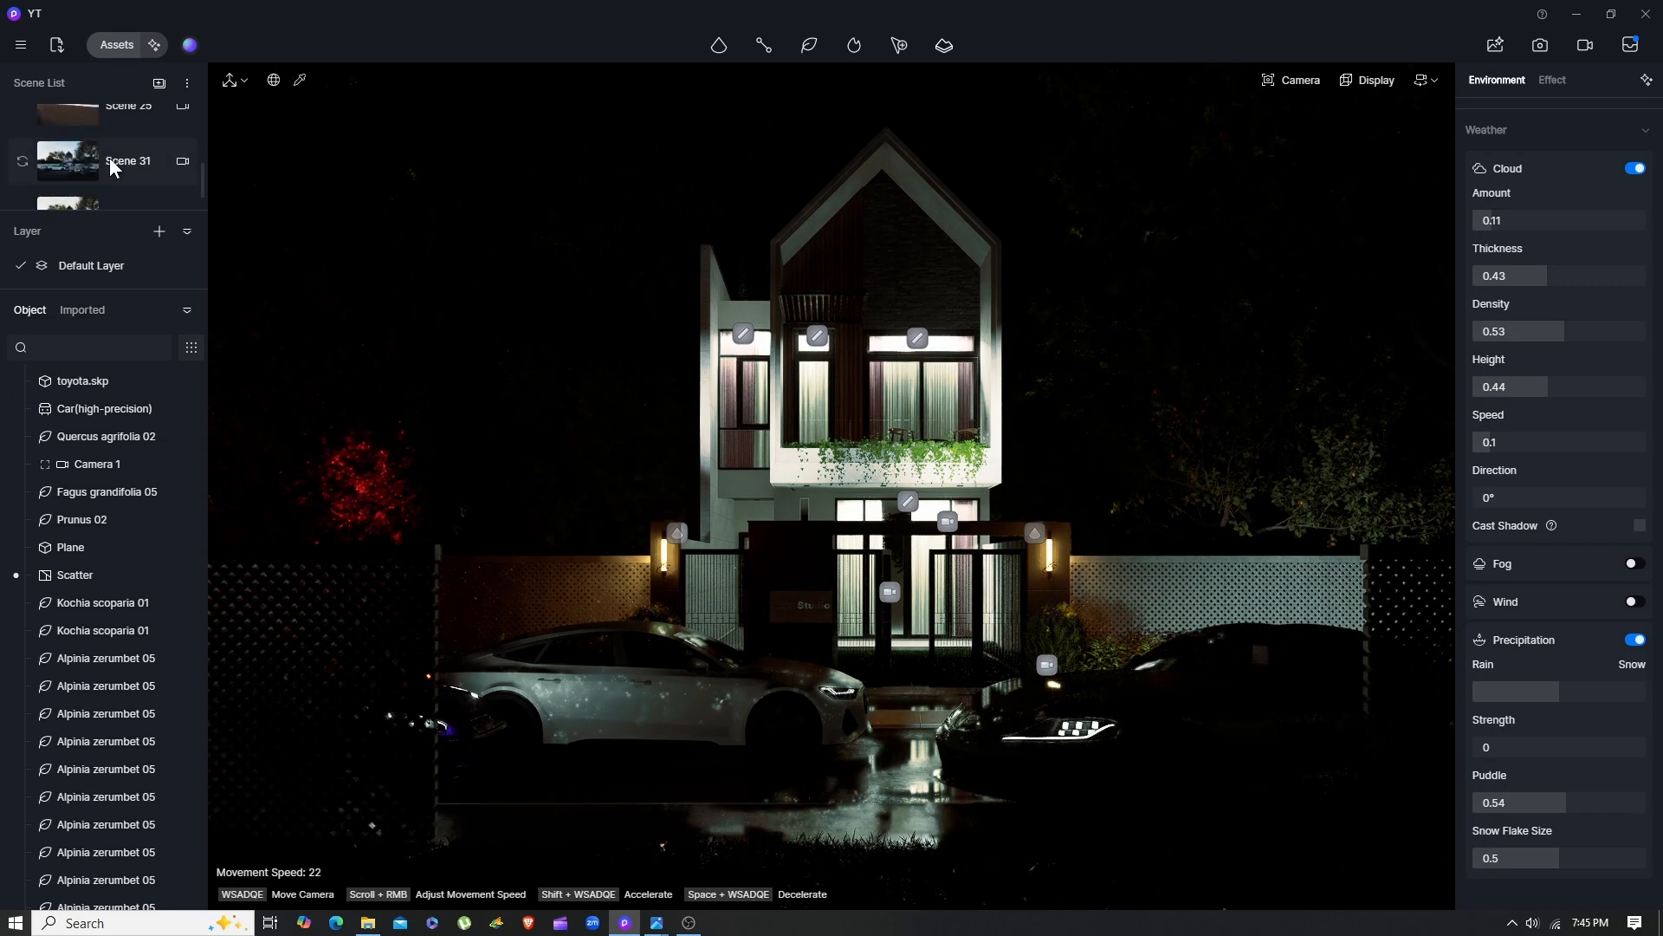
pyautogui.scroll(5, 109, 158)
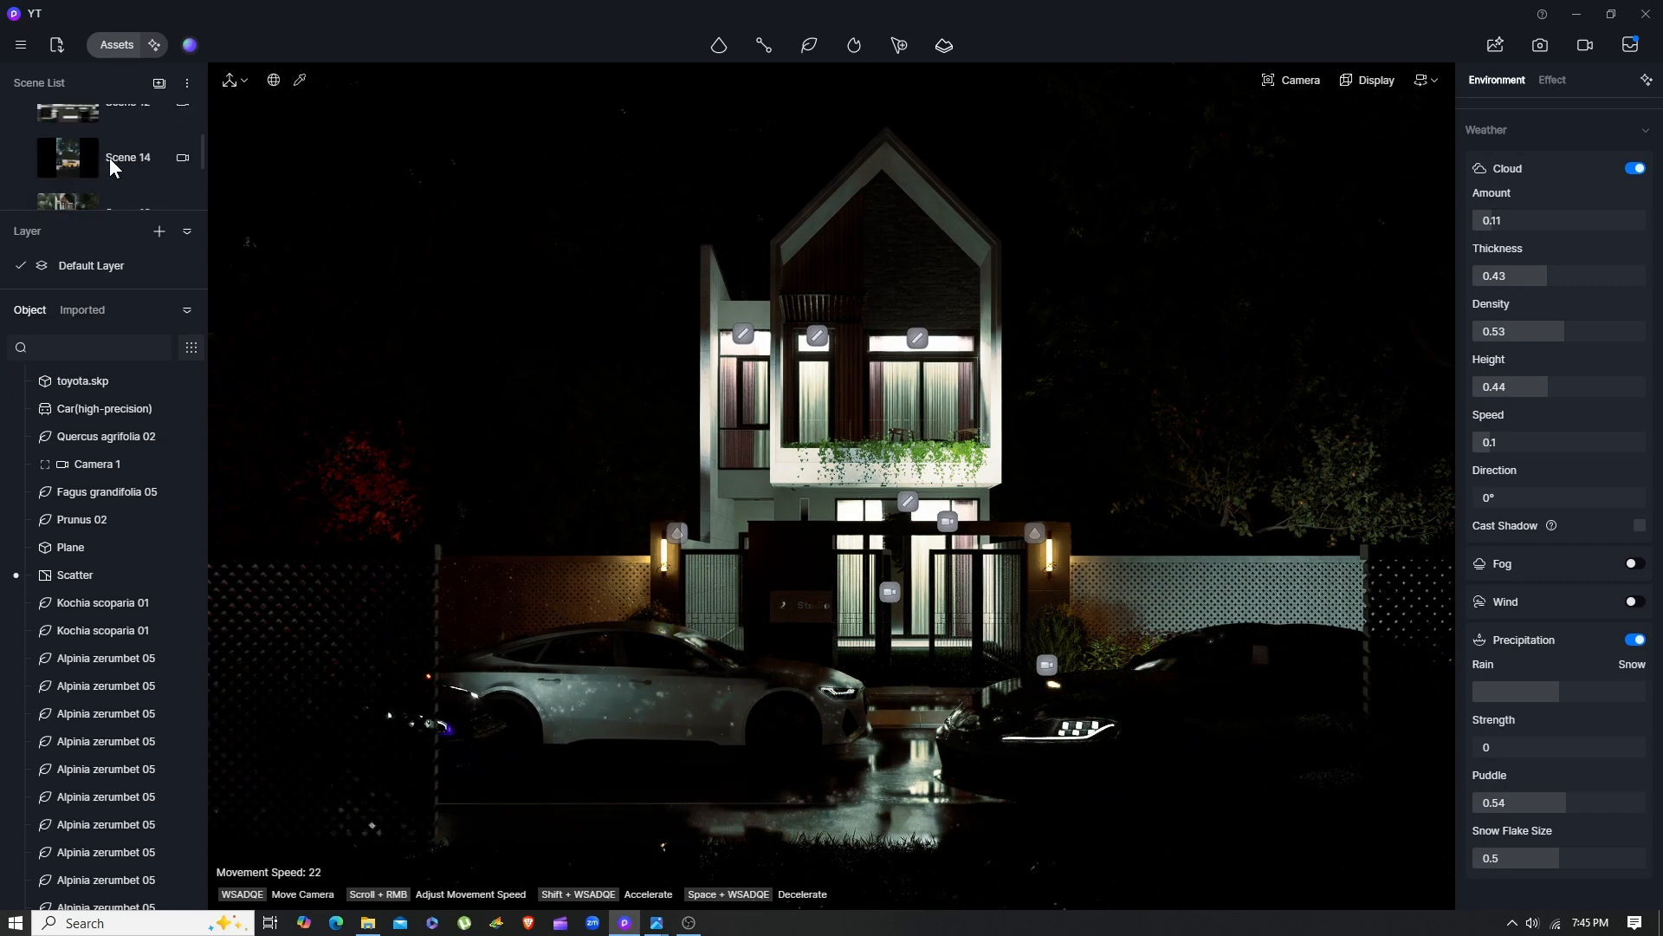
pyautogui.scroll(4, 109, 157)
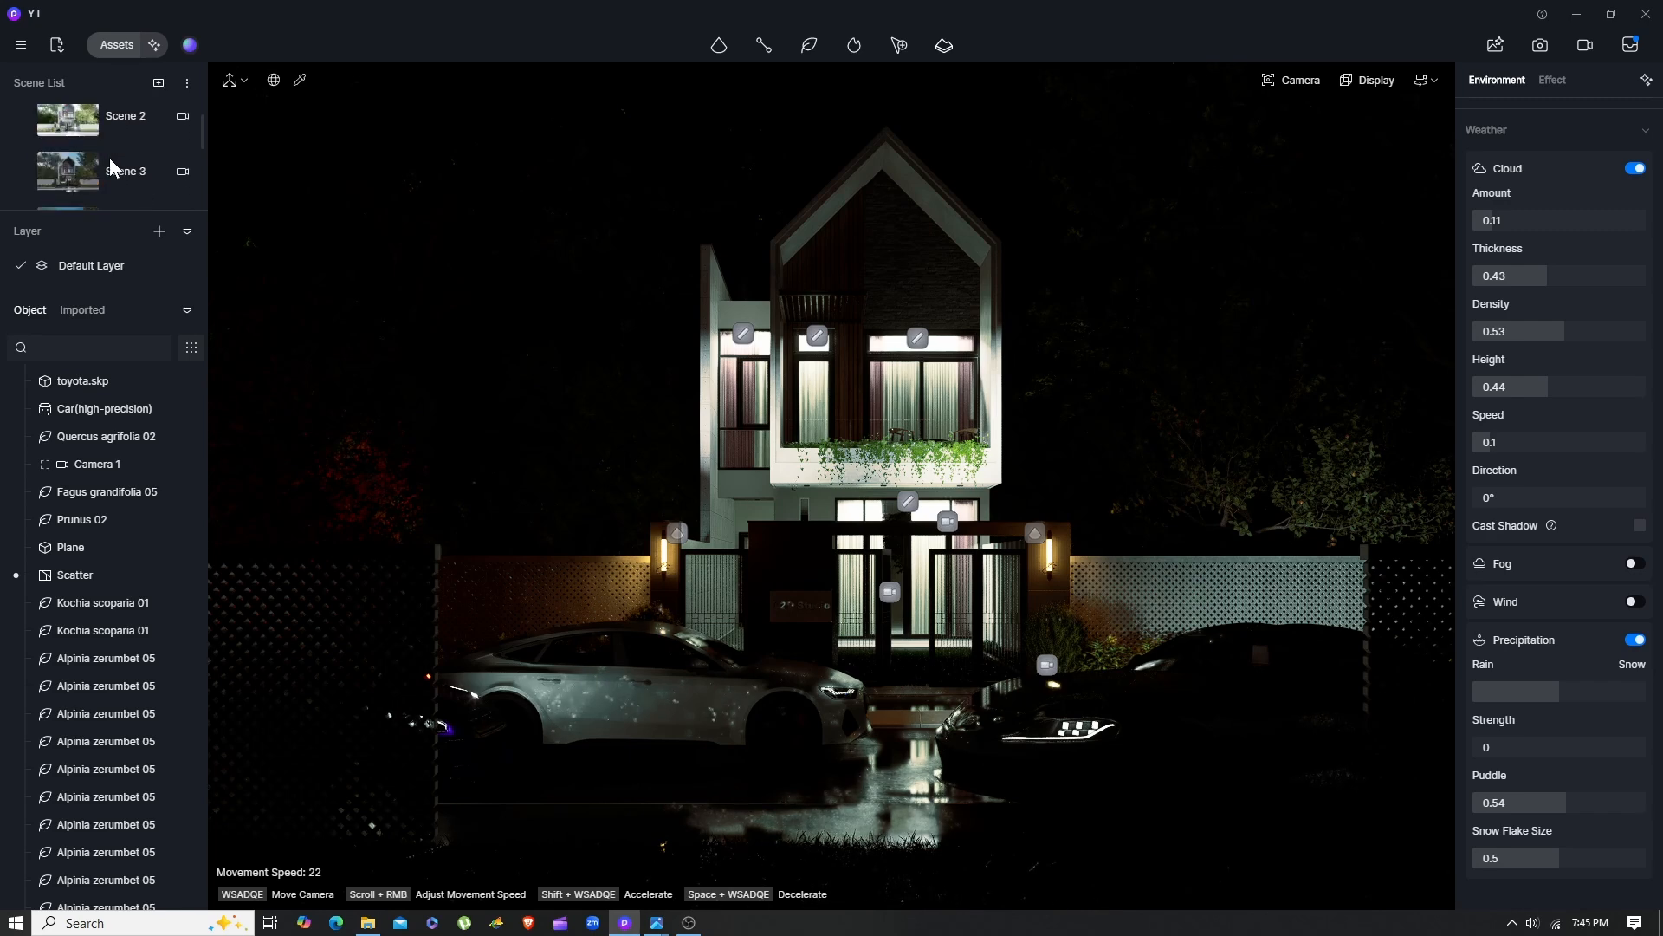
pyautogui.scroll(2, 109, 158)
pyautogui.click(140, 157)
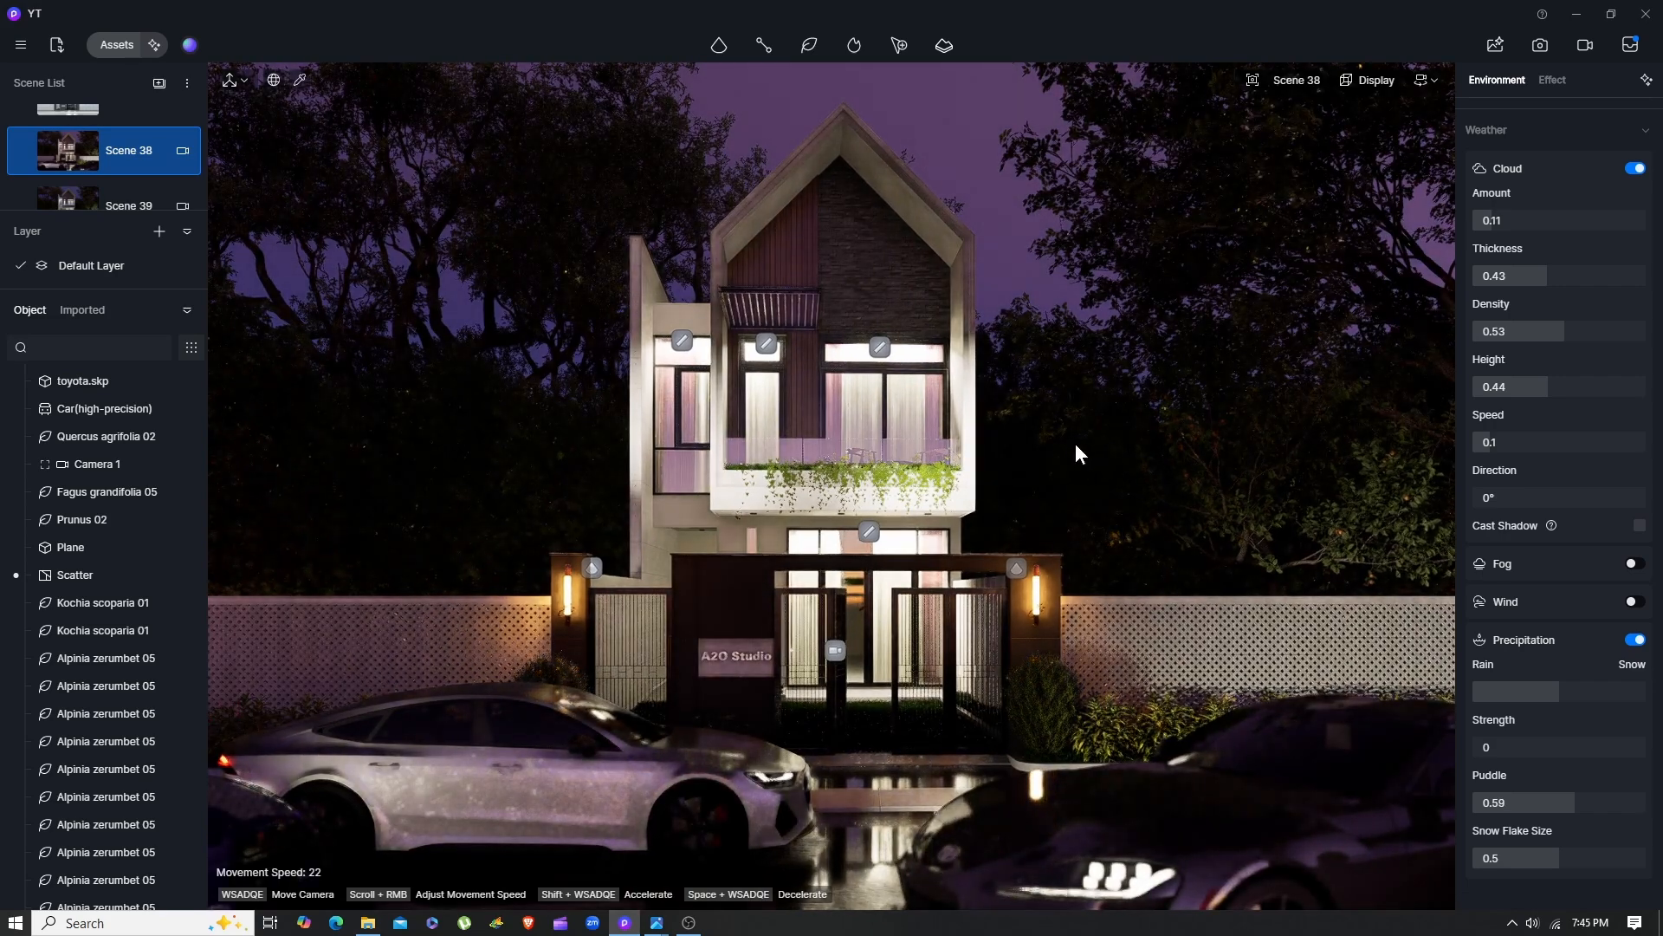
pyautogui.click(107, 195)
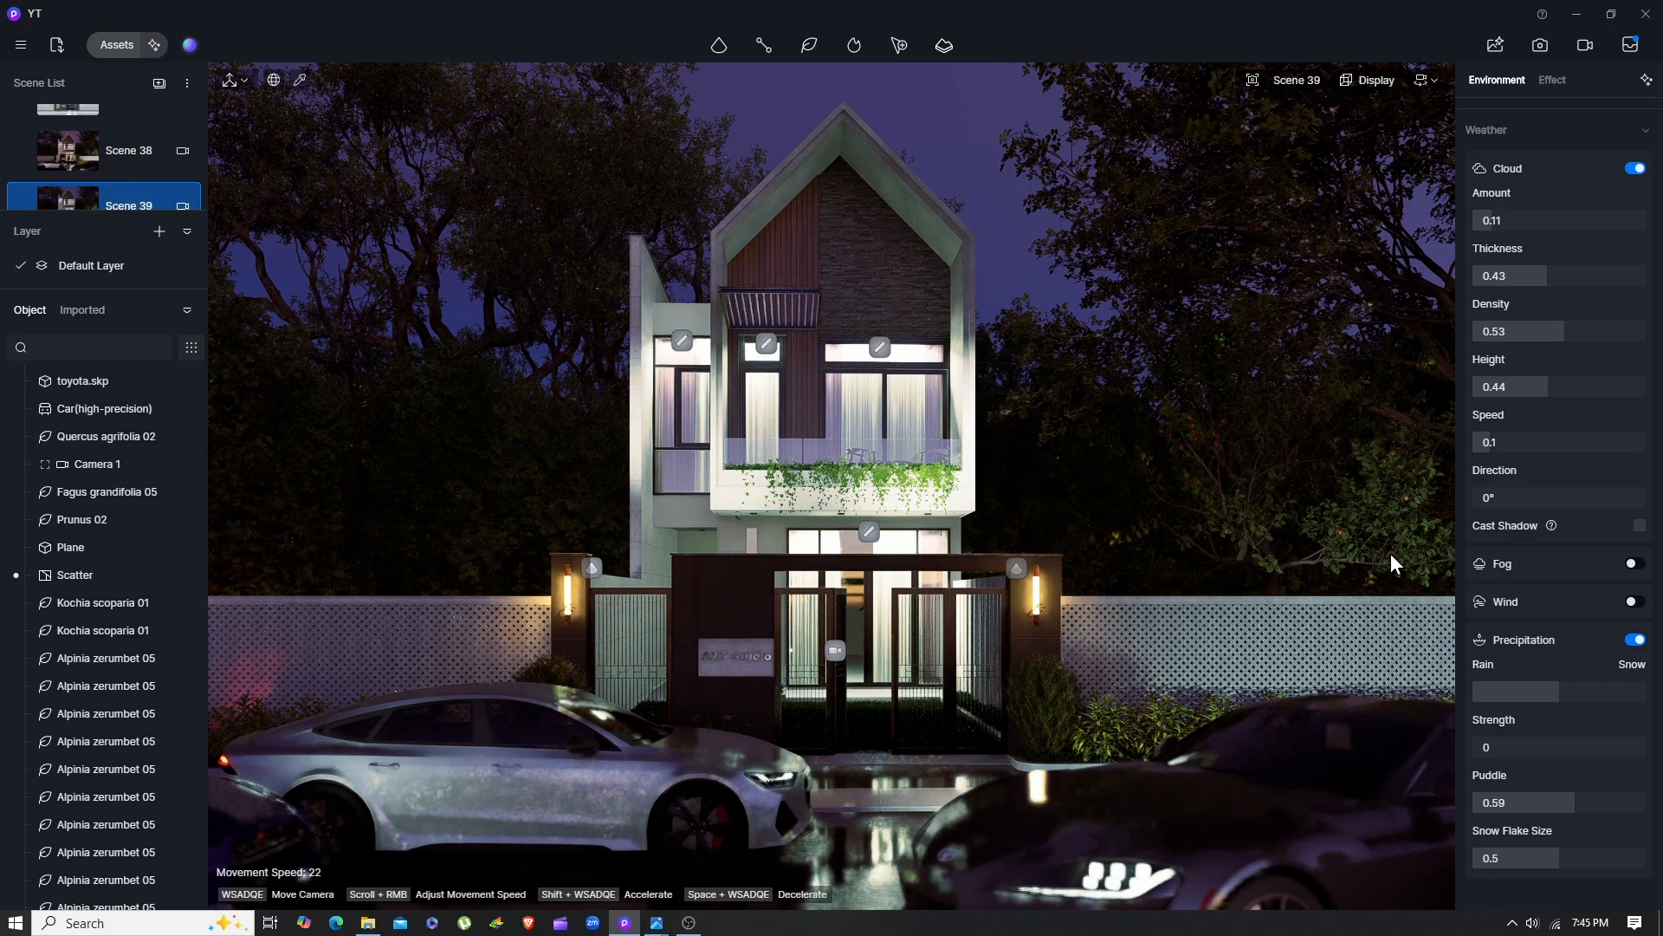
# Review Scene 39's sky light, post-processing and color grading settings, including the shadow and midtone wheels
pyautogui.scroll(5, 1521, 241)
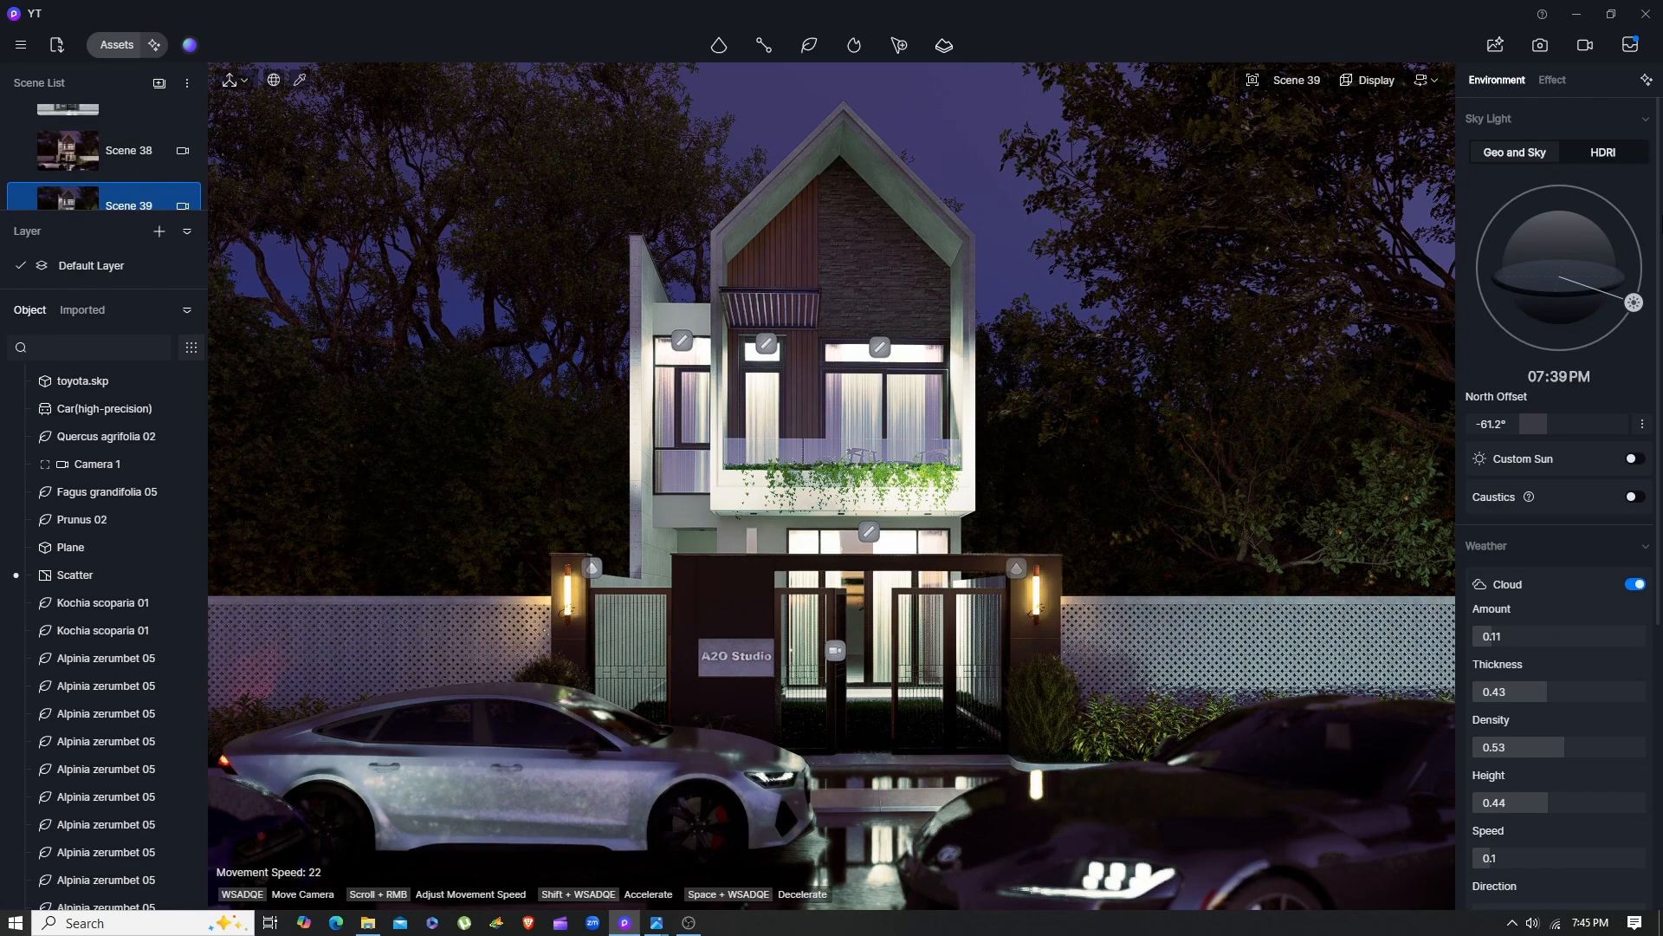
pyautogui.click(1543, 84)
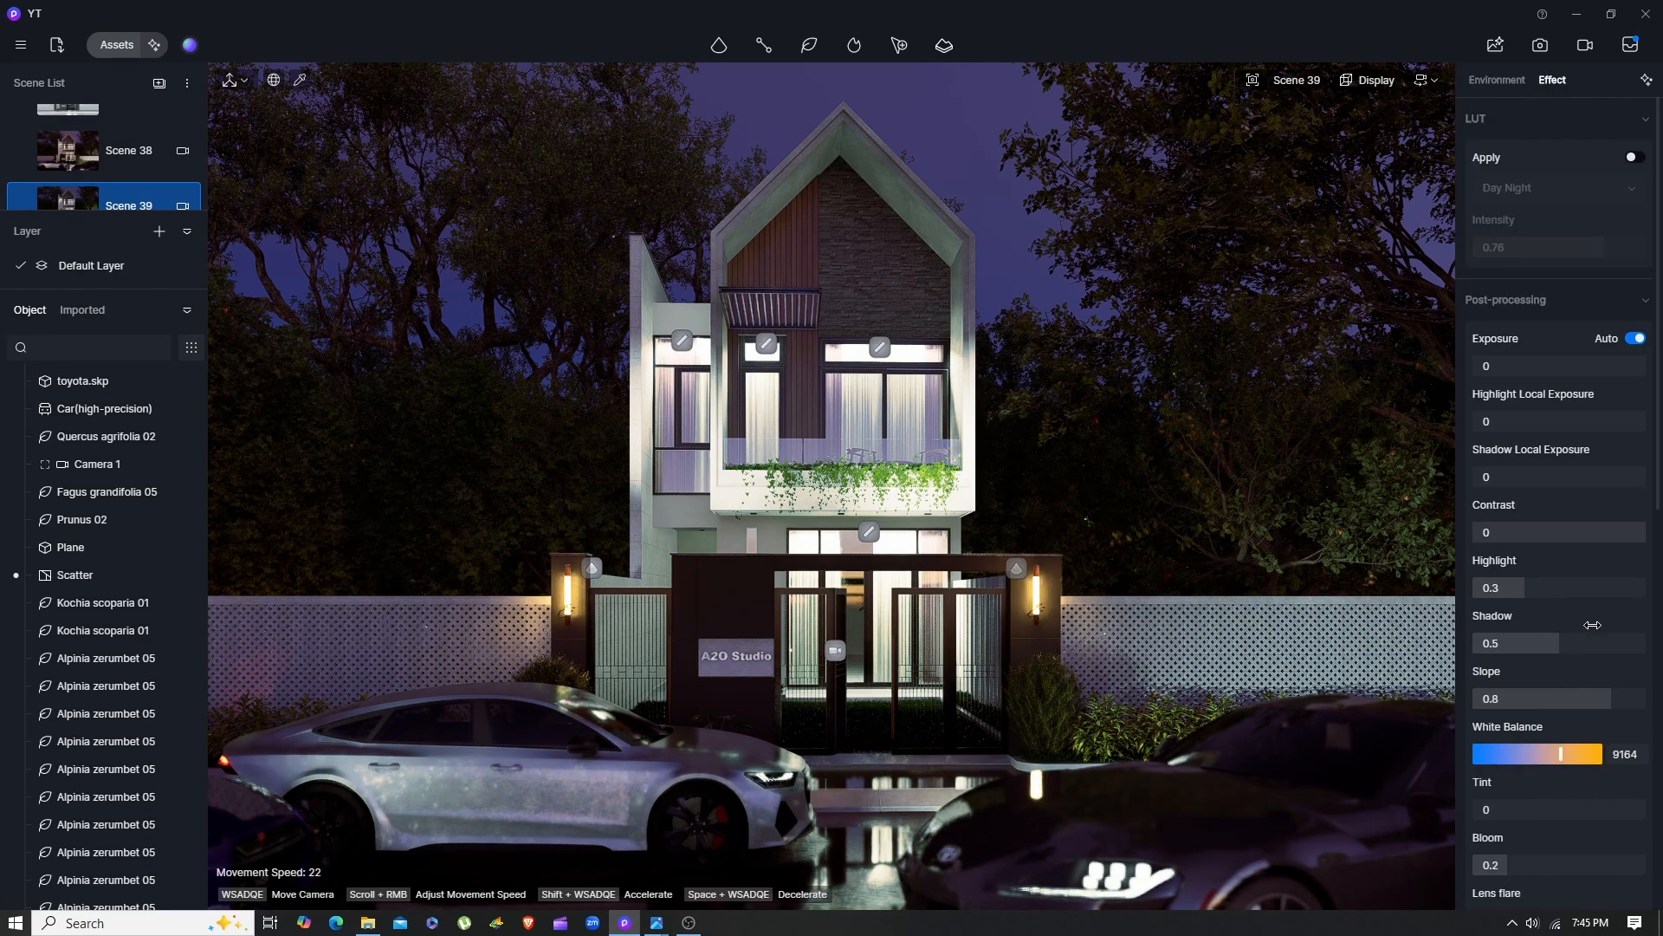
pyautogui.scroll(-2, 1559, 520)
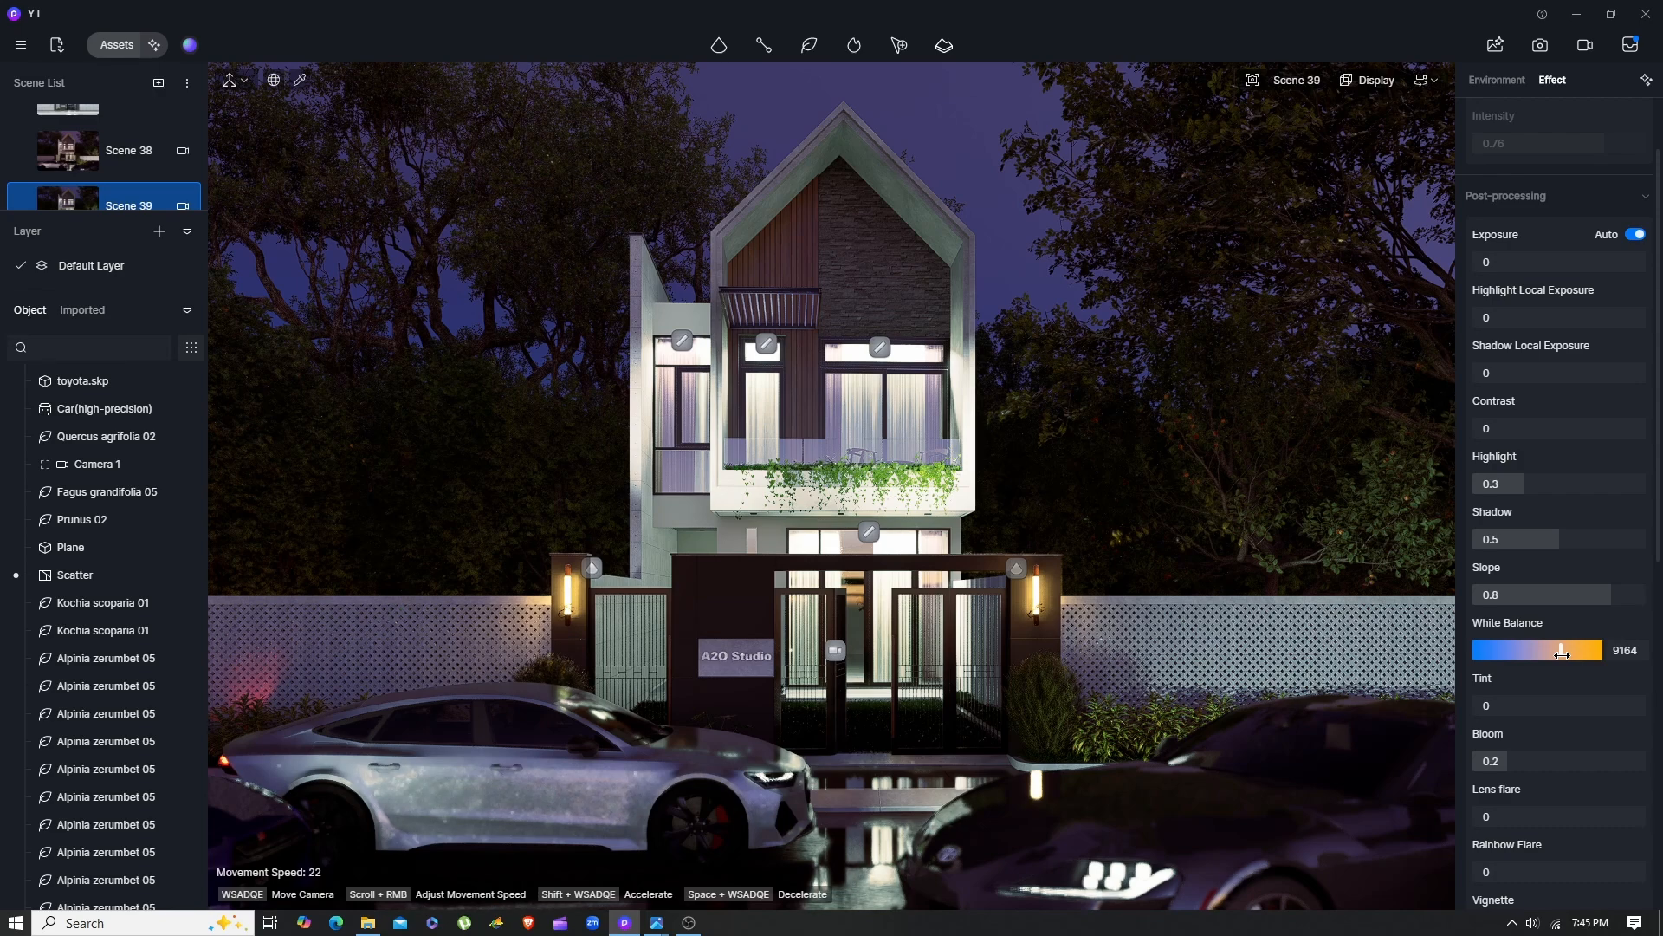
pyautogui.scroll(-10, 1562, 654)
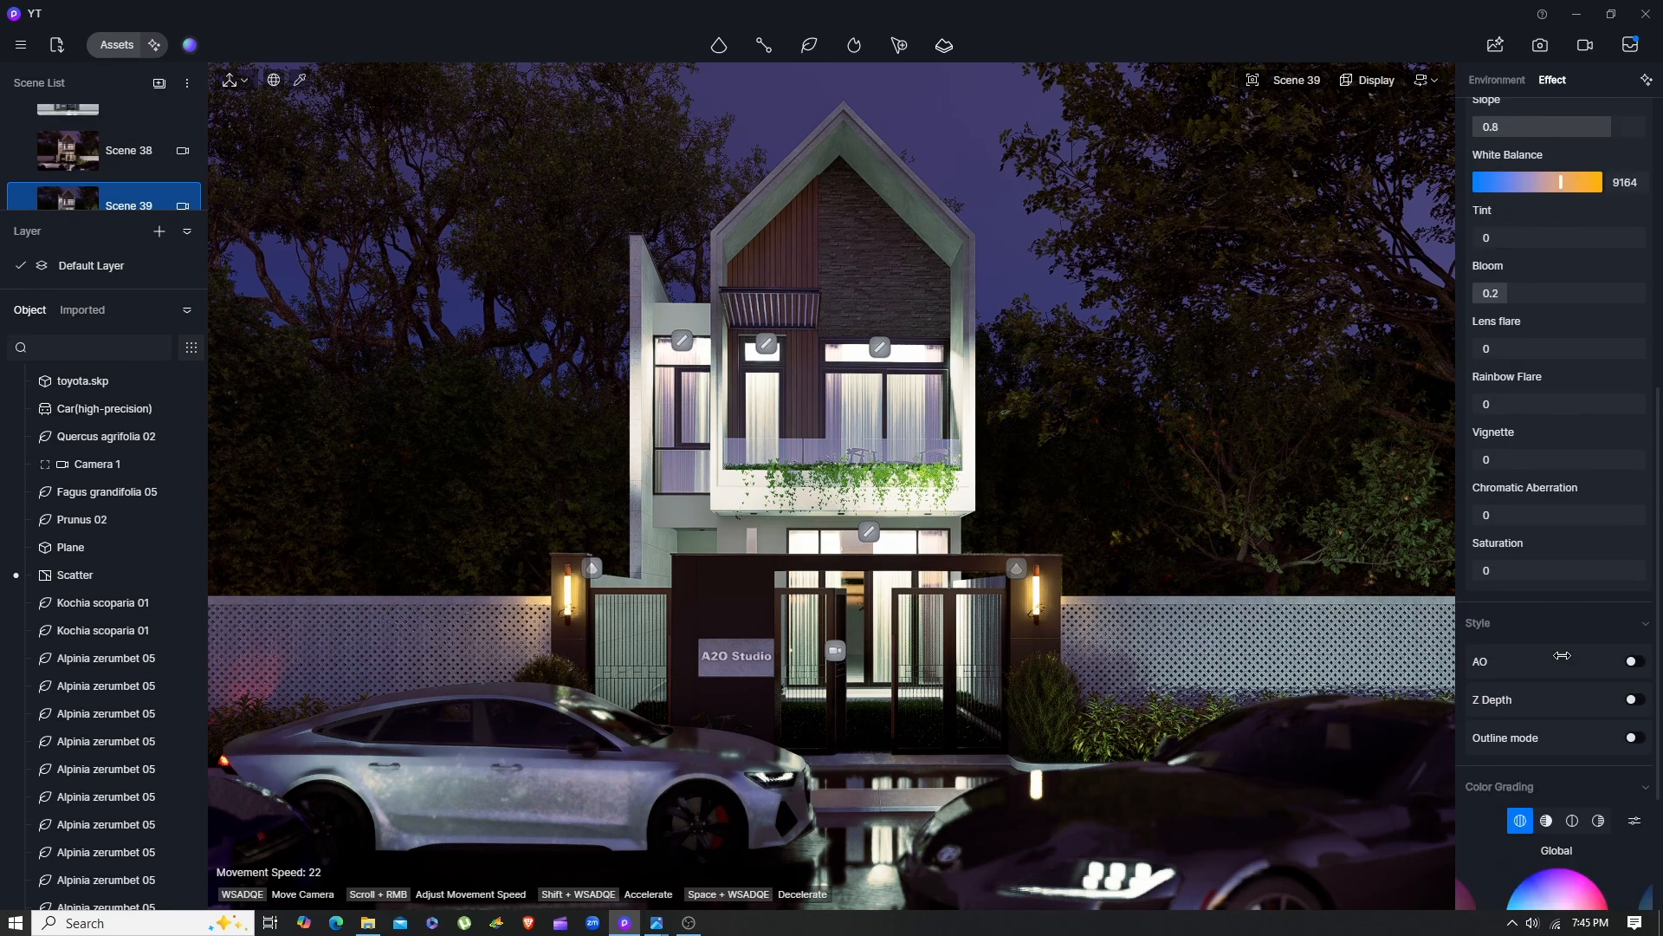
pyautogui.scroll(-3, 1511, 598)
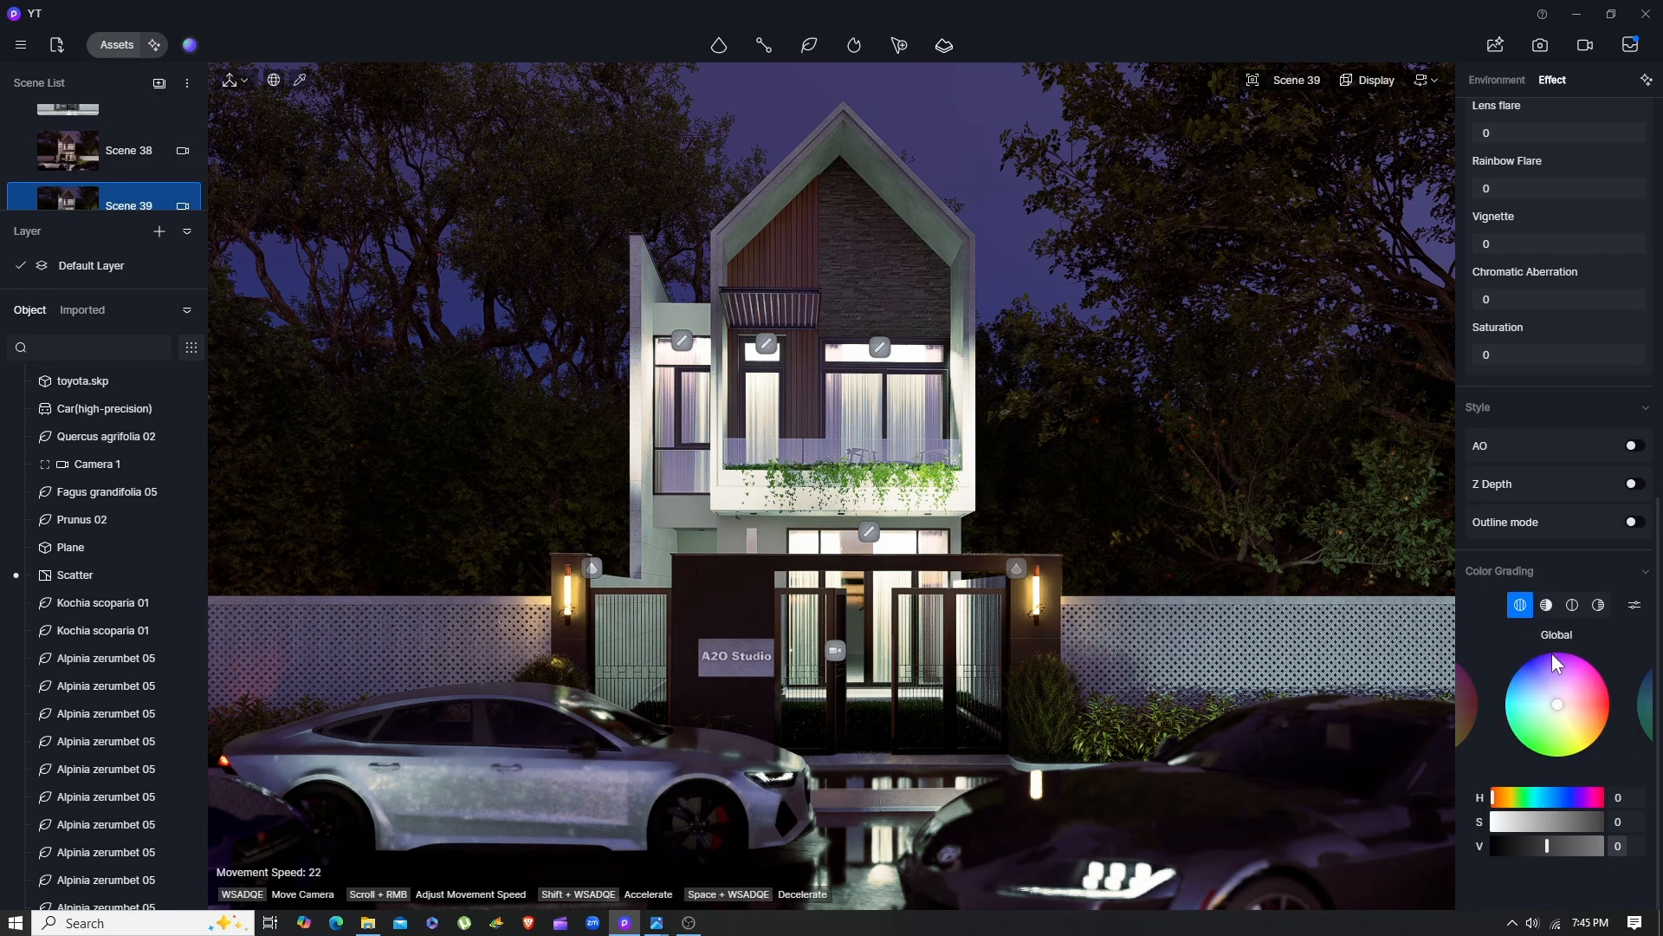
pyautogui.click(1550, 603)
pyautogui.click(1572, 604)
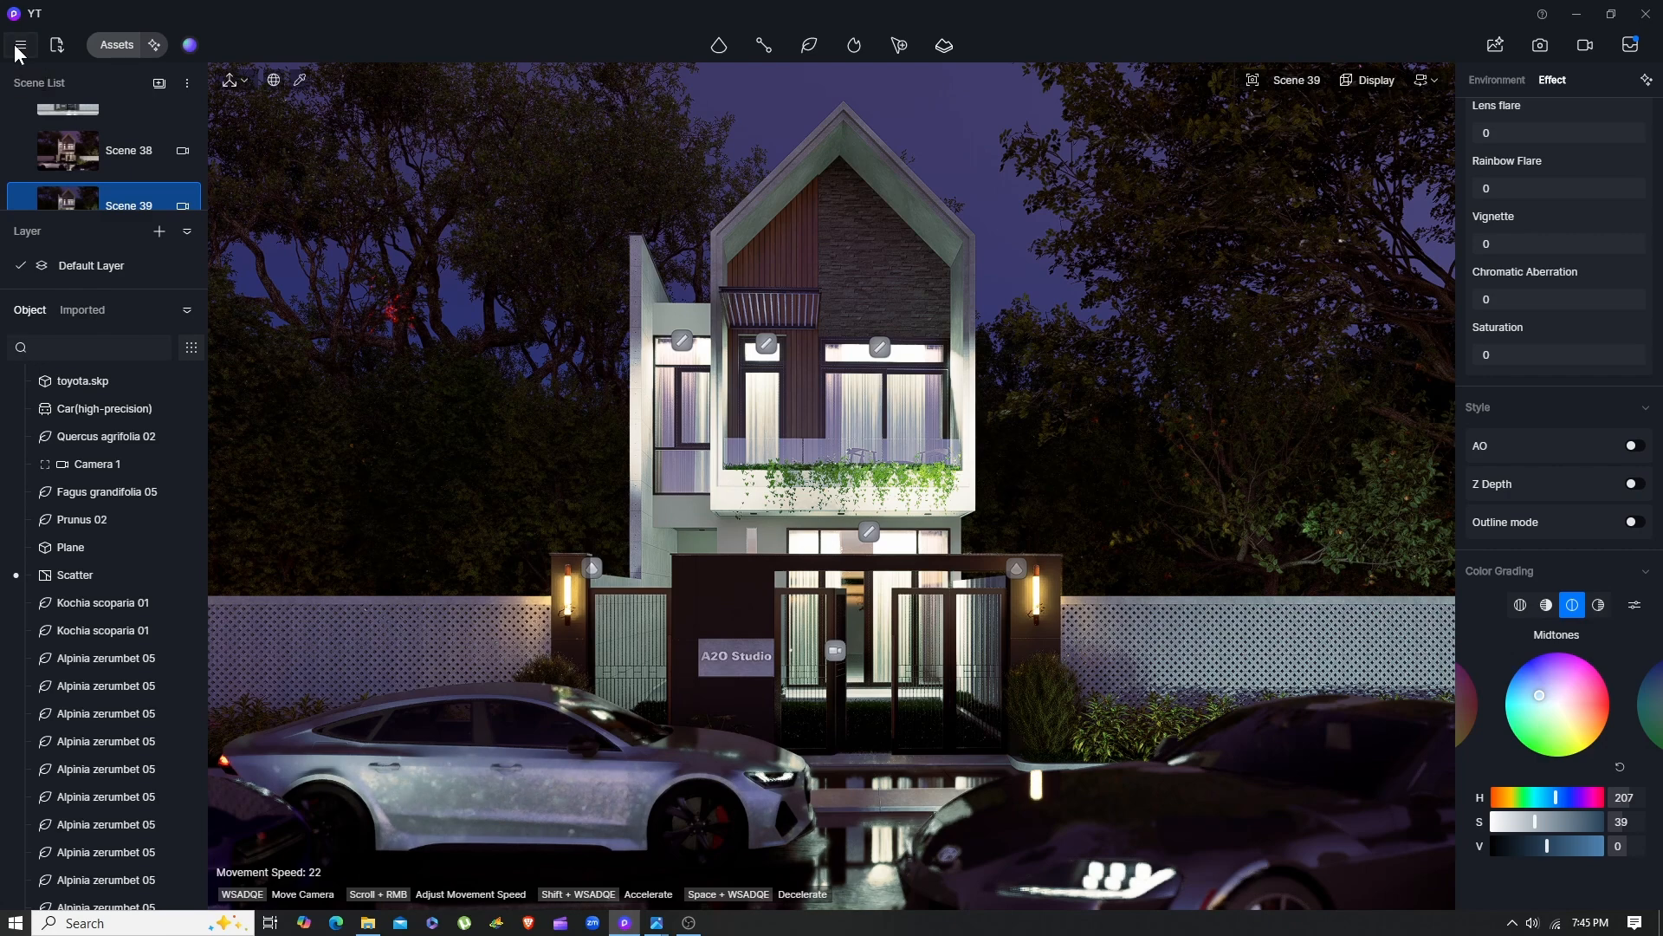
# Check in the widget preferences that the Color Grading widget is enabled
pyautogui.click(19, 48)
pyautogui.click(127, 263)
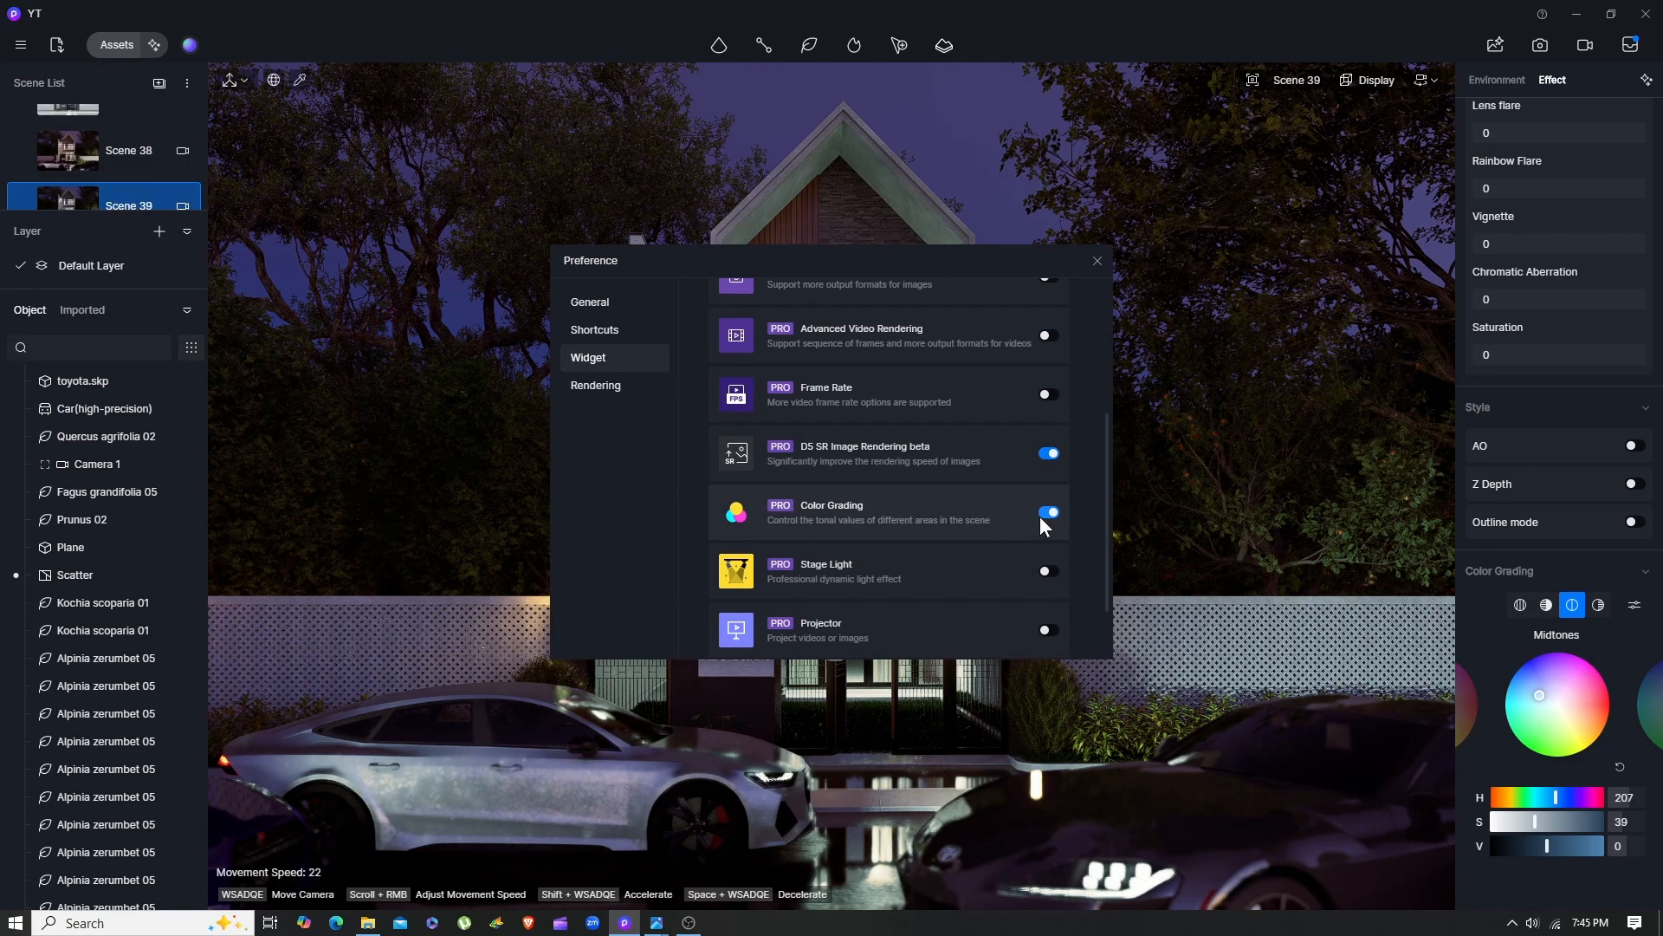
pyautogui.click(1097, 260)
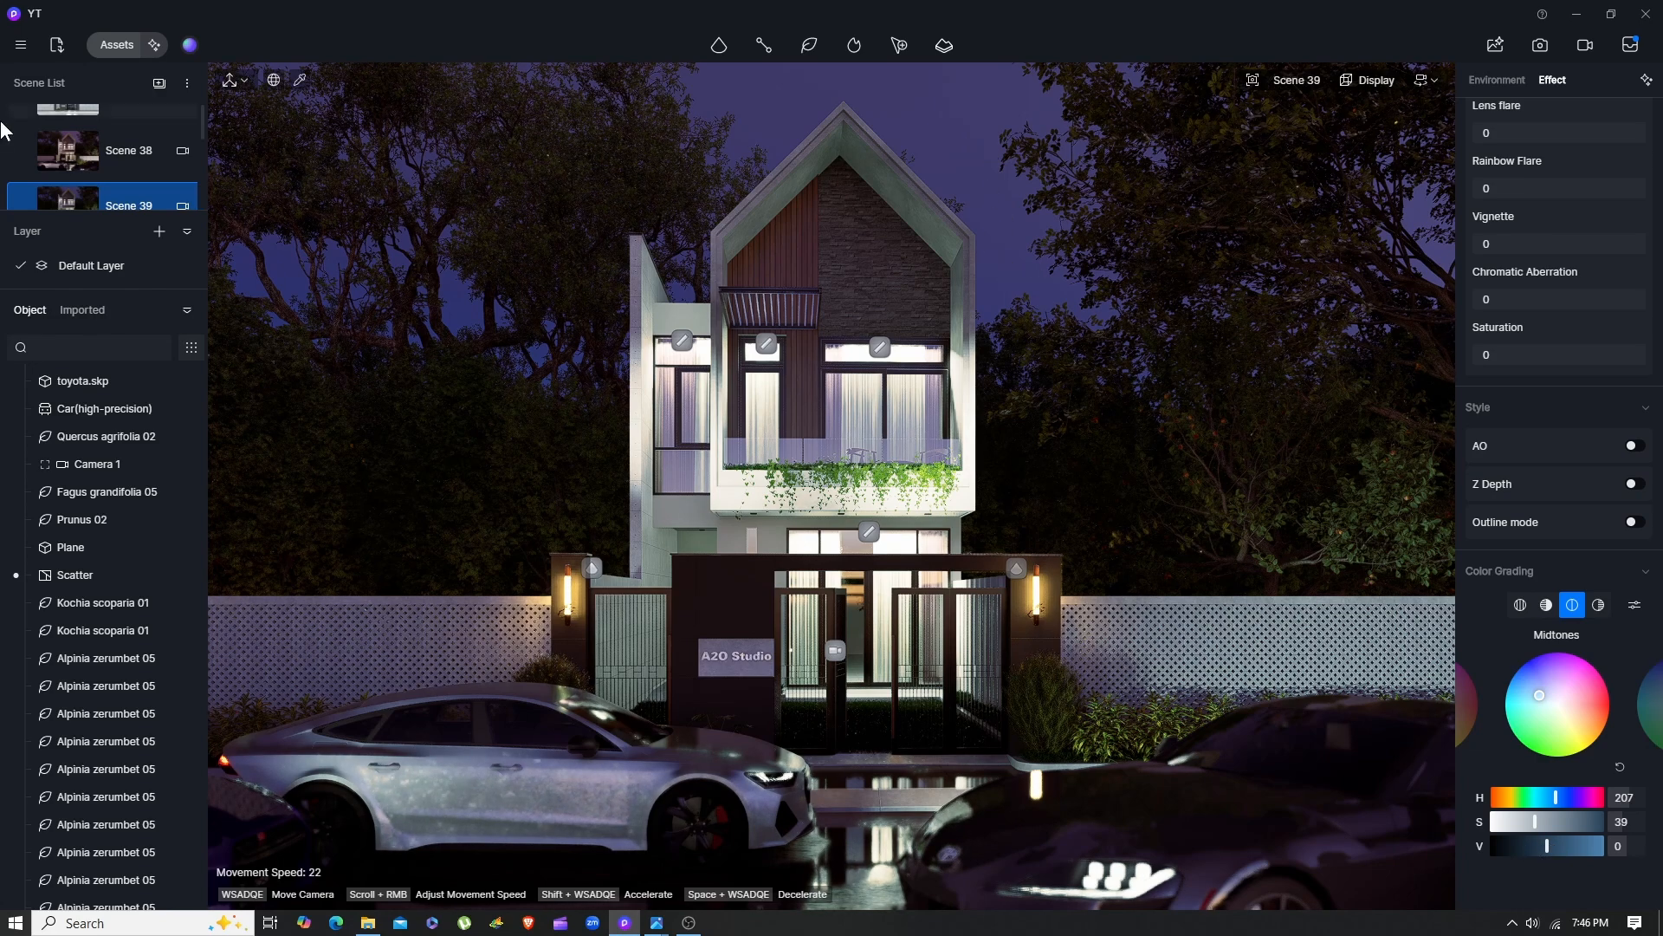
# Compare Scene 38 with Scene 39, examine the midtone and highlight color grading of Scene 39, and load Scene 37
pyautogui.click(90, 146)
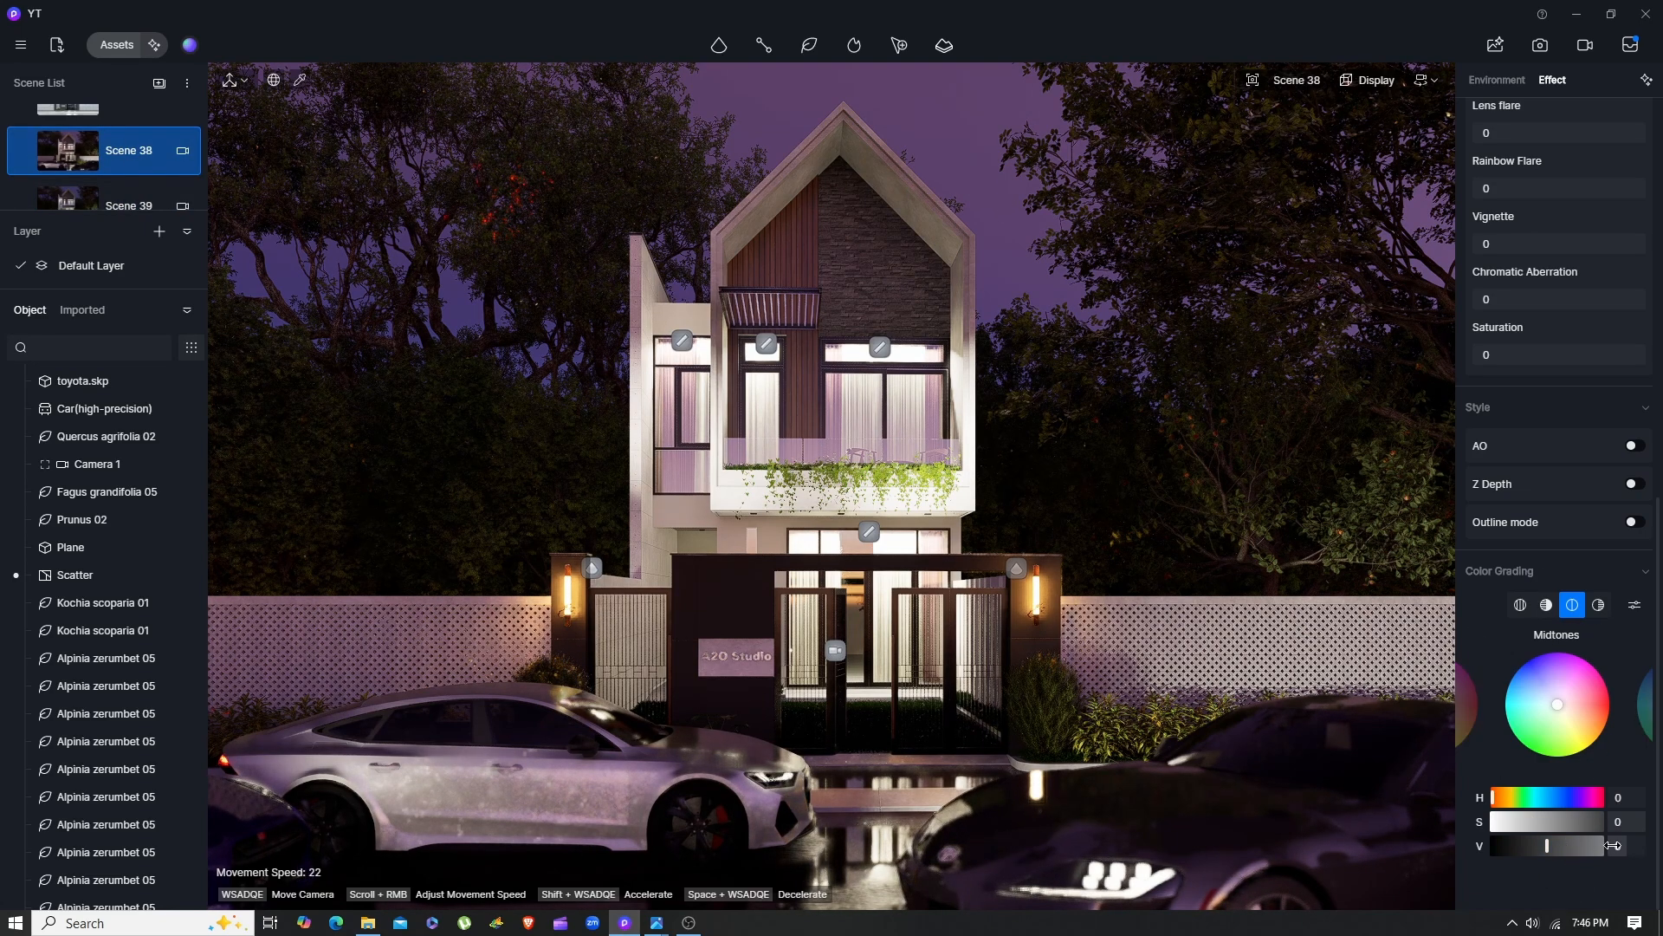
pyautogui.click(107, 186)
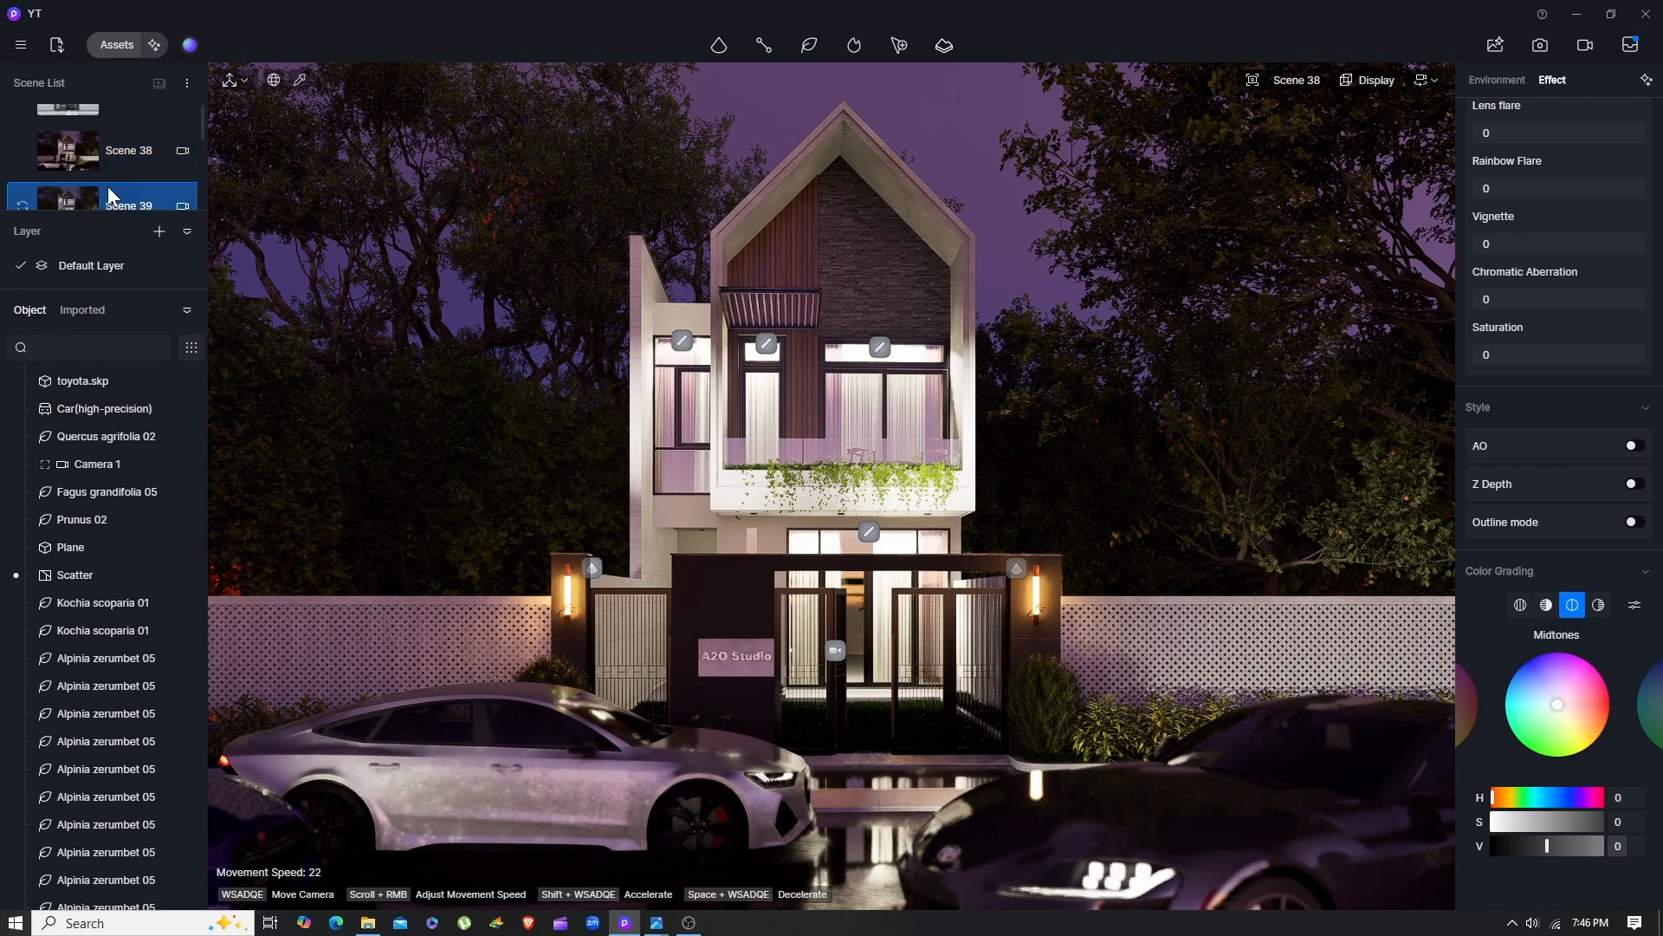
pyautogui.click(1539, 694)
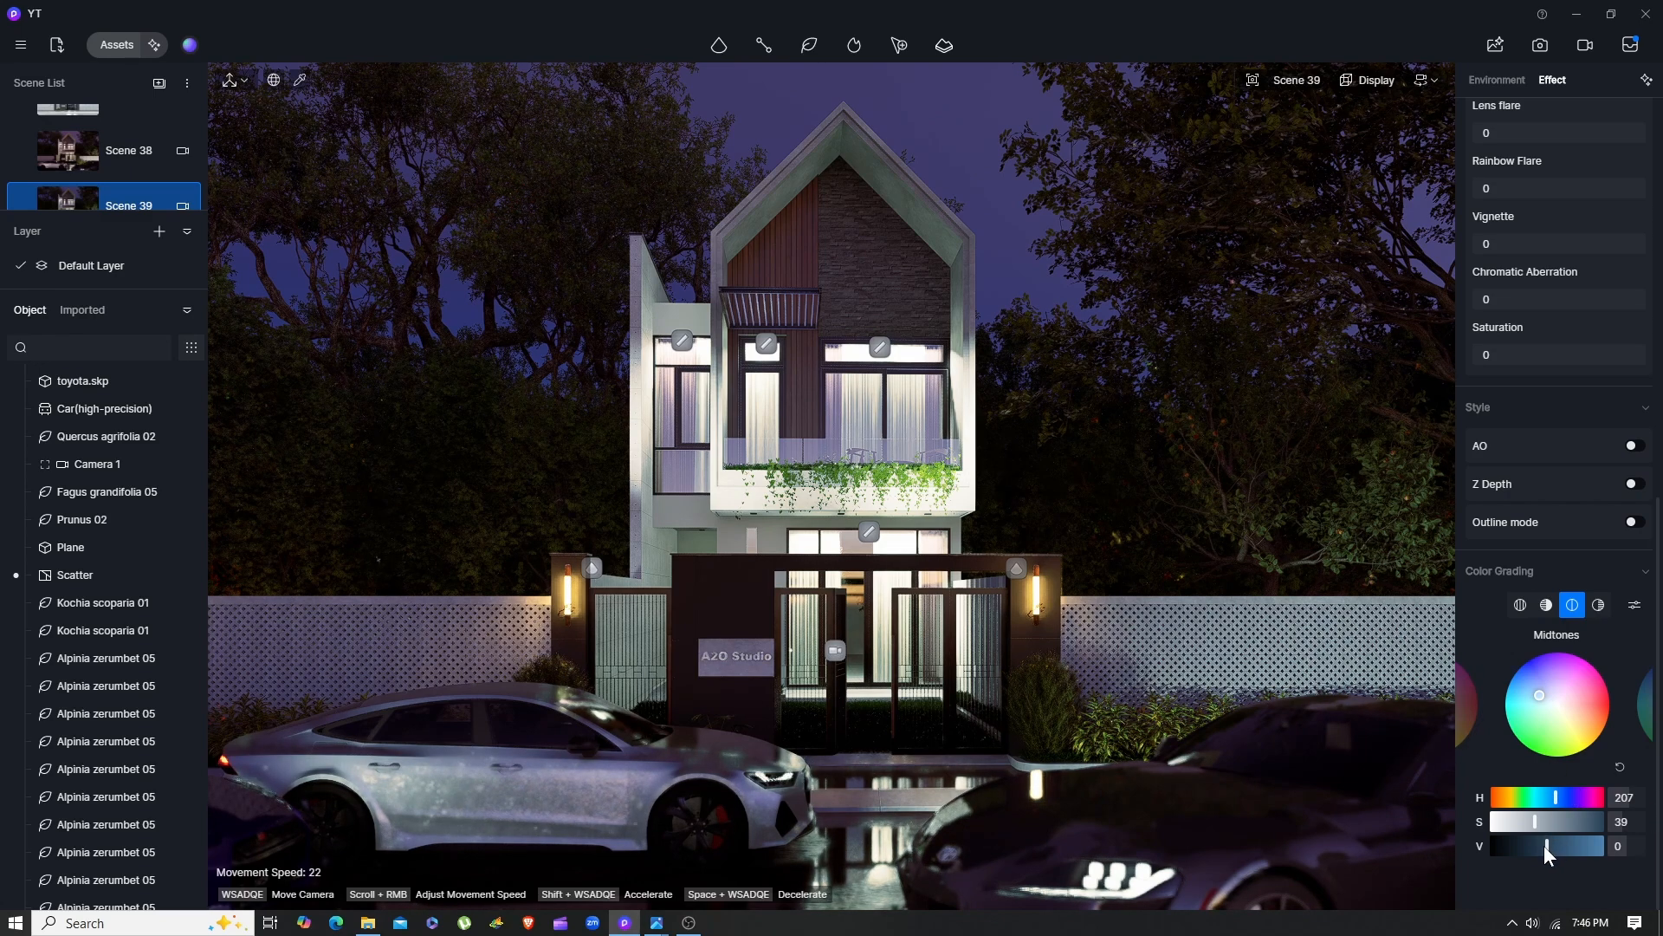
pyautogui.click(1598, 604)
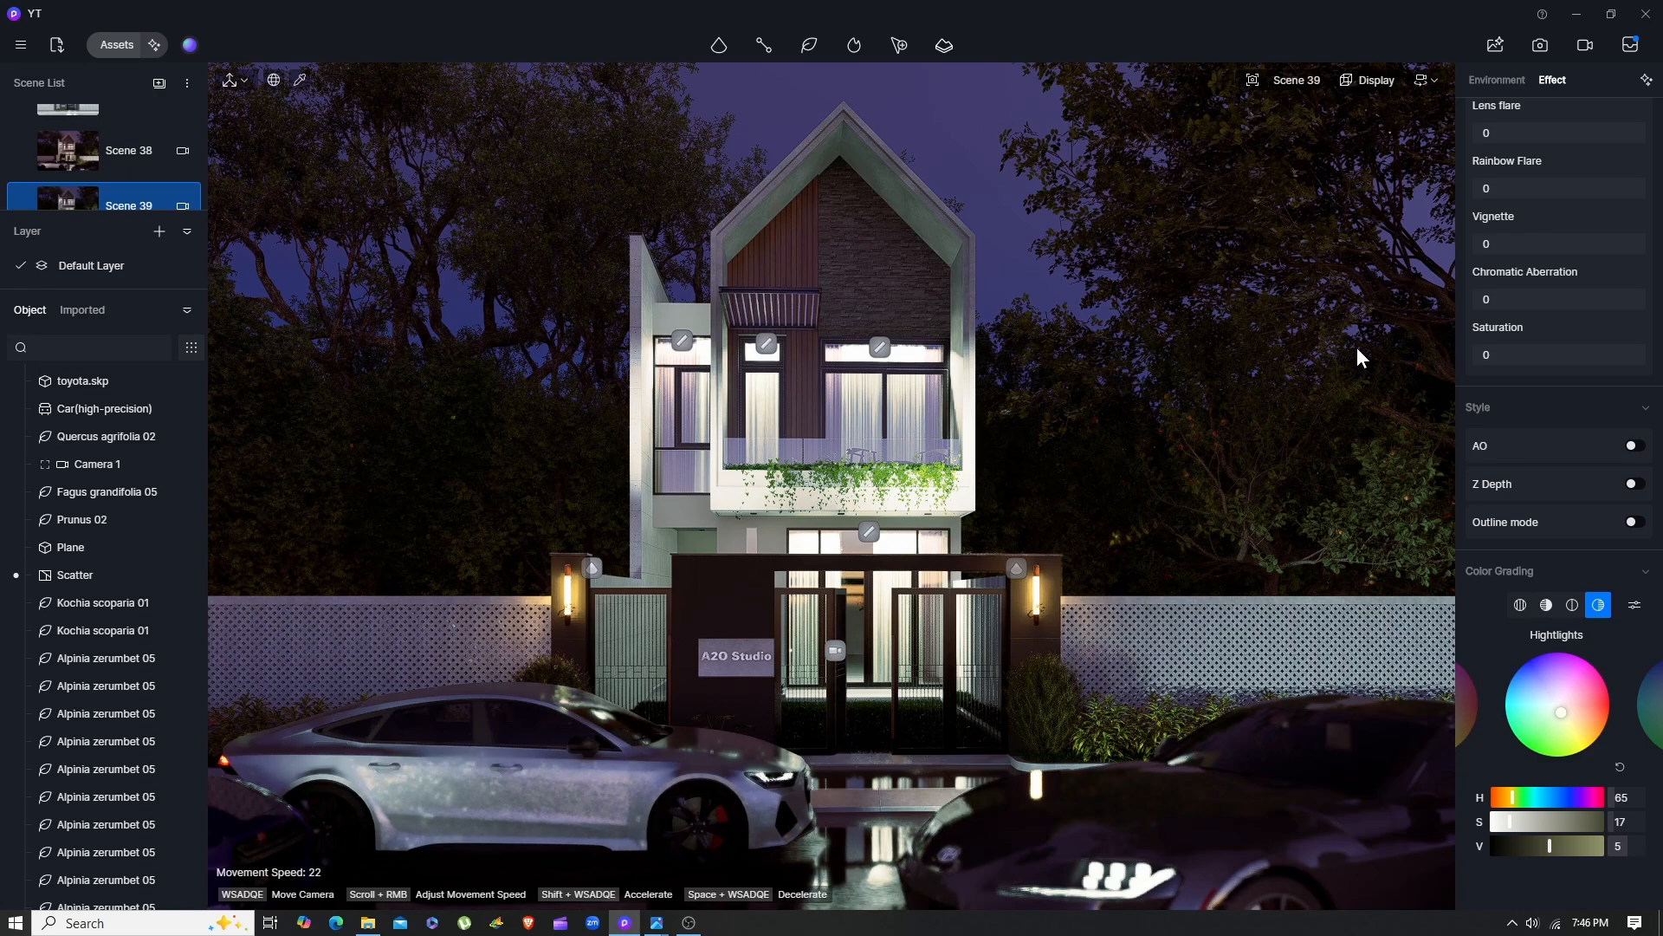
pyautogui.scroll(-1, 117, 178)
pyautogui.click(107, 189)
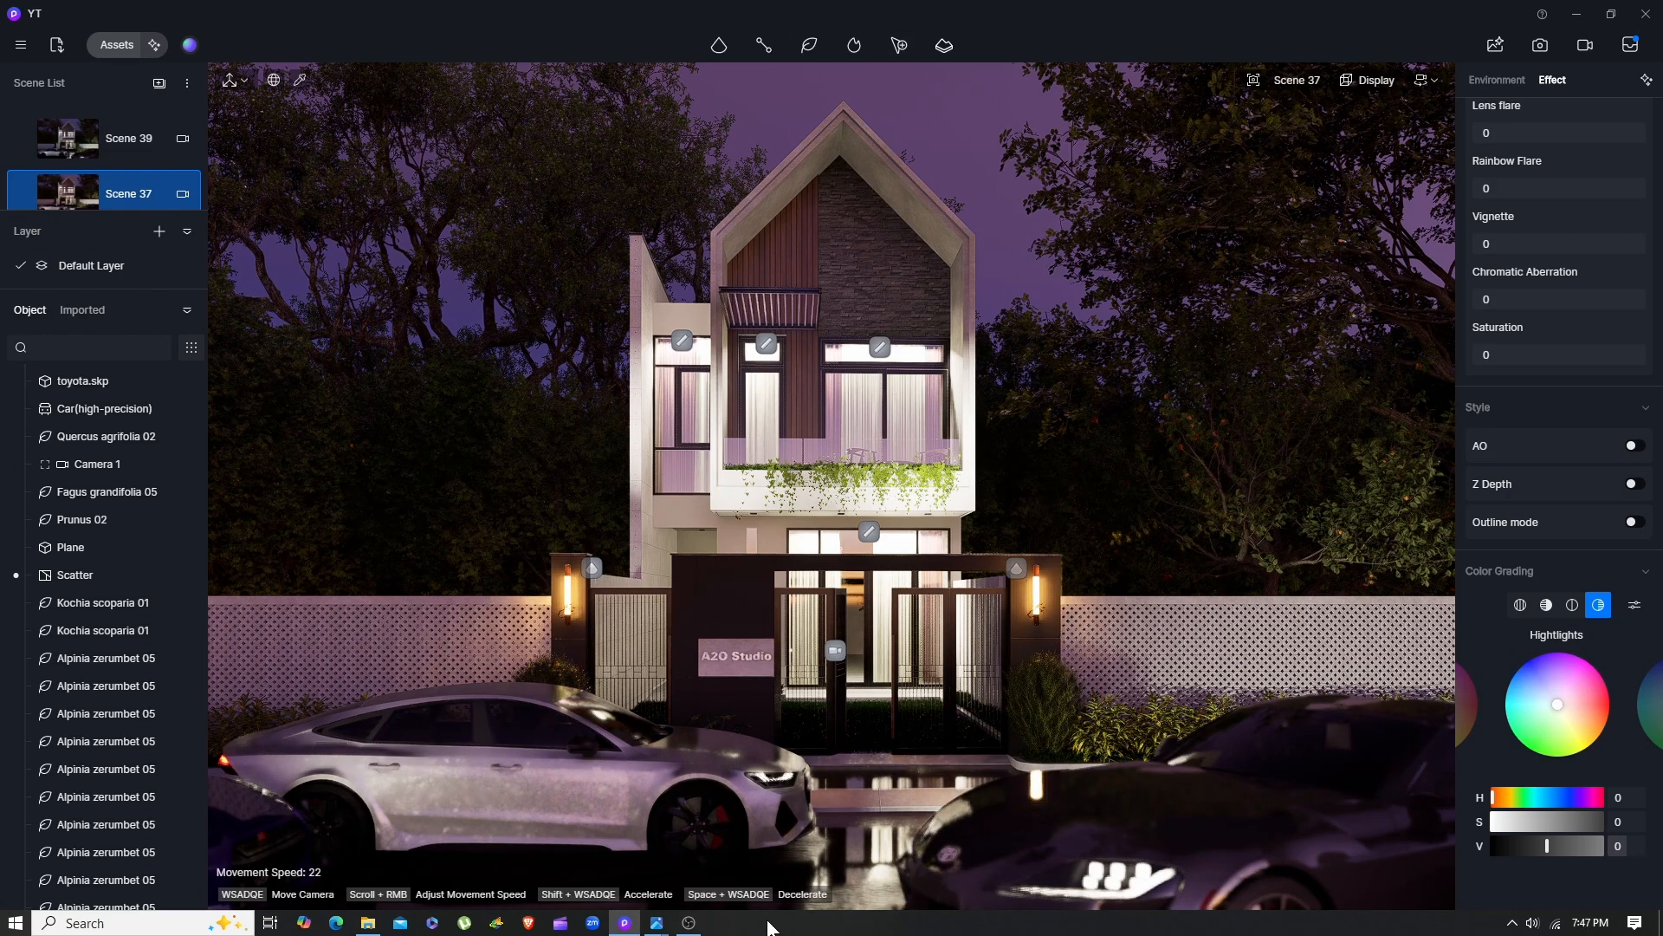
# Switch to File Explorer, open Scene 37.png from the Night folder and view the rendered images through Scene 41.png
pyautogui.moveTo(667, 925)
pyautogui.click(368, 922)
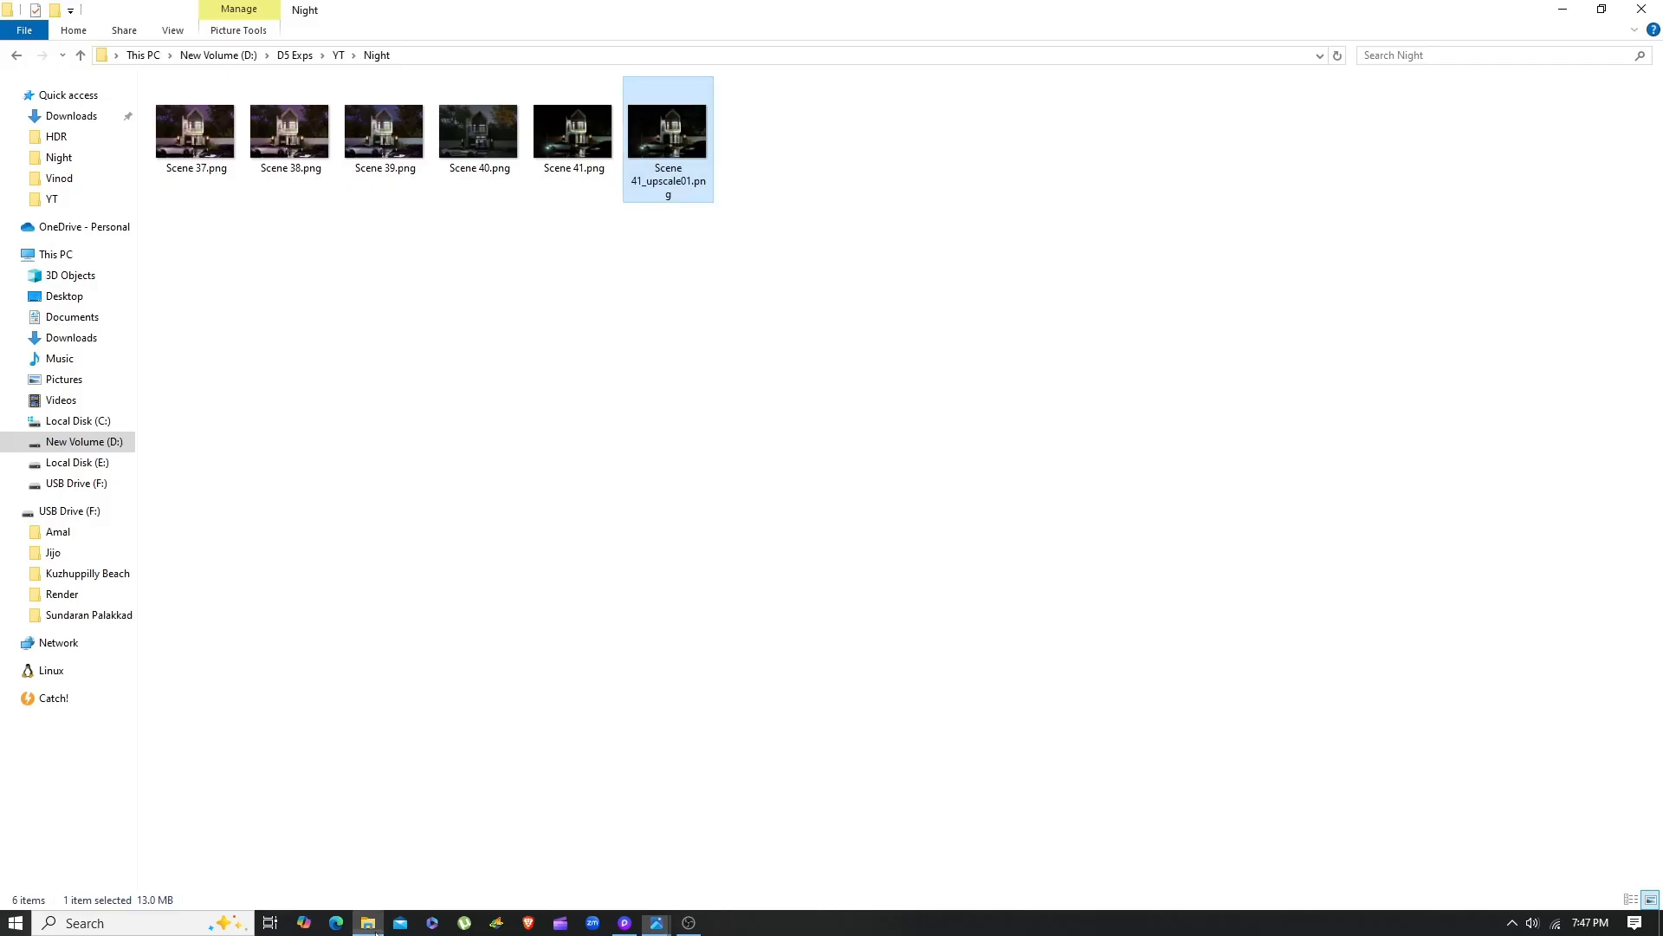
pyautogui.click(305, 163)
pyautogui.doubleClick(304, 159)
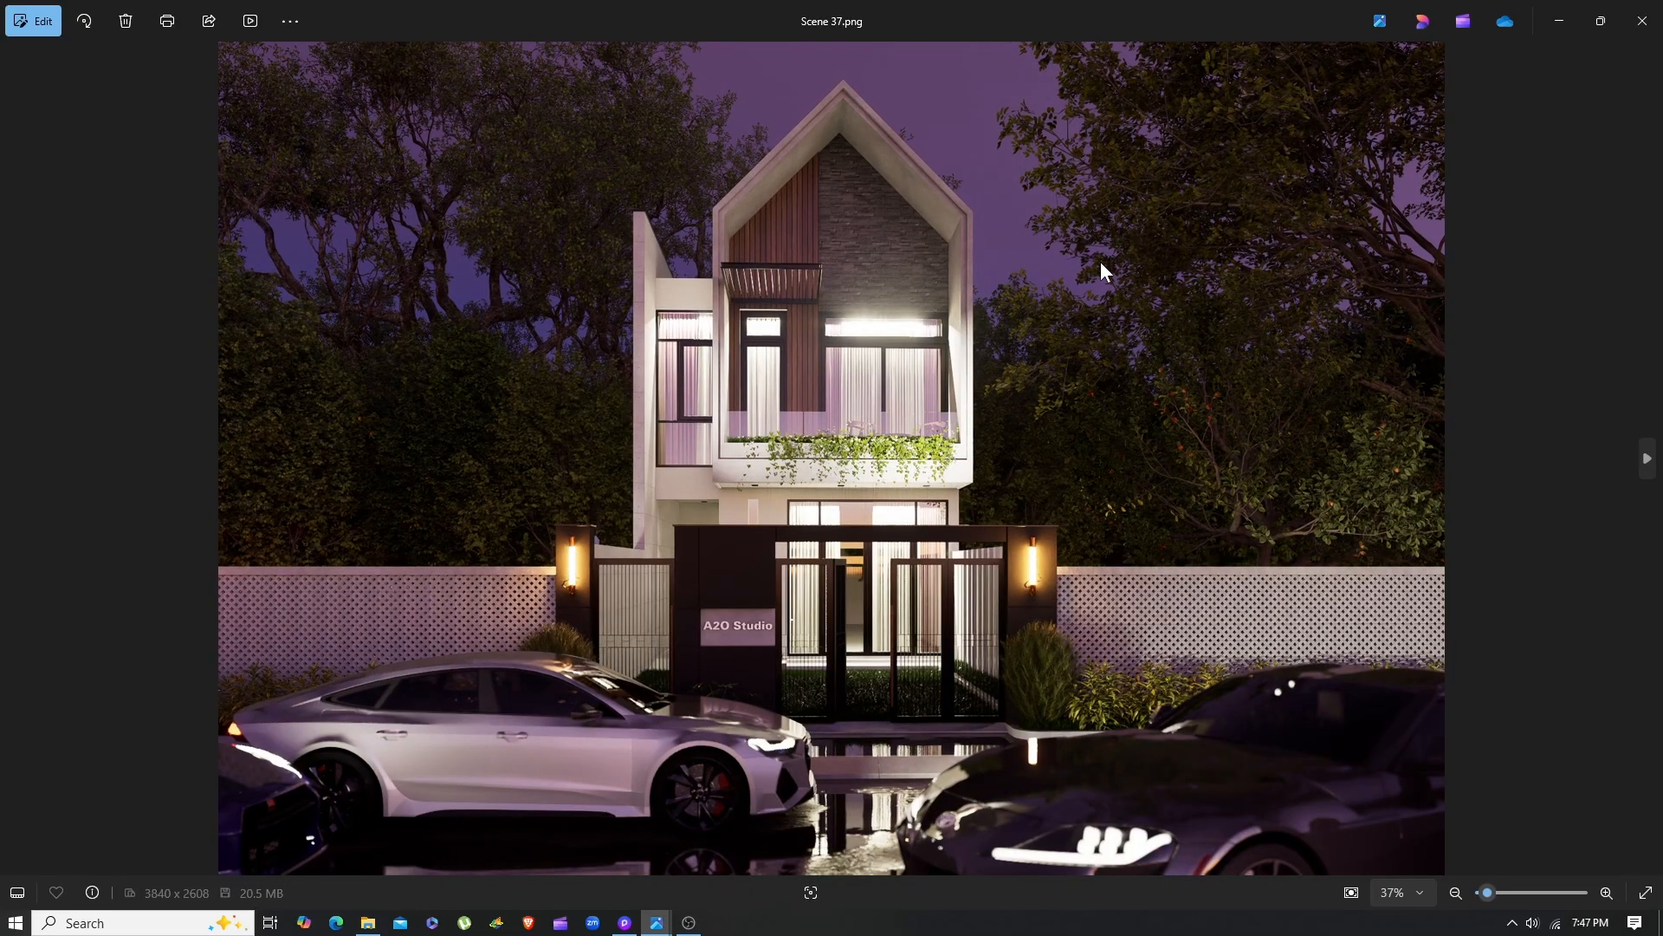
pyautogui.press('Right')
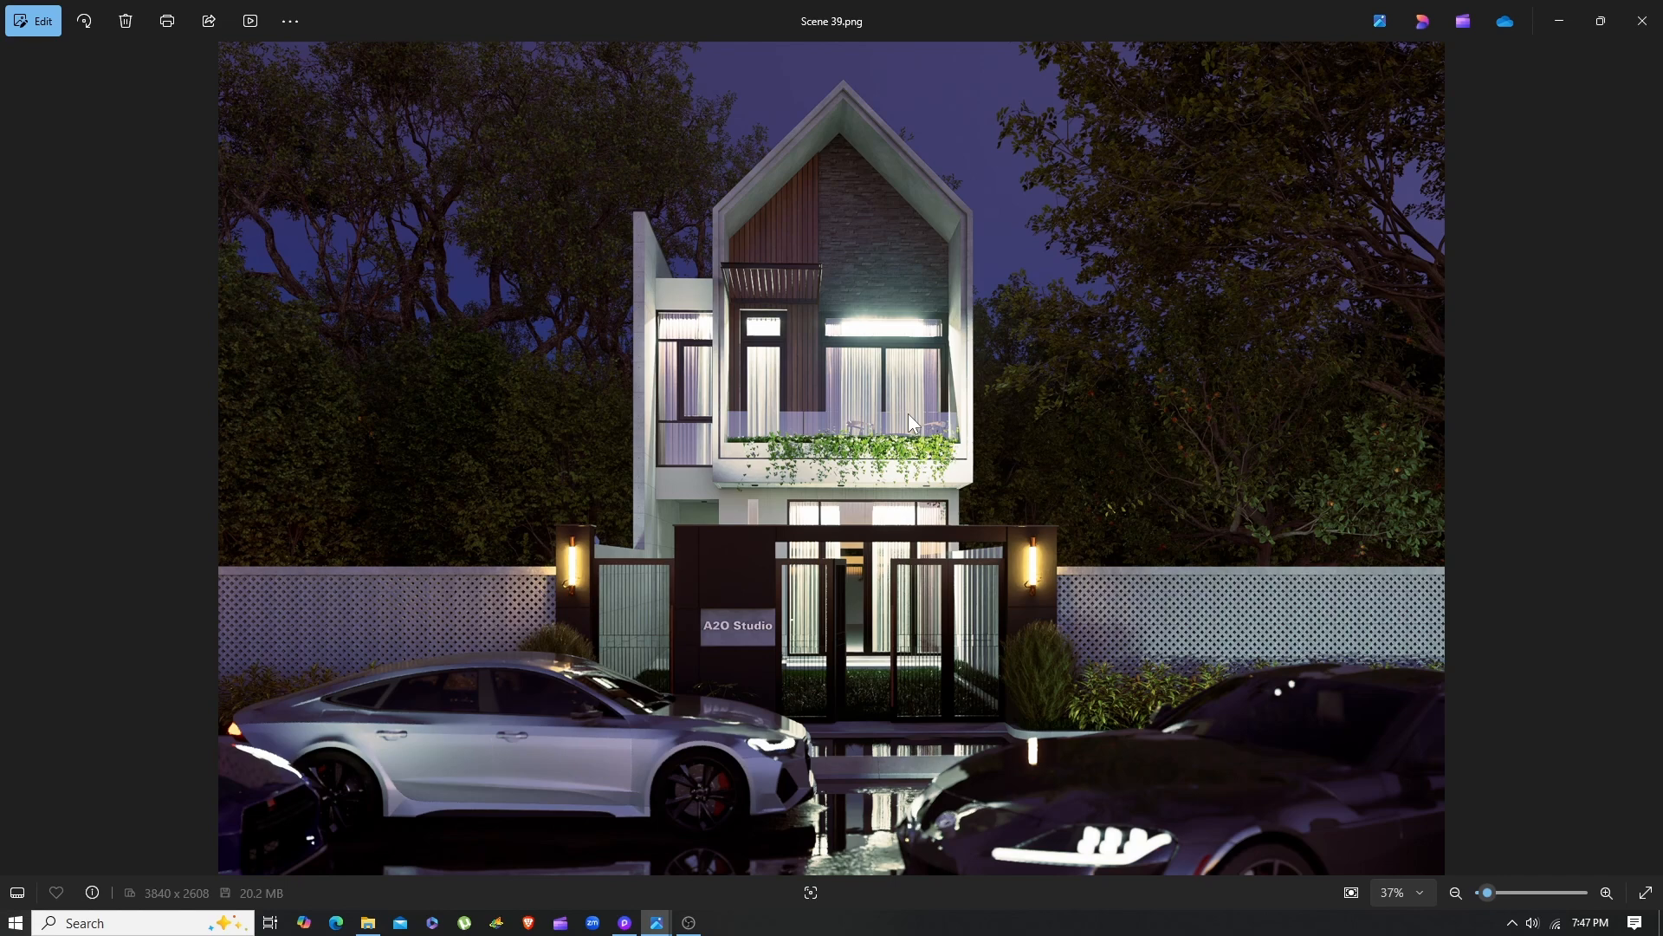
pyautogui.press('Right')
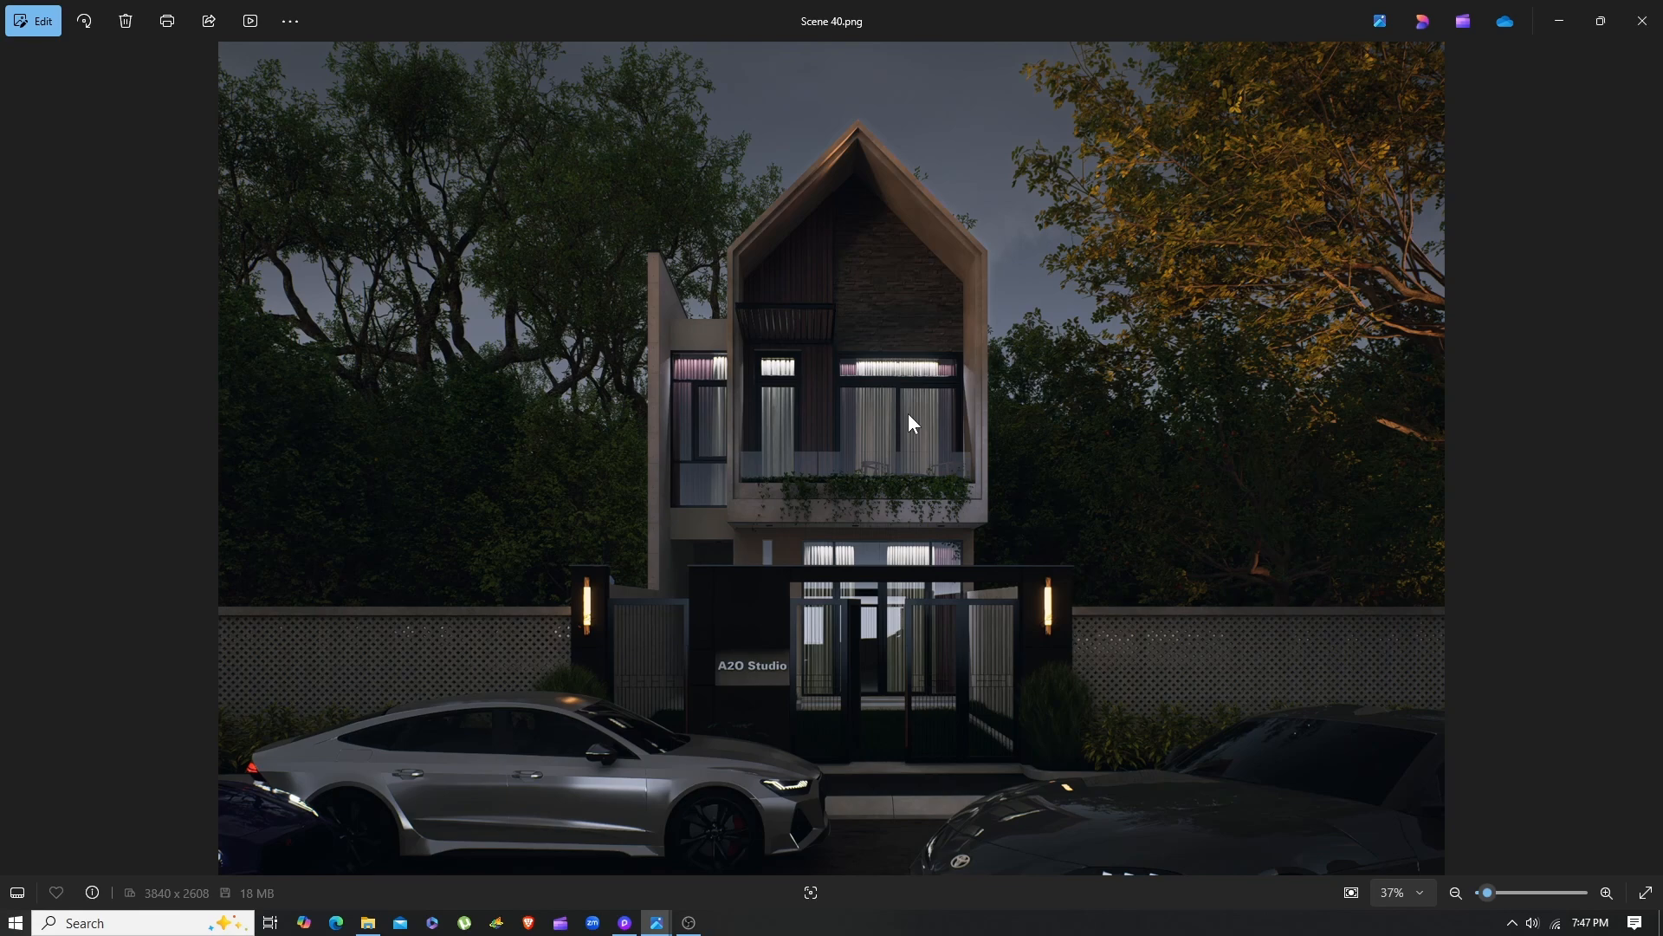
pyautogui.press('Right')
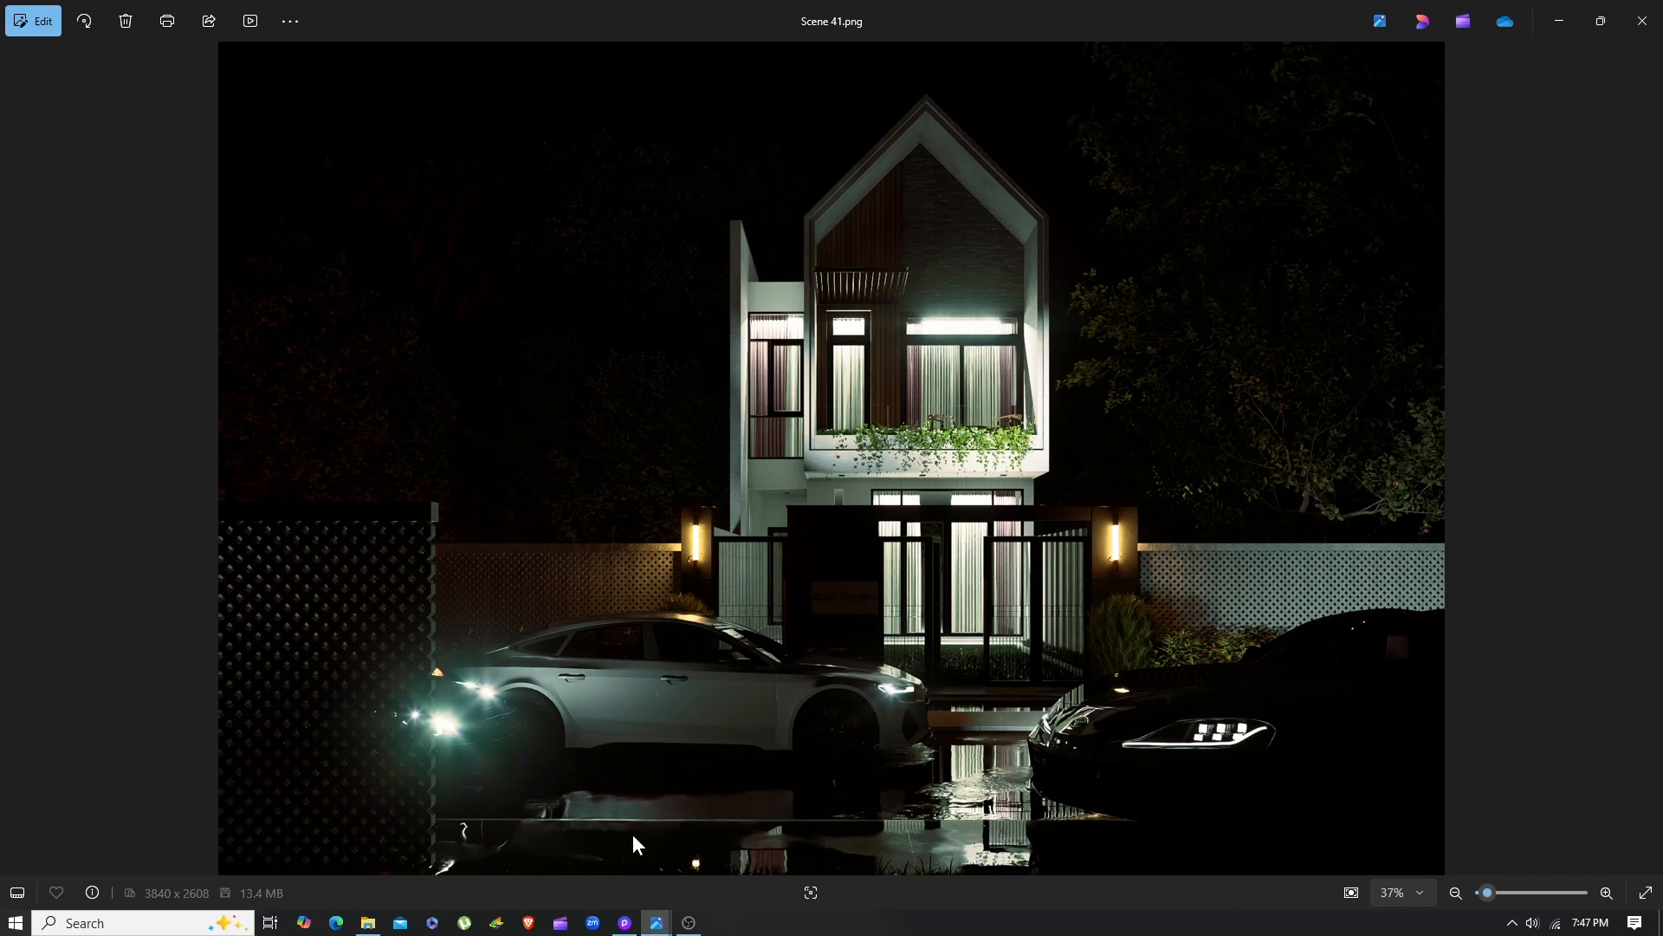
# Compare the original render Scene 41.png with its enhanced version, Scene 41_upscale01.png, switching back and forth between them
pyautogui.moveTo(628, 931)
pyautogui.press('Right')
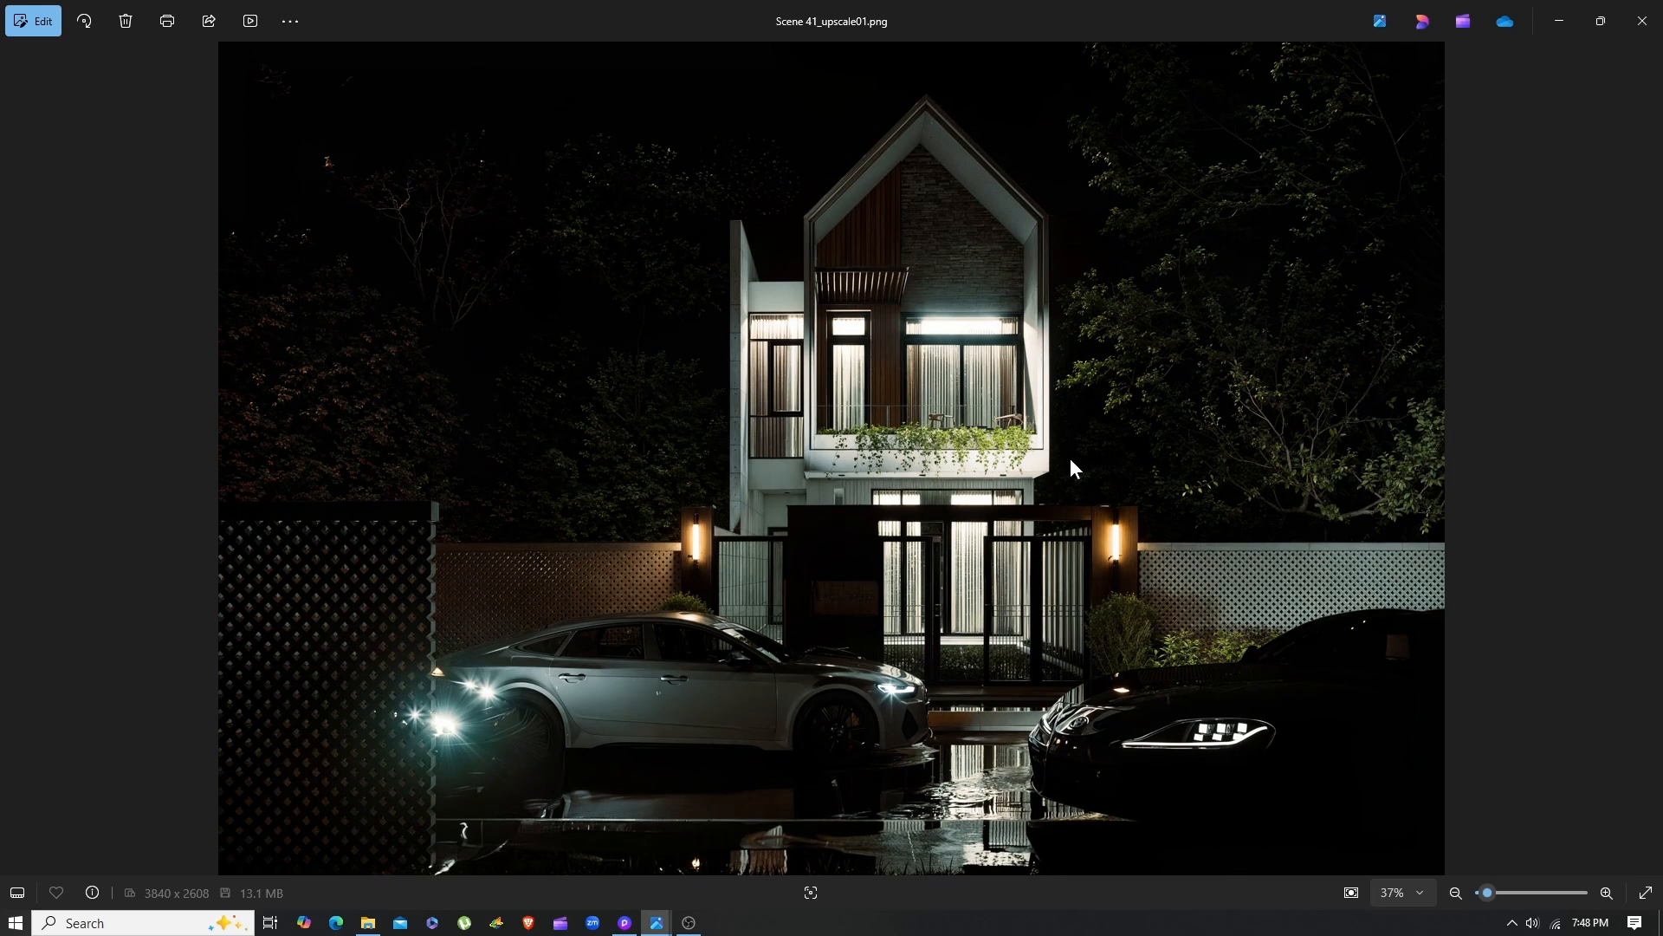
pyautogui.press('Left')
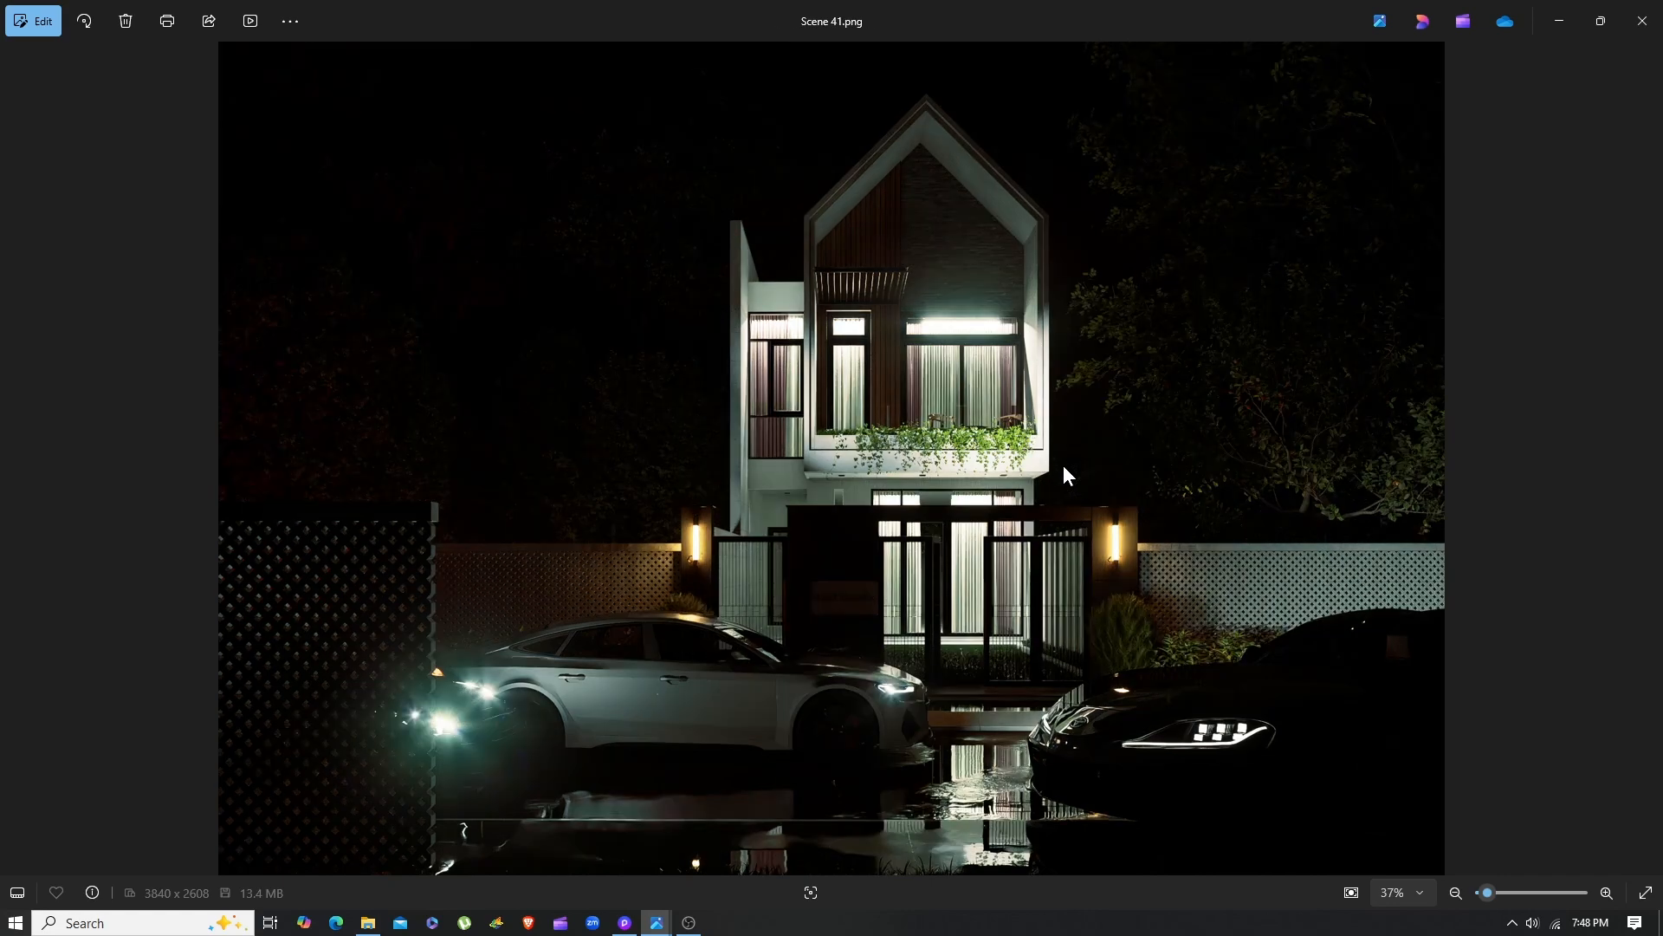
pyautogui.press('Right')
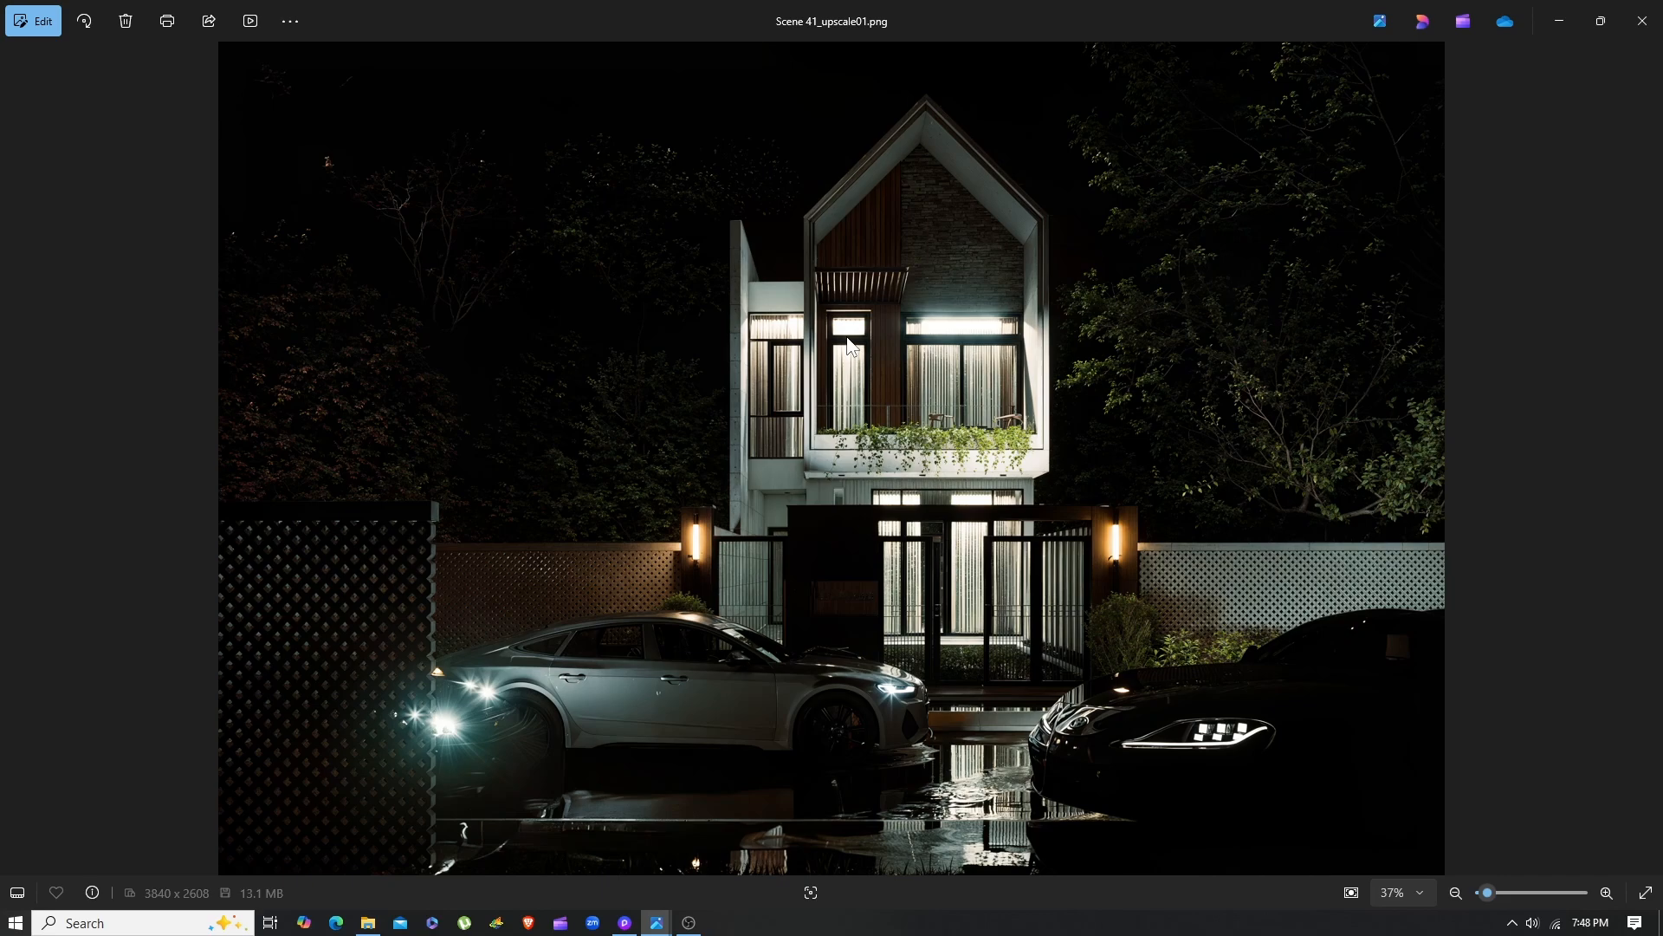
# Switch to D5 Render, inspect the two horizontal spotlights on the gate pillars in Scene 37, and show the scene's environment settings
pyautogui.click(640, 924)
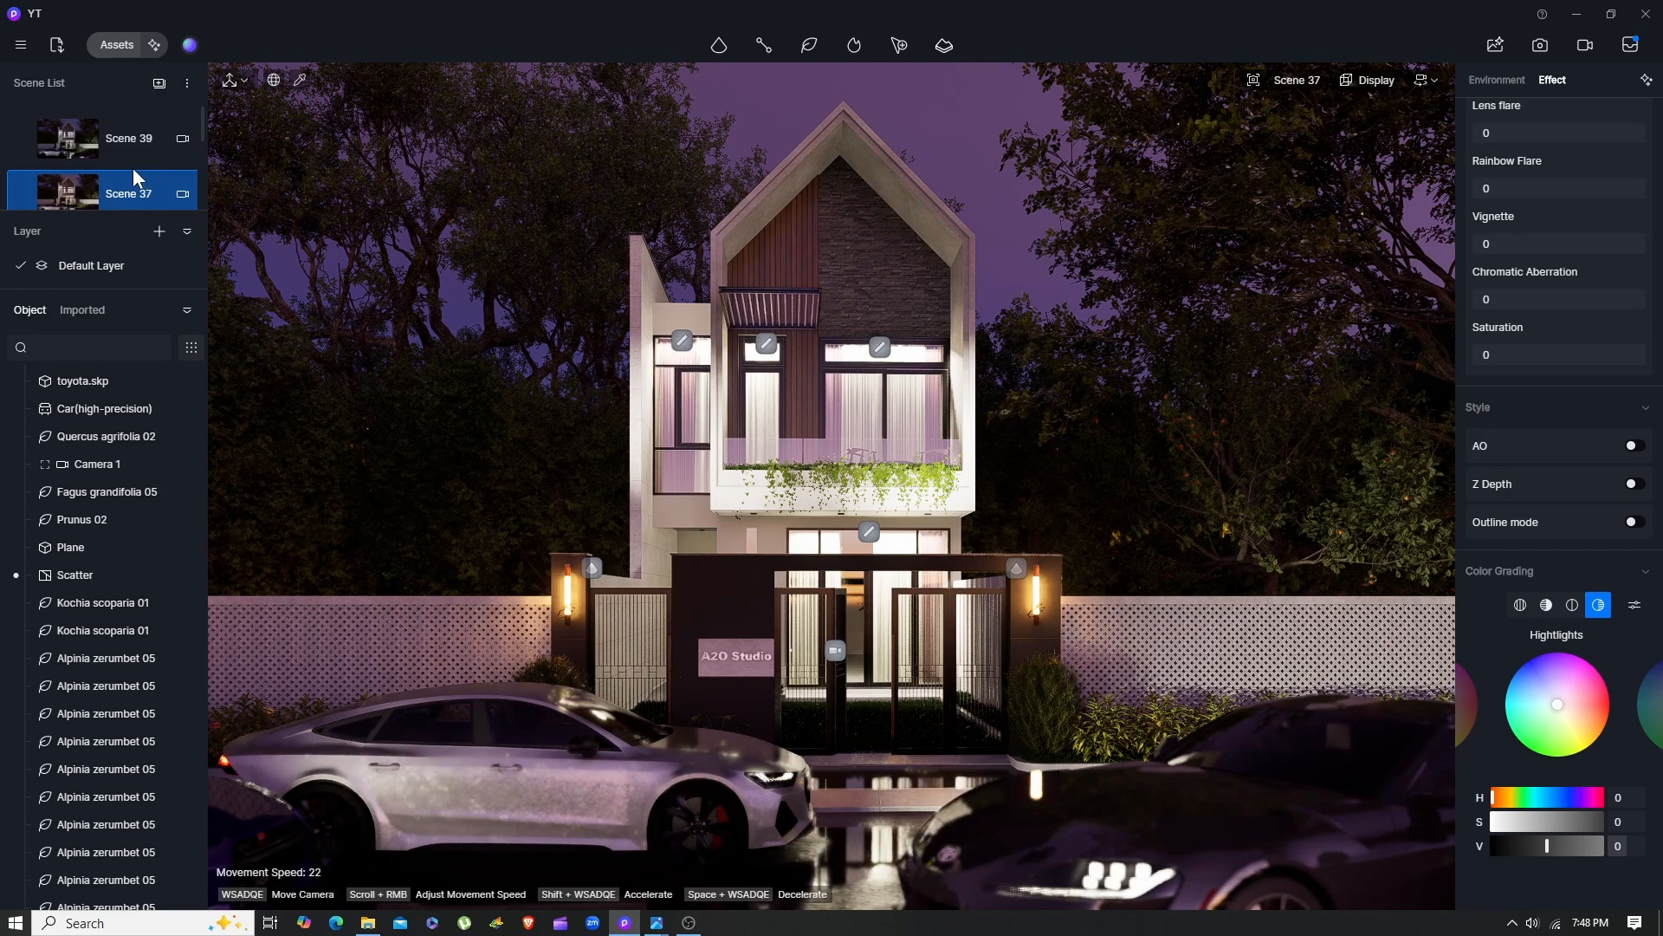
pyautogui.scroll(1, 132, 168)
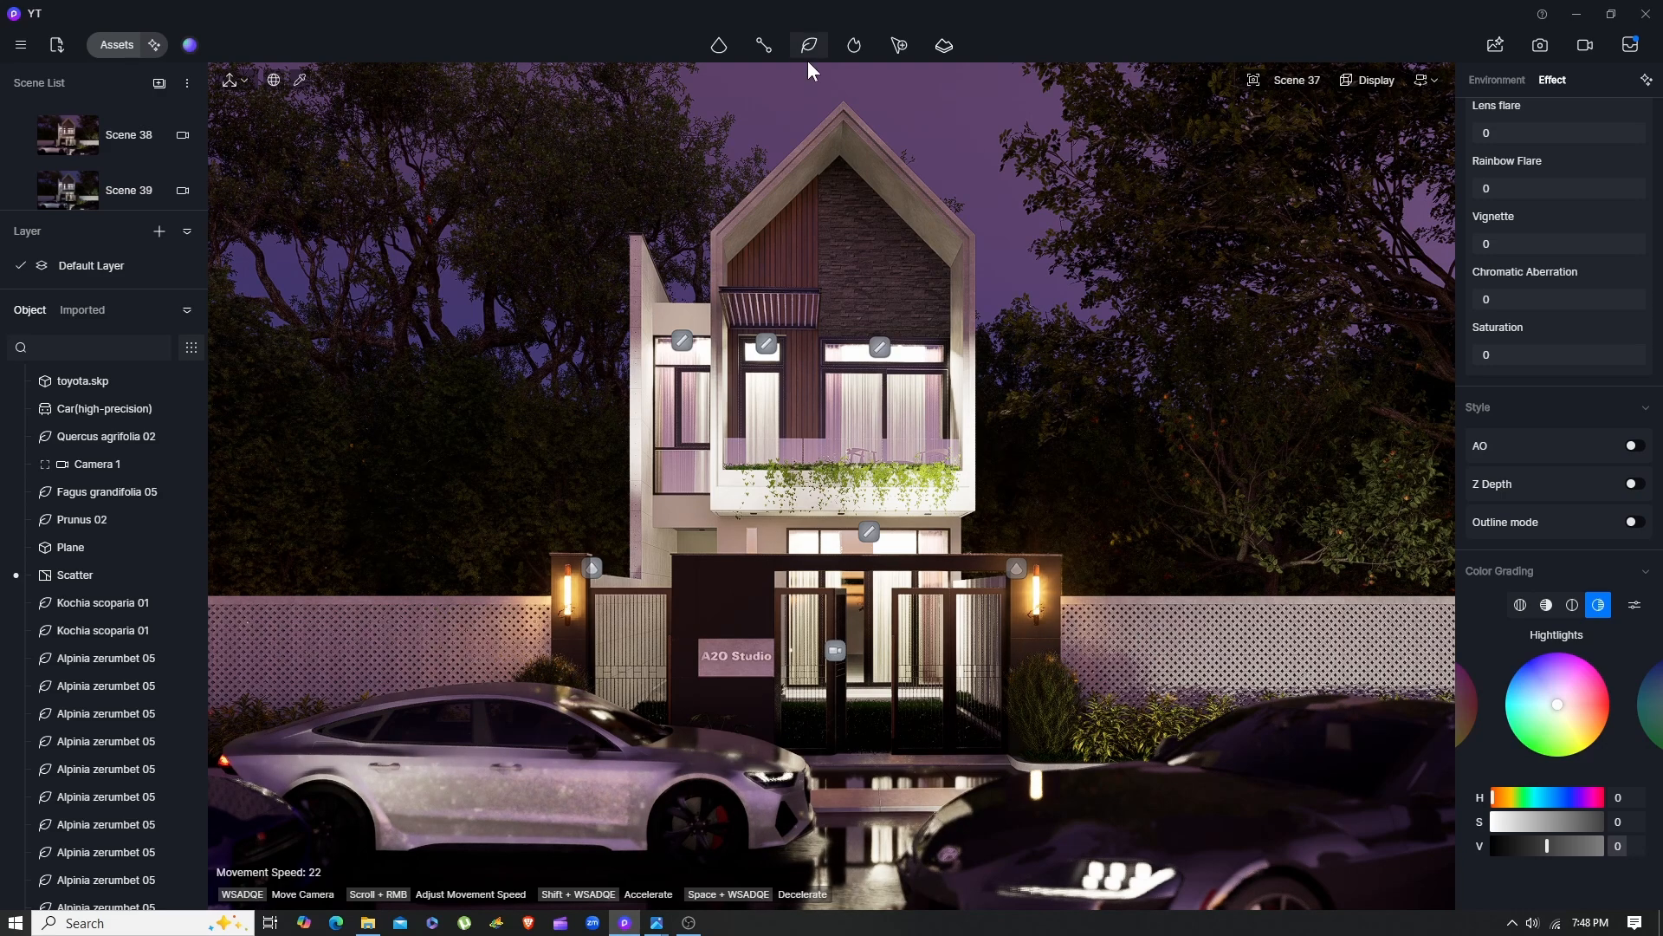
pyautogui.click(594, 568)
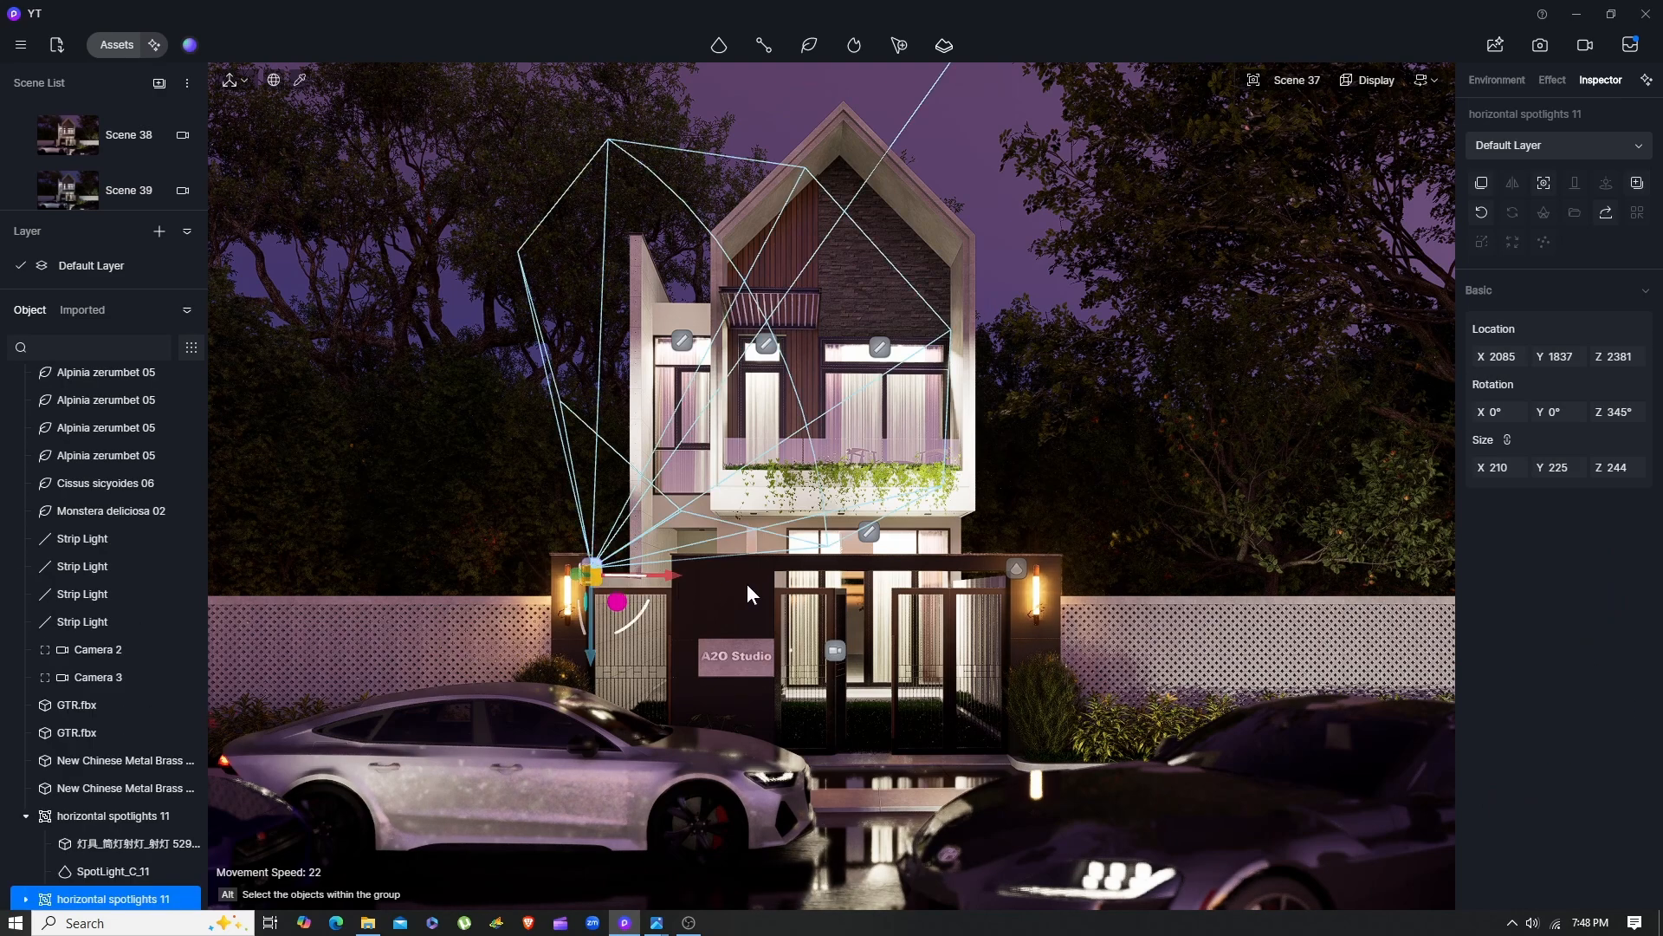
pyautogui.click(1018, 570)
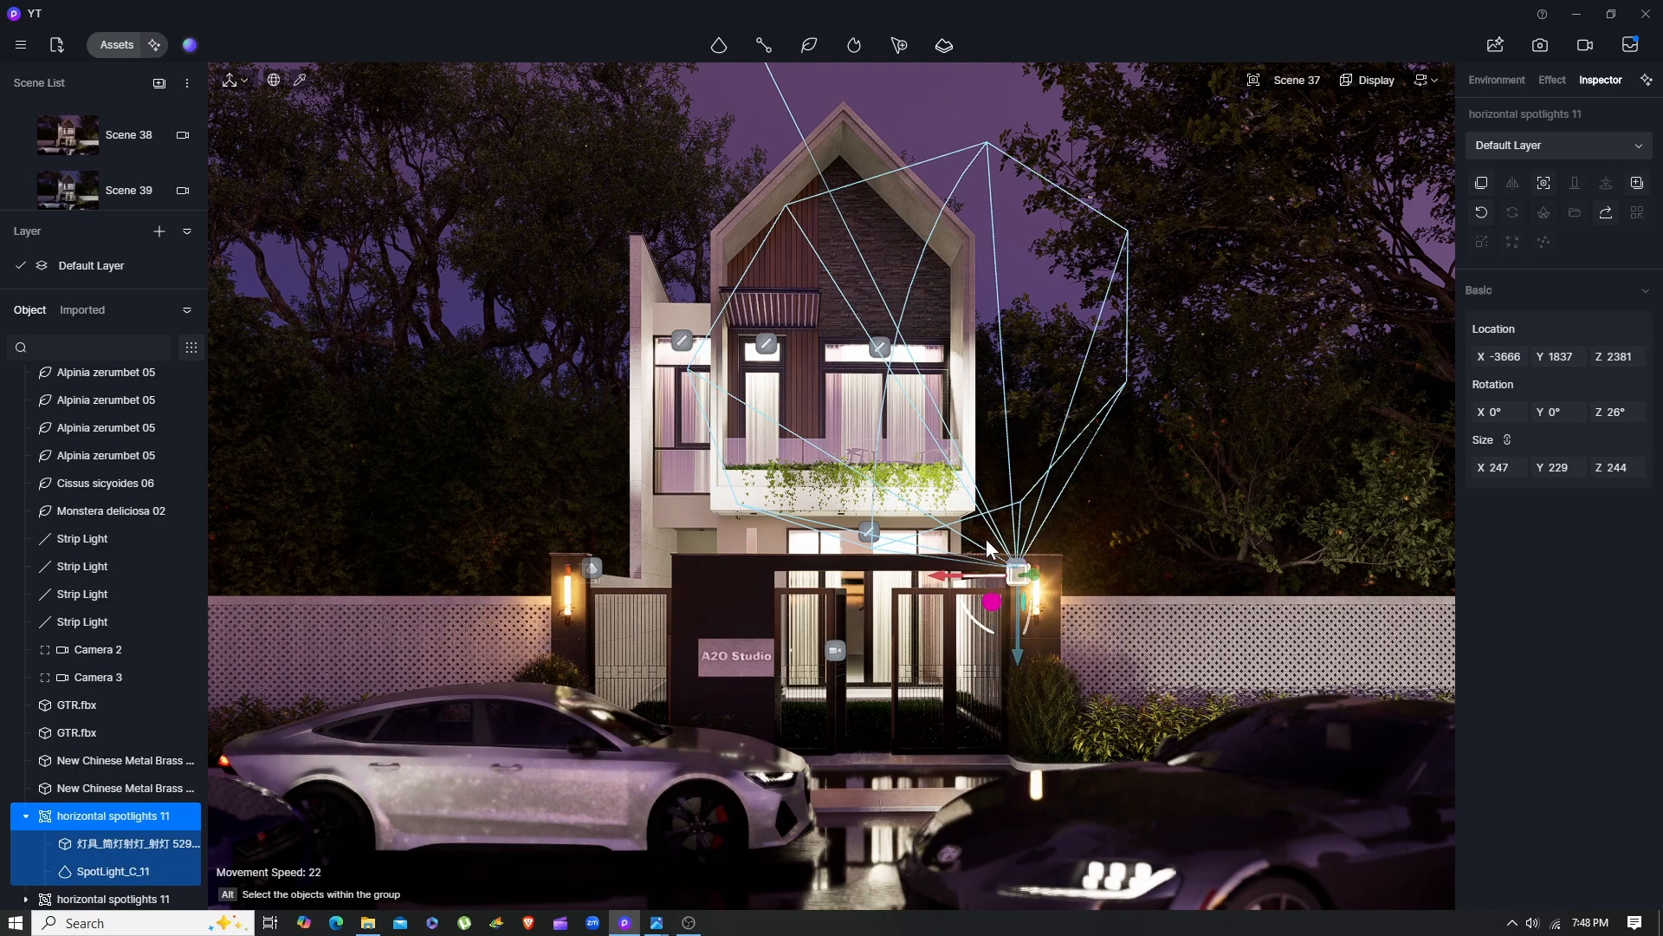
pyautogui.click(986, 538)
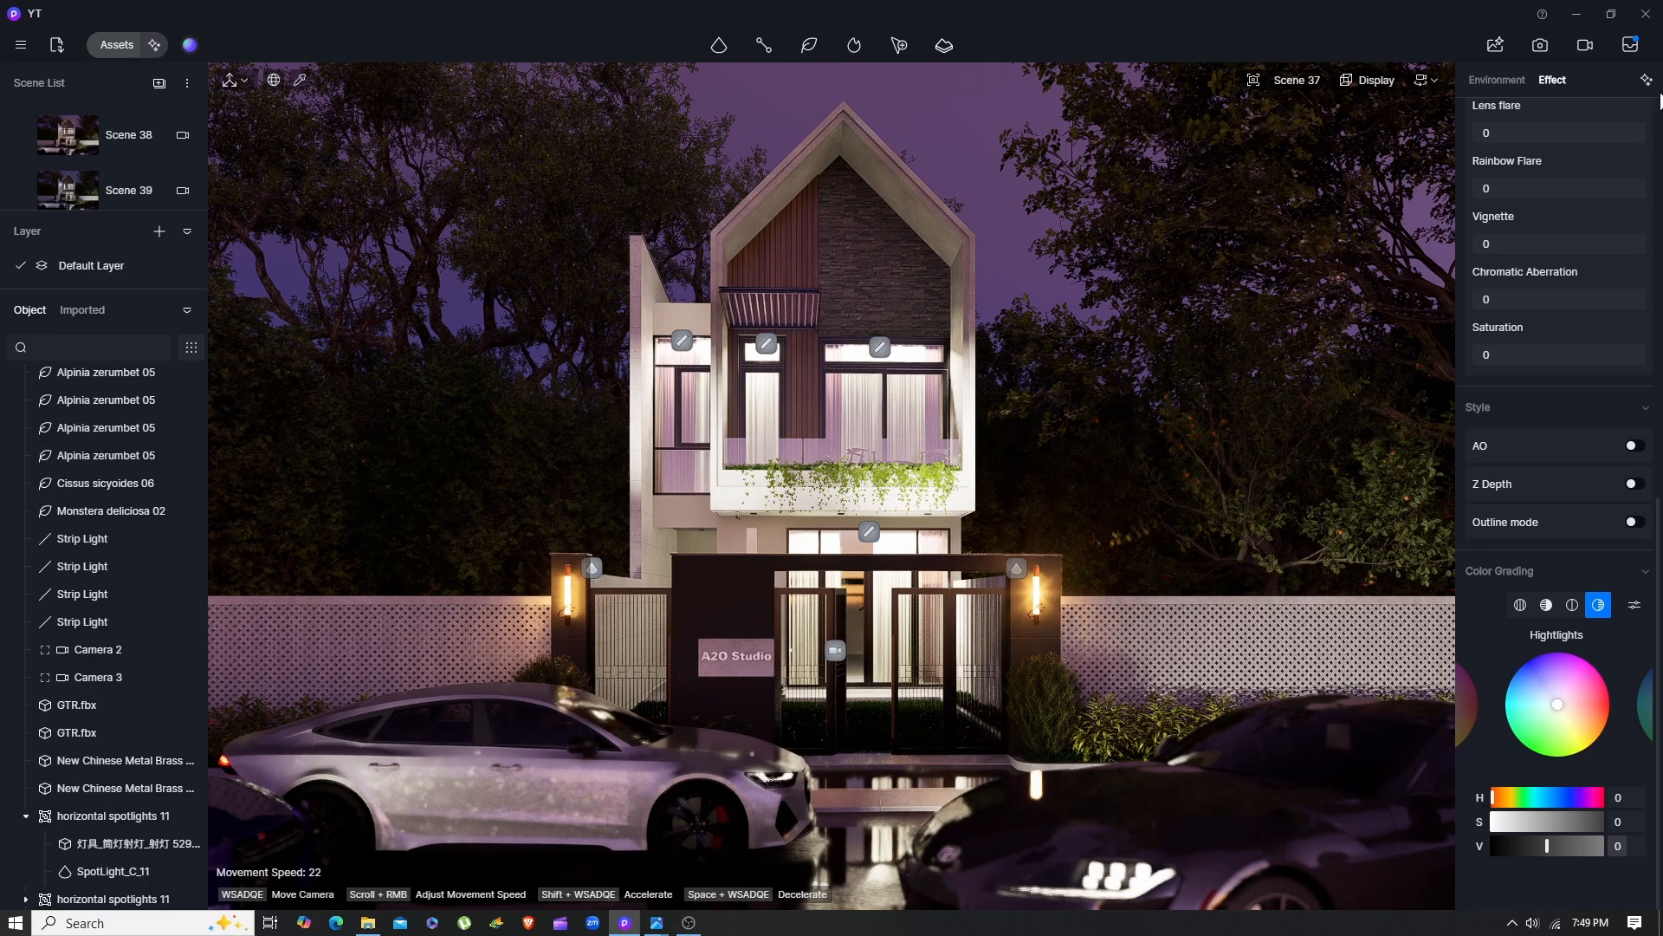
pyautogui.click(1505, 79)
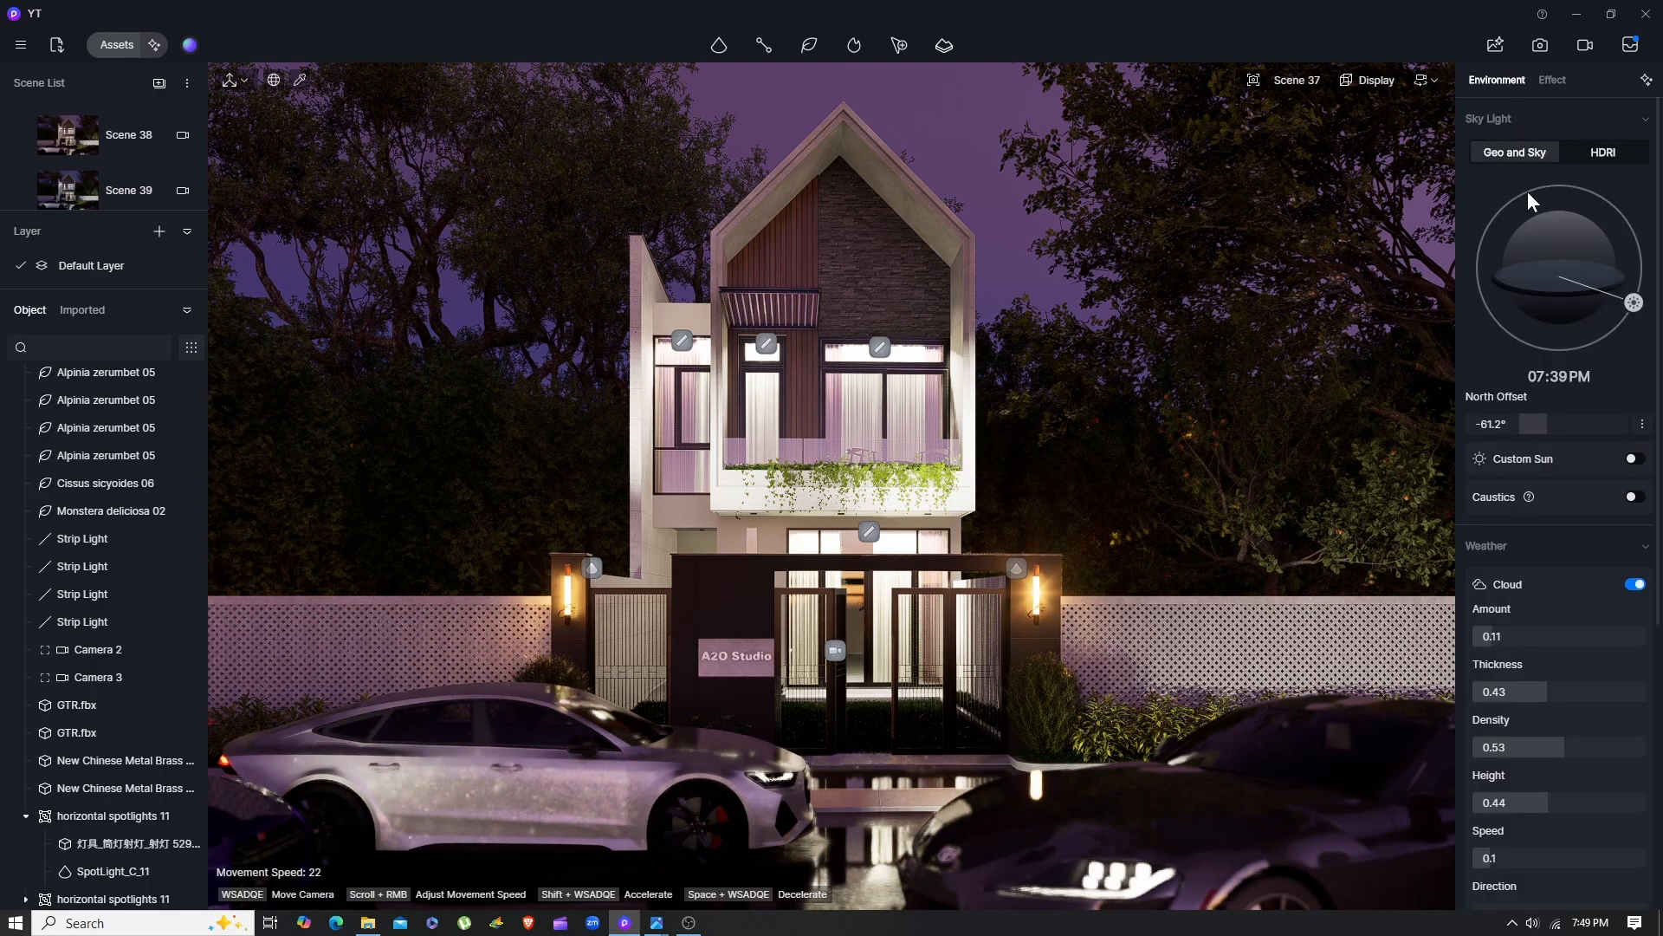